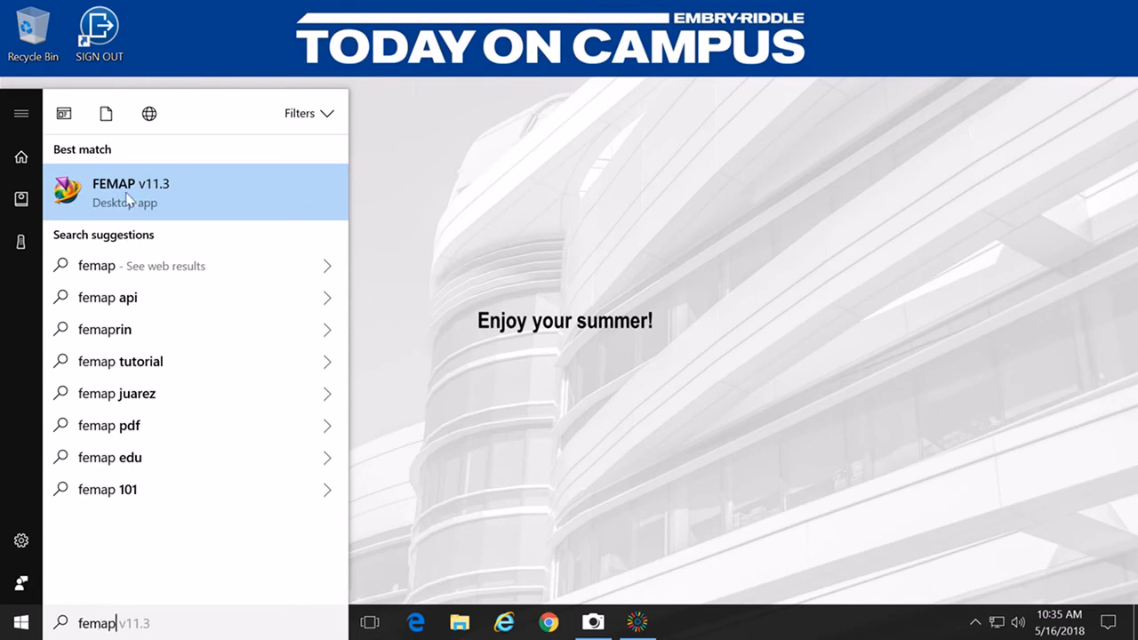
Step: Launch FEMAP v11.3, maximize its window, and show the handwritten web design notes on camera
{"action": "left_click", "coordinate": [127, 200]}
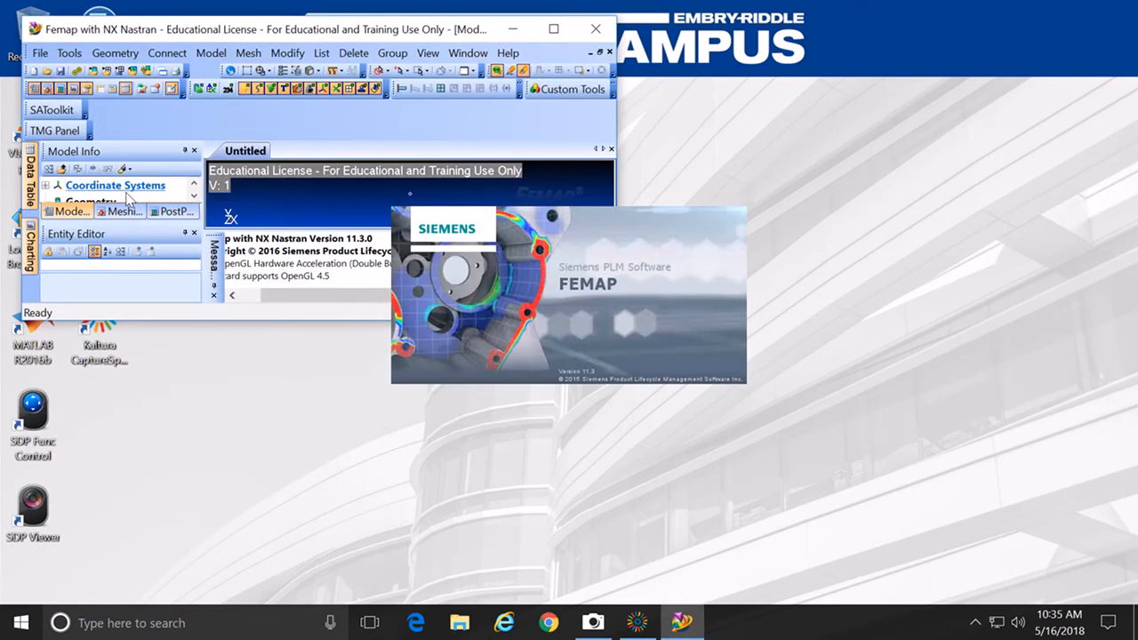
{"action": "left_click", "coordinate": [554, 29]}
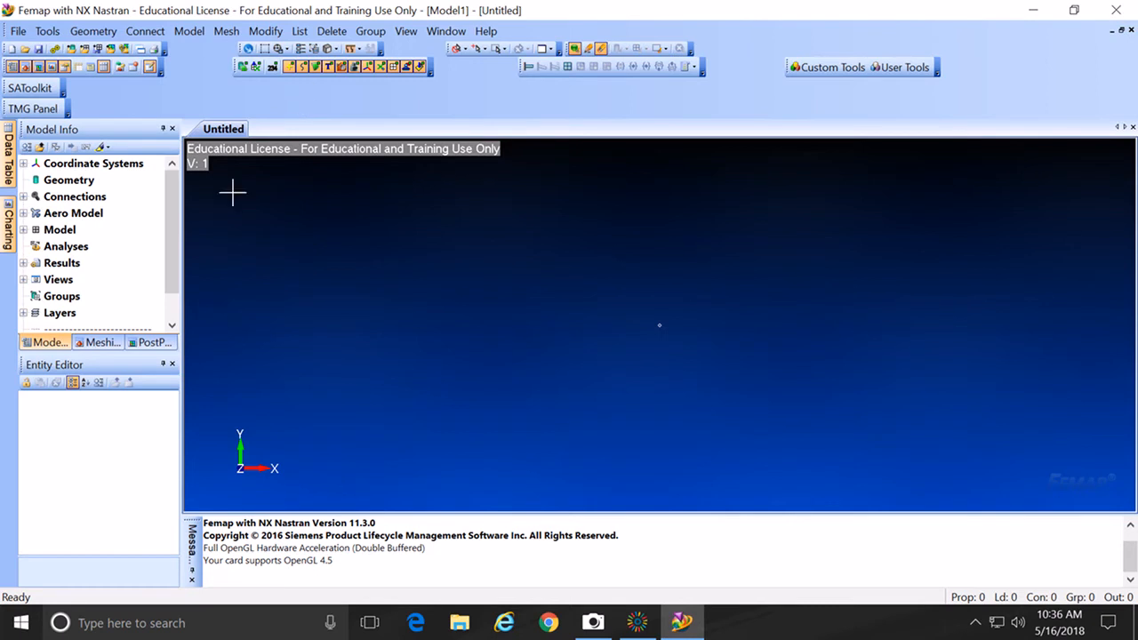
{"action": "left_click", "coordinate": [593, 622]}
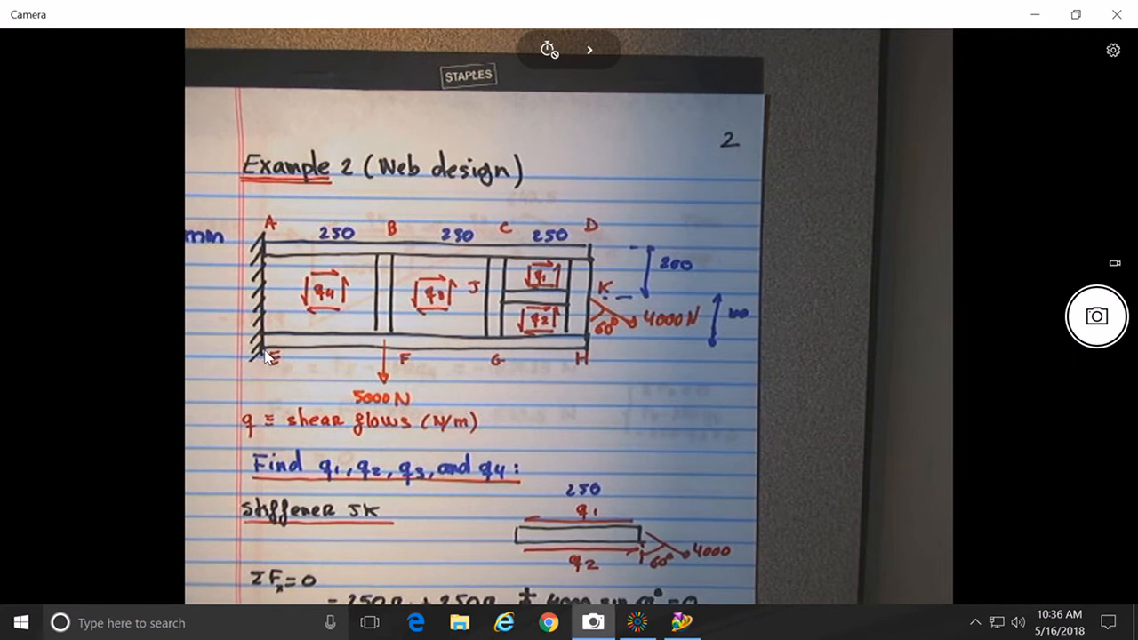
Step: Minimize the Camera window showing the Example 2 sketch to return to FEMAP
{"action": "left_click", "coordinate": [1036, 18]}
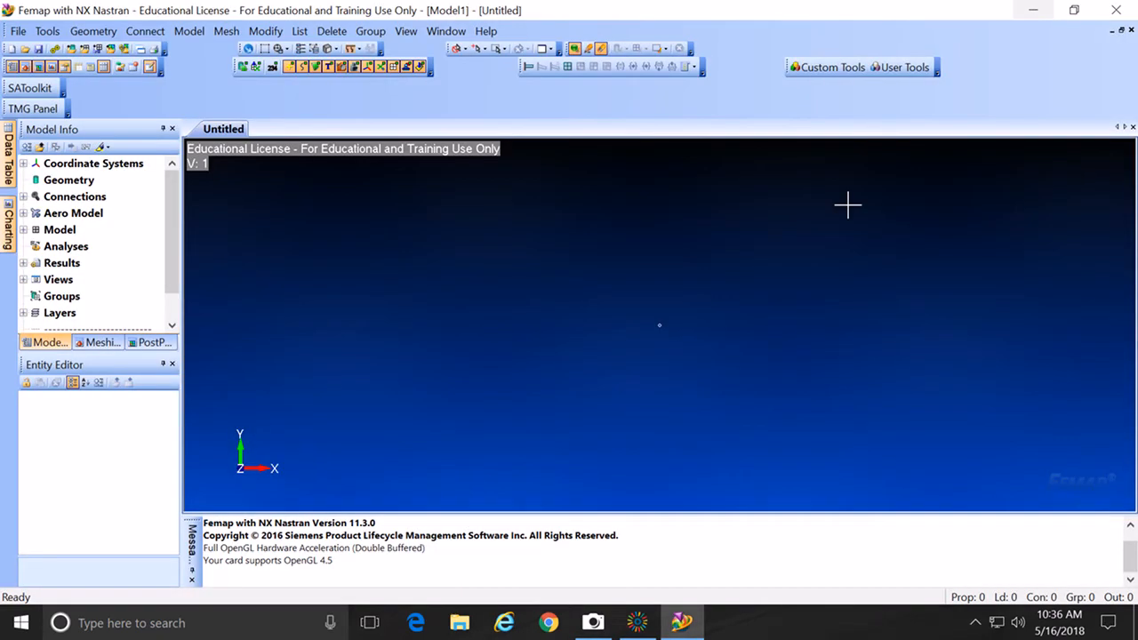
Step: Create points 1–4 at (0,0), (250,0), (500,0) and (750,0) with Geometry > Point
{"action": "left_click", "coordinate": [94, 32]}
{"action": "left_click", "coordinate": [100, 48]}
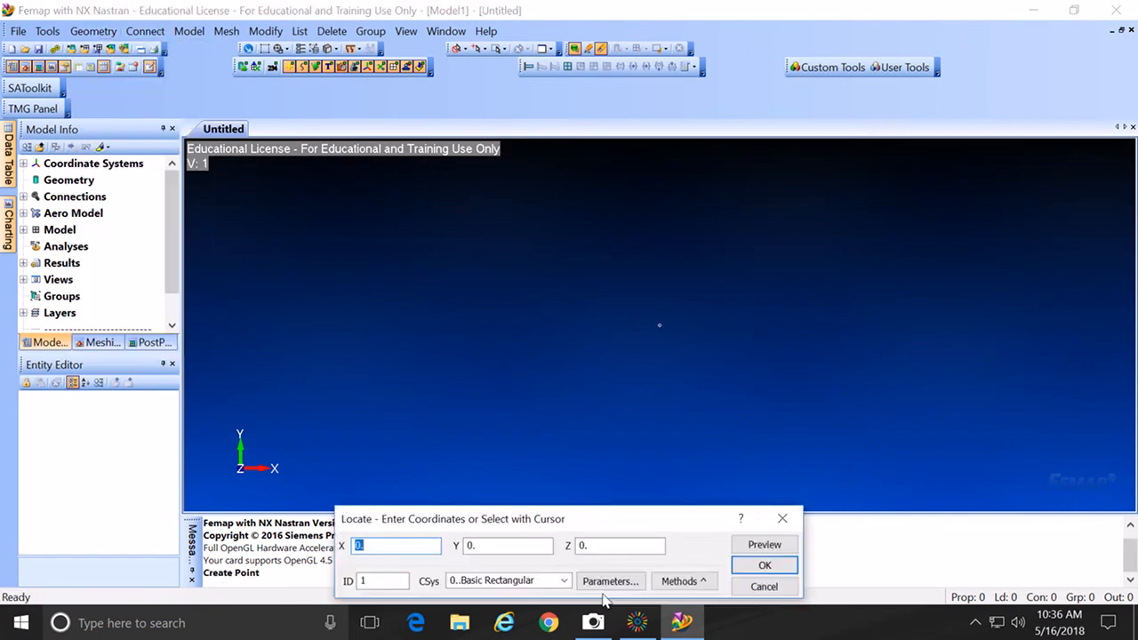
{"action": "left_click", "coordinate": [765, 567]}
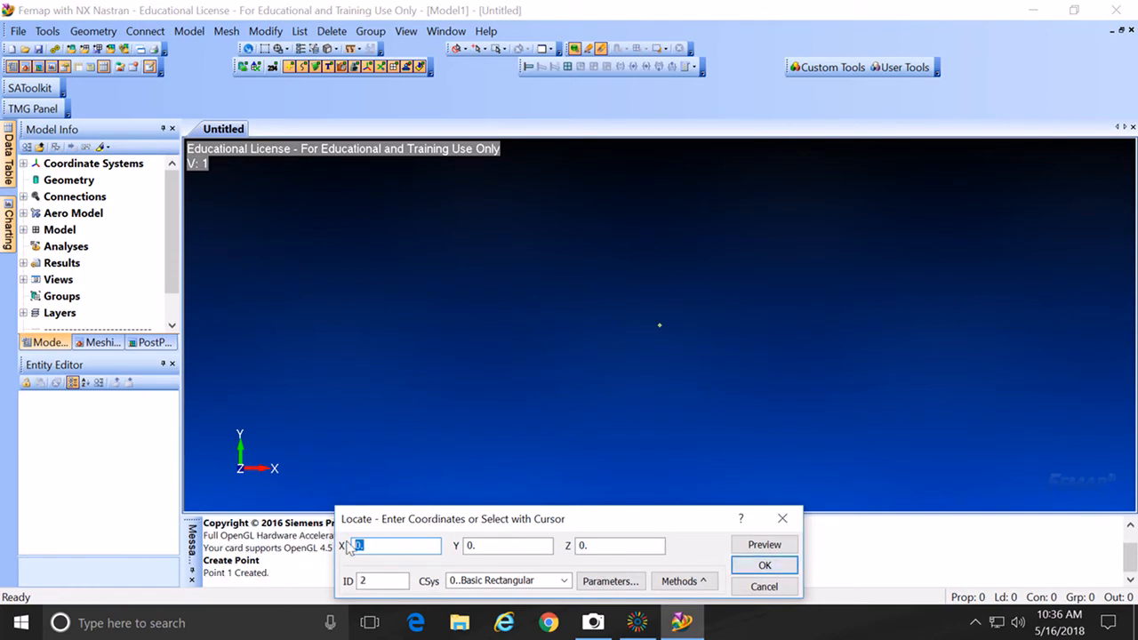
{"action": "type", "text": "250"}
{"action": "left_click_drag", "start_coordinate": [625, 521], "coordinate": [640, 418]}
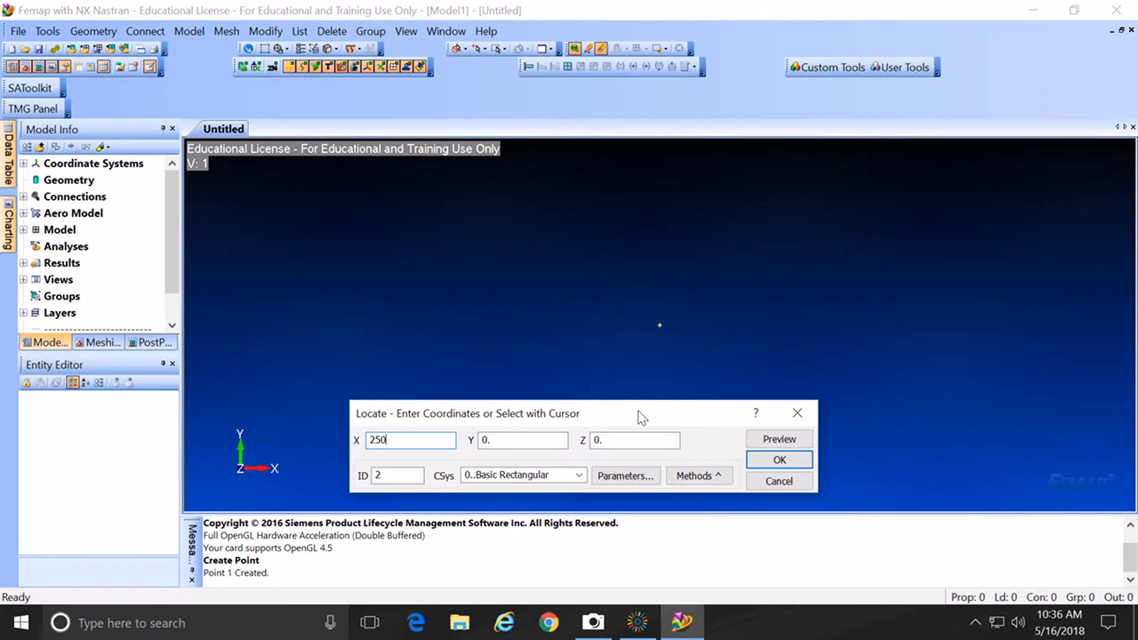
{"action": "left_click", "coordinate": [779, 461]}
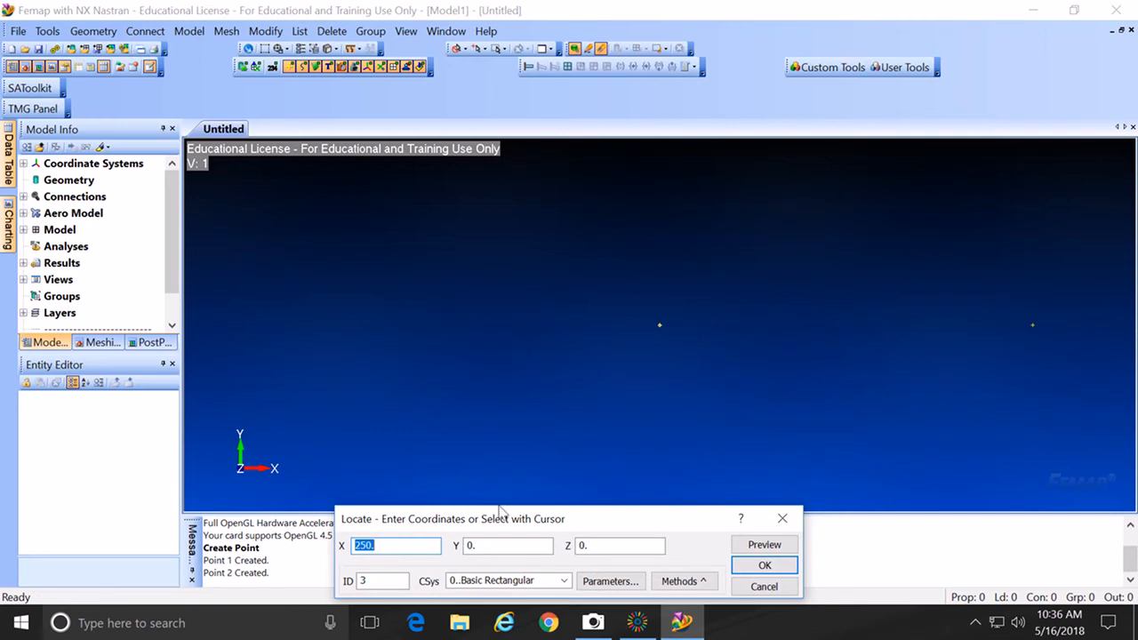
{"action": "type", "text": "500"}
{"action": "left_click", "coordinate": [765, 568]}
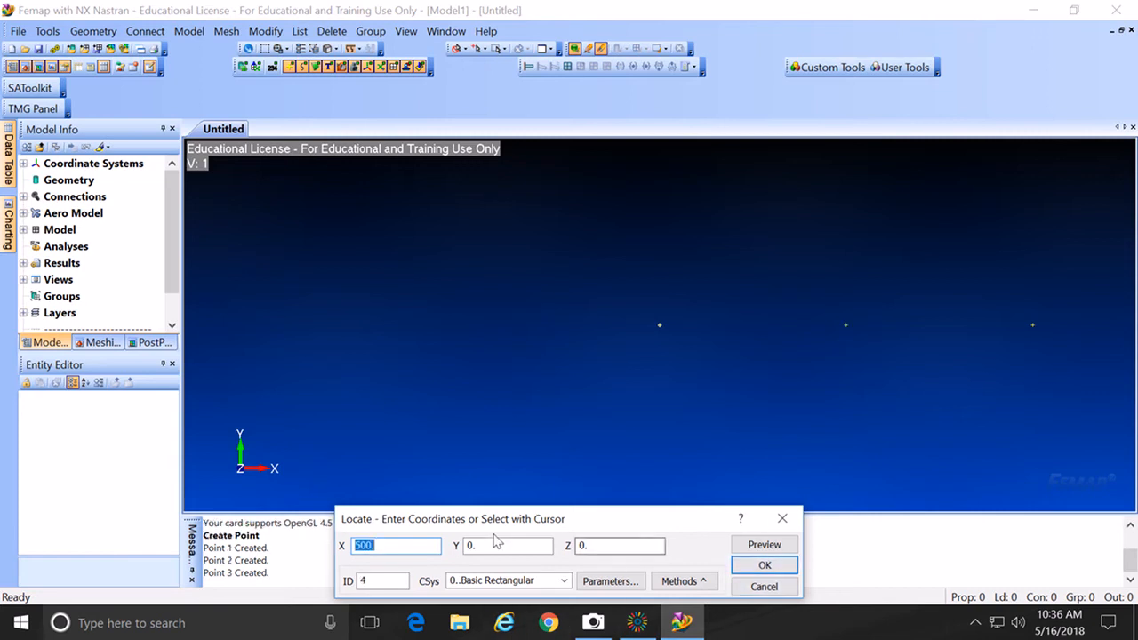
{"action": "type", "text": "750"}
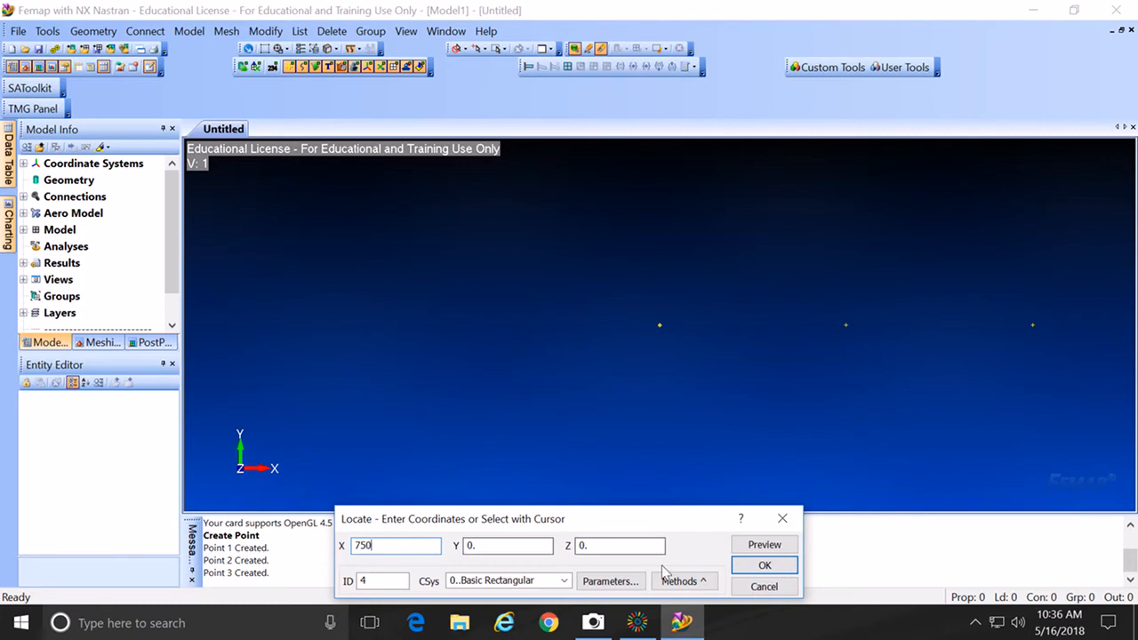
{"action": "left_click", "coordinate": [765, 565]}
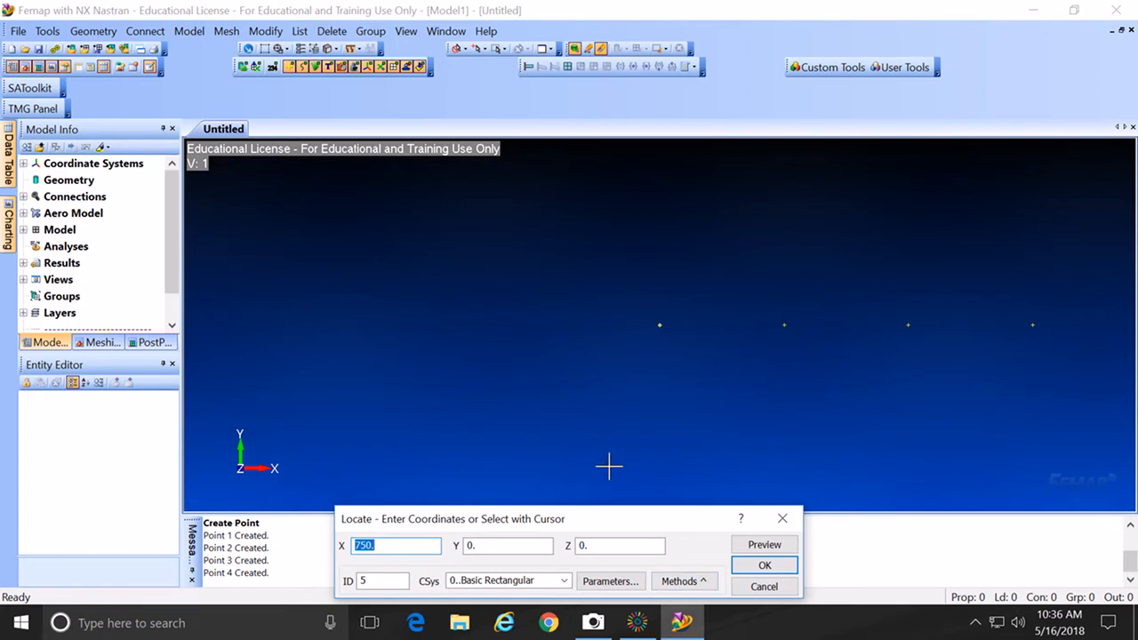
Step: Set Y to 300 and create points 5–8 at X = 750, 500, 250 and 0
{"action": "left_click", "coordinate": [496, 546]}
{"action": "double_click", "coordinate": [466, 546]}
{"action": "type", "text": "300"}
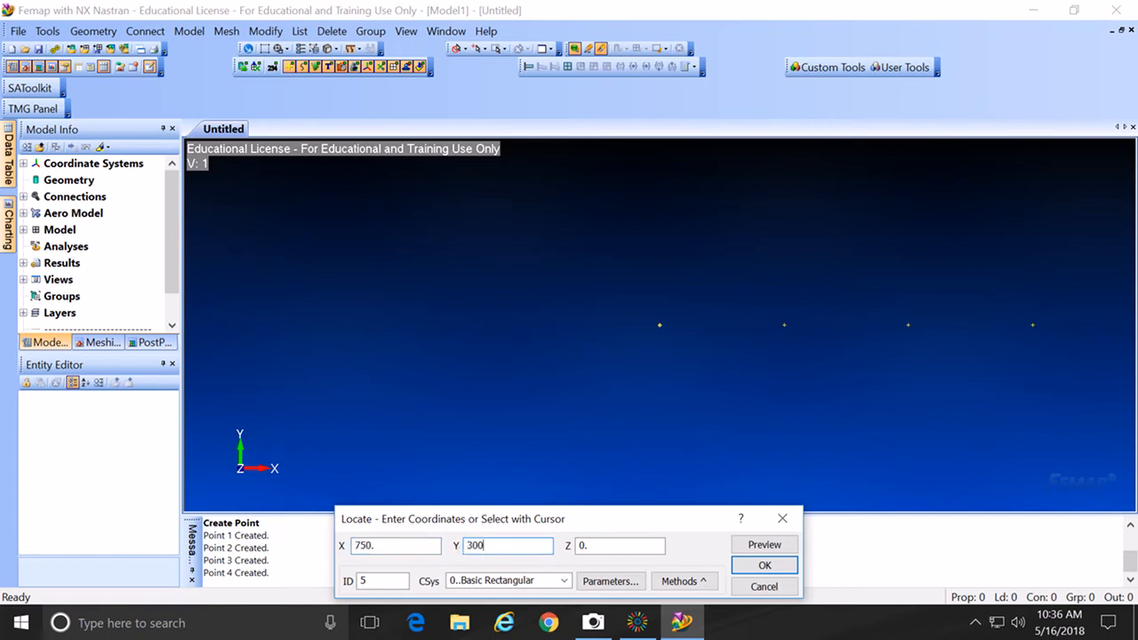
{"action": "left_click", "coordinate": [765, 569]}
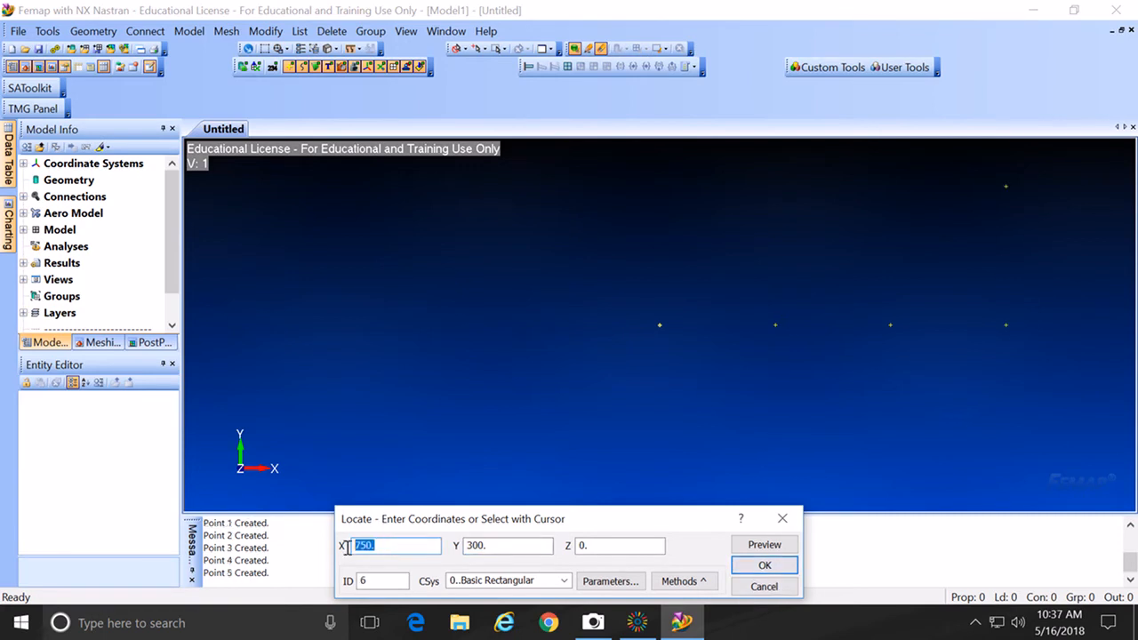
{"action": "type", "text": "500"}
{"action": "left_click", "coordinate": [773, 569]}
{"action": "type", "text": "250"}
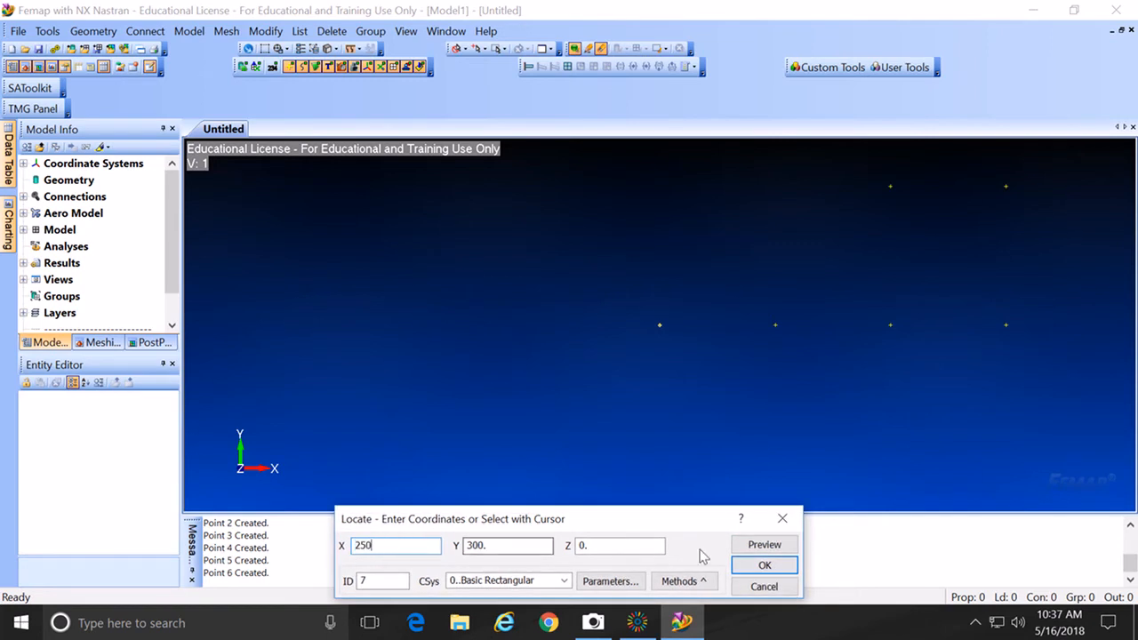
{"action": "left_click", "coordinate": [763, 568]}
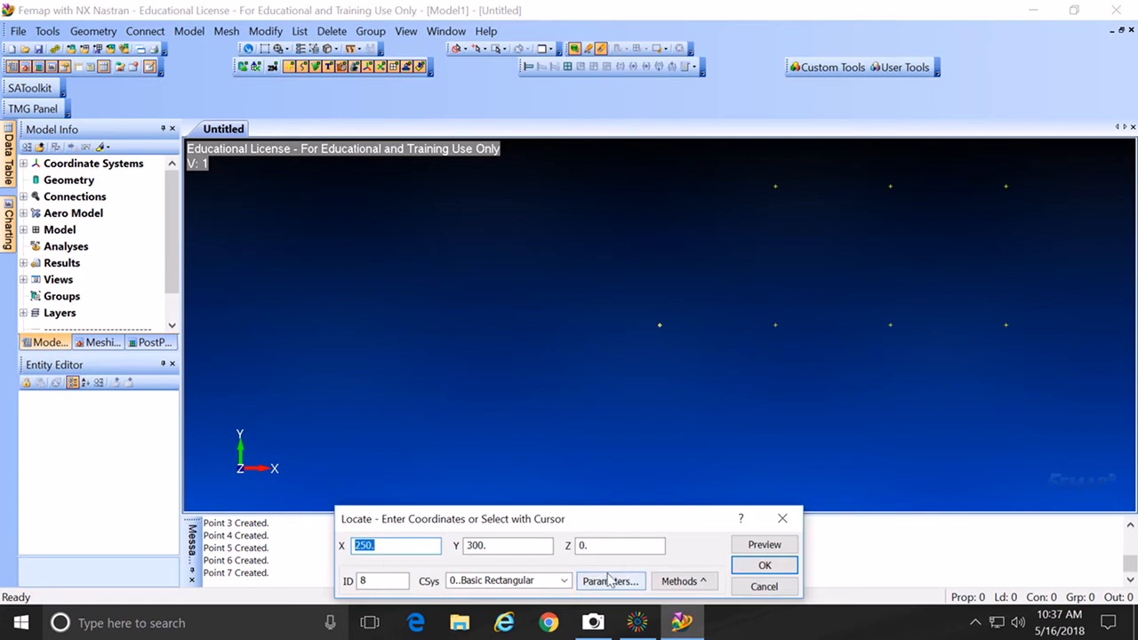
{"action": "type", "text": "0"}
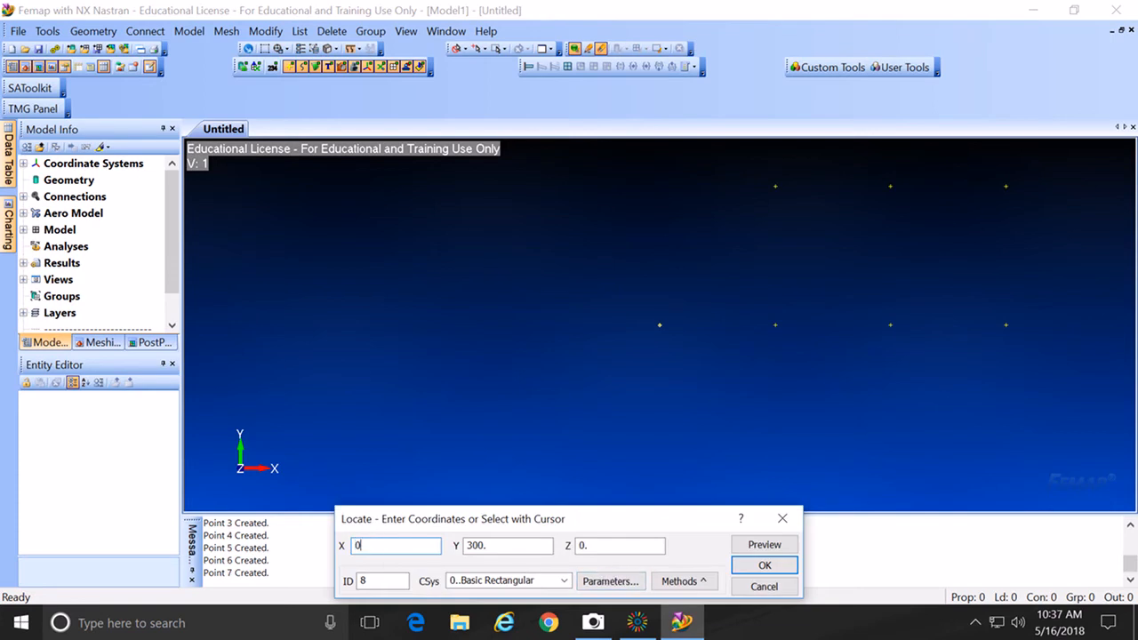
{"action": "left_click", "coordinate": [763, 568]}
Step: Create points 9 and 10 at (500, 100) and (750, 100), then autoscale the view
{"action": "type", "text": "500"}
{"action": "left_click_drag", "start_coordinate": [495, 548], "coordinate": [459, 547]}
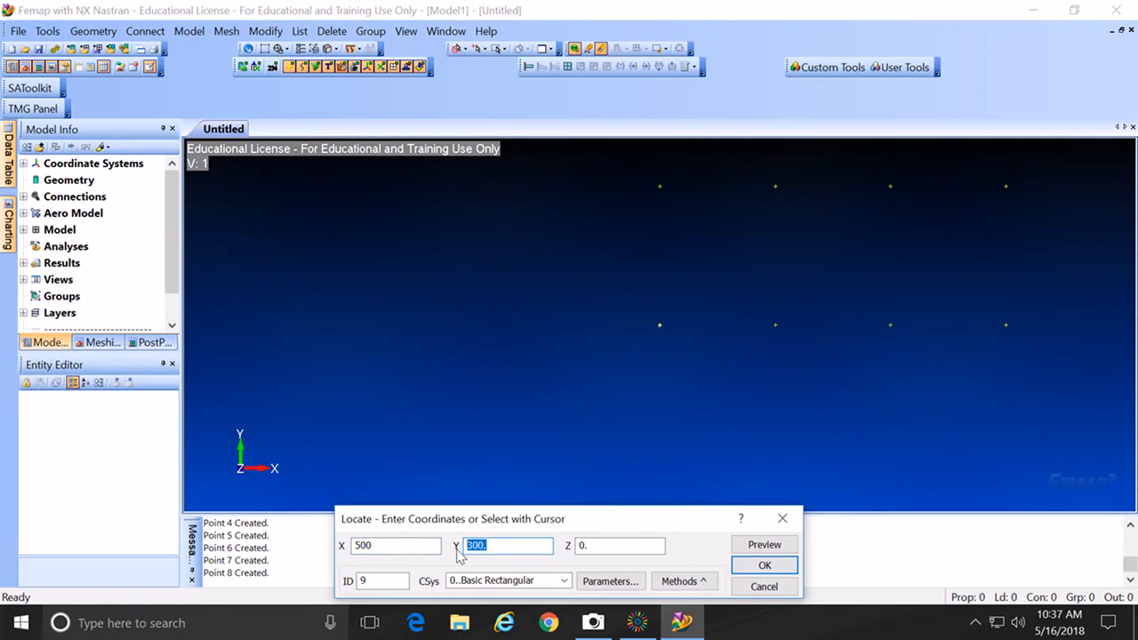
{"action": "type", "text": "100"}
{"action": "left_click", "coordinate": [747, 566]}
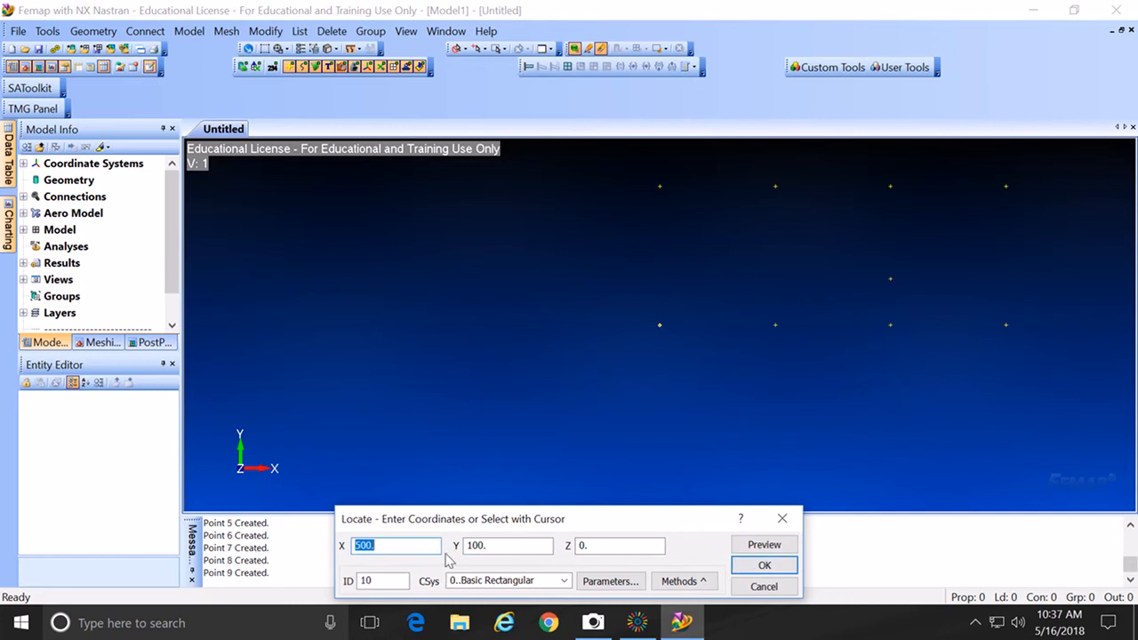
{"action": "left_click_drag", "start_coordinate": [390, 547], "coordinate": [353, 546]}
{"action": "type", "text": "750"}
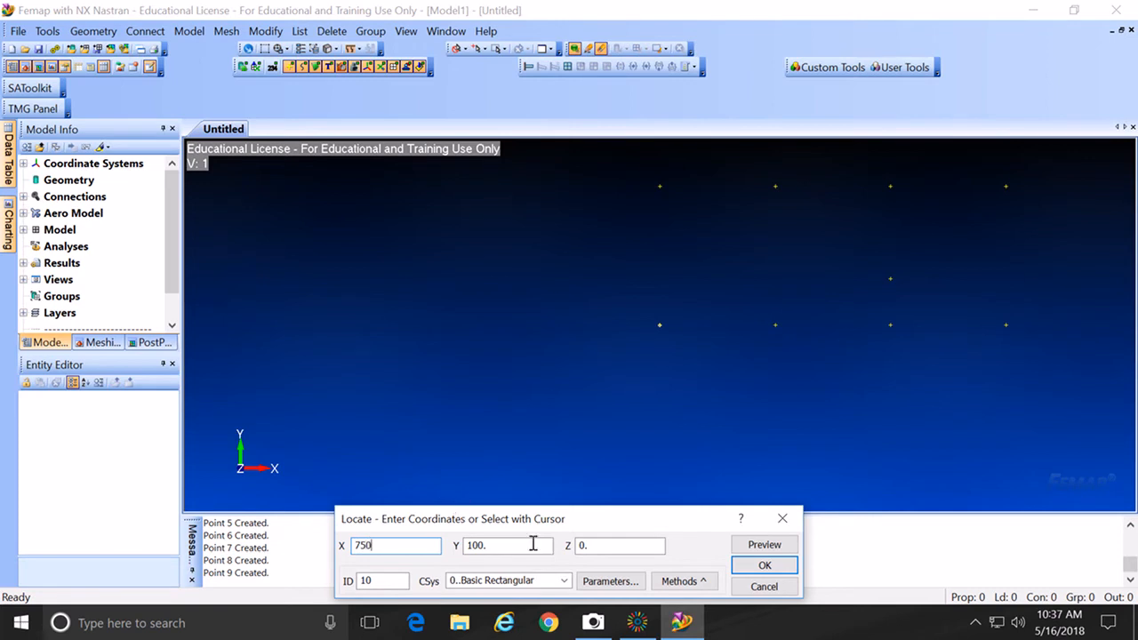
{"action": "left_click", "coordinate": [760, 567]}
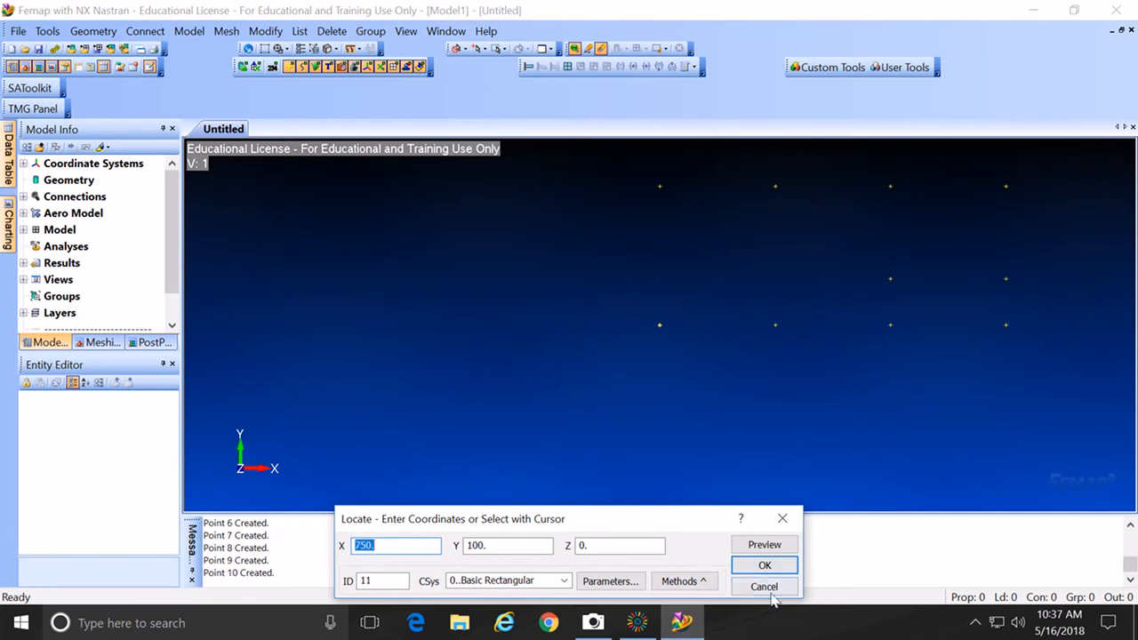
{"action": "left_click", "coordinate": [764, 588]}
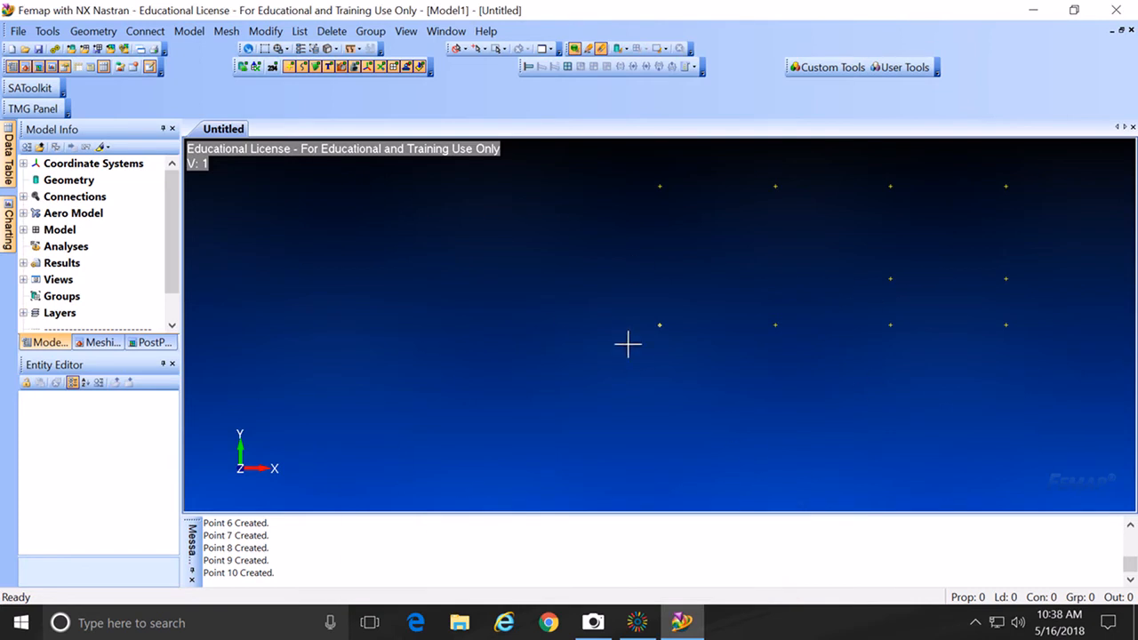
{"action": "key", "text": "ctrl+a"}
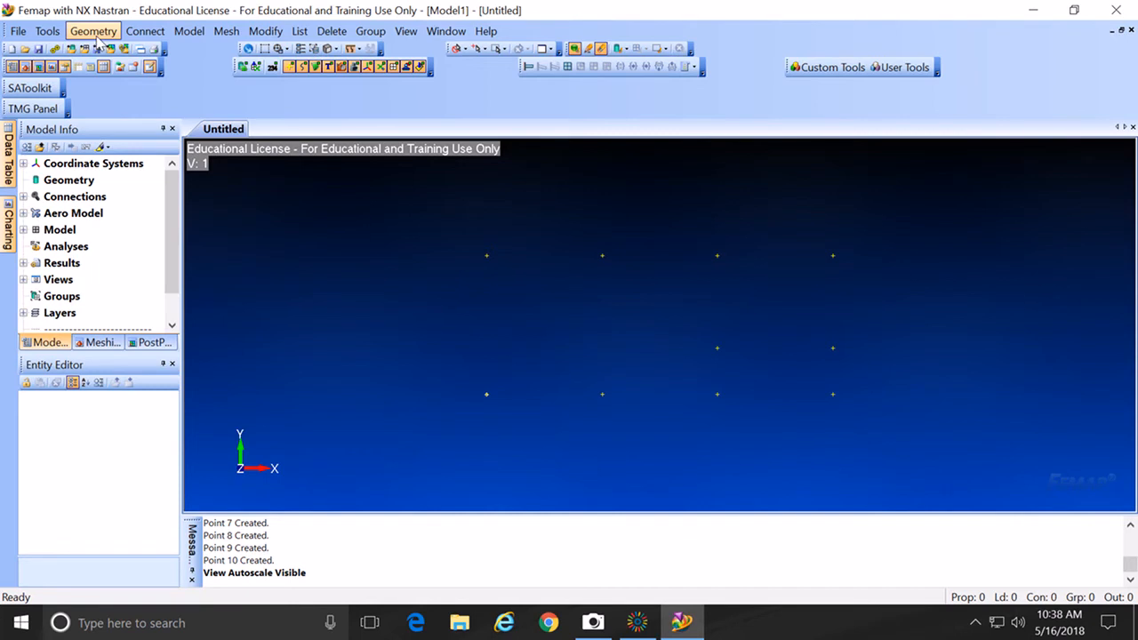
Step: Show the Geometry menu's Surface submenu
{"action": "left_click", "coordinate": [98, 35]}
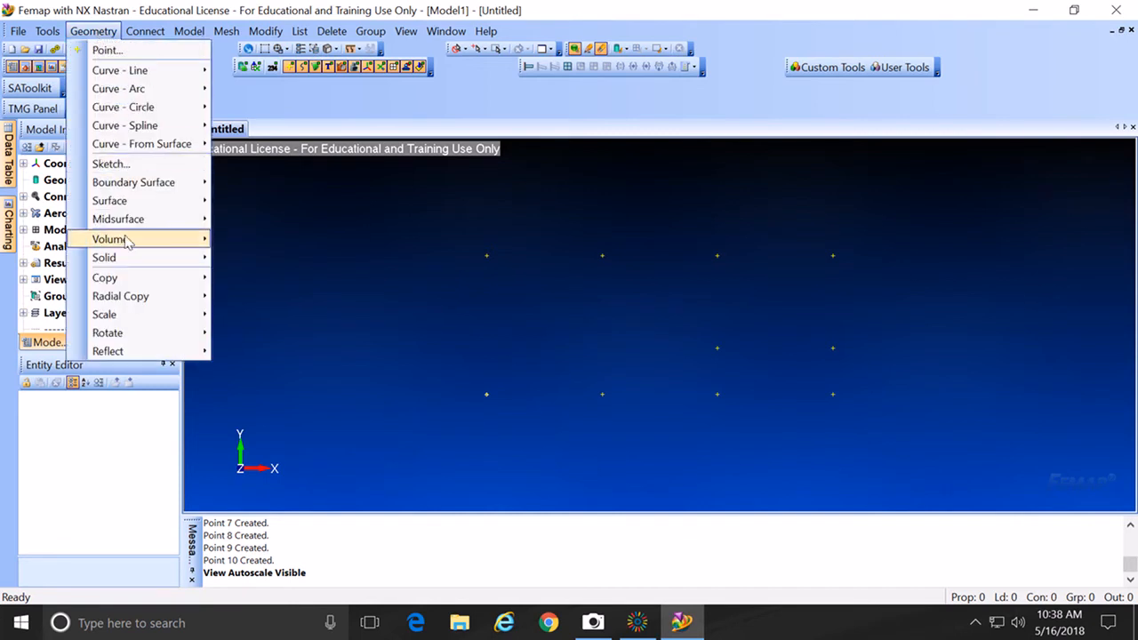
{"action": "mouse_move", "coordinate": [122, 207]}
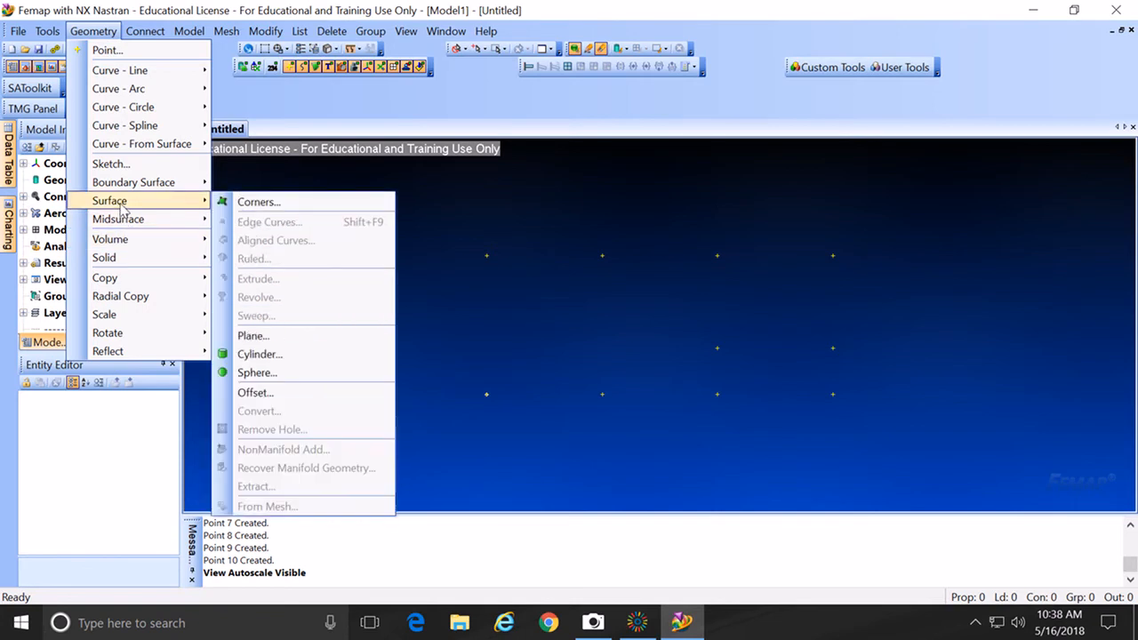
Step: Create the left-hand surface from four corners picked on existing points
{"action": "left_click", "coordinate": [258, 202]}
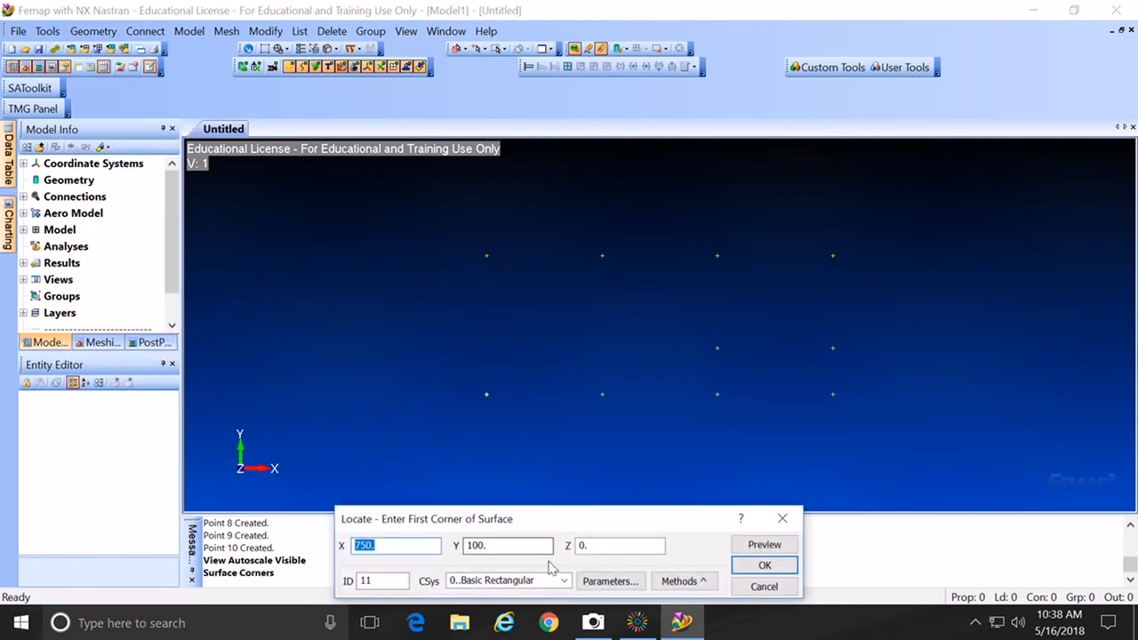
{"action": "left_click_drag", "start_coordinate": [544, 520], "coordinate": [531, 478]}
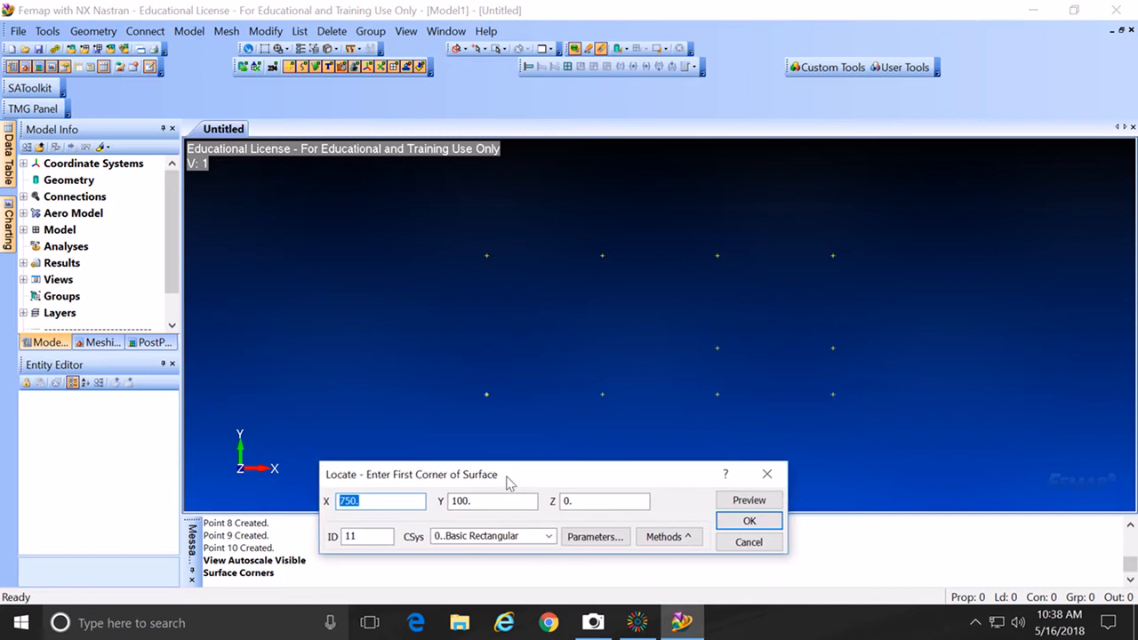
{"action": "left_click", "coordinate": [690, 537]}
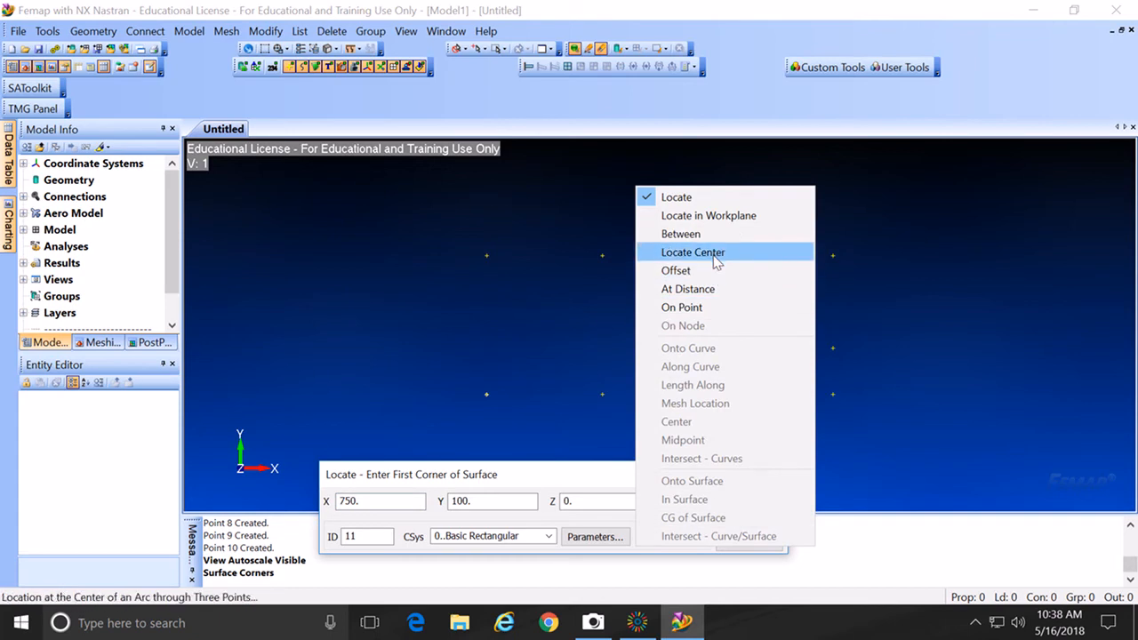
{"action": "left_click", "coordinate": [695, 308]}
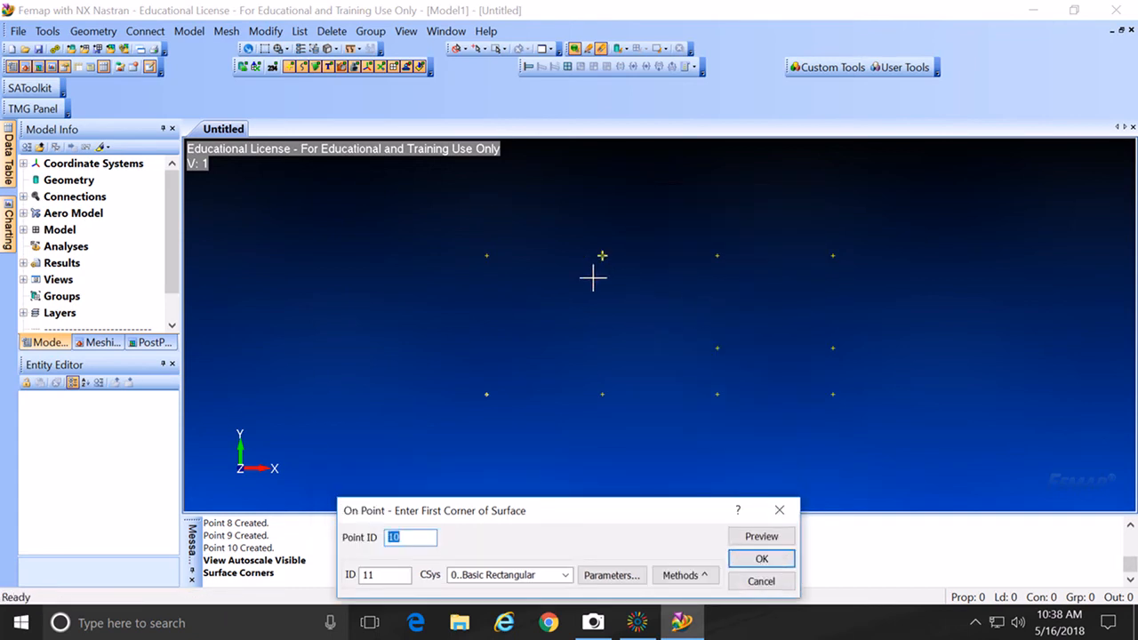
{"action": "left_click", "coordinate": [507, 265]}
{"action": "key", "text": "Return"}
{"action": "left_click", "coordinate": [589, 265]}
{"action": "key", "text": "Return"}
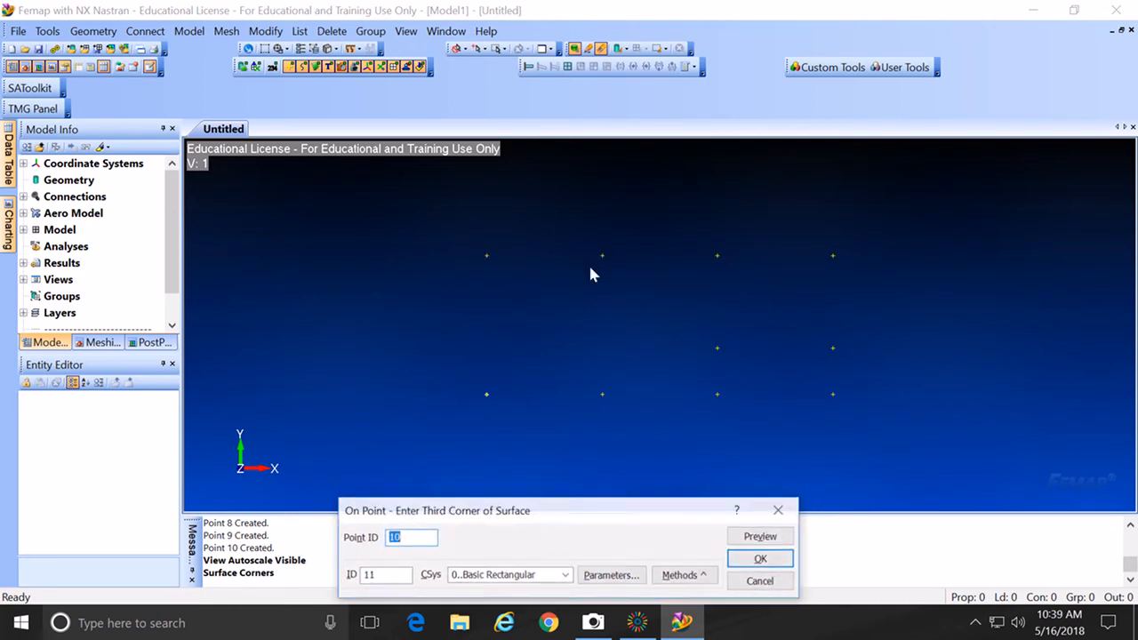
{"action": "left_click", "coordinate": [590, 381]}
{"action": "key", "text": "Return"}
{"action": "left_click", "coordinate": [523, 390]}
{"action": "key", "text": "Return"}
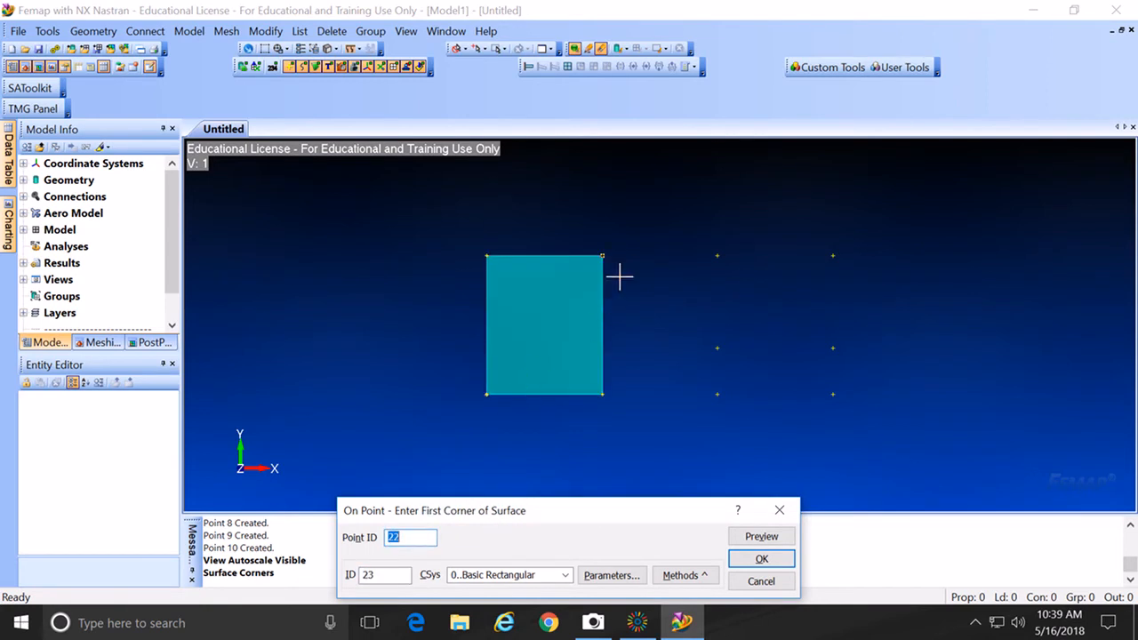
Step: Create the middle surface from its four corner points
{"action": "left_click", "coordinate": [619, 278]}
{"action": "key", "text": "Return"}
{"action": "left_click", "coordinate": [676, 272]}
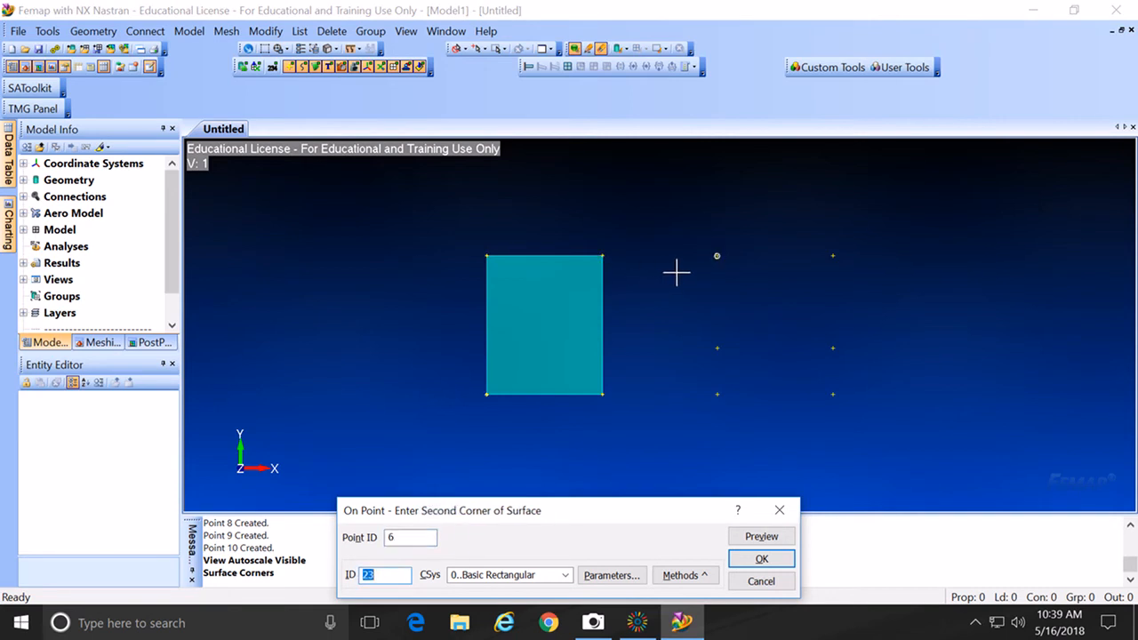
{"action": "key", "text": "Return"}
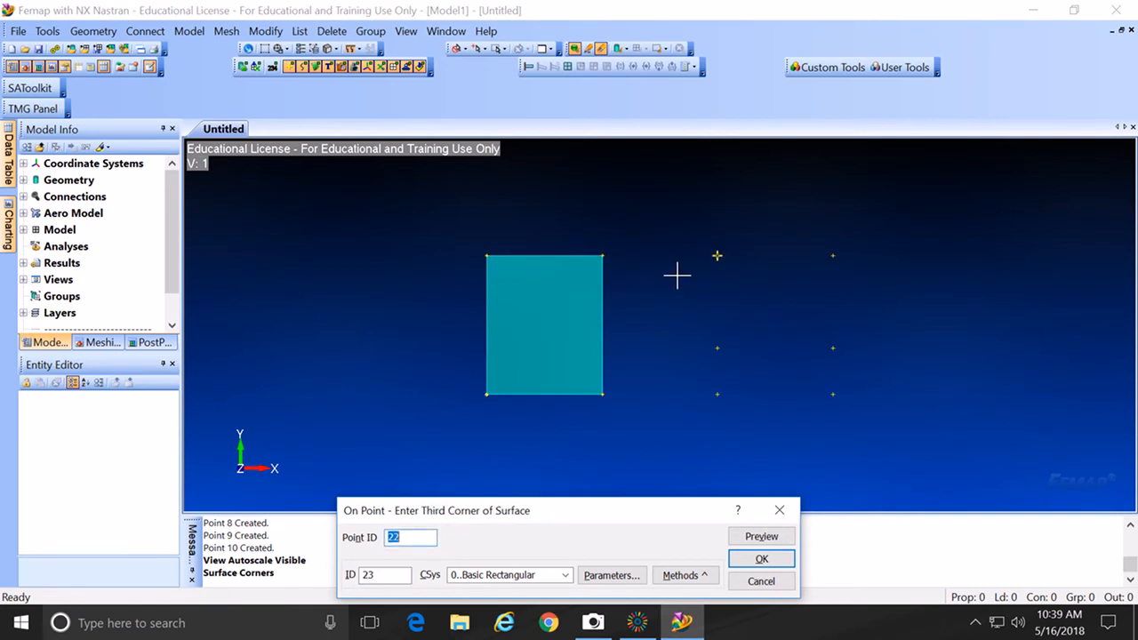
{"action": "left_click", "coordinate": [688, 381]}
{"action": "key", "text": "Return"}
{"action": "left_click", "coordinate": [612, 394]}
{"action": "key", "text": "Return"}
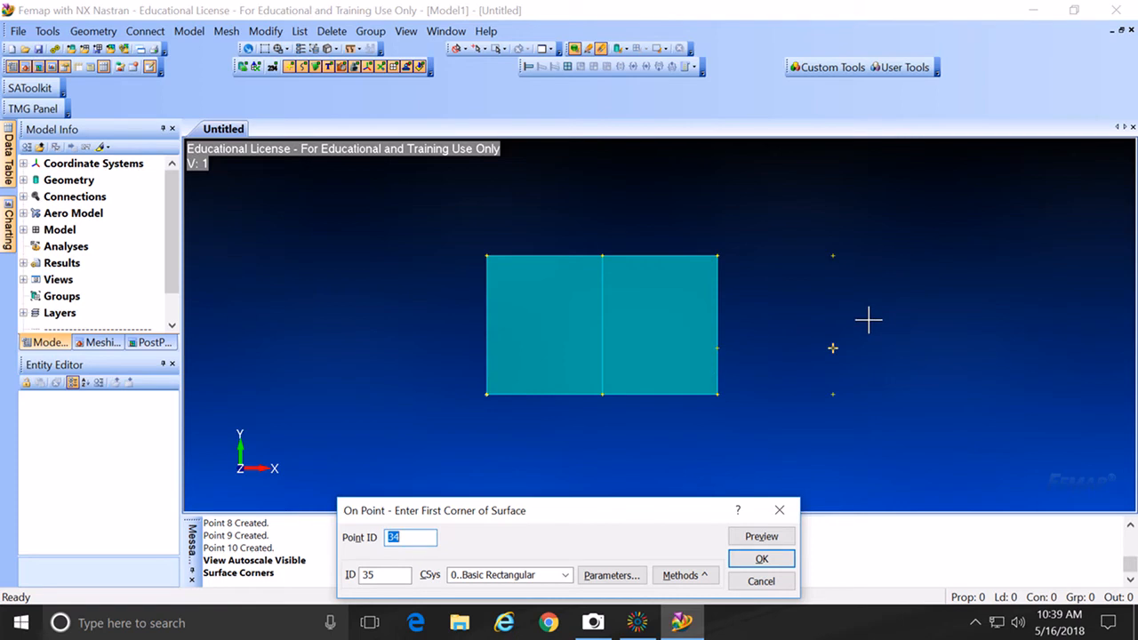
Step: Create the upper-right surface above Y = 100 from its four corner points
{"action": "left_click", "coordinate": [753, 267]}
{"action": "left_click", "coordinate": [819, 259]}
{"action": "left_click", "coordinate": [823, 335]}
{"action": "key", "text": "Return"}
{"action": "left_click", "coordinate": [737, 341]}
{"action": "key", "text": "Return"}
Step: Create the lower-right surface below Y = 100 and finish surface creation
{"action": "left_click", "coordinate": [843, 356]}
{"action": "key", "text": "Return"}
{"action": "left_click", "coordinate": [838, 386]}
{"action": "key", "text": "Return"}
{"action": "left_click", "coordinate": [745, 394]}
{"action": "key", "text": "Return"}
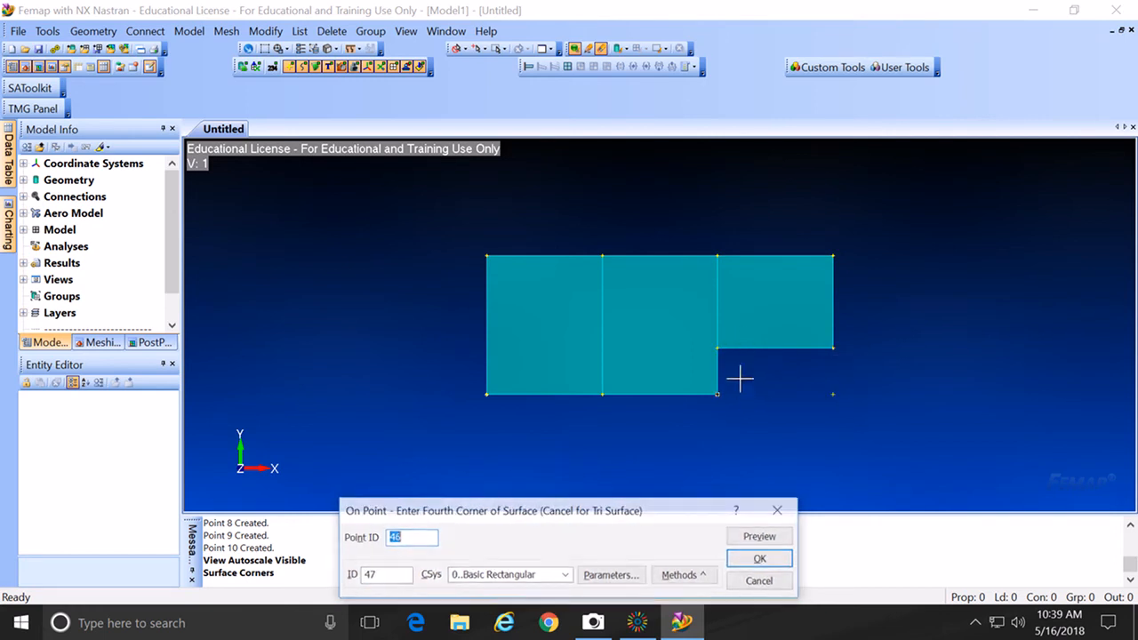
{"action": "left_click", "coordinate": [733, 360]}
{"action": "key", "text": "Return"}
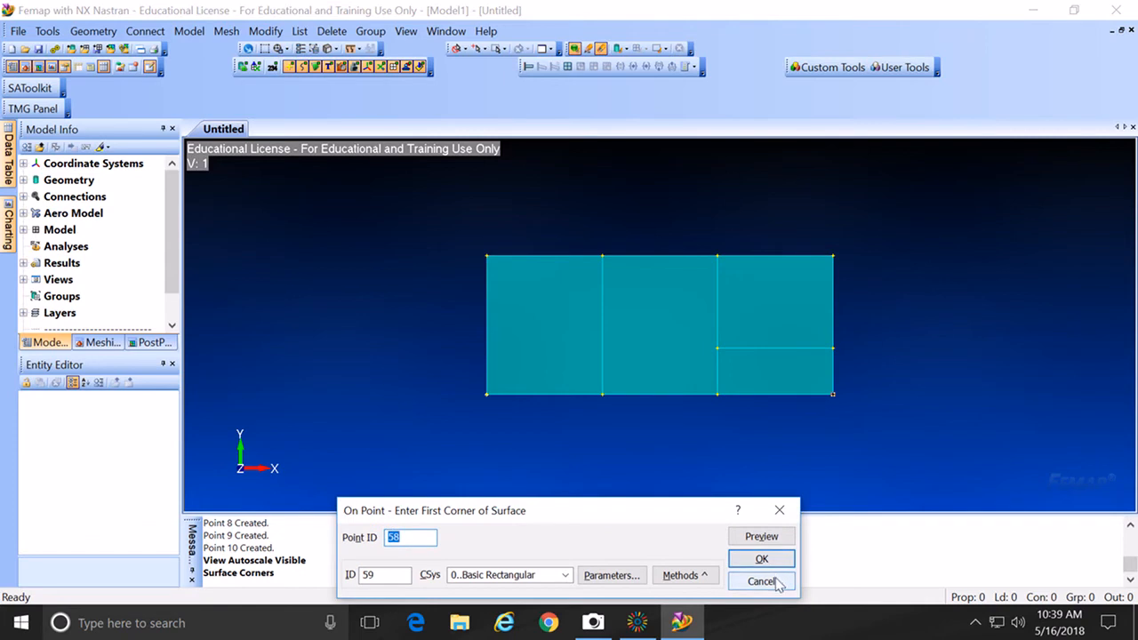
{"action": "left_click", "coordinate": [761, 581]}
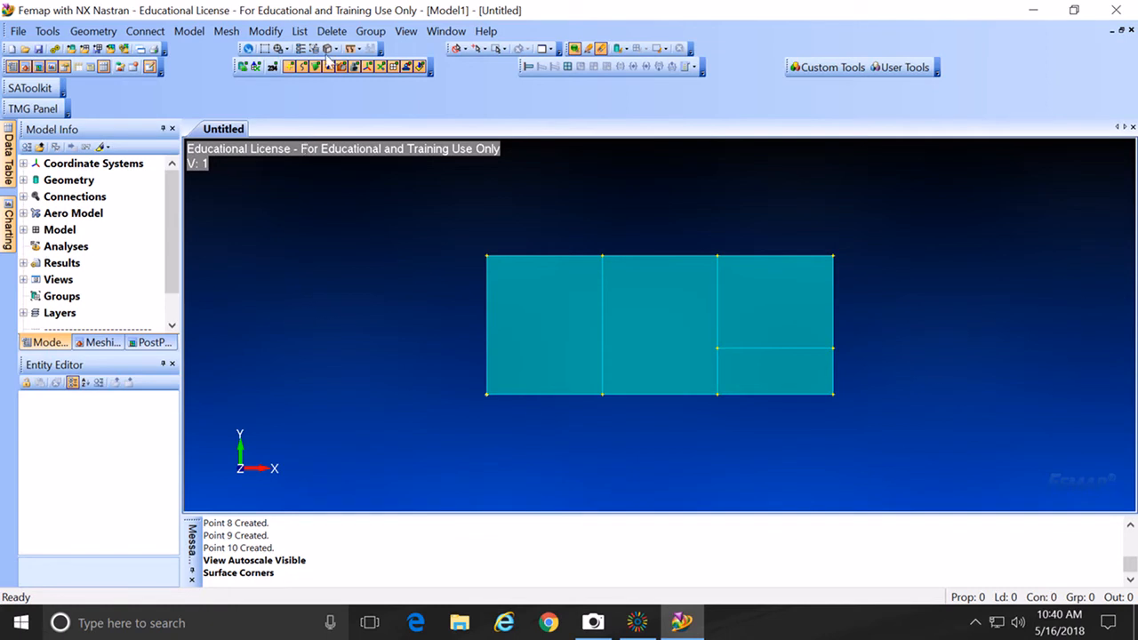
Step: Show the Geometry > Curve - Line submenu
{"action": "left_click", "coordinate": [47, 32]}
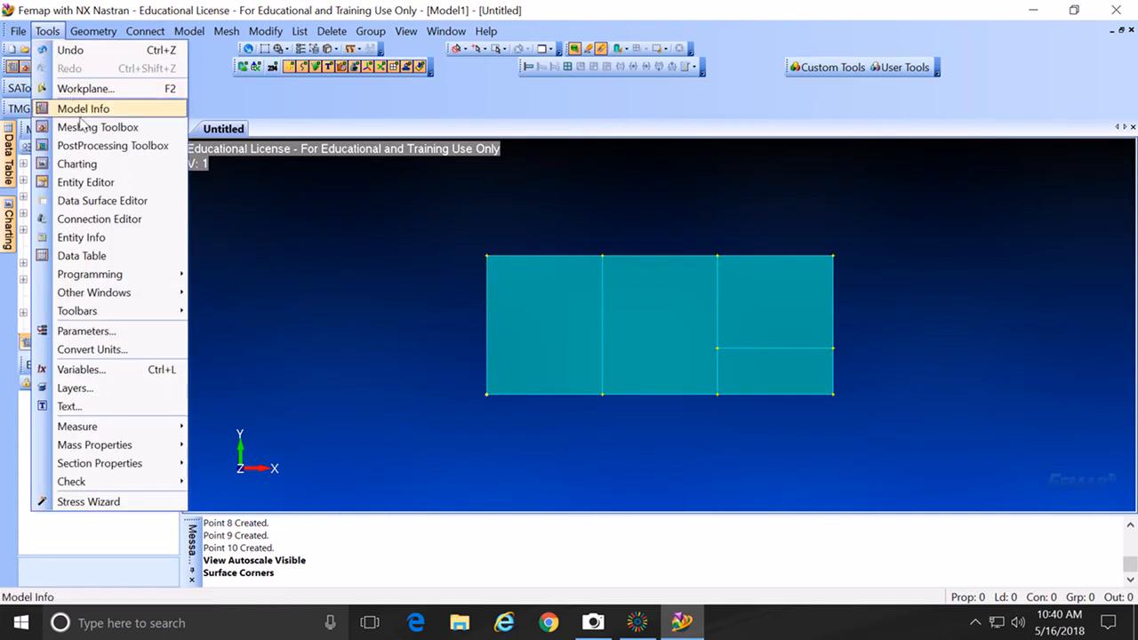
{"action": "left_click", "coordinate": [107, 35]}
{"action": "mouse_move", "coordinate": [107, 78]}
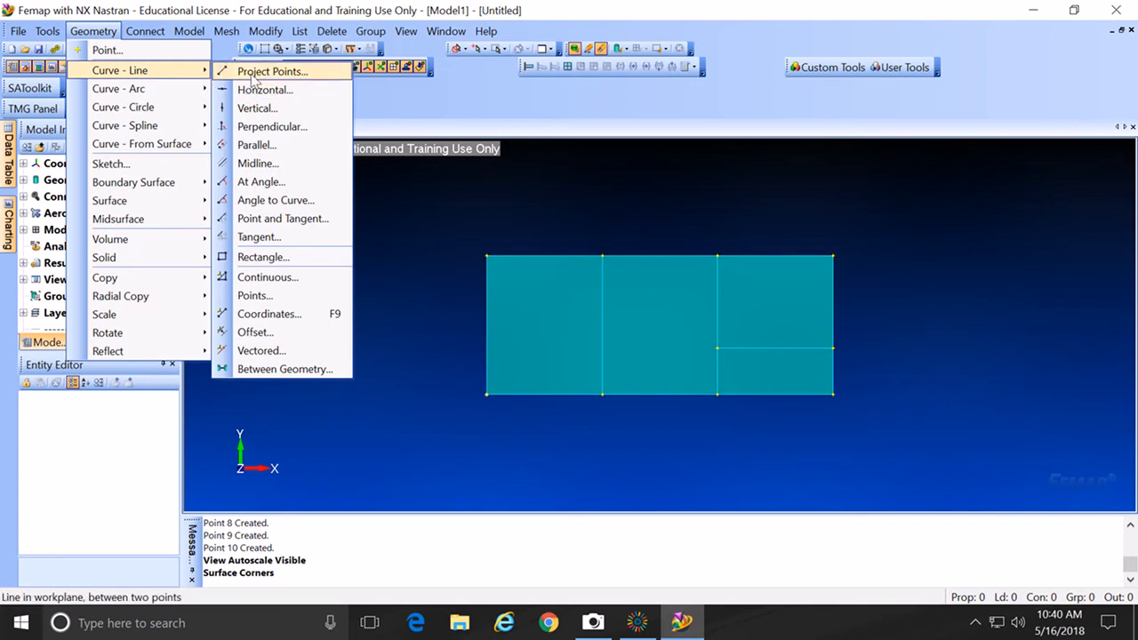
Step: Draw the panel's top and bottom edge lines between their corner points with Project Points
{"action": "left_click", "coordinate": [254, 76]}
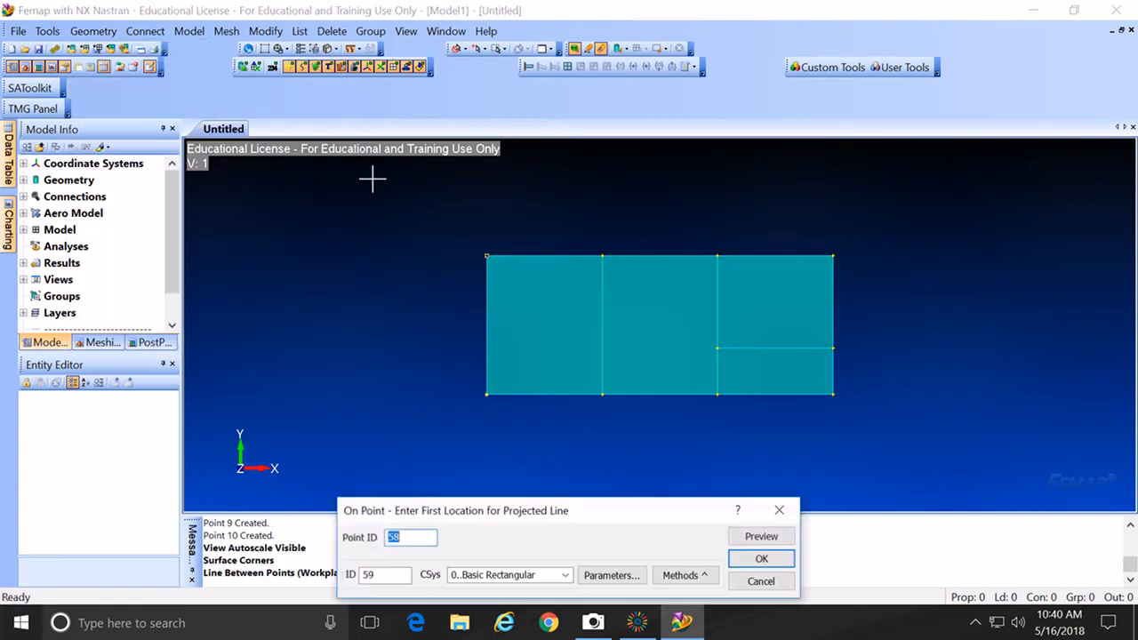
{"action": "left_click", "coordinate": [478, 261]}
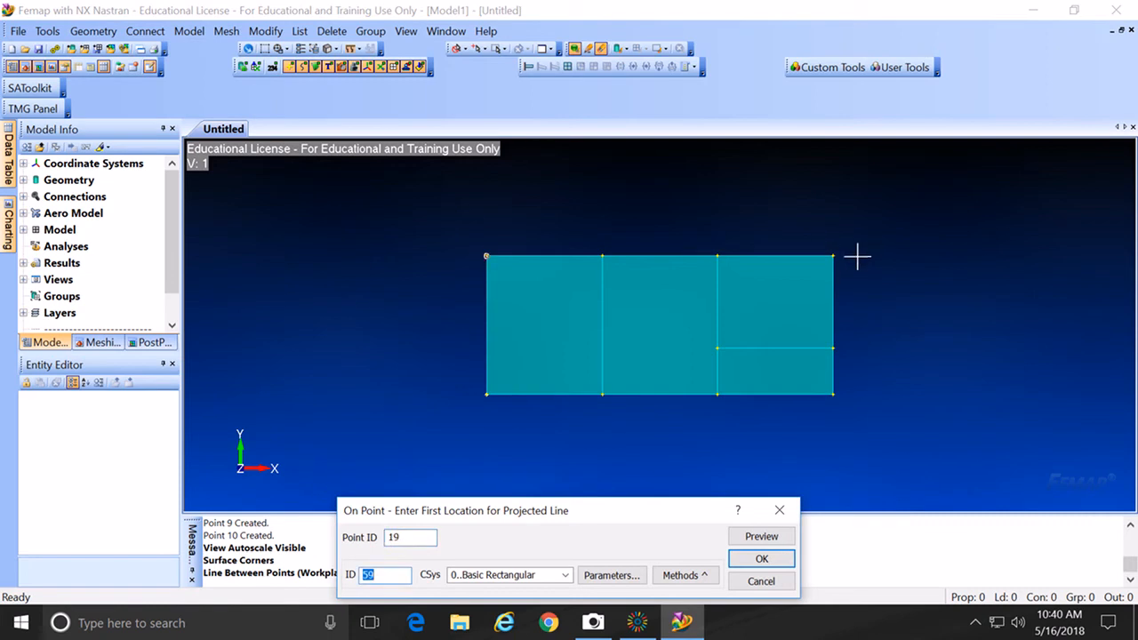
{"action": "left_click", "coordinate": [788, 558]}
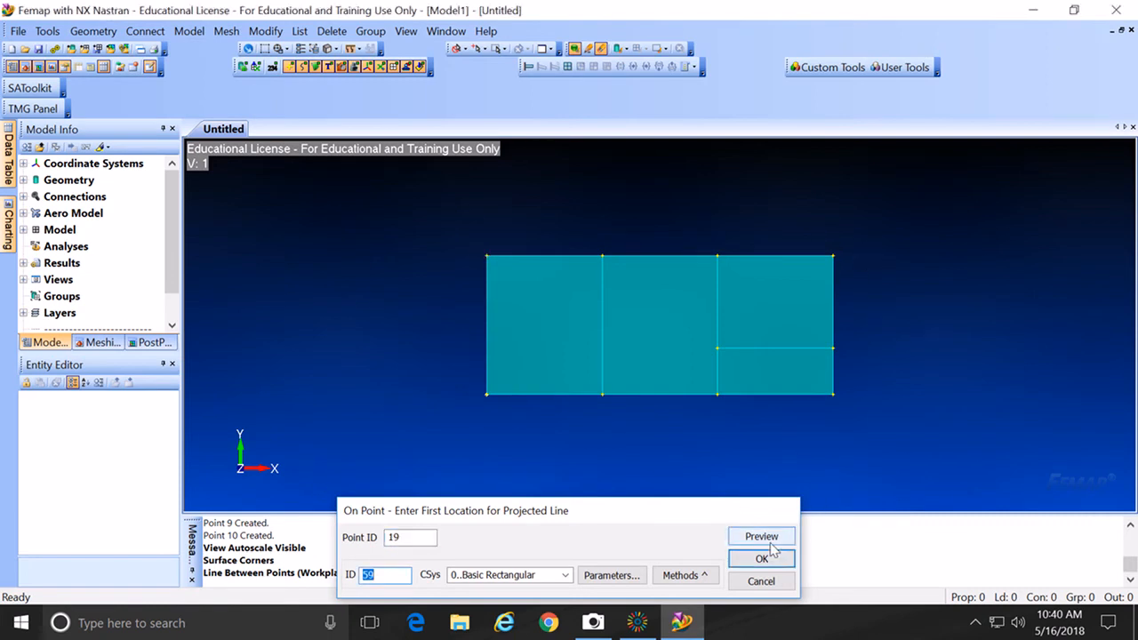
{"action": "left_click", "coordinate": [858, 266]}
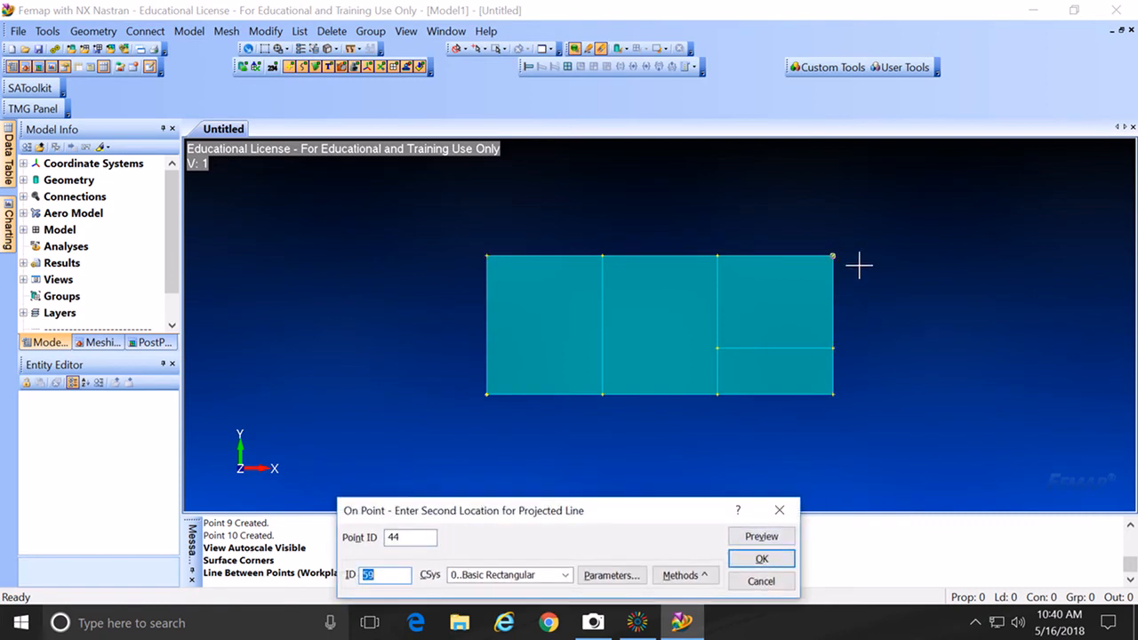
{"action": "left_click", "coordinate": [783, 561]}
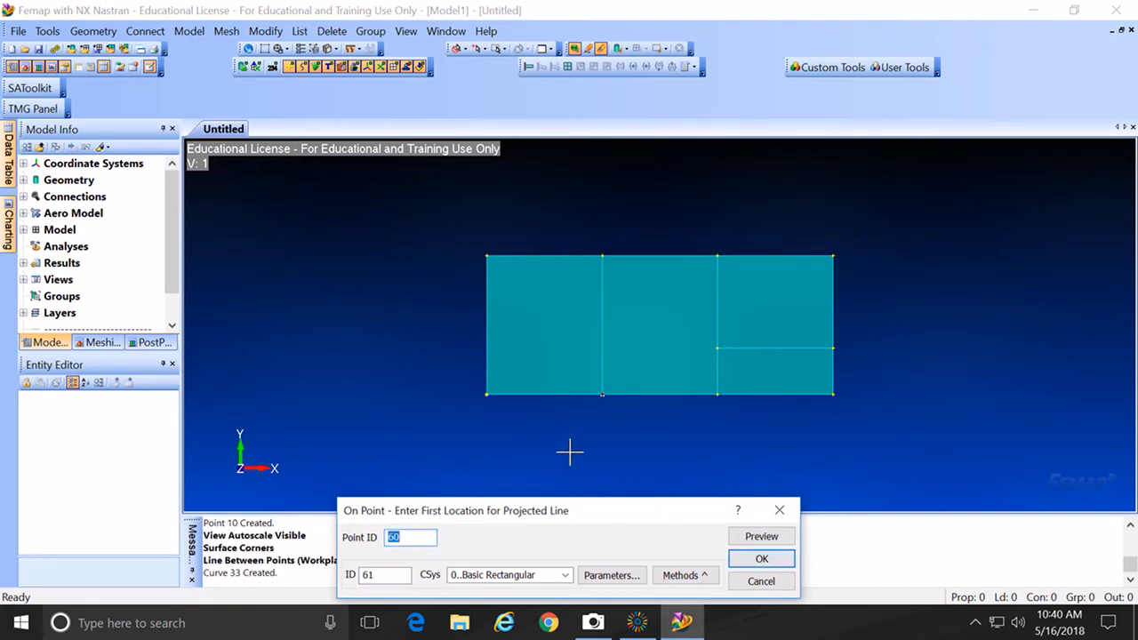
{"action": "left_click", "coordinate": [484, 420]}
{"action": "left_click", "coordinate": [762, 558]}
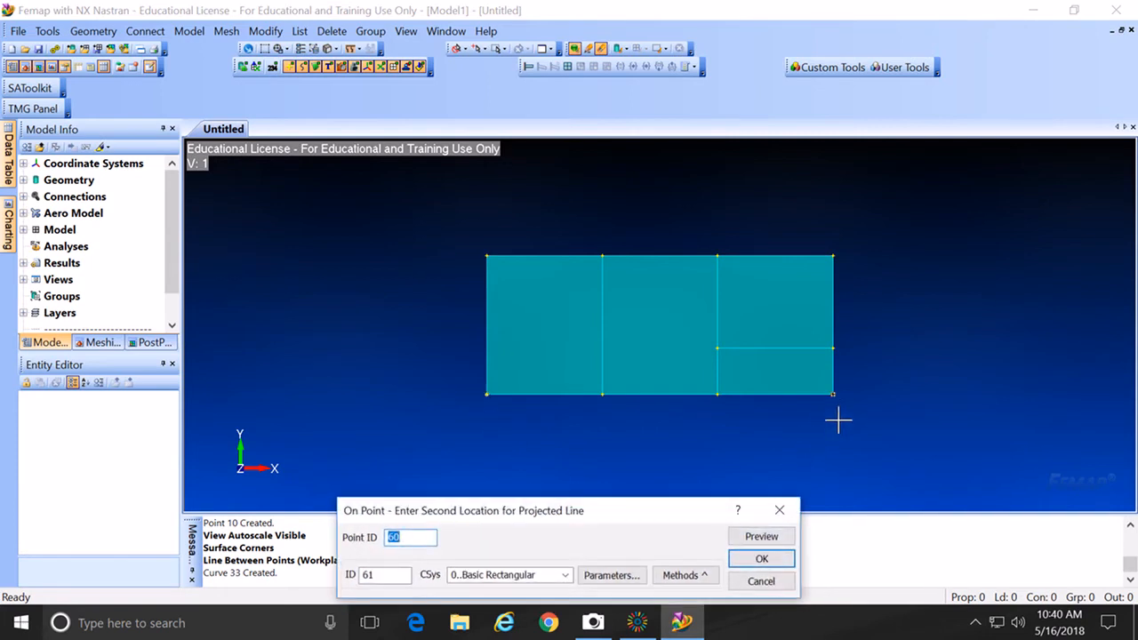
{"action": "left_click", "coordinate": [837, 421]}
{"action": "key", "text": "Return"}
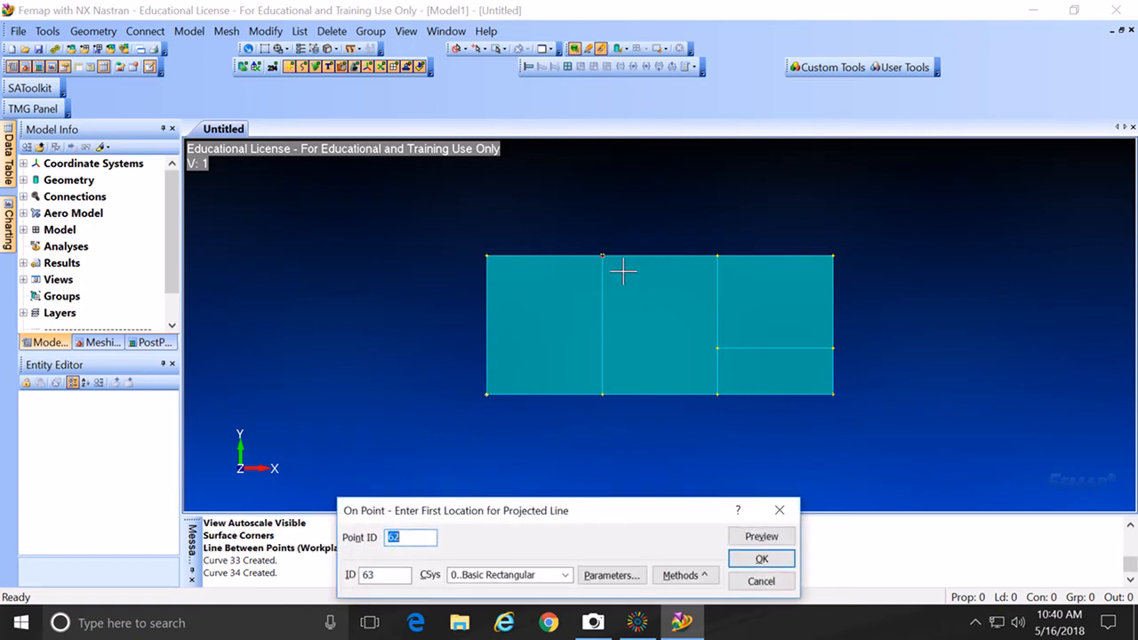
Step: Draw the two vertical division lines between the top and bottom points
{"action": "left_click", "coordinate": [623, 273]}
{"action": "key", "text": "Return"}
{"action": "left_click", "coordinate": [605, 394]}
{"action": "key", "text": "Return"}
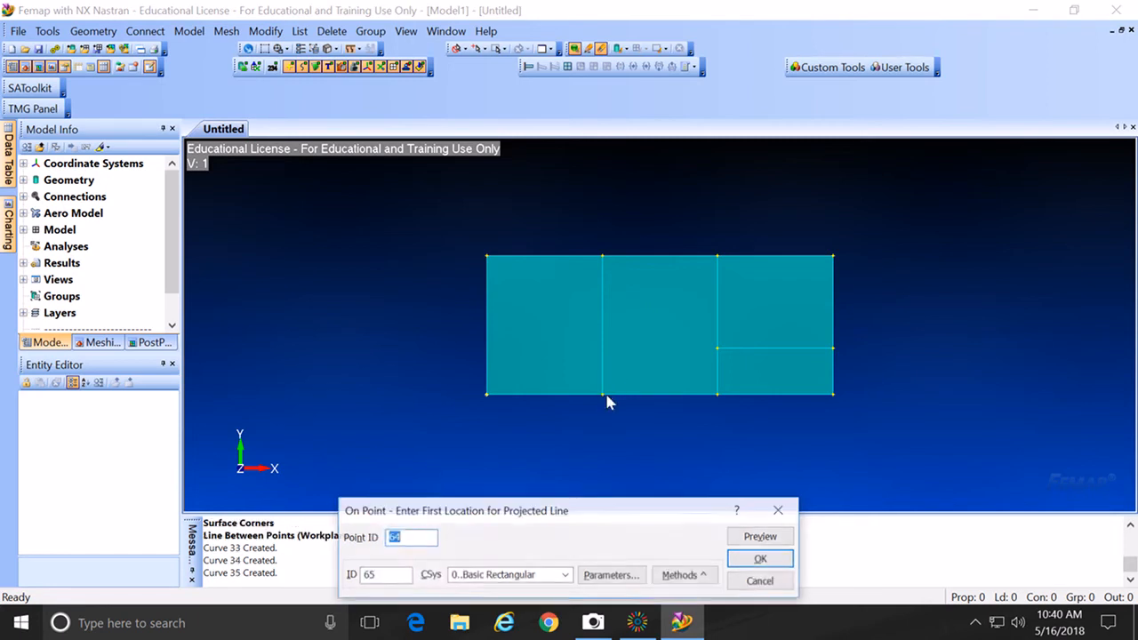
{"action": "left_click", "coordinate": [700, 269]}
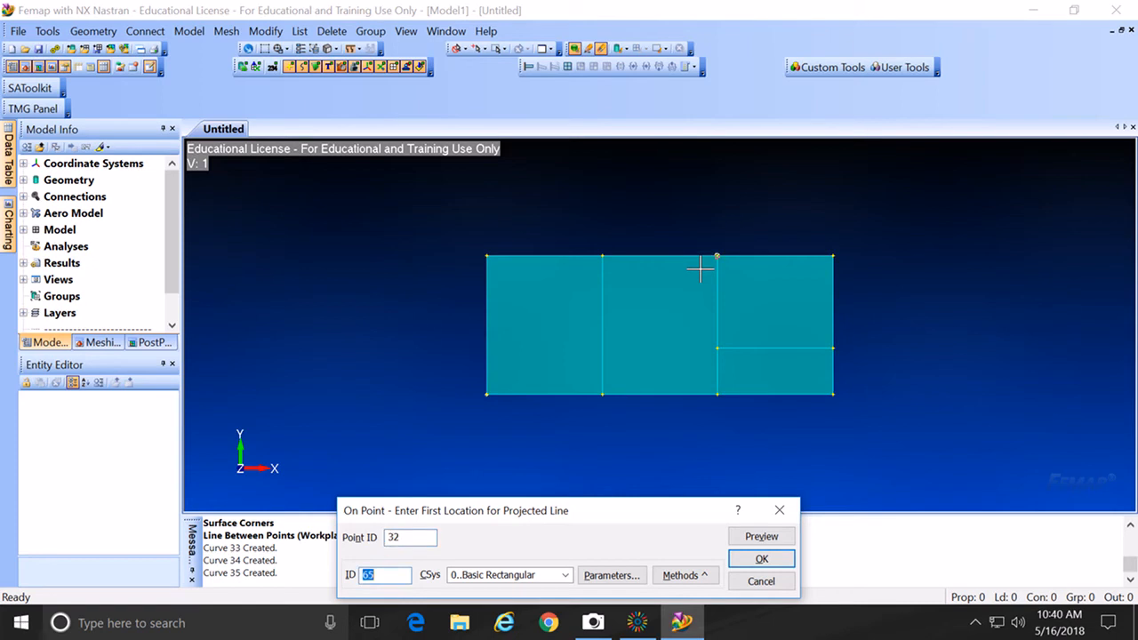
{"action": "key", "text": "Return"}
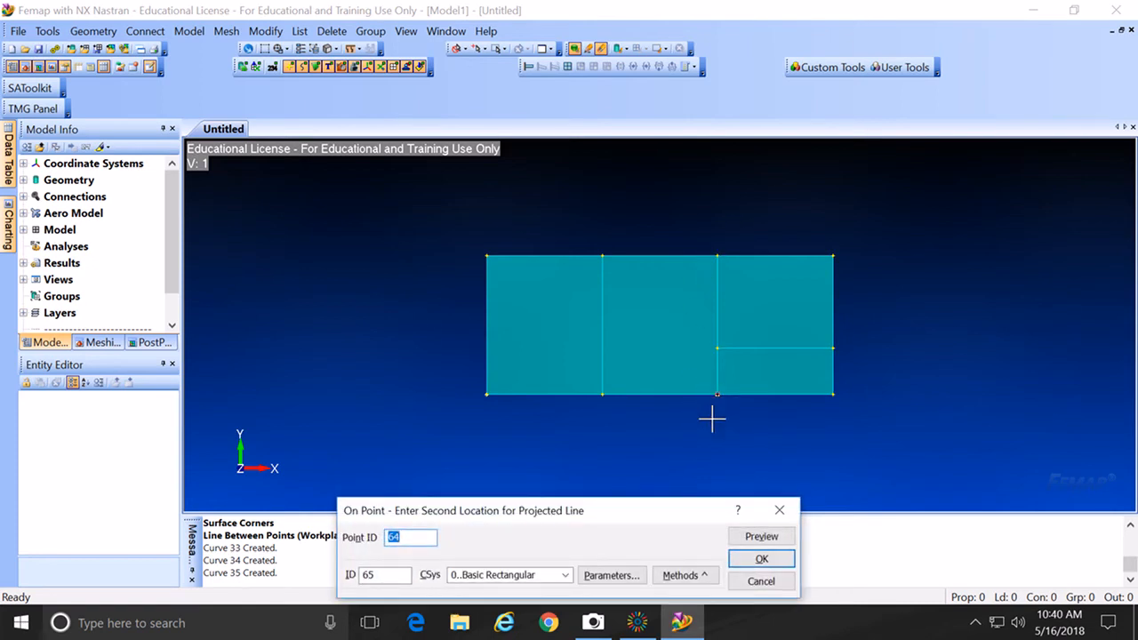
{"action": "left_click", "coordinate": [718, 403]}
{"action": "key", "text": "Return"}
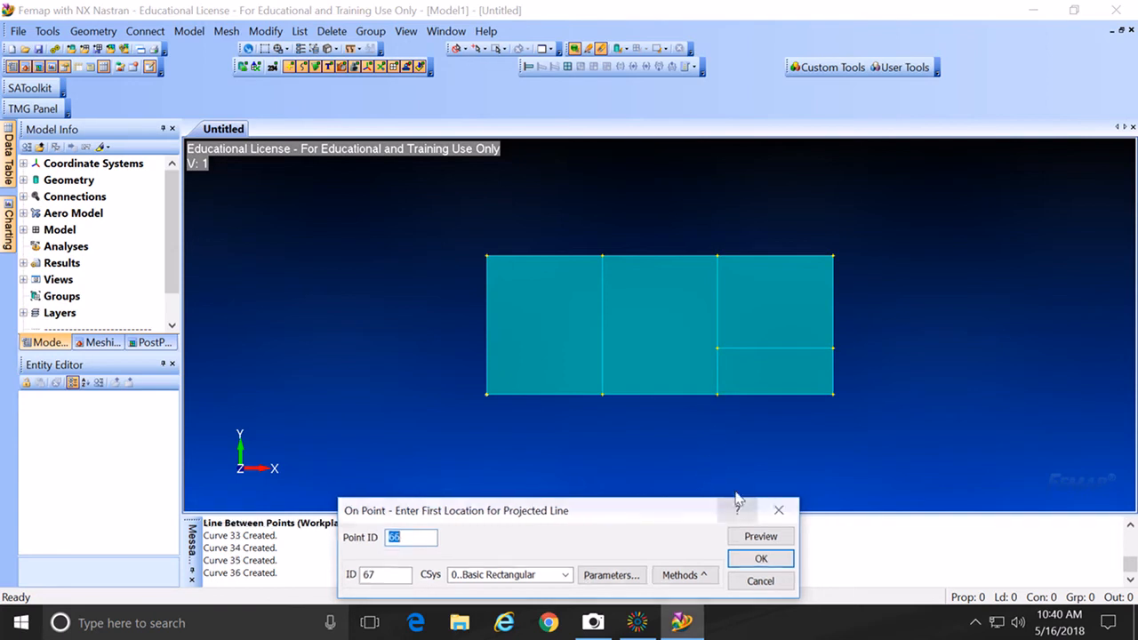
Step: Draw the right edge line and the horizontal division line at Y = 100
{"action": "left_click", "coordinate": [860, 275]}
{"action": "key", "text": "Return"}
{"action": "left_click", "coordinate": [849, 391]}
{"action": "key", "text": "Return"}
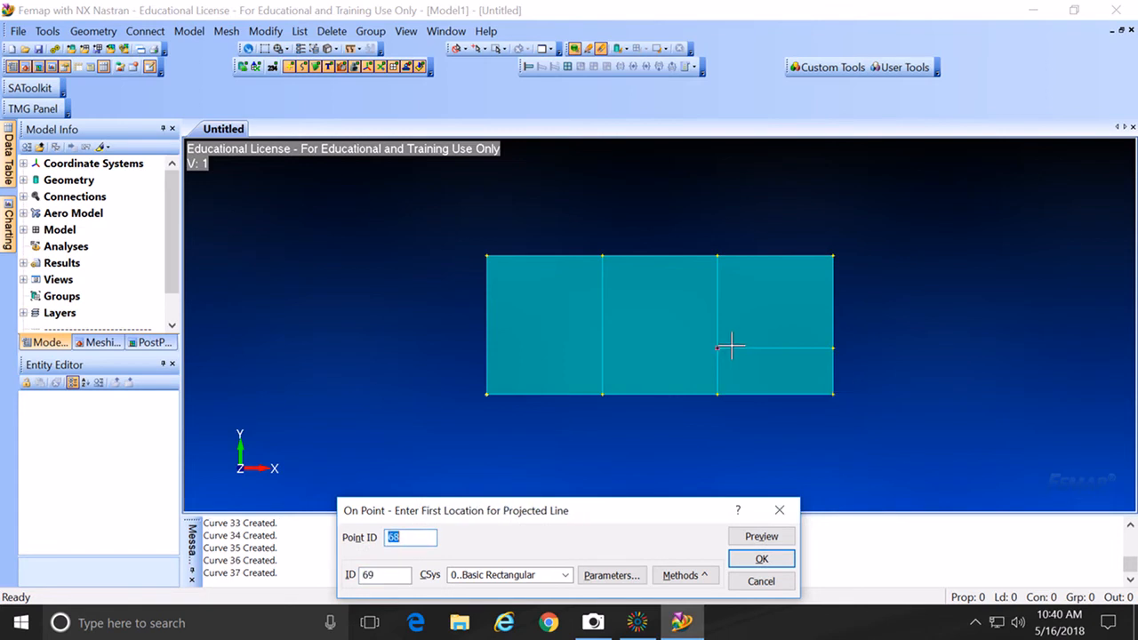
{"action": "left_click", "coordinate": [731, 347]}
{"action": "key", "text": "Return"}
{"action": "left_click", "coordinate": [853, 347]}
{"action": "key", "text": "Return"}
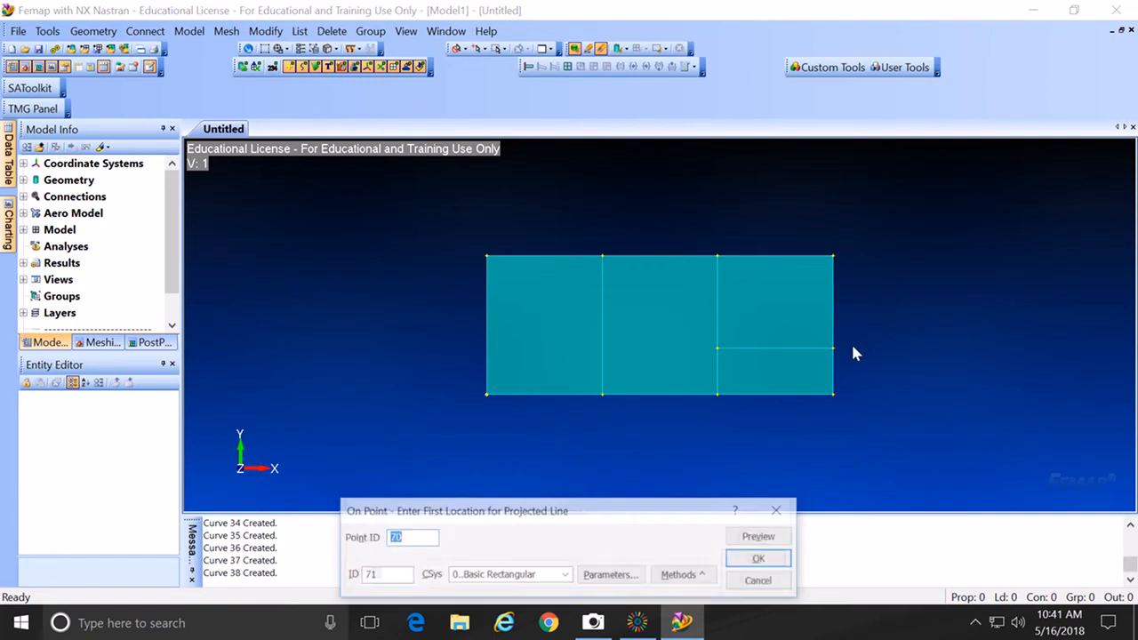
{"action": "left_click", "coordinate": [761, 558]}
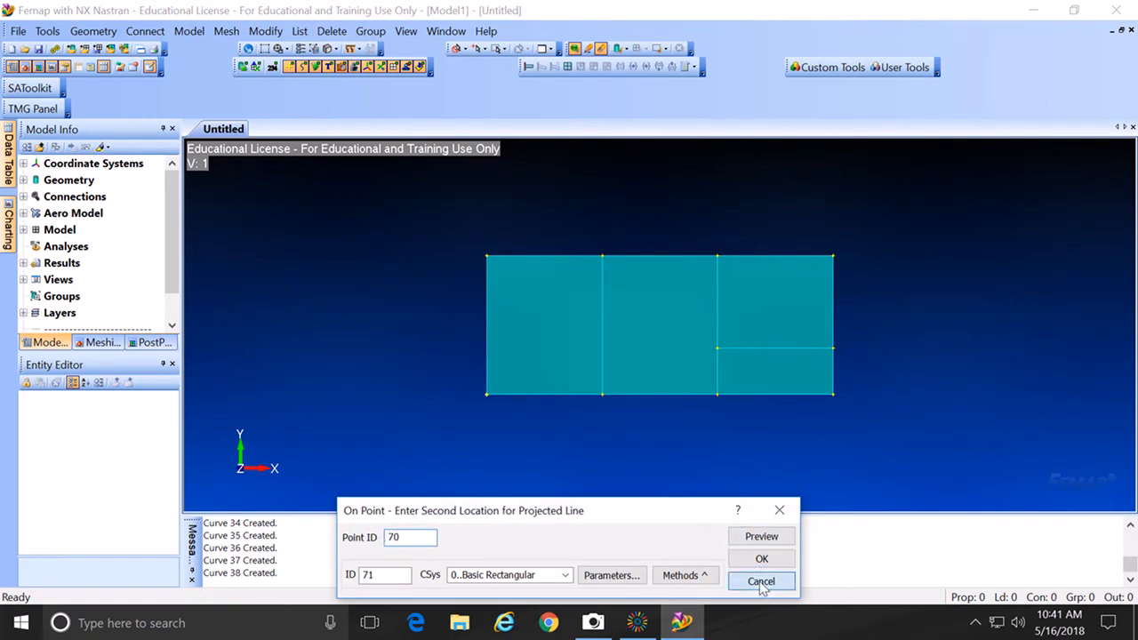
{"action": "left_click", "coordinate": [761, 583]}
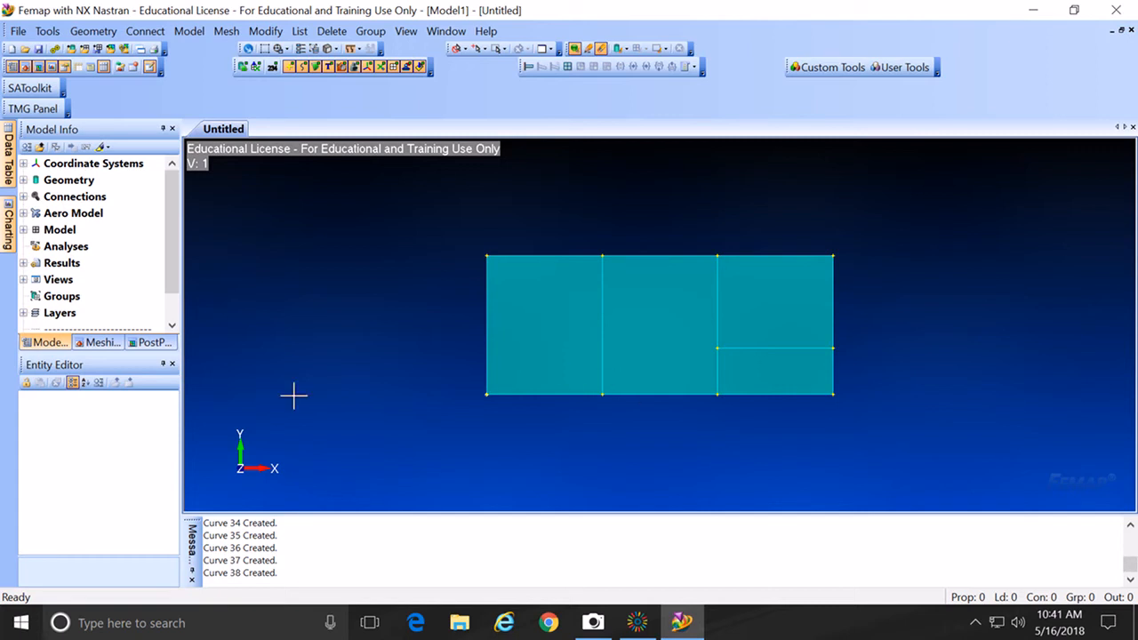
Step: Define isotropic Material 1 with E = 70e9 and Poisson's ratio 0.3
{"action": "left_click", "coordinate": [23, 229]}
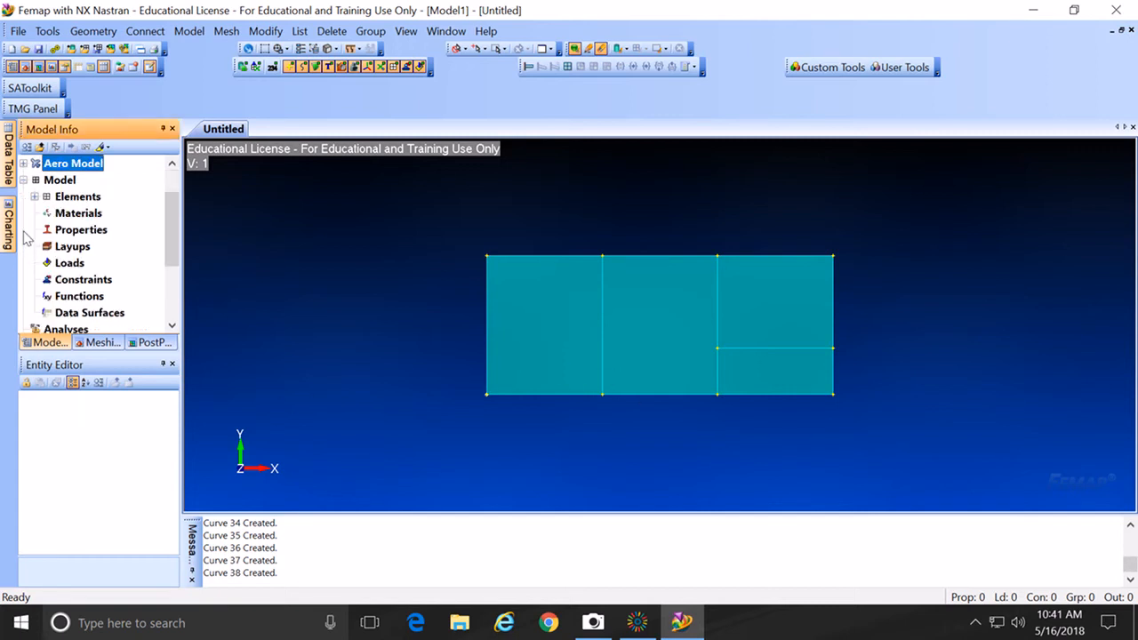
{"action": "right_click", "coordinate": [80, 219]}
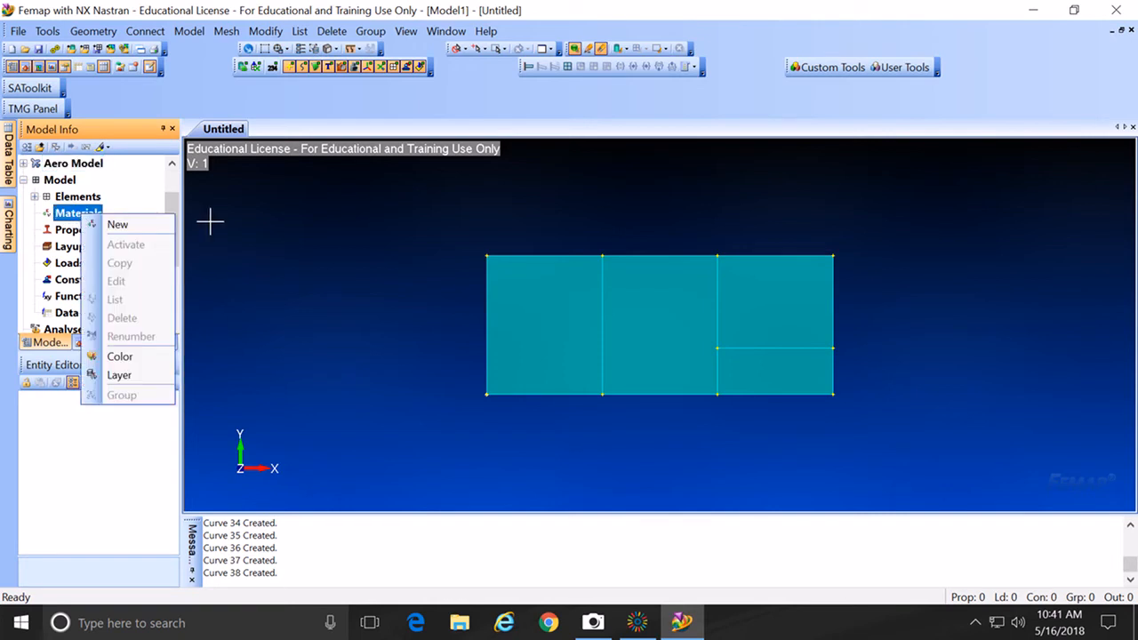
{"action": "left_click", "coordinate": [113, 224]}
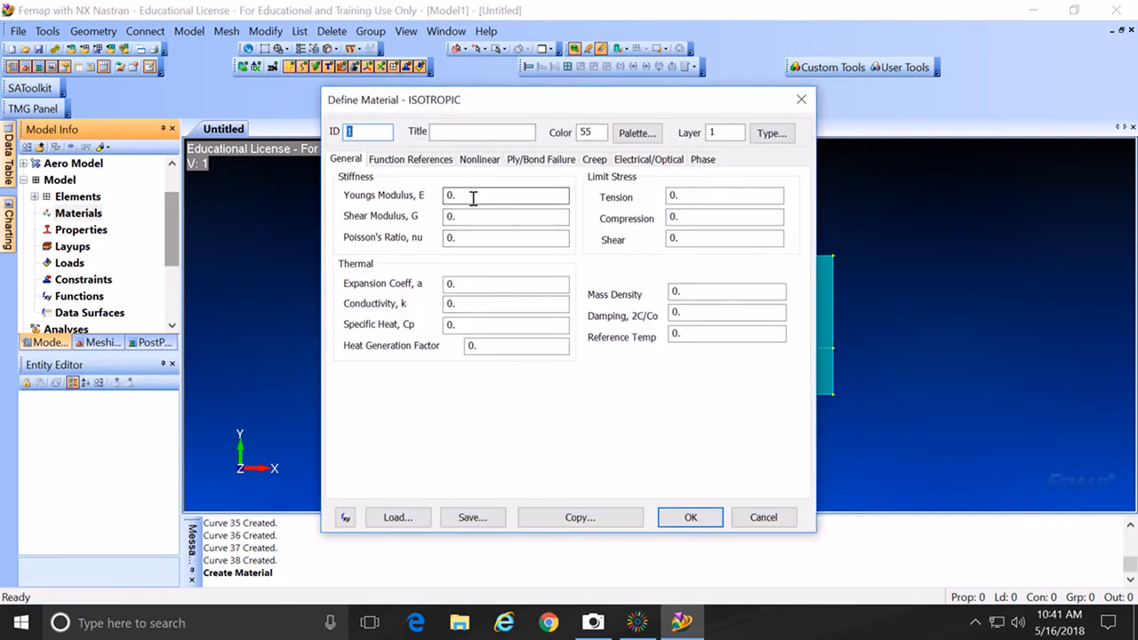
{"action": "left_click_drag", "start_coordinate": [473, 197], "coordinate": [448, 198]}
{"action": "type", "text": "70e9"}
{"action": "left_click", "coordinate": [461, 237]}
{"action": "left_click", "coordinate": [460, 239]}
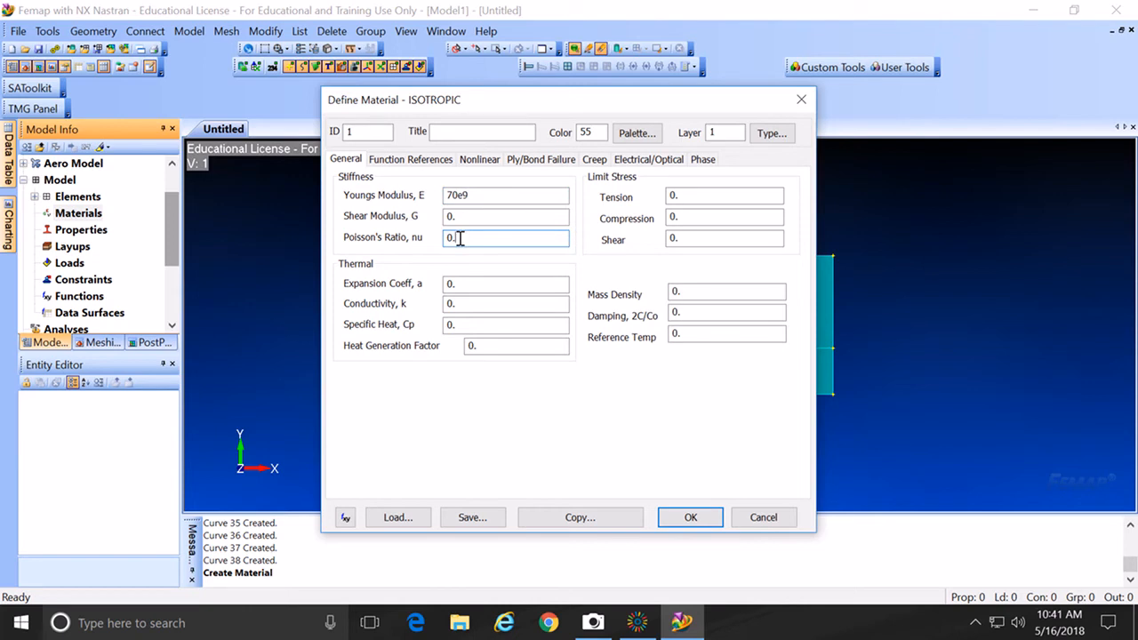
{"action": "type", "text": "3"}
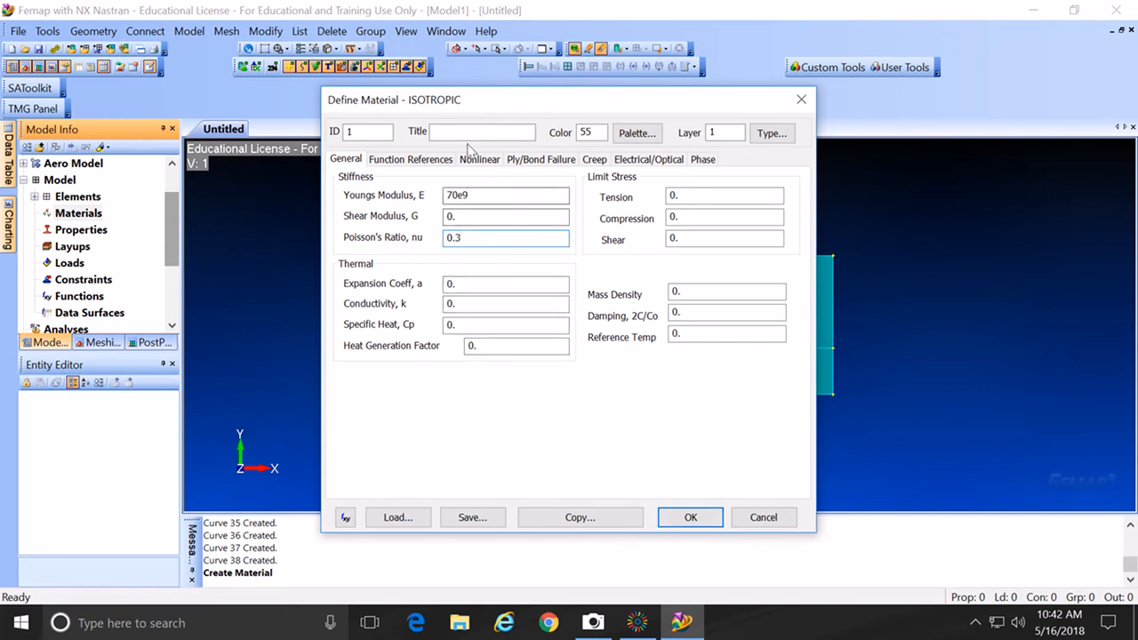
{"action": "left_click", "coordinate": [687, 517]}
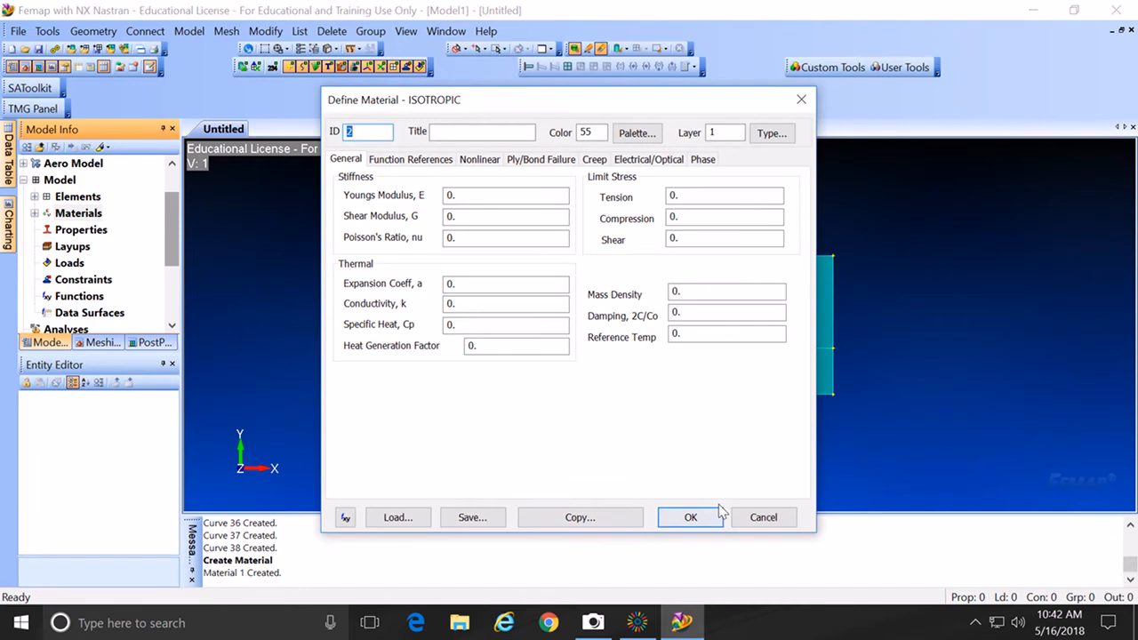
{"action": "left_click", "coordinate": [762, 517]}
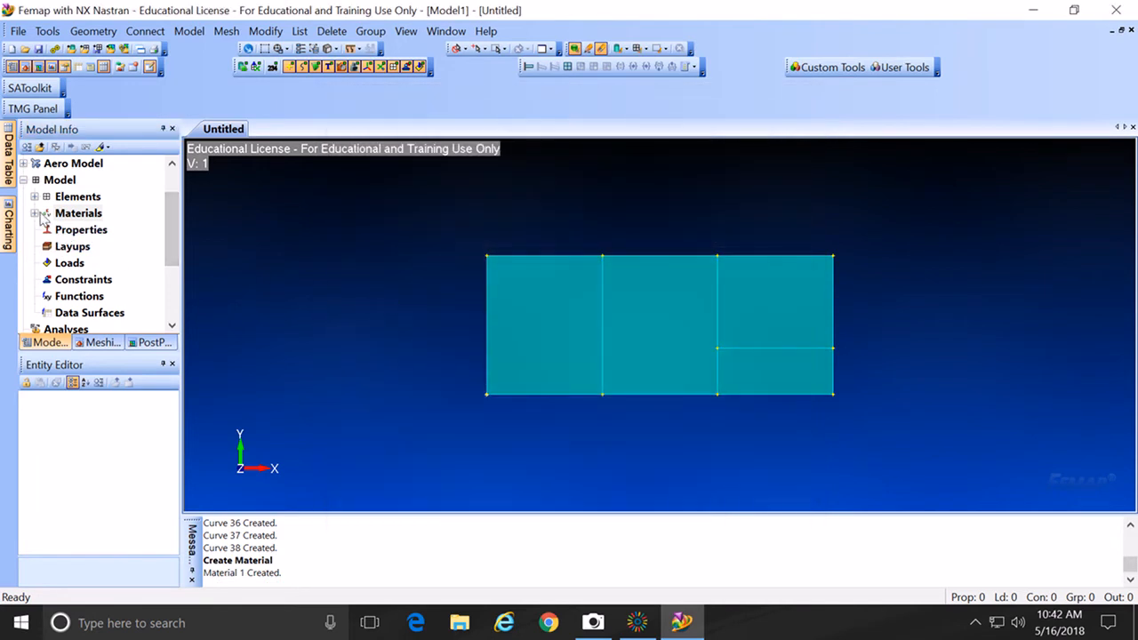
Step: Start a new property on material 1..ISOTROPIC and bring up its Elem/Property Type choices
{"action": "double_click", "coordinate": [41, 215]}
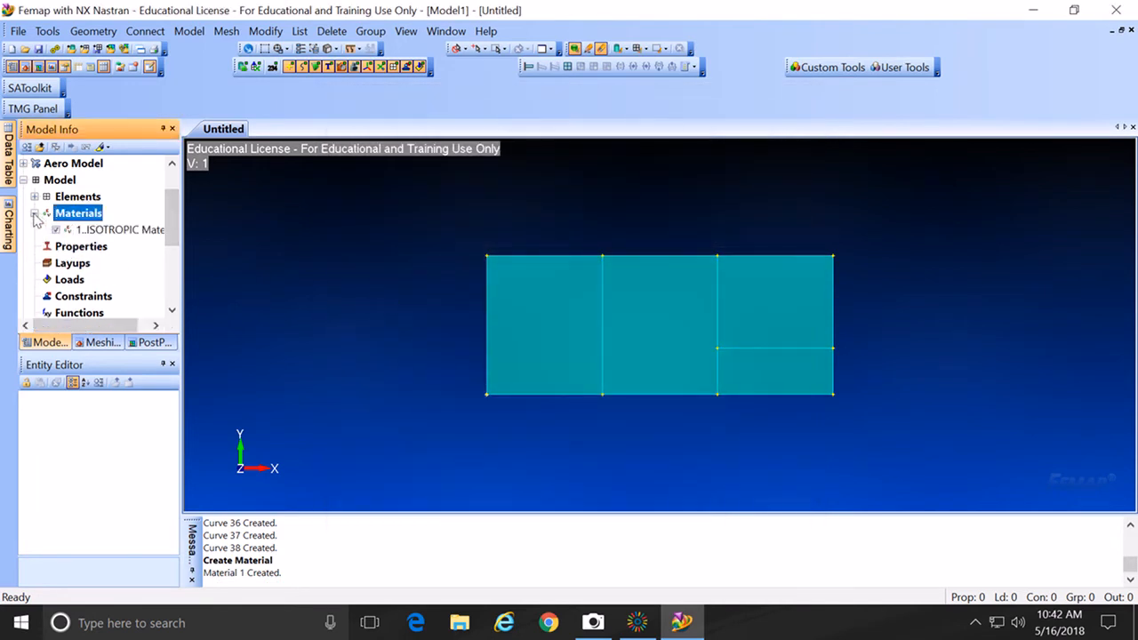
{"action": "left_click", "coordinate": [92, 252]}
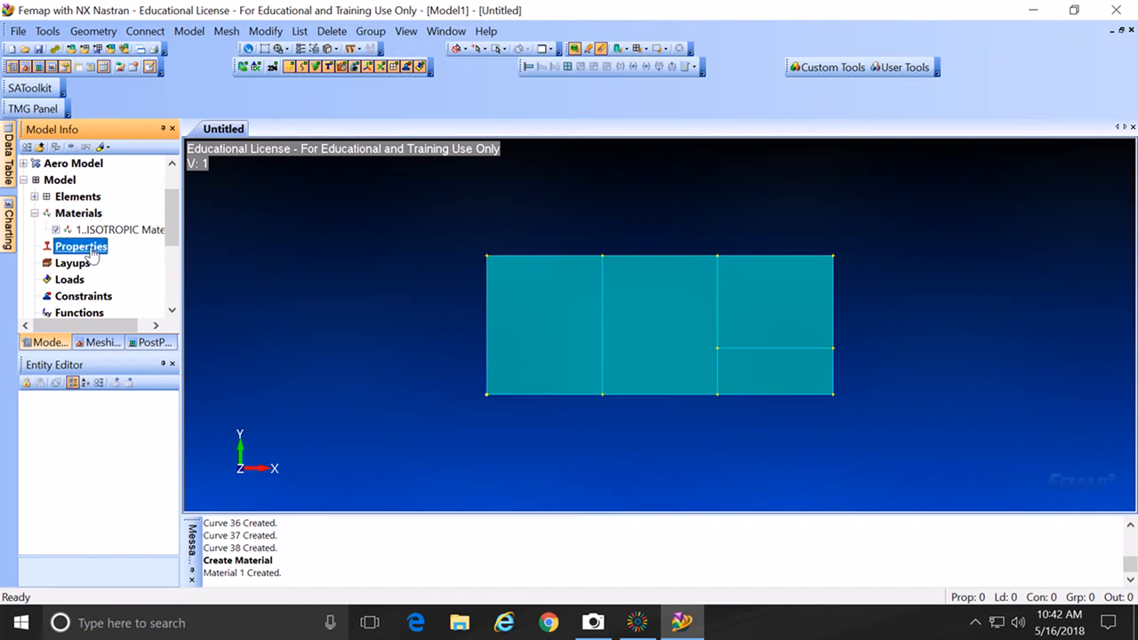
{"action": "right_click", "coordinate": [93, 252]}
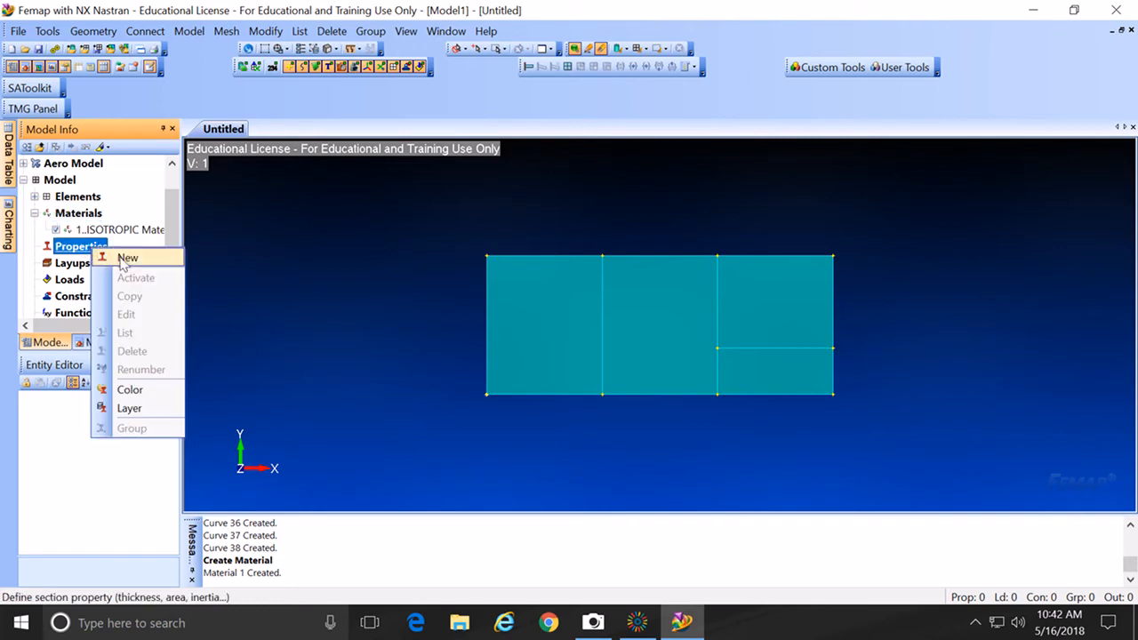
{"action": "left_click", "coordinate": [125, 259]}
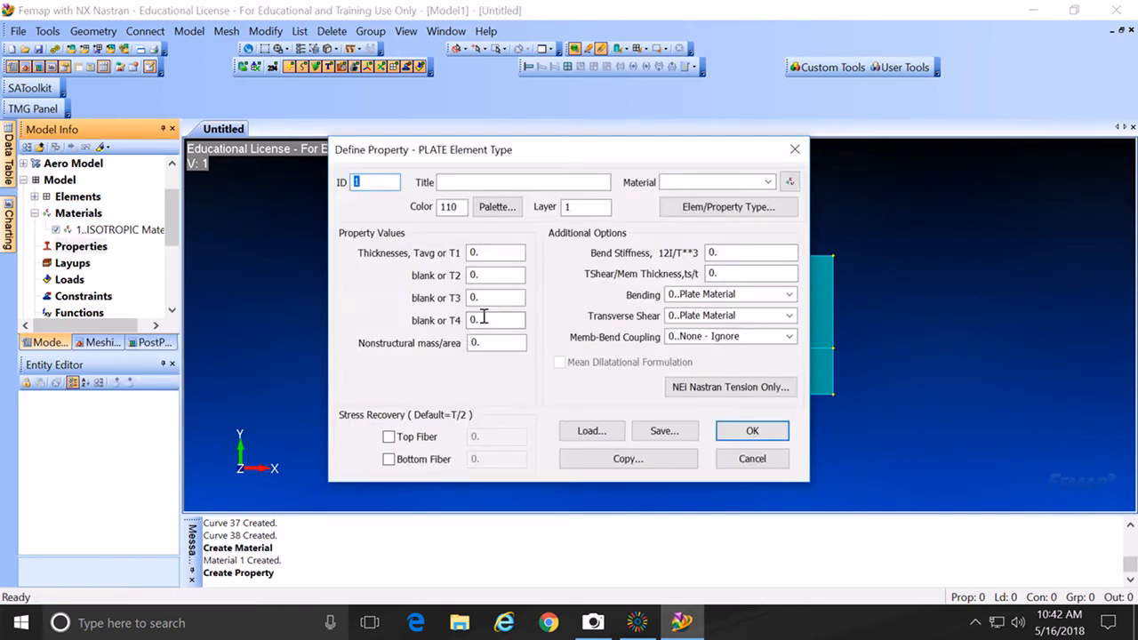
{"action": "left_click", "coordinate": [767, 183]}
{"action": "left_click", "coordinate": [752, 196]}
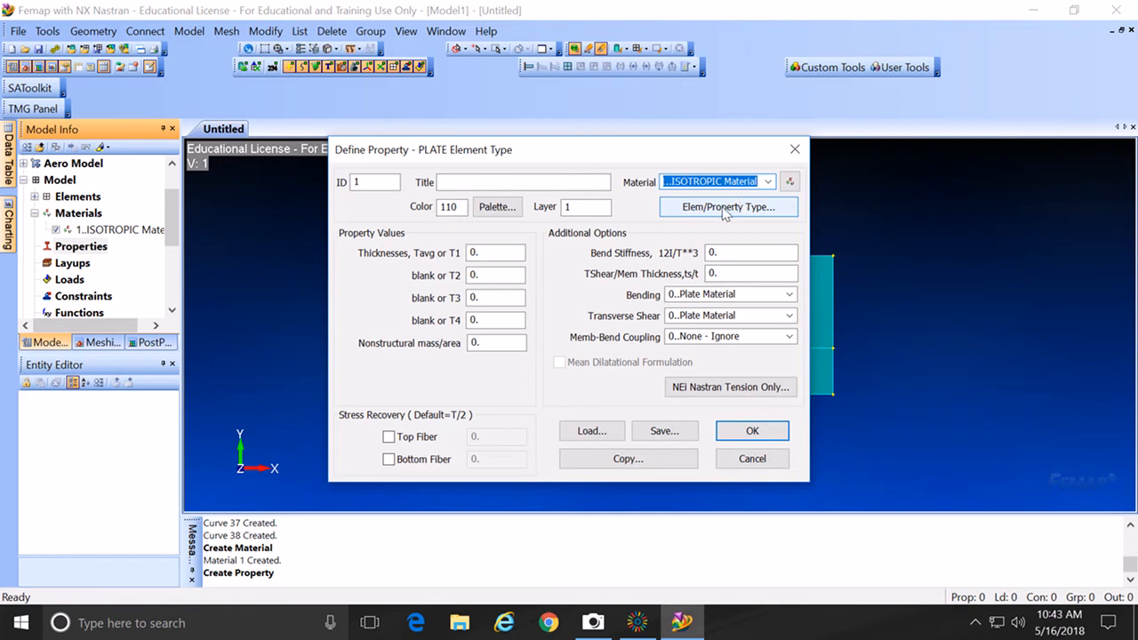
{"action": "left_click", "coordinate": [723, 207]}
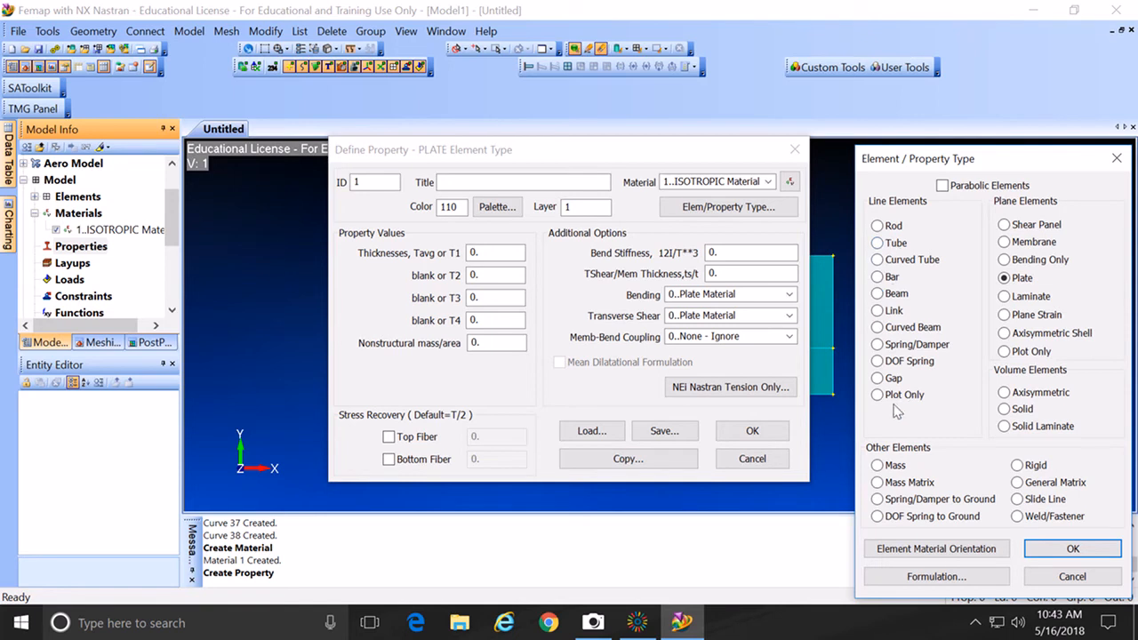
Step: Make the property a Rod with Area A of 1, save it, and expand Properties
{"action": "left_click", "coordinate": [880, 229]}
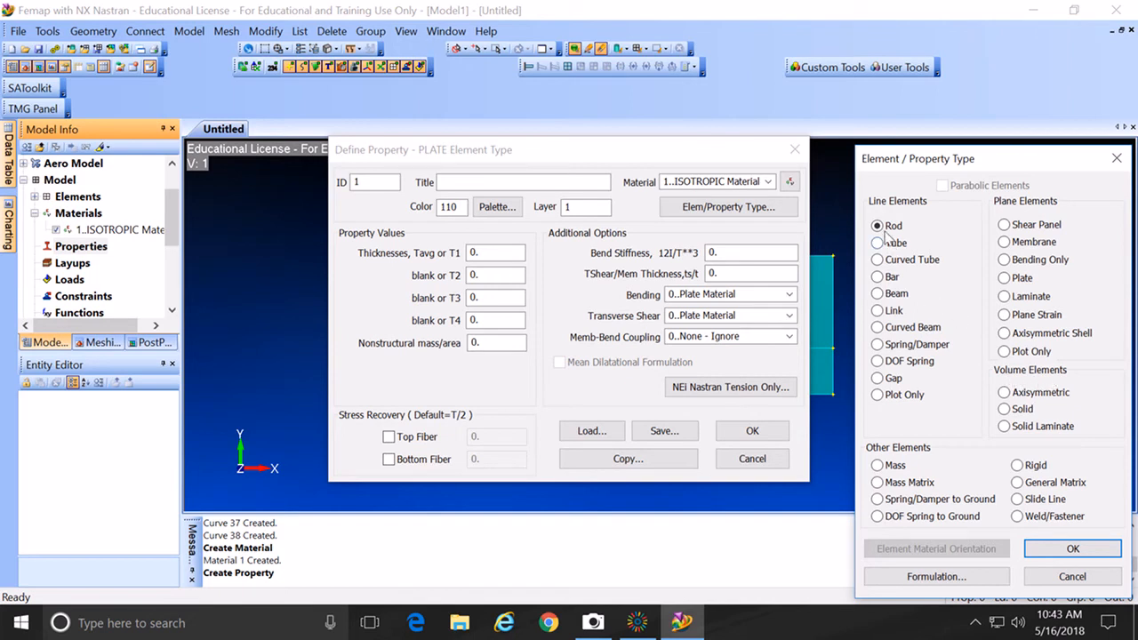
{"action": "left_click", "coordinate": [1067, 549]}
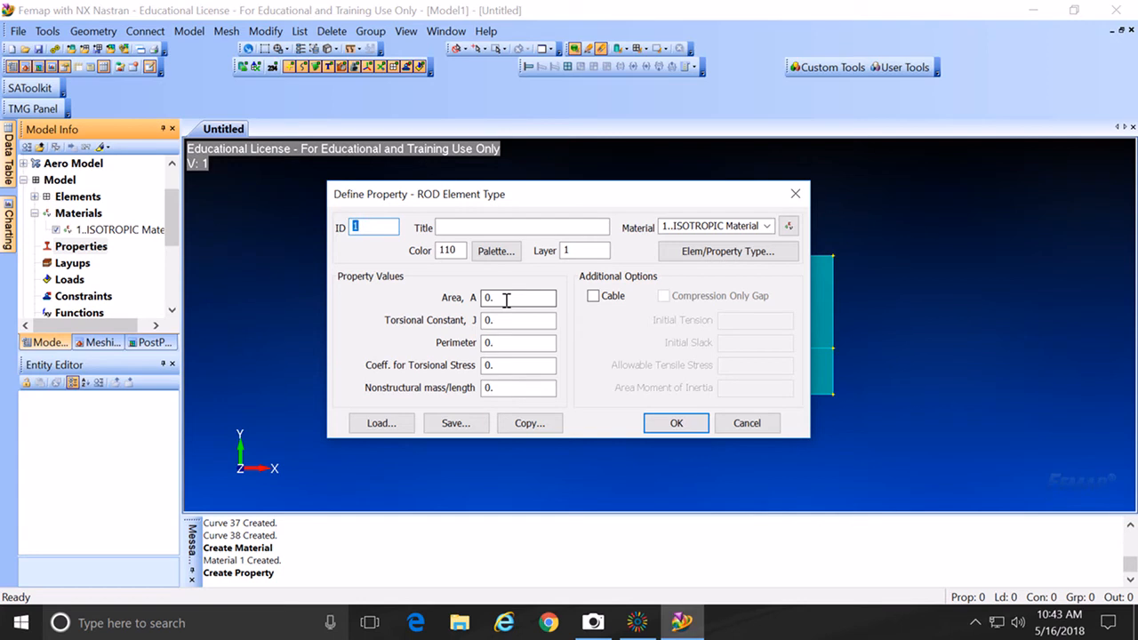
{"action": "double_click", "coordinate": [486, 297]}
{"action": "type", "text": "1"}
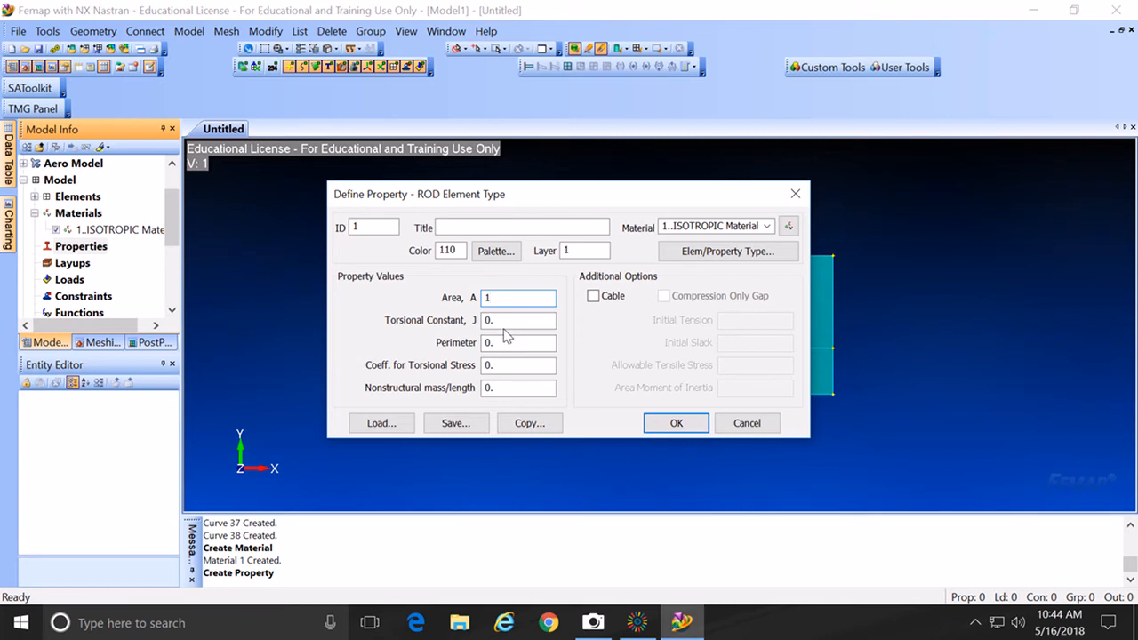
{"action": "left_click", "coordinate": [676, 424]}
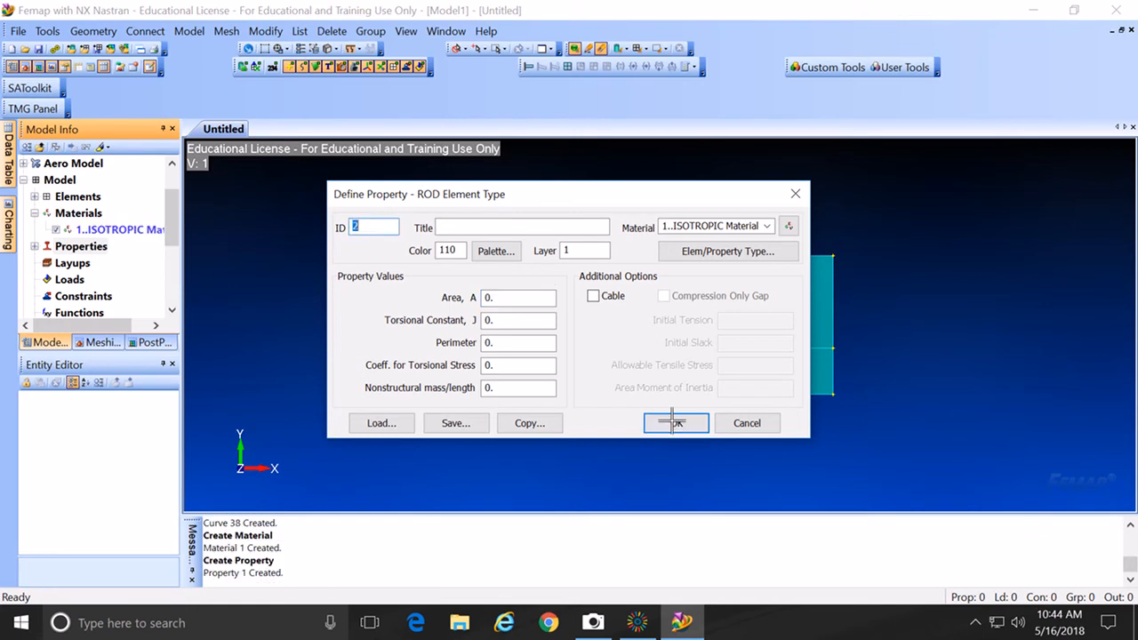
{"action": "left_click", "coordinate": [749, 424]}
{"action": "left_click", "coordinate": [34, 247]}
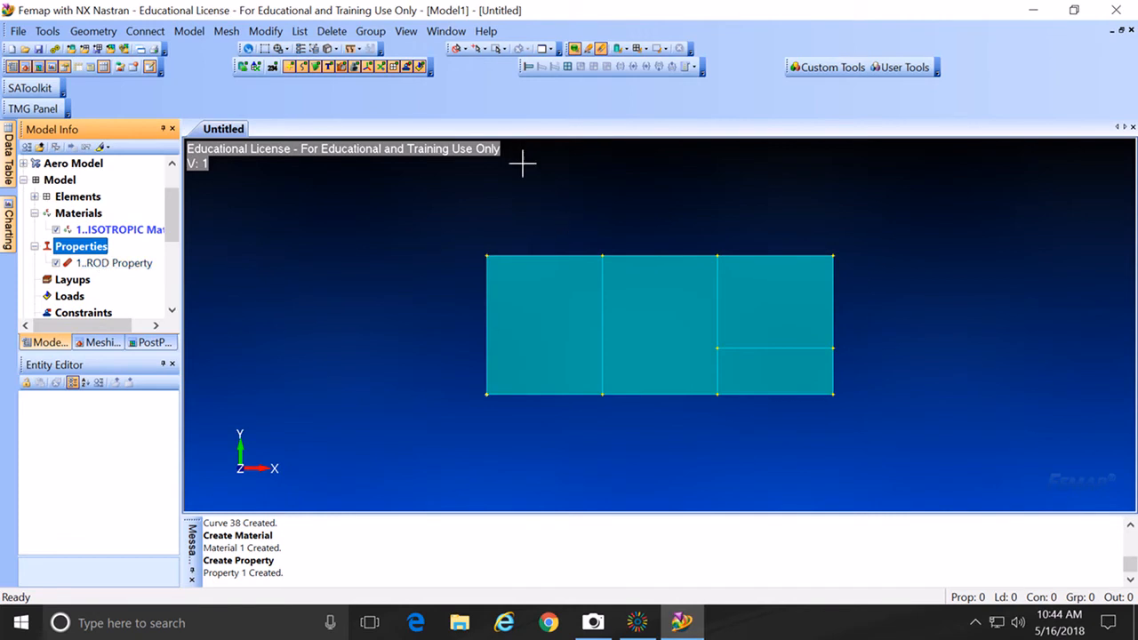
Step: Use Size Along Curve to give all 22 curves an element size of 50
{"action": "left_click", "coordinate": [224, 32]}
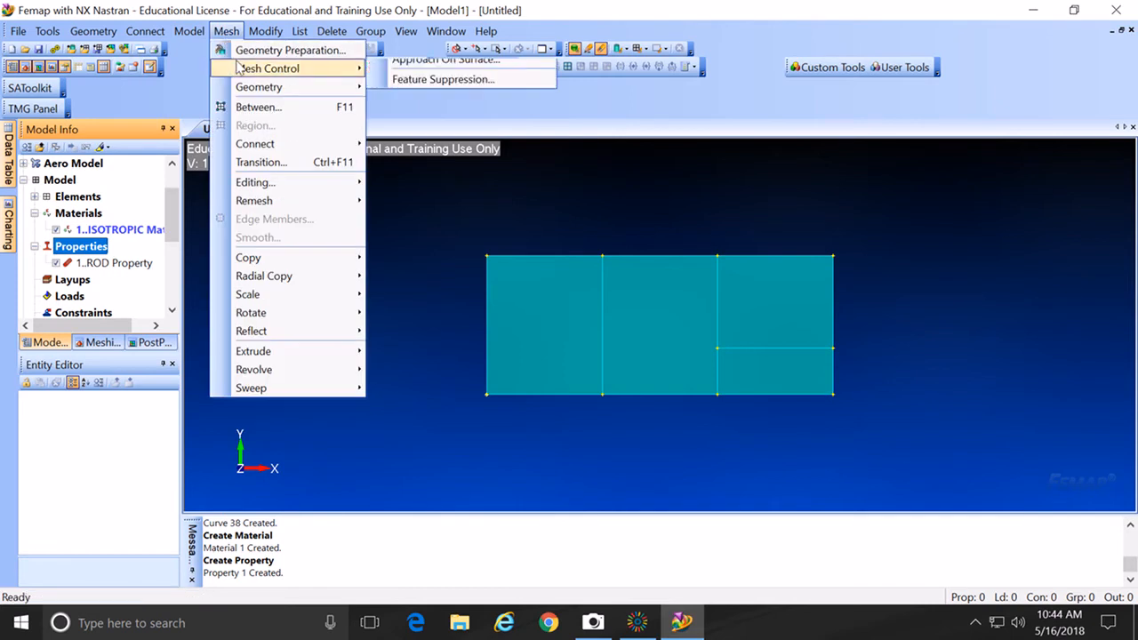
{"action": "mouse_move", "coordinate": [239, 68]}
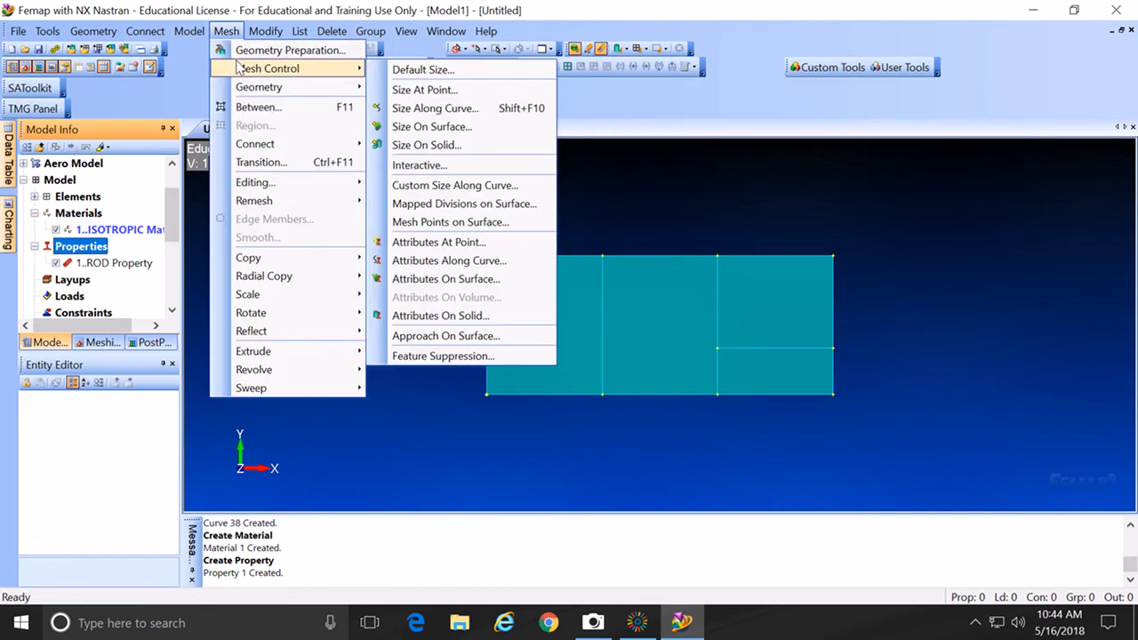
{"action": "left_click", "coordinate": [389, 109]}
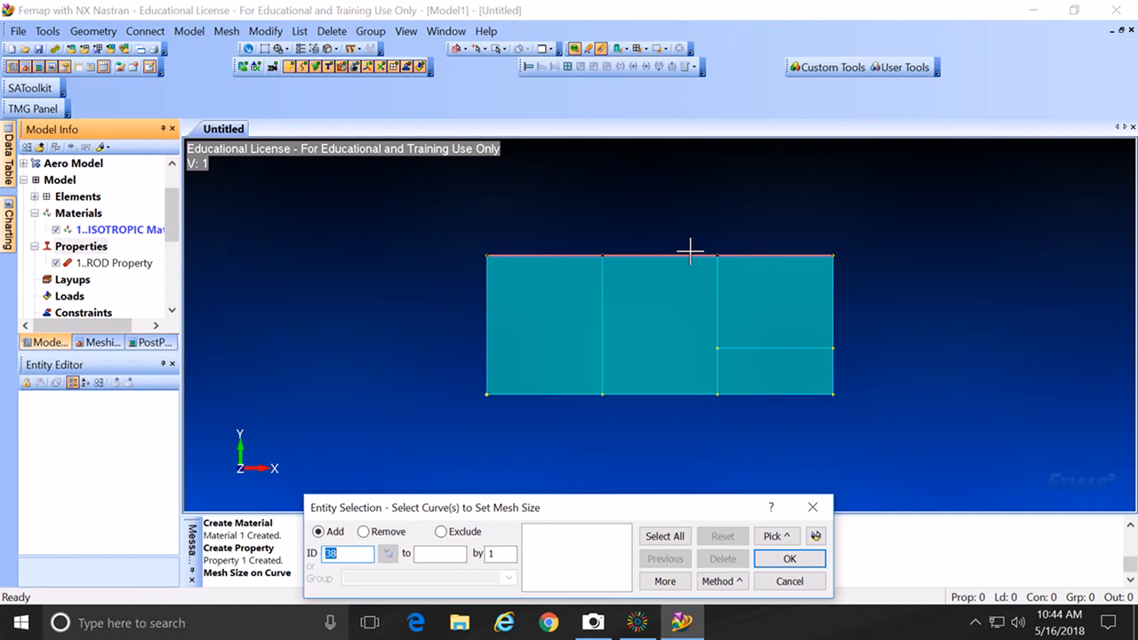
{"action": "left_click", "coordinate": [673, 539]}
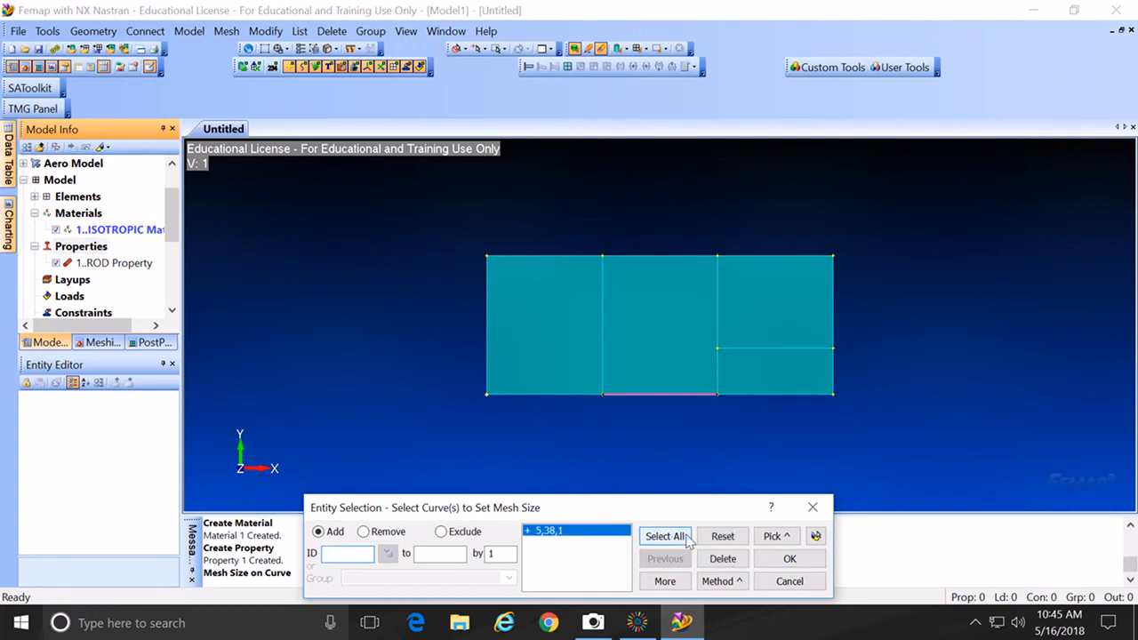
{"action": "left_click", "coordinate": [788, 565]}
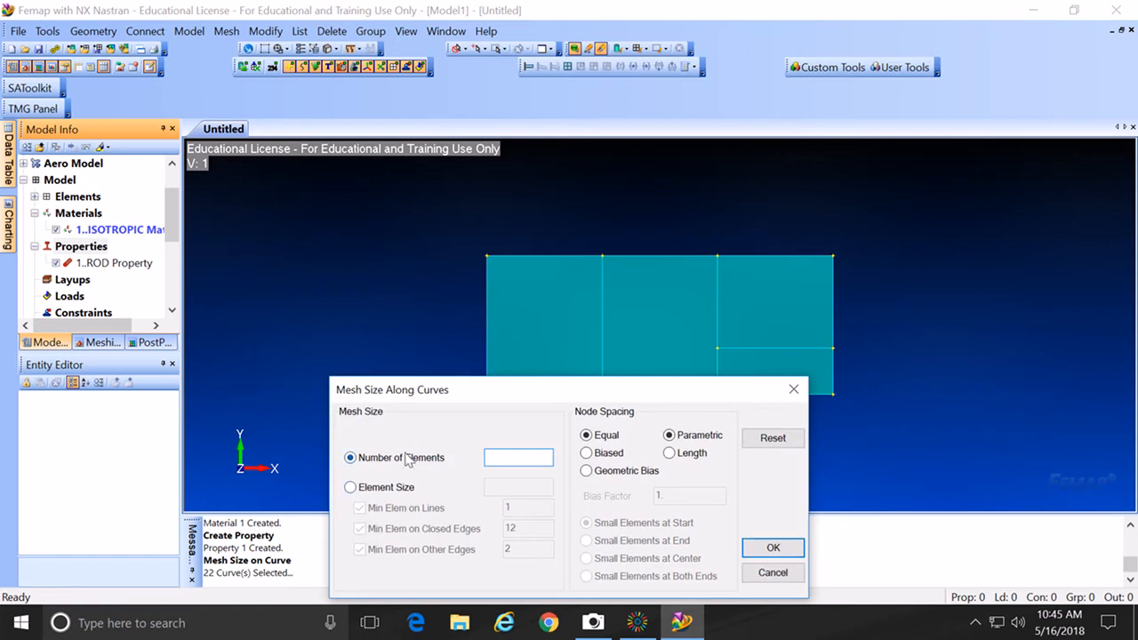
{"action": "left_click", "coordinate": [350, 488]}
{"action": "left_click", "coordinate": [500, 486]}
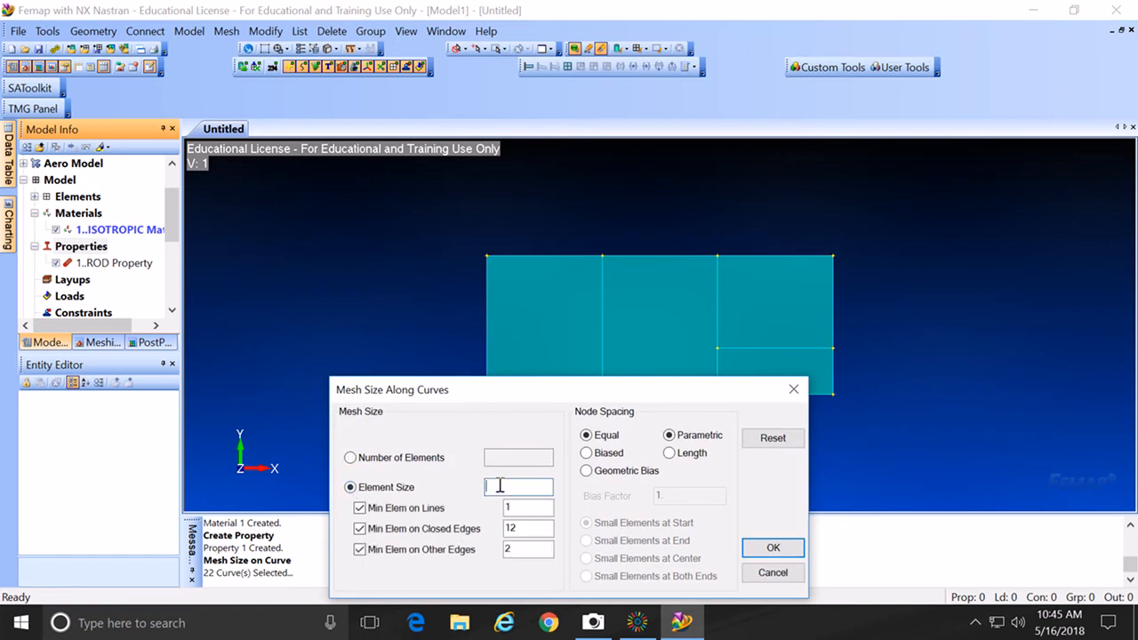
{"action": "type", "text": "50"}
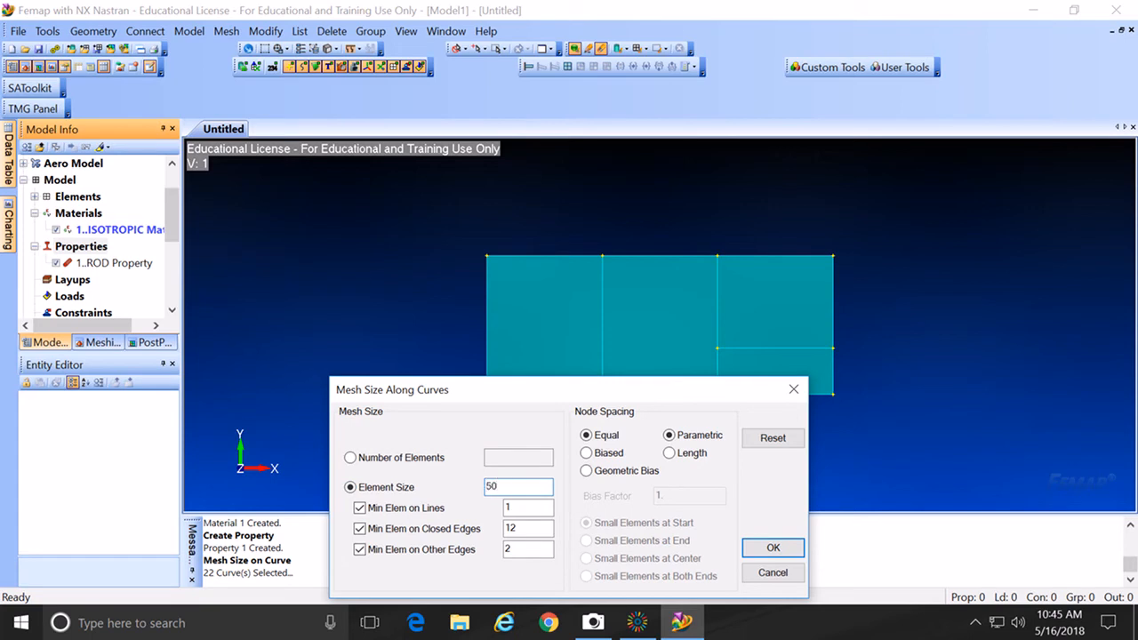
{"action": "left_click", "coordinate": [770, 550]}
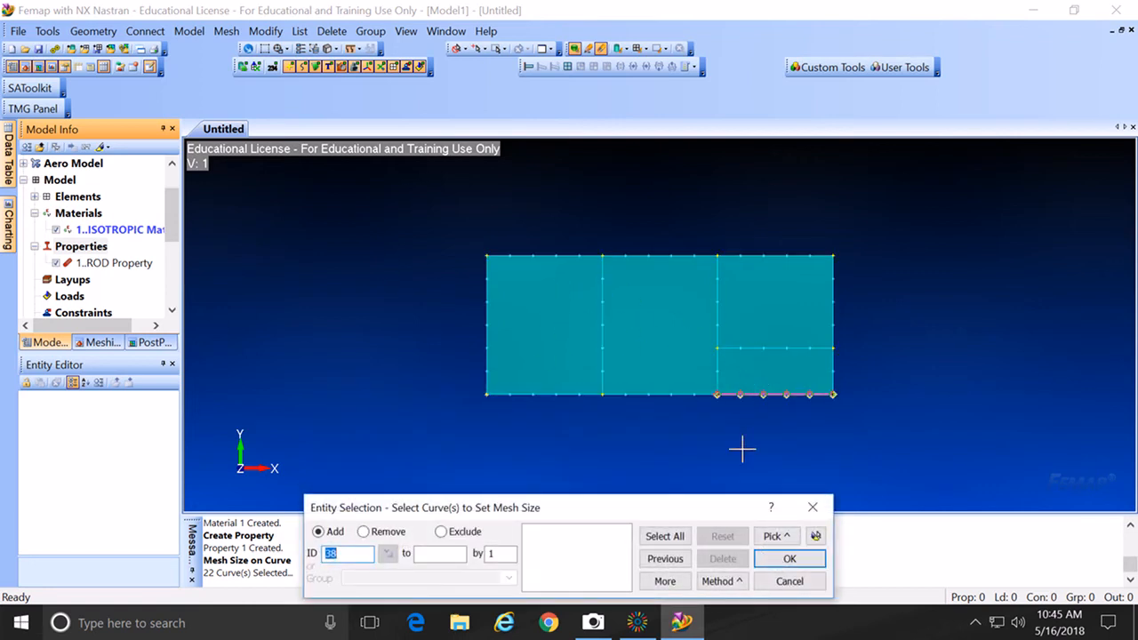
{"action": "left_click", "coordinate": [789, 581]}
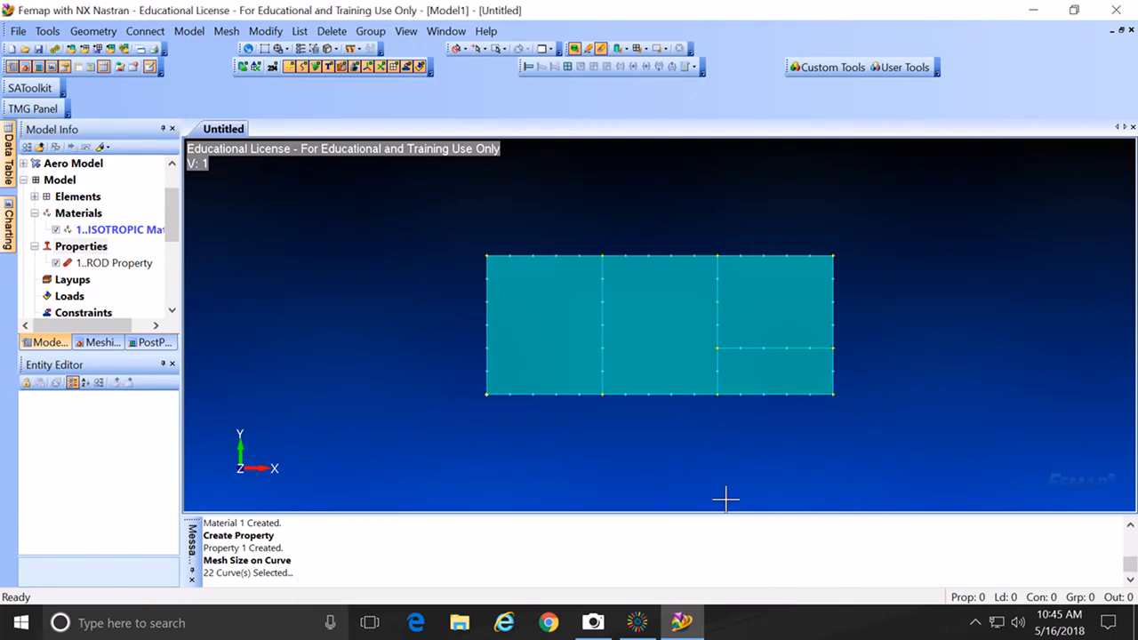
{"action": "scroll", "coordinate": [727, 500], "scroll_direction": "up", "scroll_amount": 1}
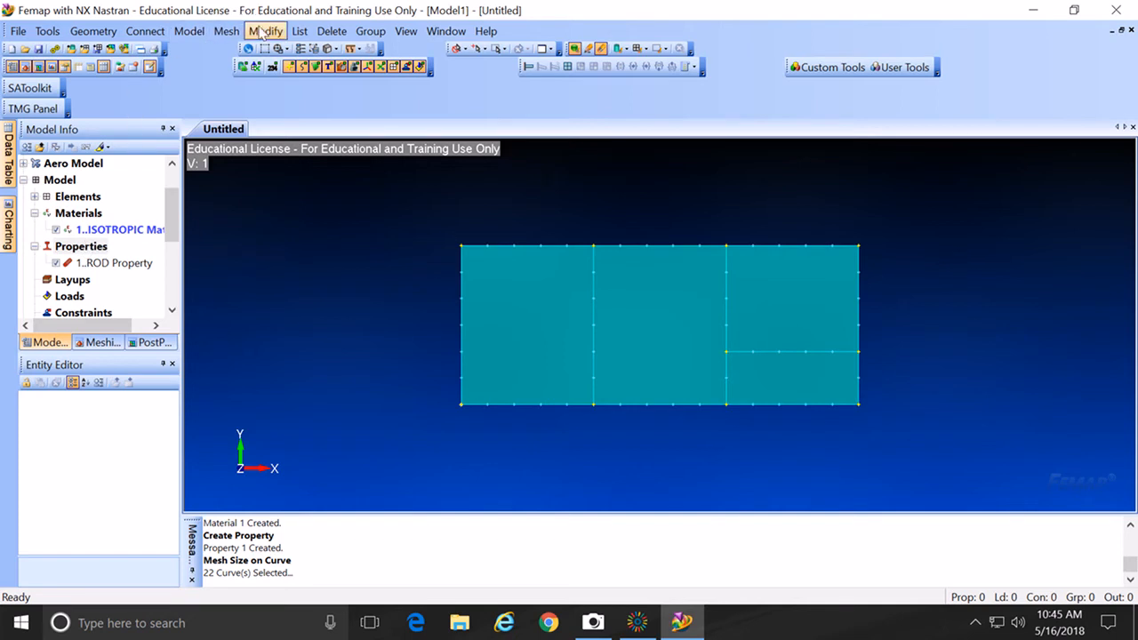
Step: Reapply element size 50 to every curve with Select All in Size Along Curve
{"action": "left_click", "coordinate": [224, 33]}
{"action": "mouse_move", "coordinate": [238, 70]}
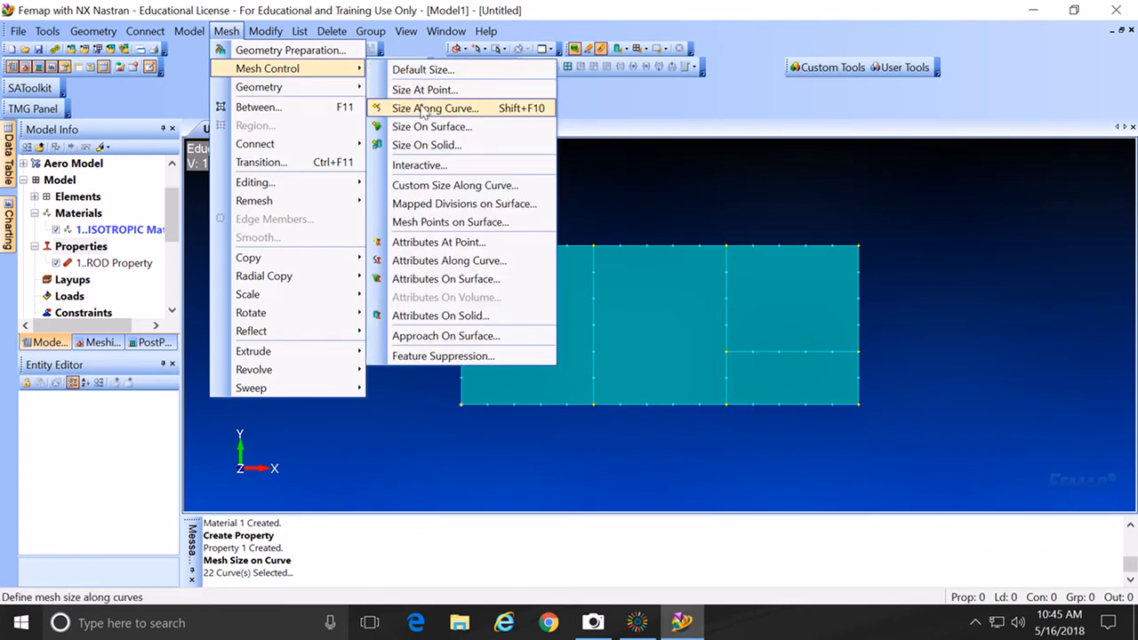
{"action": "left_click", "coordinate": [425, 109]}
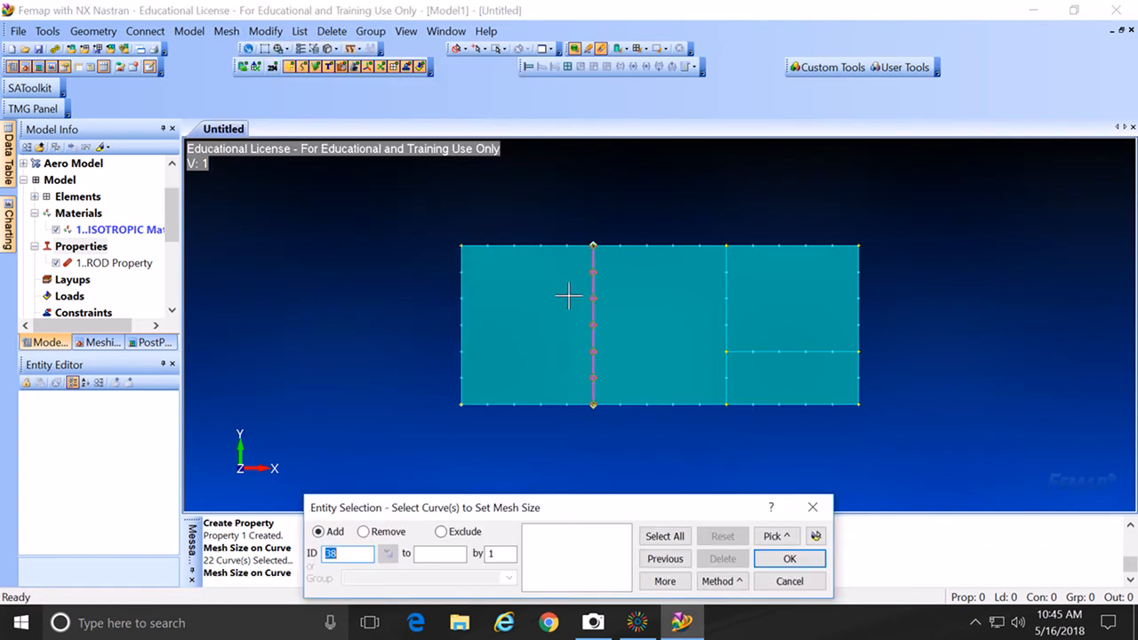
{"action": "left_click", "coordinate": [681, 537]}
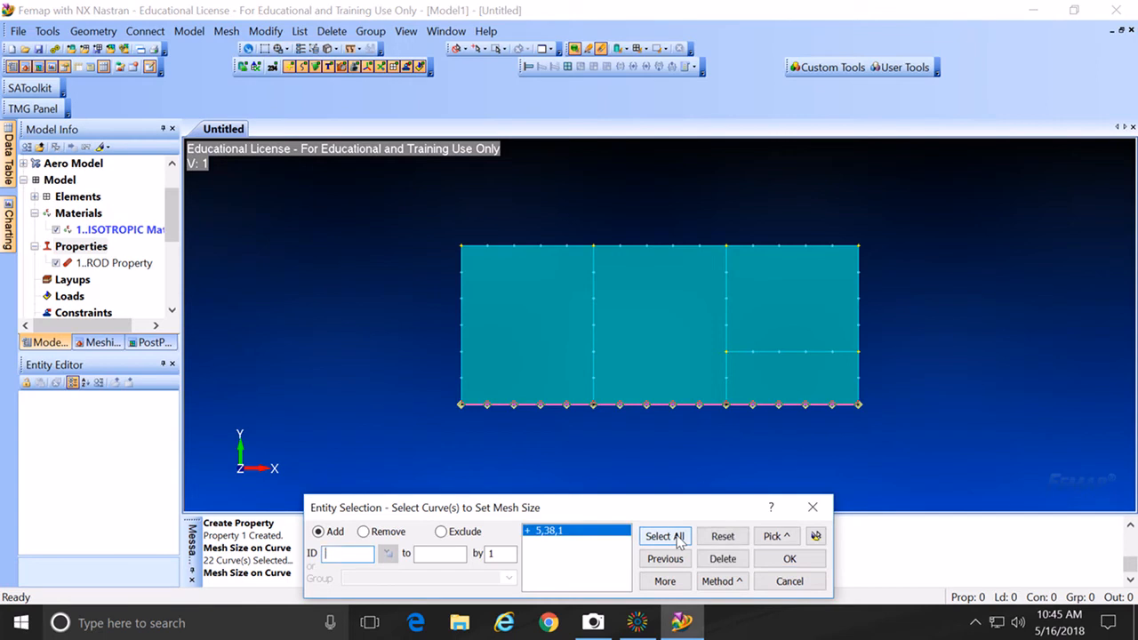
{"action": "left_click", "coordinate": [789, 560]}
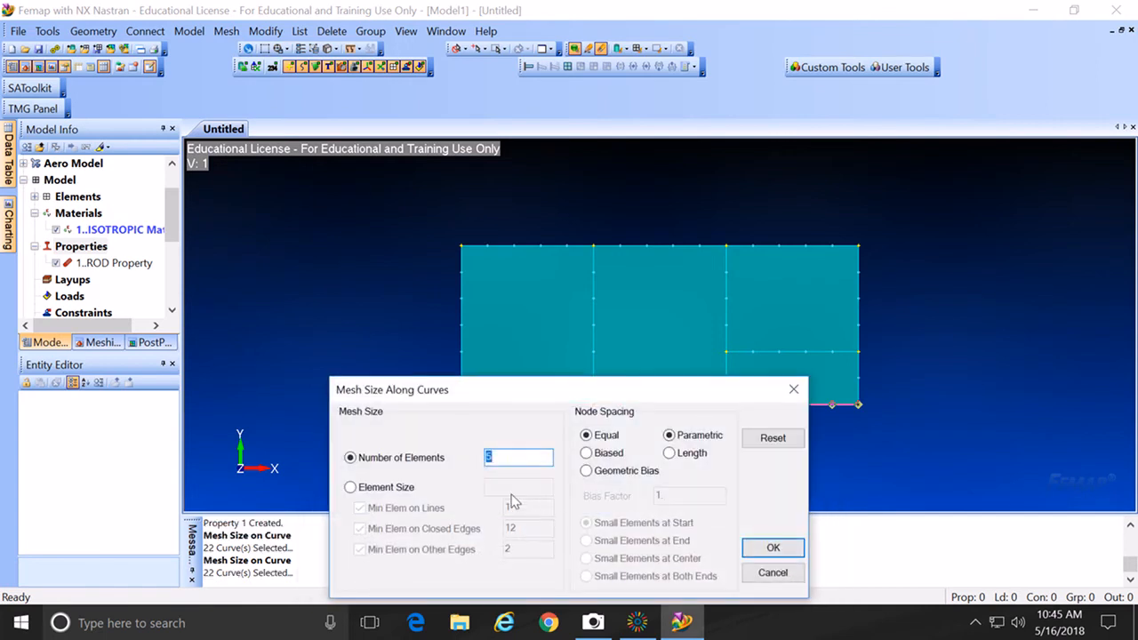
{"action": "left_click", "coordinate": [350, 487]}
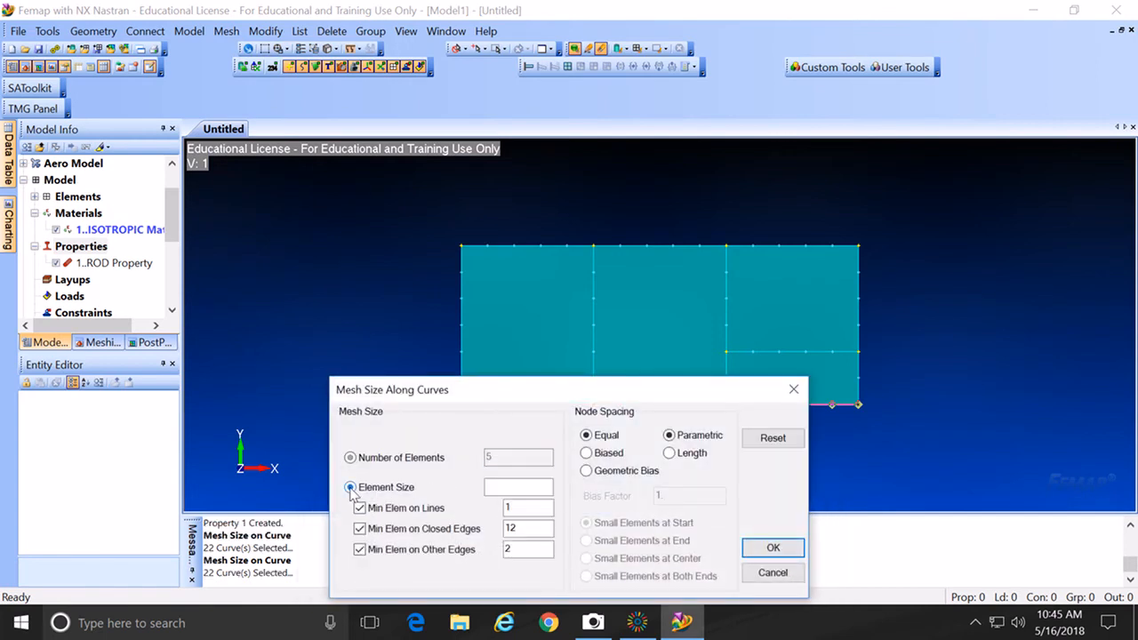
{"action": "left_click", "coordinate": [517, 490]}
{"action": "type", "text": "50"}
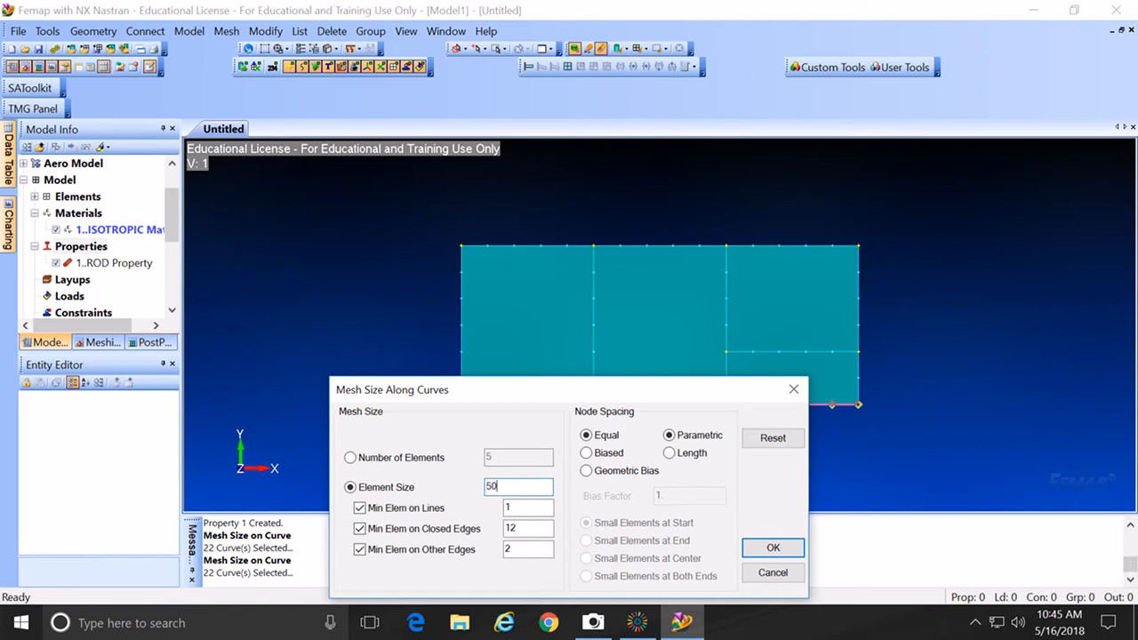
{"action": "left_click", "coordinate": [773, 548]}
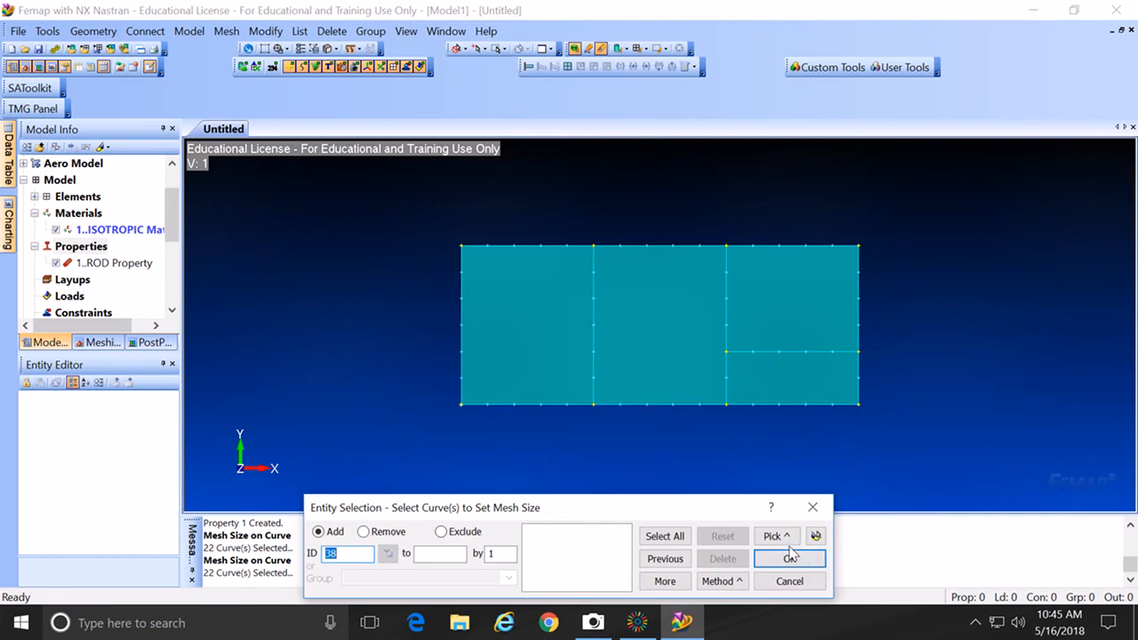
{"action": "left_click", "coordinate": [803, 583]}
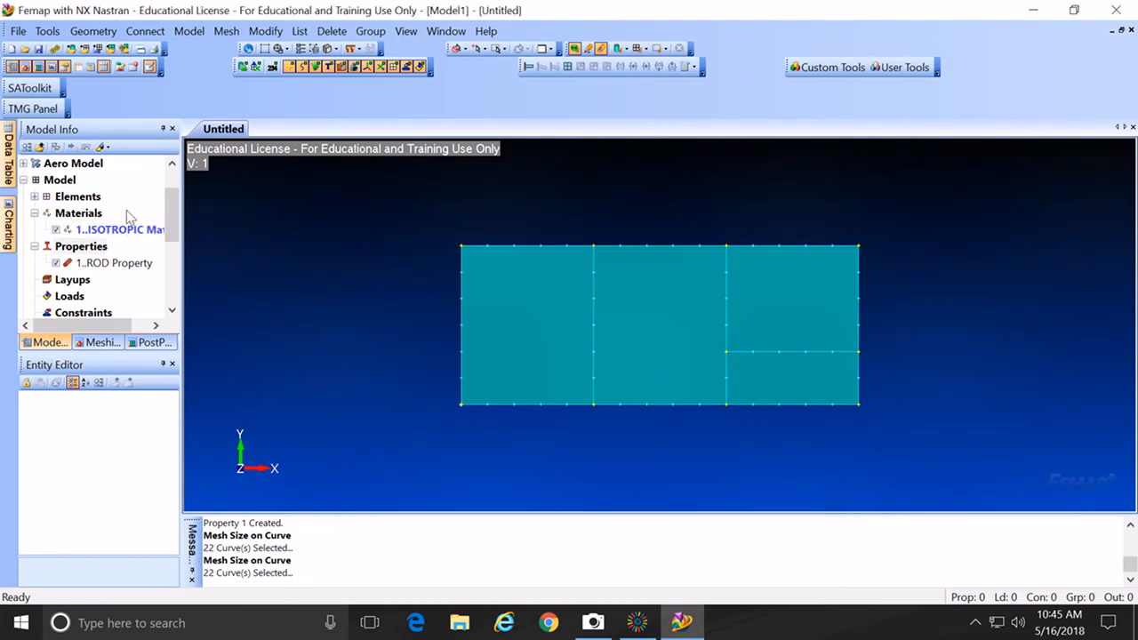
{"action": "left_click_drag", "start_coordinate": [167, 200], "coordinate": [169, 185]}
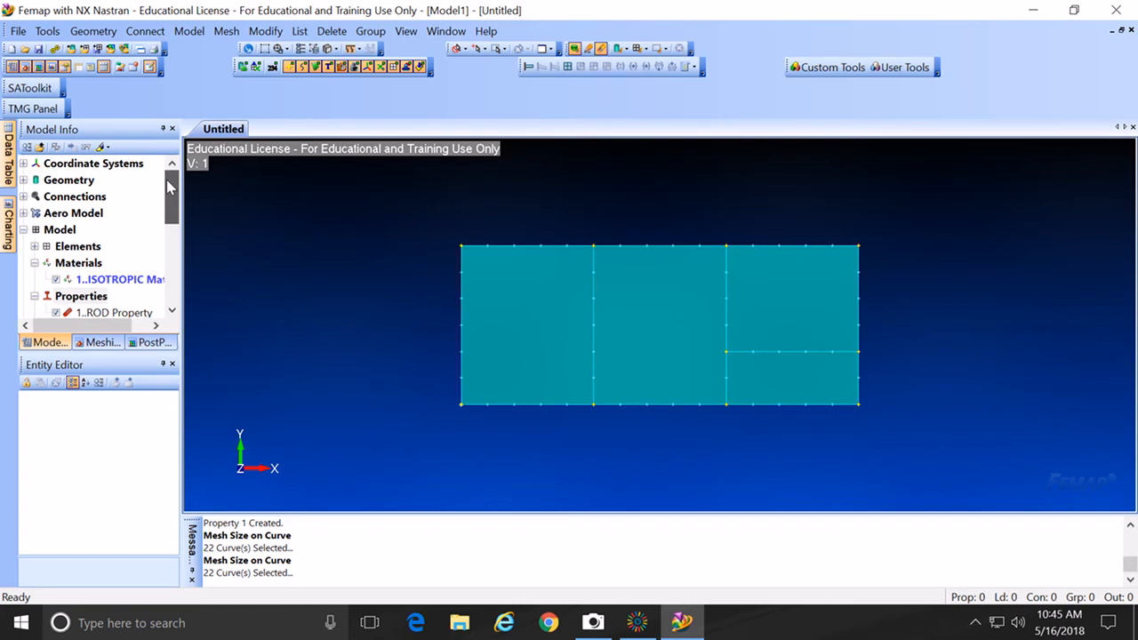
Step: Expand Geometry and uncheck visibility for Ruled Surfaces 4, 3, 2 and 1
{"action": "left_click", "coordinate": [24, 180]}
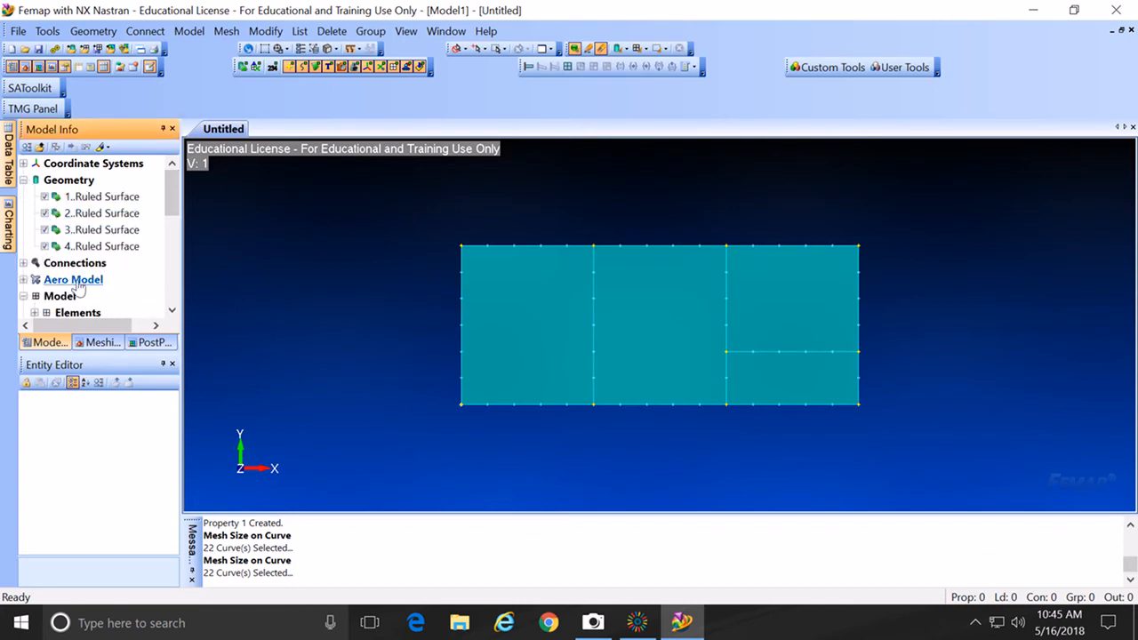
{"action": "left_click", "coordinate": [45, 246]}
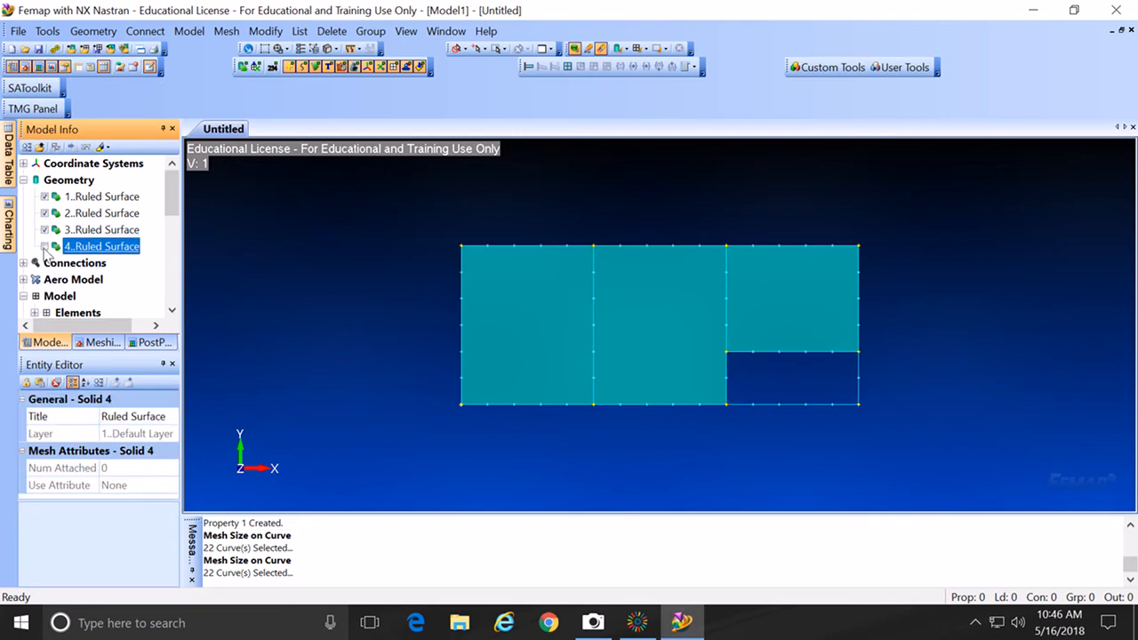
{"action": "left_click", "coordinate": [45, 247]}
{"action": "left_click", "coordinate": [45, 246]}
{"action": "left_click", "coordinate": [44, 229]}
{"action": "left_click", "coordinate": [44, 213]}
{"action": "left_click", "coordinate": [45, 197]}
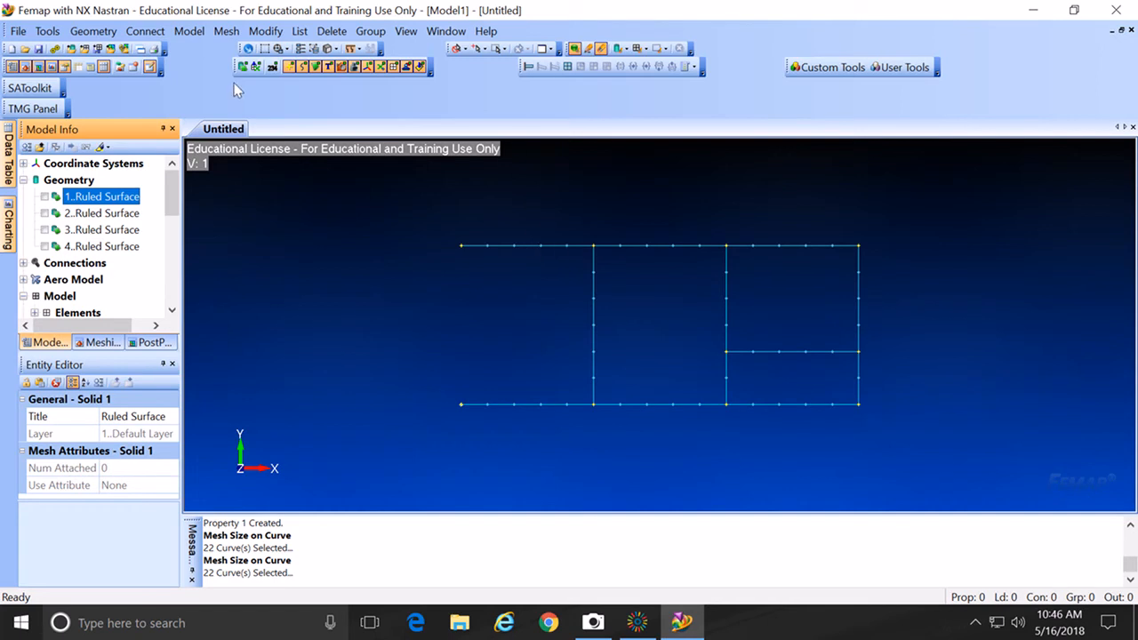
Step: Mesh curves 33–38 with ROD Property elements, giving 53 elements and 57 nodes
{"action": "left_click", "coordinate": [227, 33]}
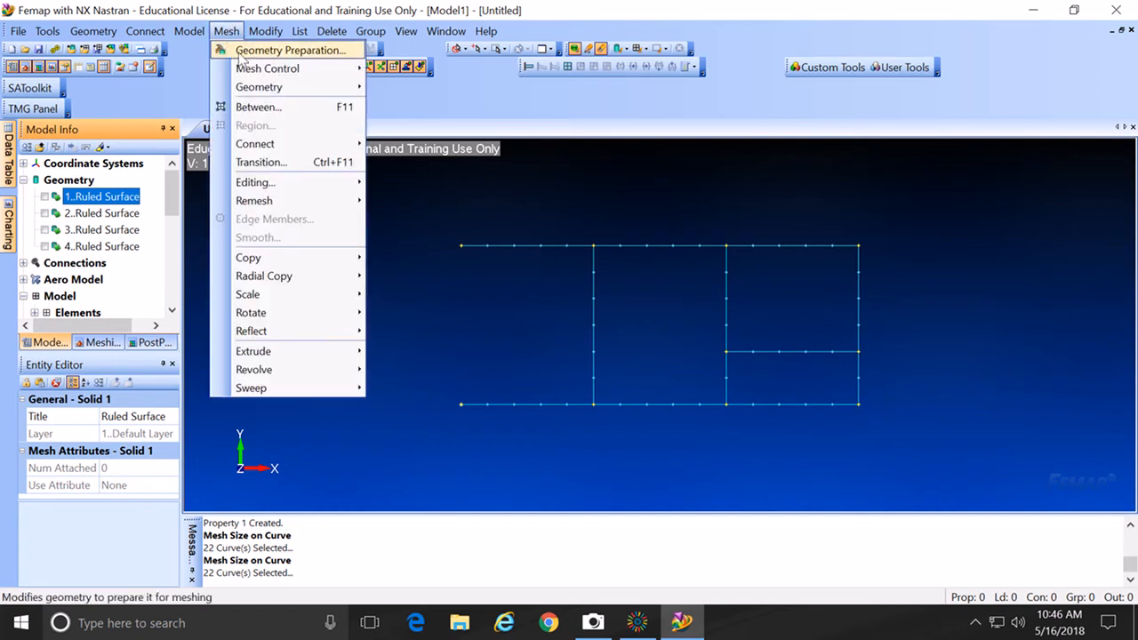
{"action": "mouse_move", "coordinate": [251, 89]}
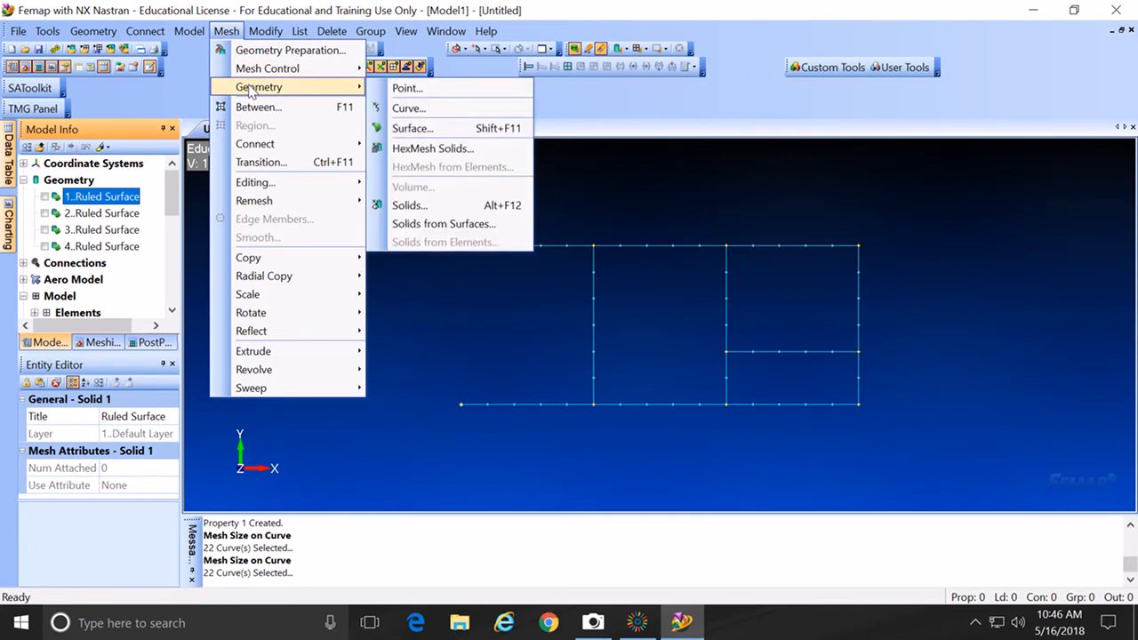
{"action": "left_click", "coordinate": [391, 108]}
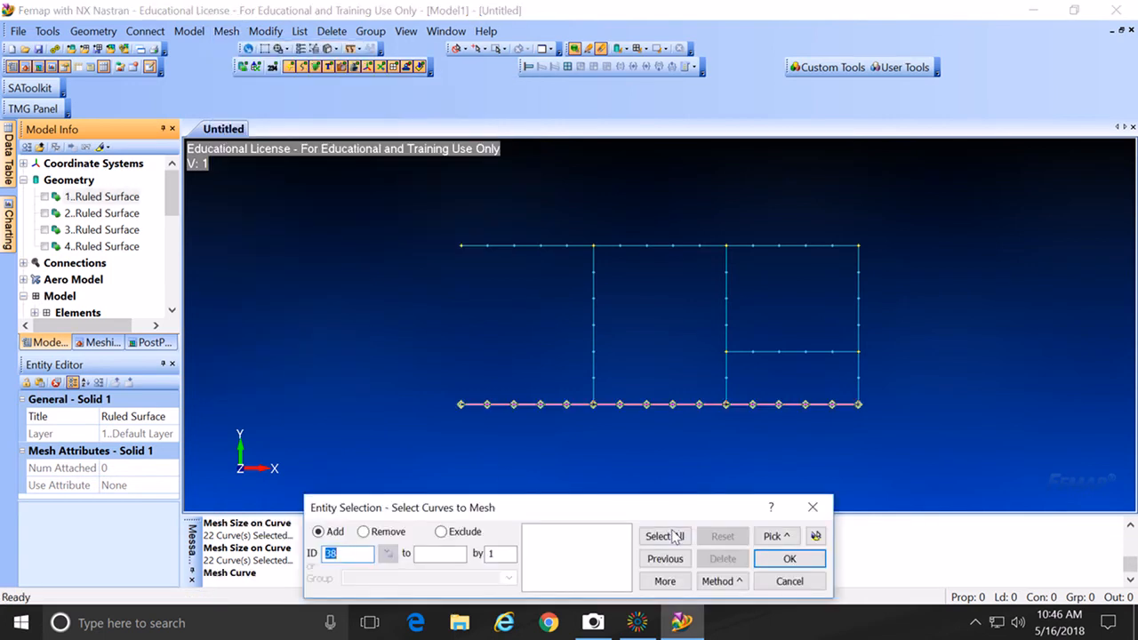
{"action": "left_click", "coordinate": [648, 255]}
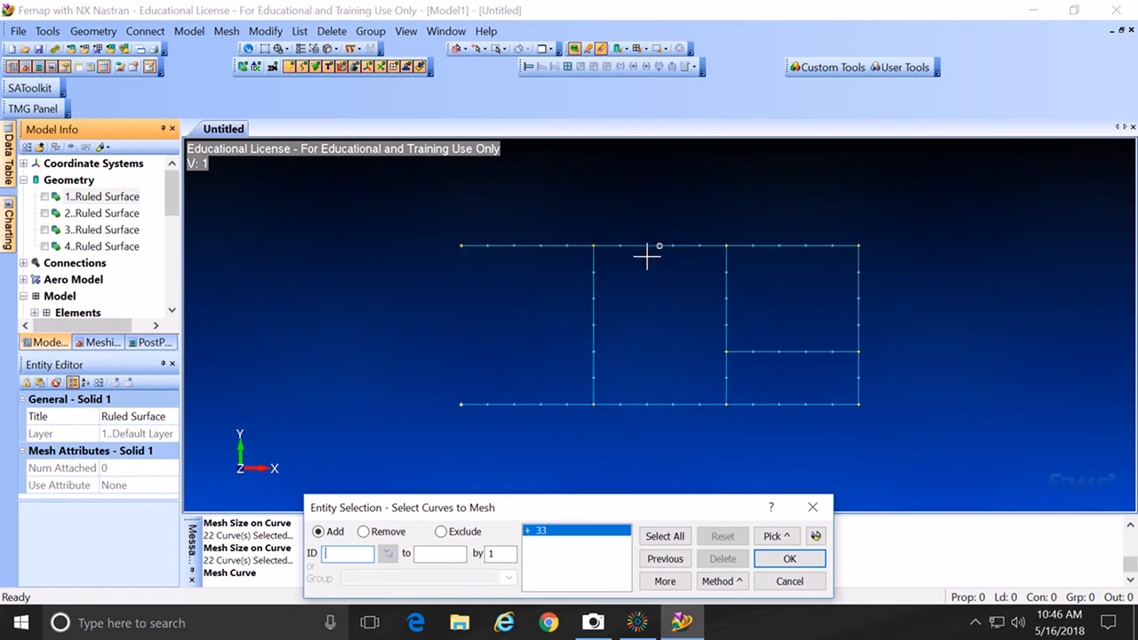
{"action": "left_click", "coordinate": [651, 396]}
{"action": "left_click", "coordinate": [725, 323]}
{"action": "left_click", "coordinate": [838, 315]}
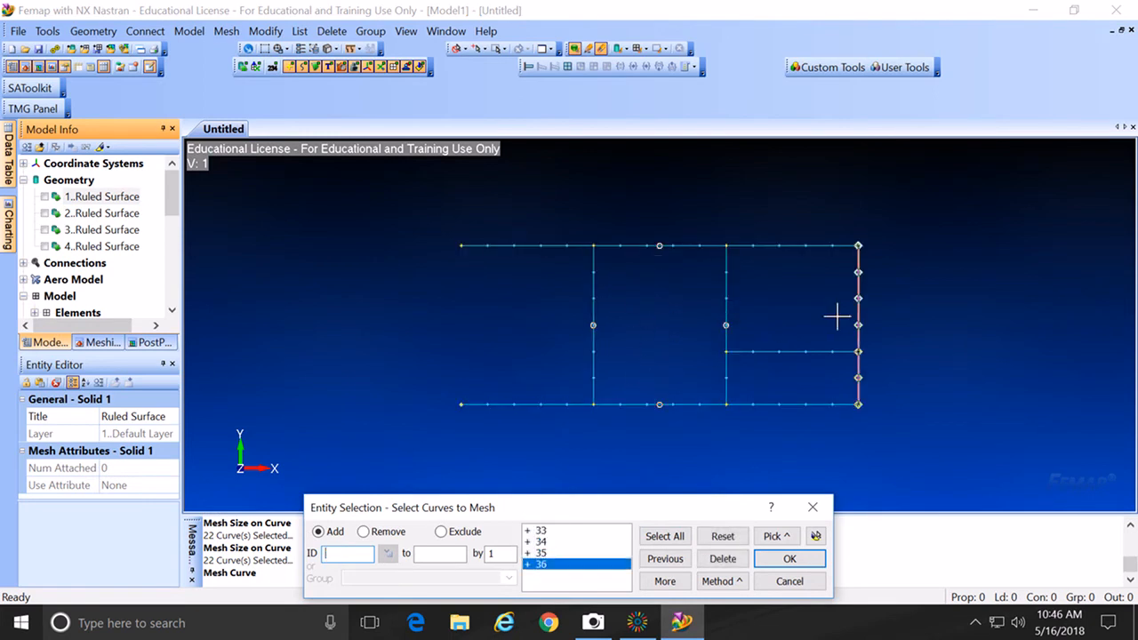
{"action": "left_click", "coordinate": [834, 318]}
{"action": "left_click", "coordinate": [807, 345]}
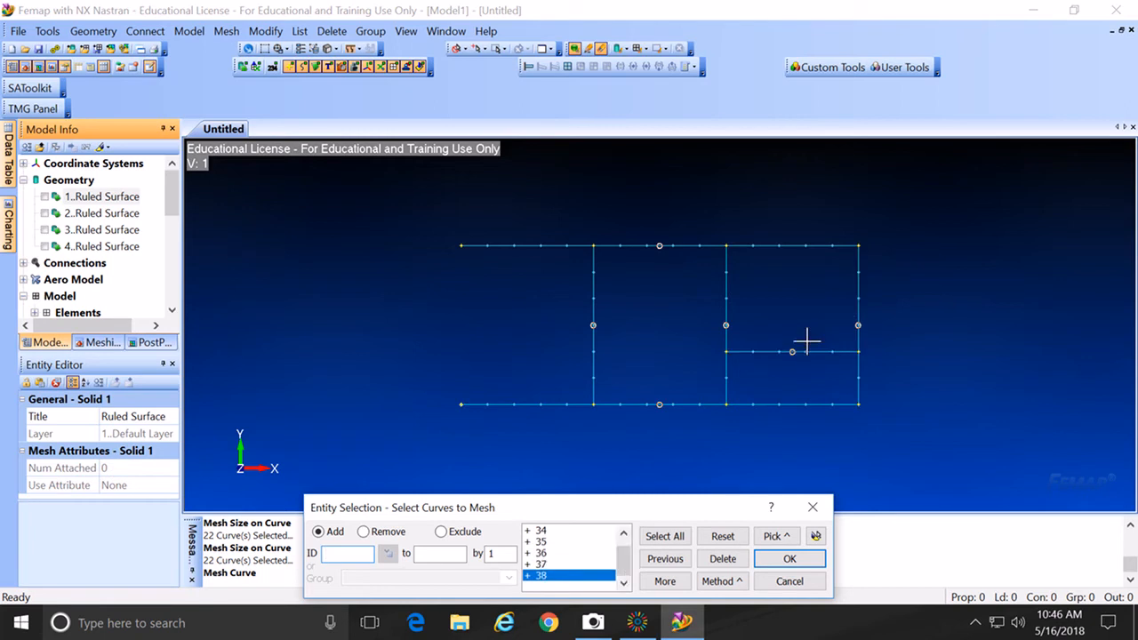
{"action": "left_click", "coordinate": [790, 559]}
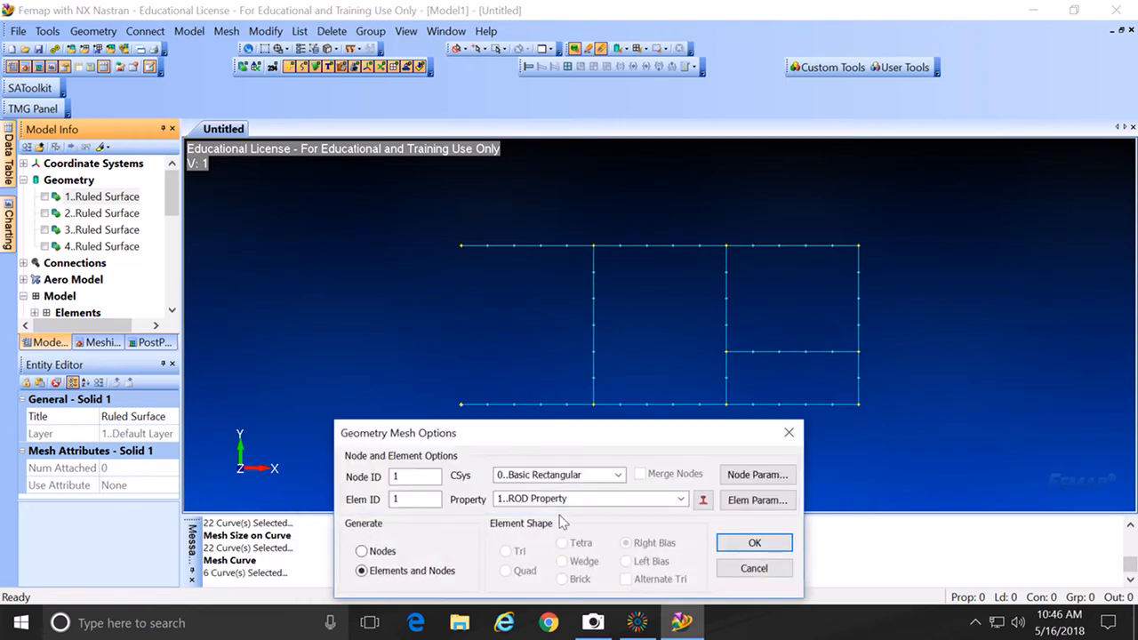
{"action": "left_click", "coordinate": [740, 543]}
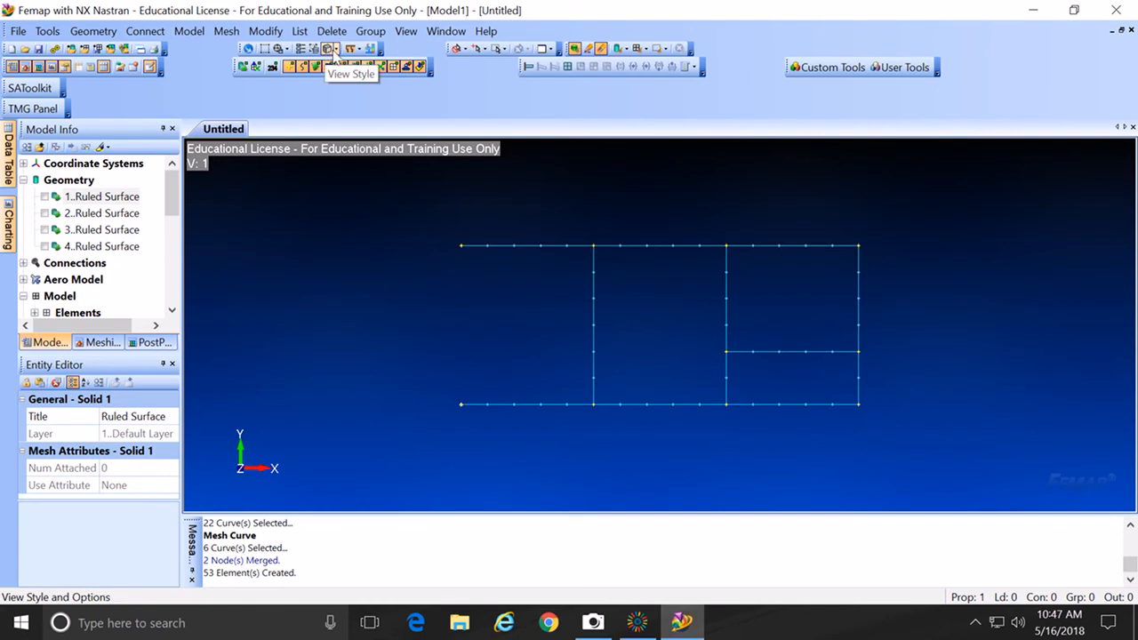
Step: Turn on Thickness/Cross Section in the View Style dropdown
{"action": "left_click", "coordinate": [335, 50]}
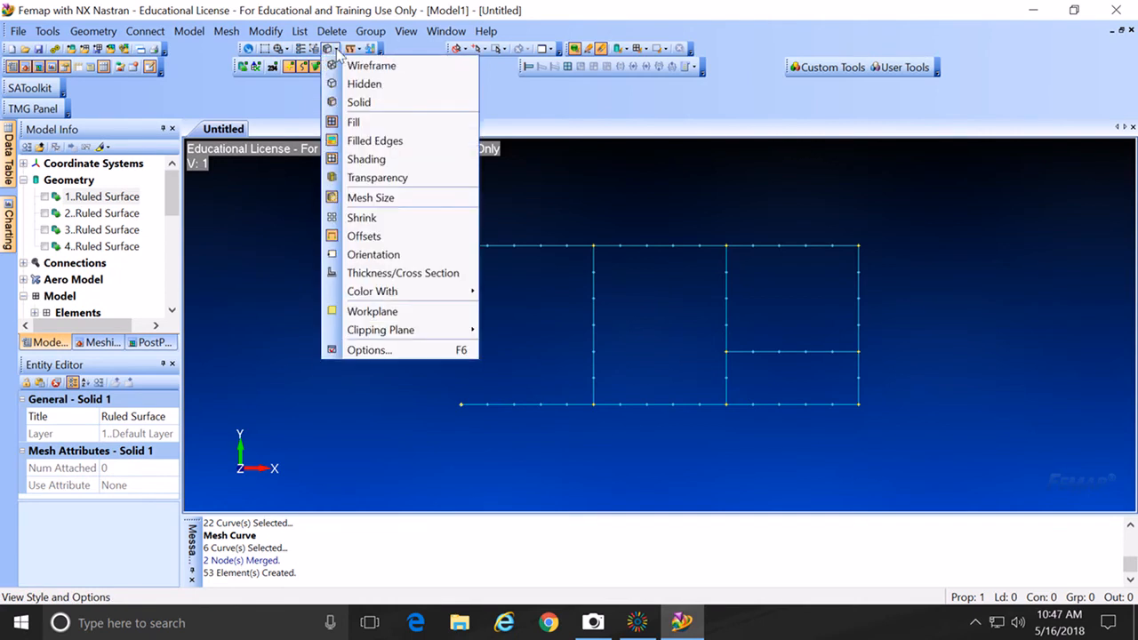
{"action": "left_click", "coordinate": [421, 275]}
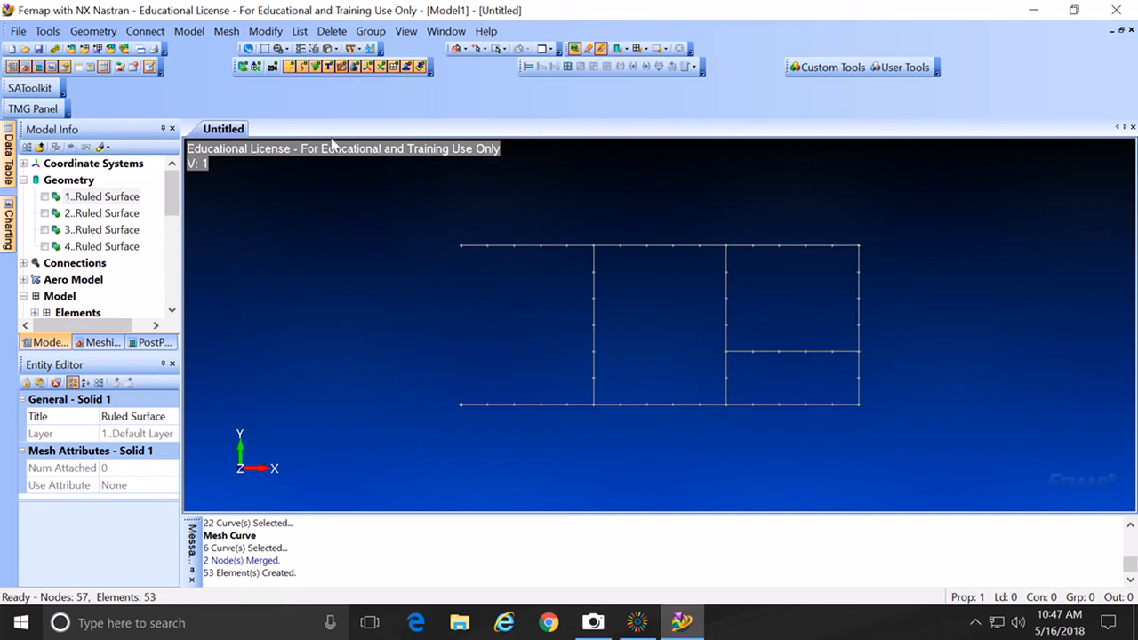
Step: Tick Ruled Surfaces 1–4 so the shaded panel displays again
{"action": "left_click", "coordinate": [46, 196]}
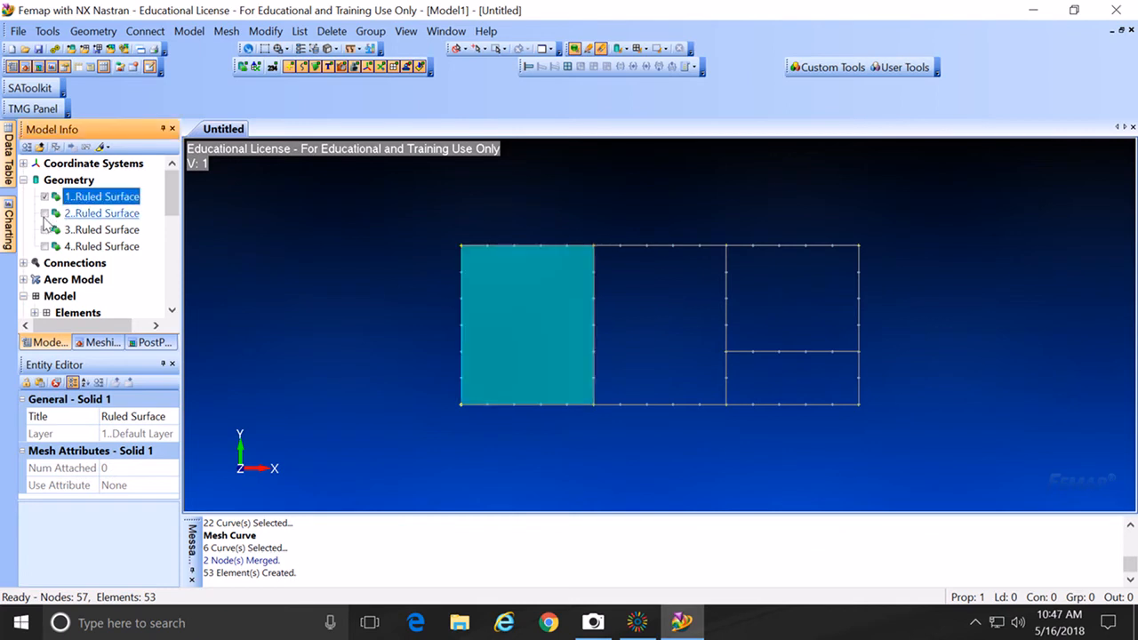
{"action": "left_click", "coordinate": [45, 213]}
{"action": "left_click", "coordinate": [46, 229]}
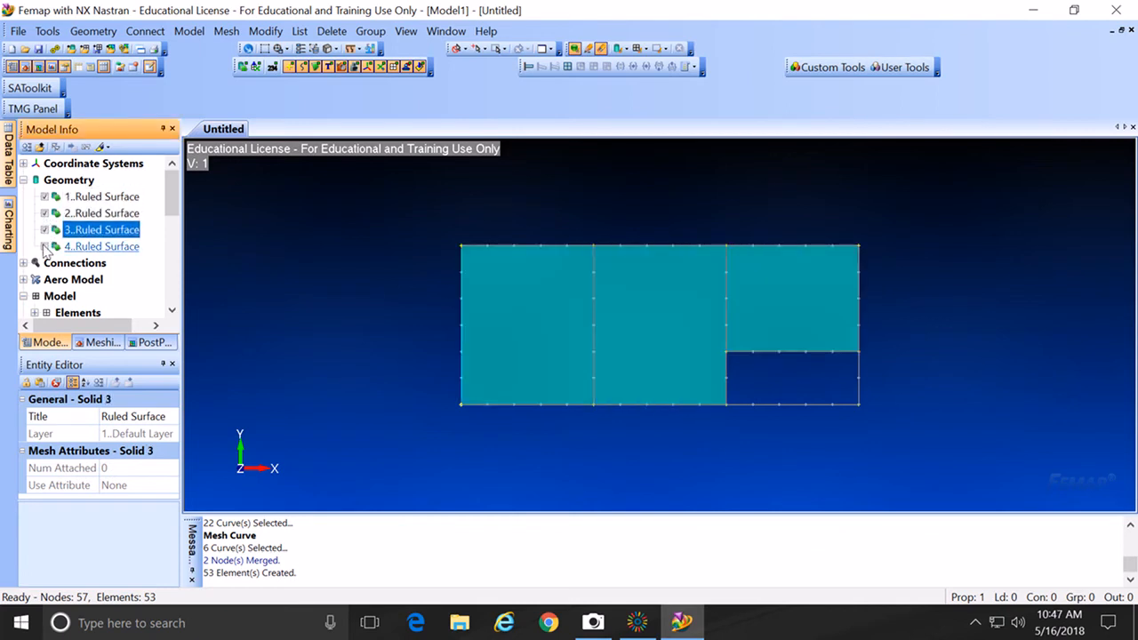
{"action": "left_click", "coordinate": [45, 246]}
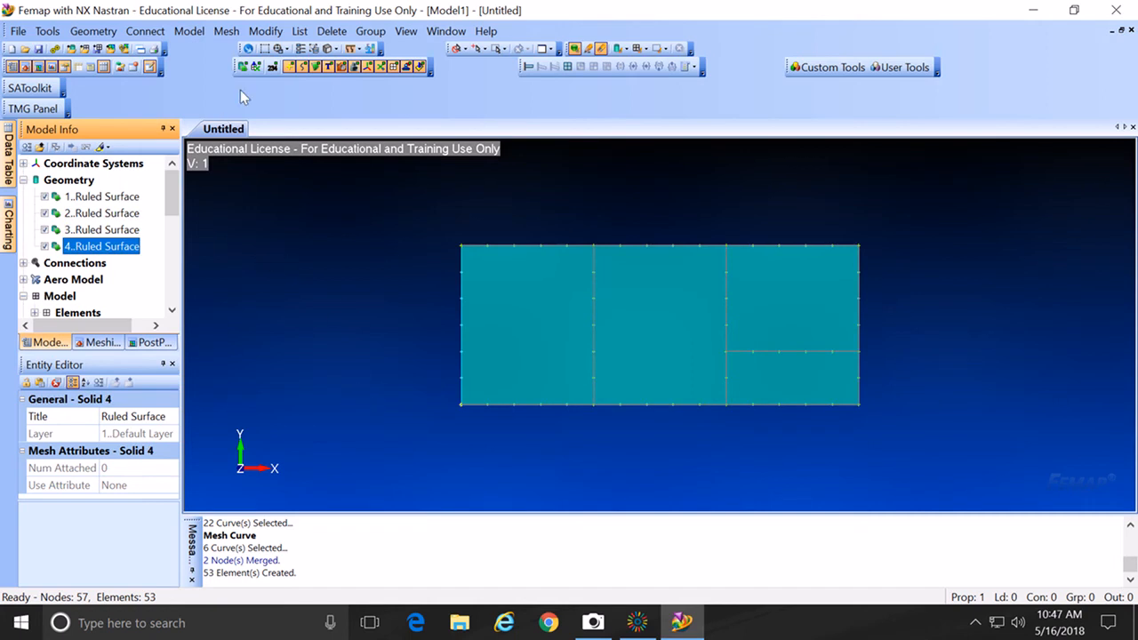
Step: Browse the Mesh menu without choosing, then scroll the model tree to Properties
{"action": "left_click", "coordinate": [226, 31]}
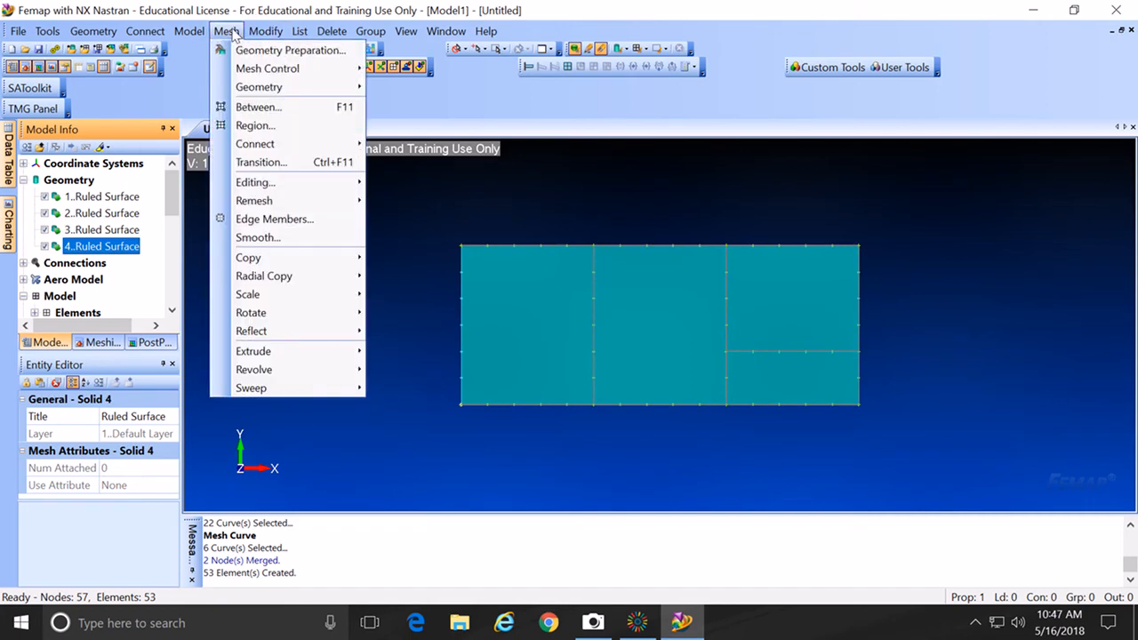
{"action": "mouse_move", "coordinate": [240, 72]}
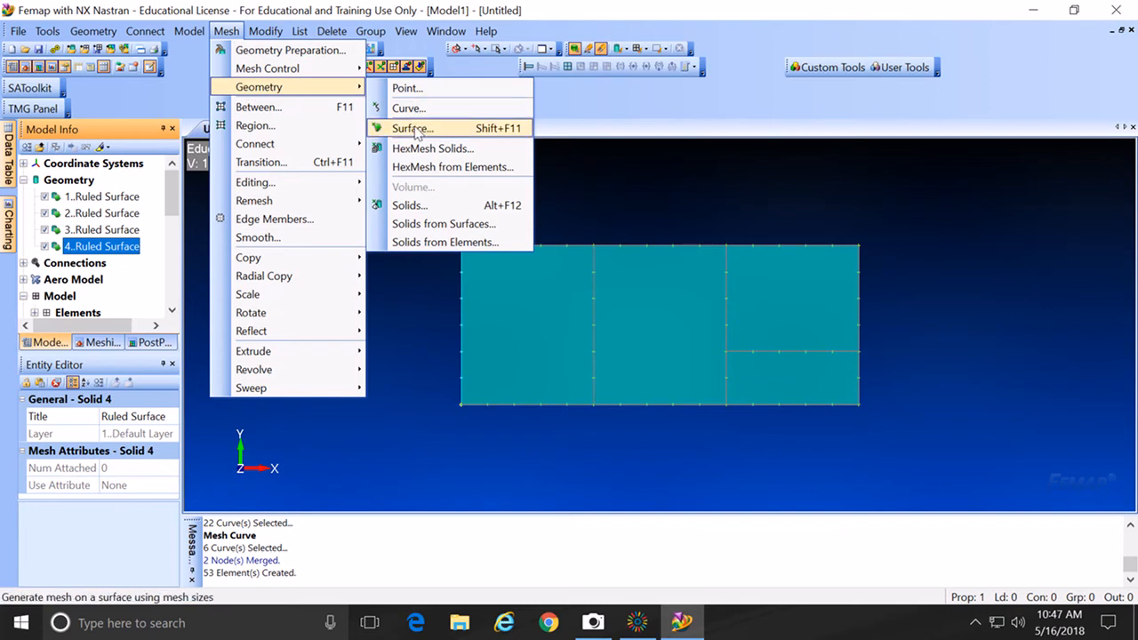
{"action": "left_click", "coordinate": [634, 189]}
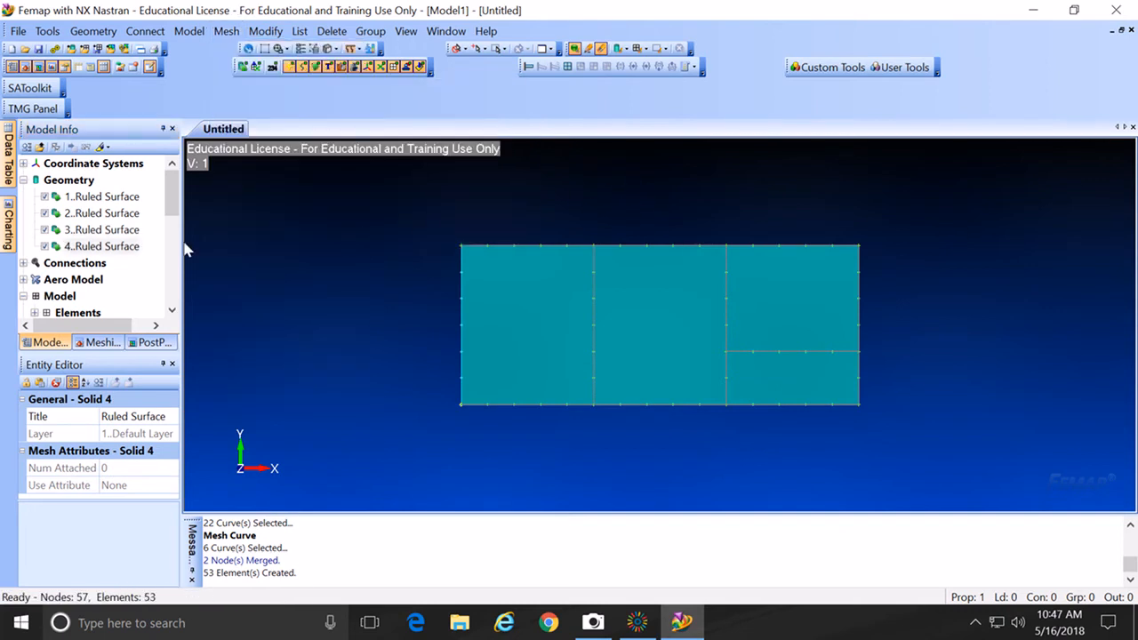
{"action": "left_click_drag", "start_coordinate": [170, 197], "coordinate": [172, 252]}
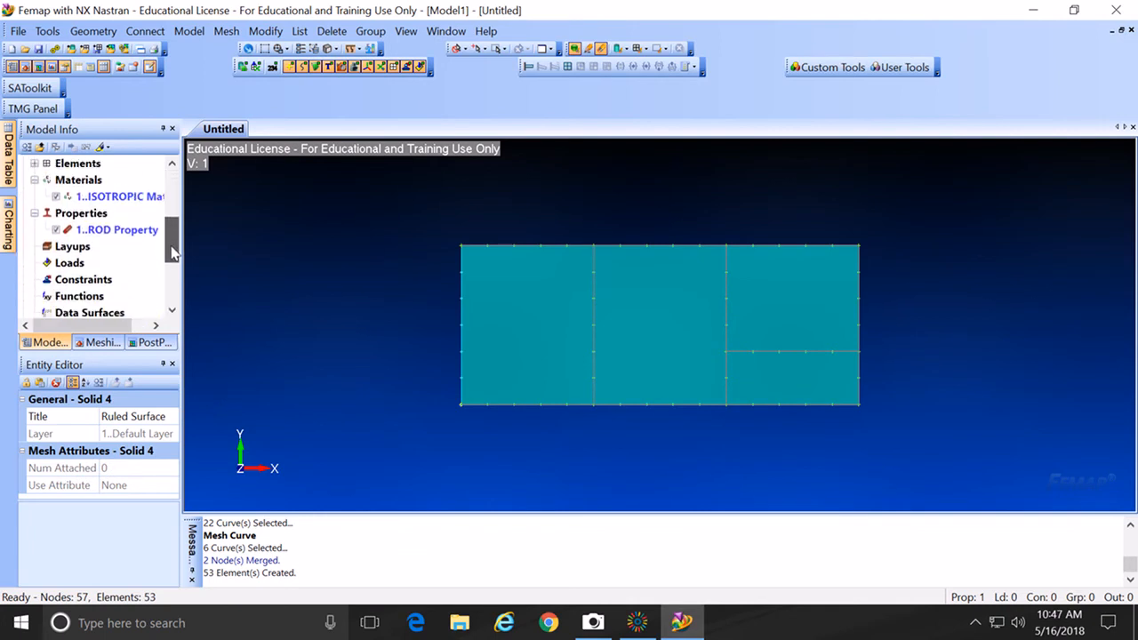
Step: Define new property 2 as a Shear Panel type with thickness 1
{"action": "right_click", "coordinate": [100, 221]}
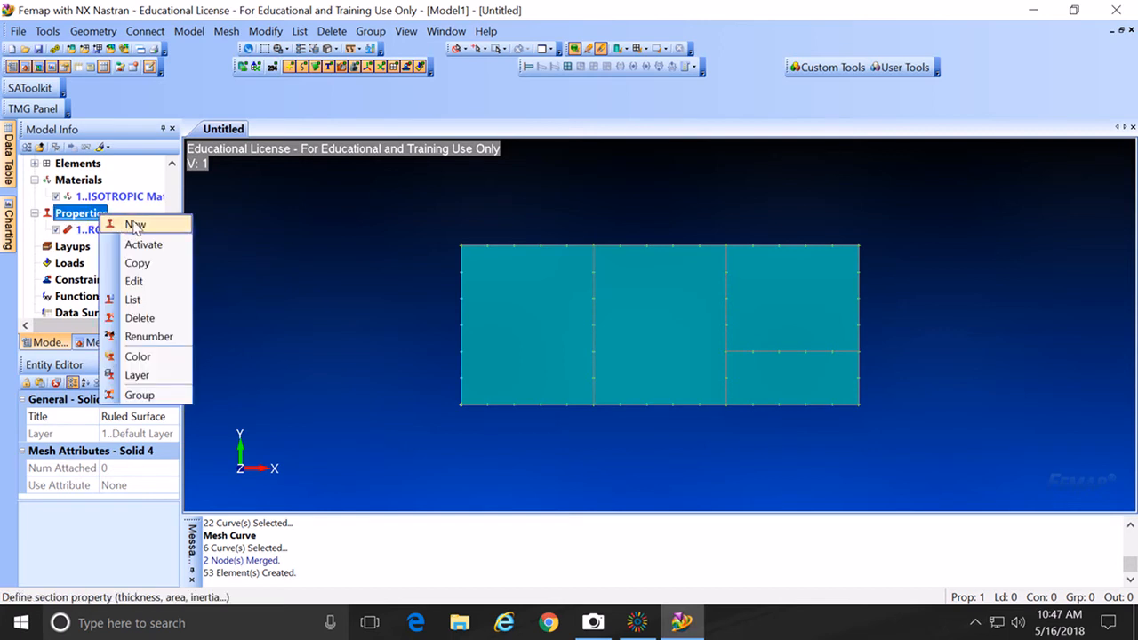
{"action": "left_click", "coordinate": [134, 225]}
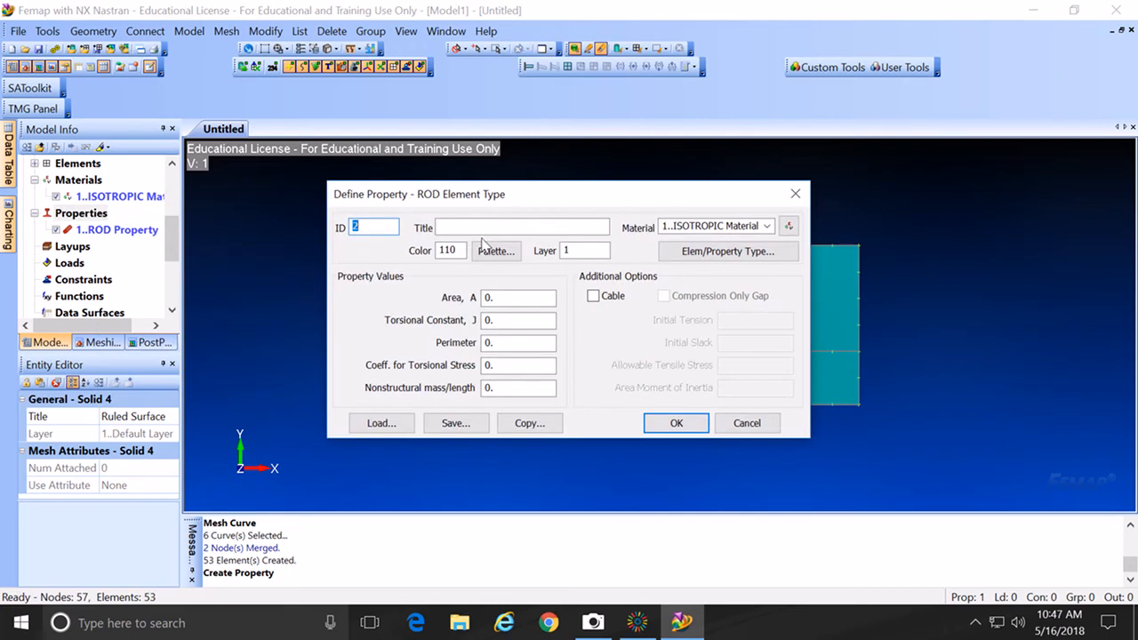
{"action": "left_click", "coordinate": [726, 251]}
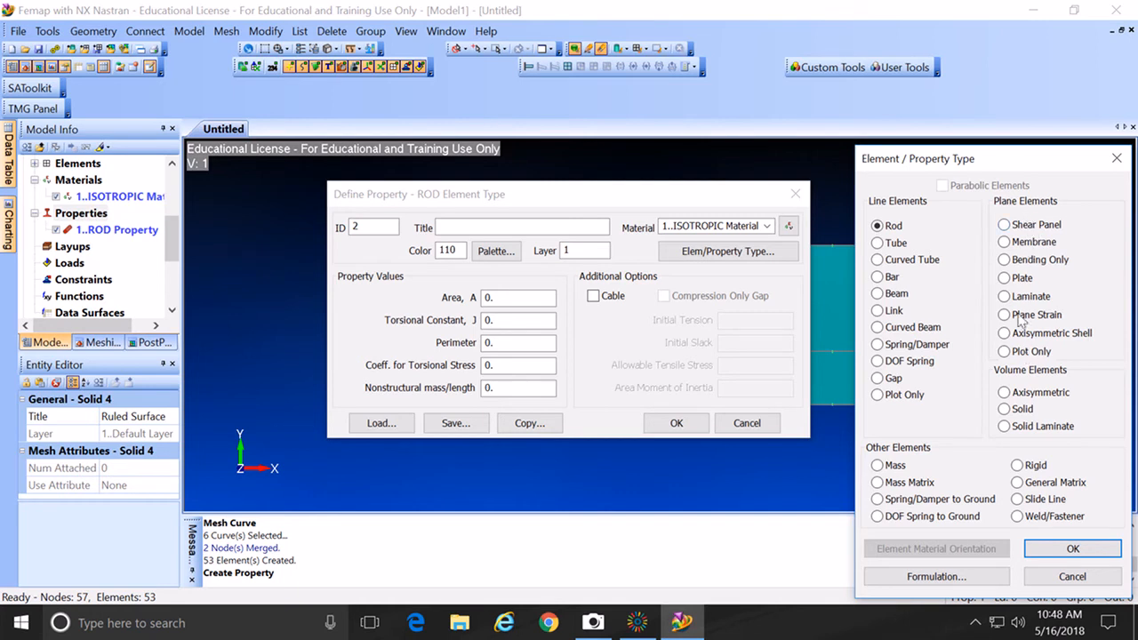
{"action": "left_click", "coordinate": [1006, 225]}
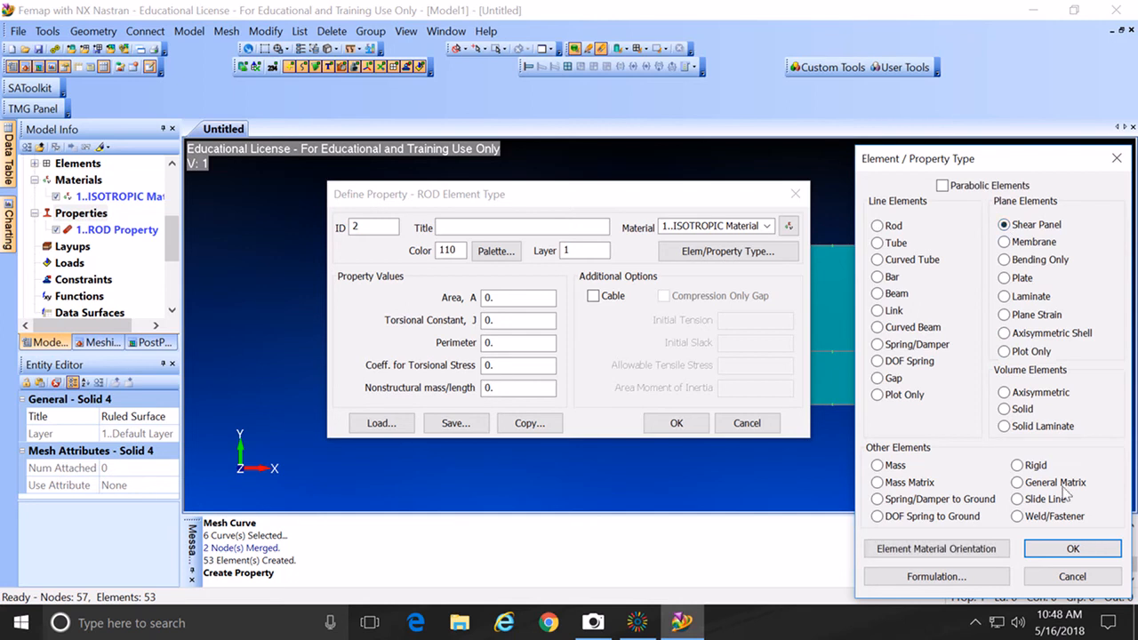
{"action": "left_click", "coordinate": [1082, 552]}
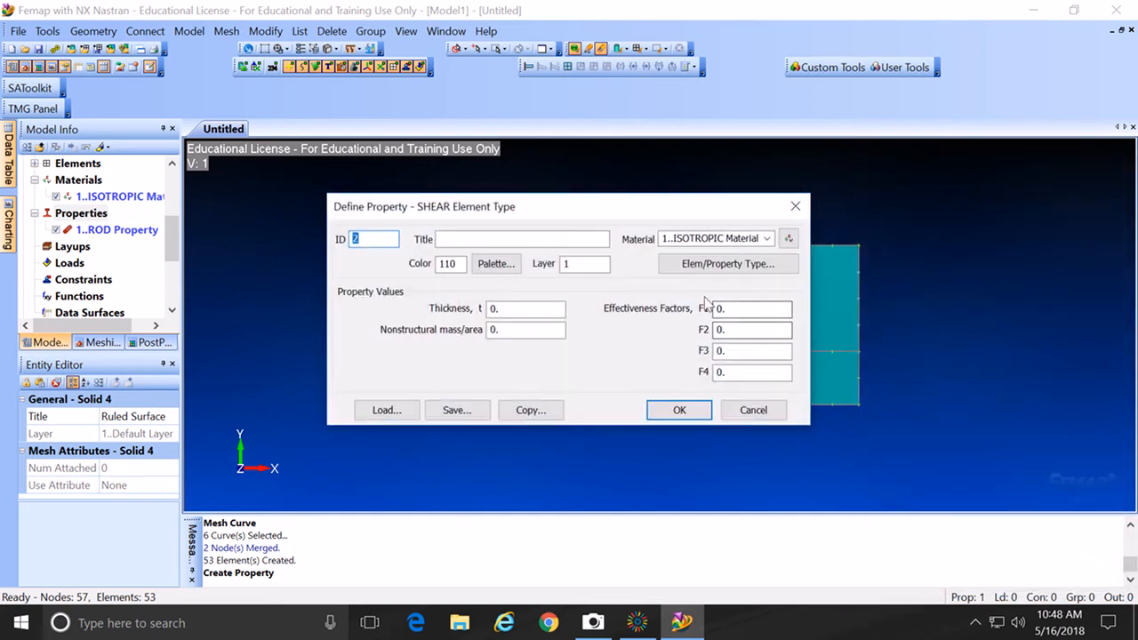
{"action": "double_click", "coordinate": [491, 309]}
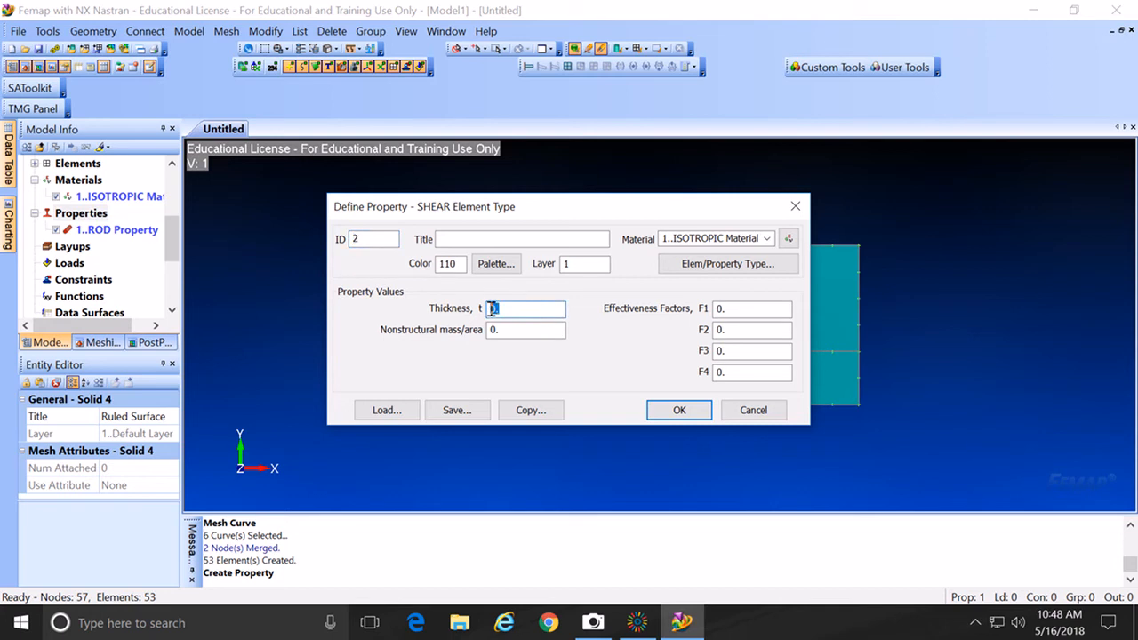
{"action": "type", "text": "1"}
Step: Switch to the Camera app to view the PSHEAR reference page
{"action": "left_click", "coordinate": [591, 624]}
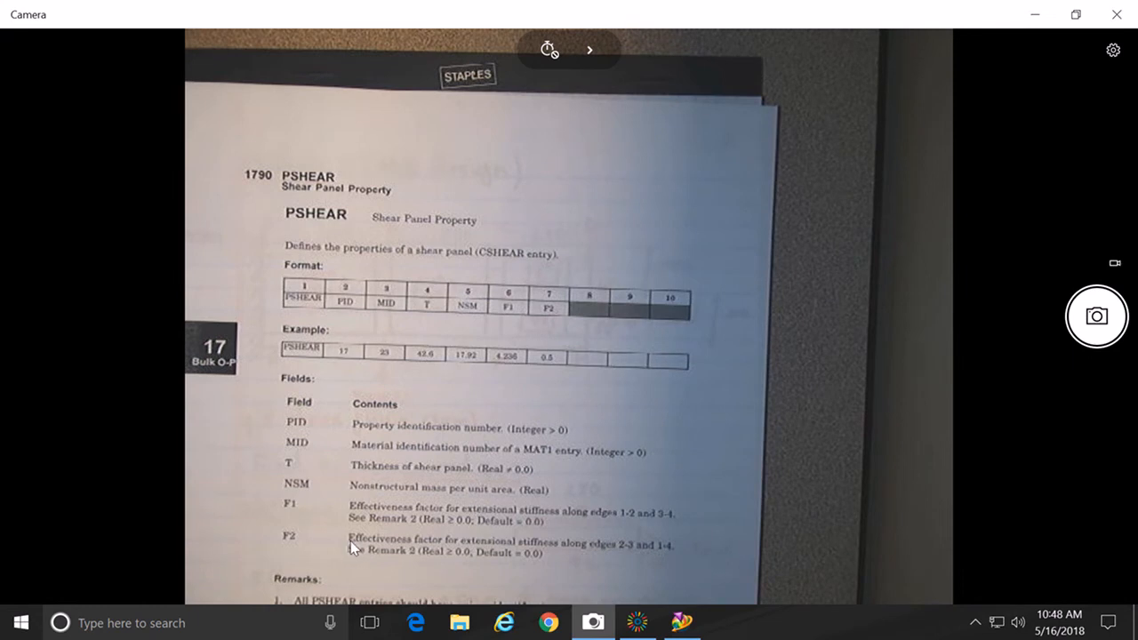
Step: Enter 0.0001 as the F1 effectiveness factor and save the 2..SHEAR Property with thickness 1
{"action": "left_click", "coordinate": [1036, 17]}
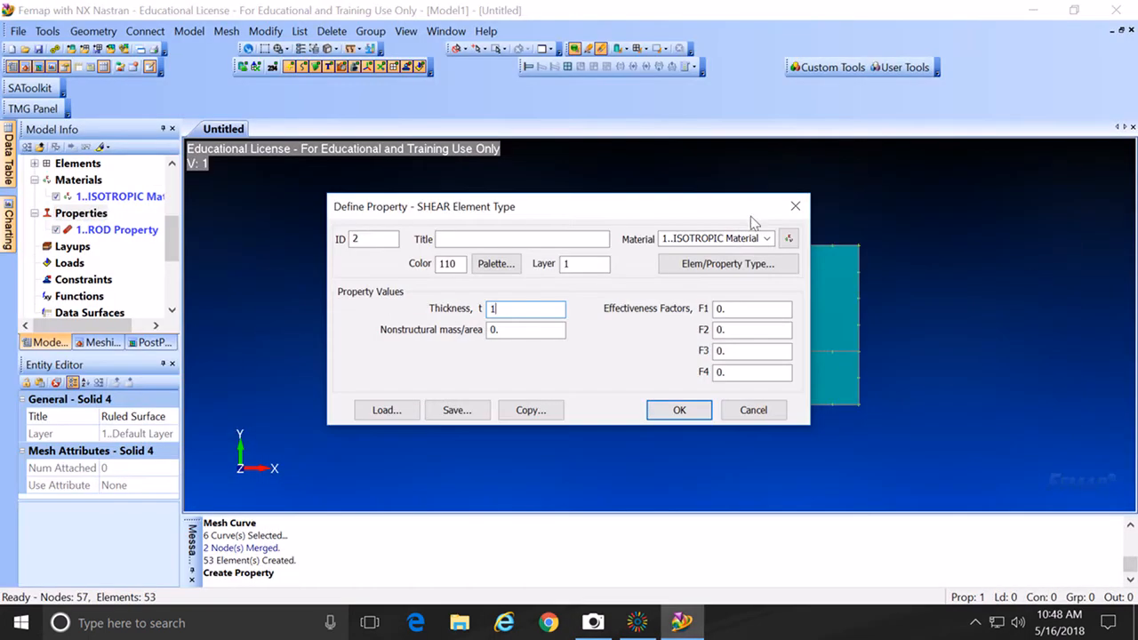
{"action": "left_click_drag", "start_coordinate": [732, 308], "coordinate": [719, 308]}
{"action": "type", "text": "0."}
{"action": "left_click", "coordinate": [785, 327]}
{"action": "left_click", "coordinate": [679, 410]}
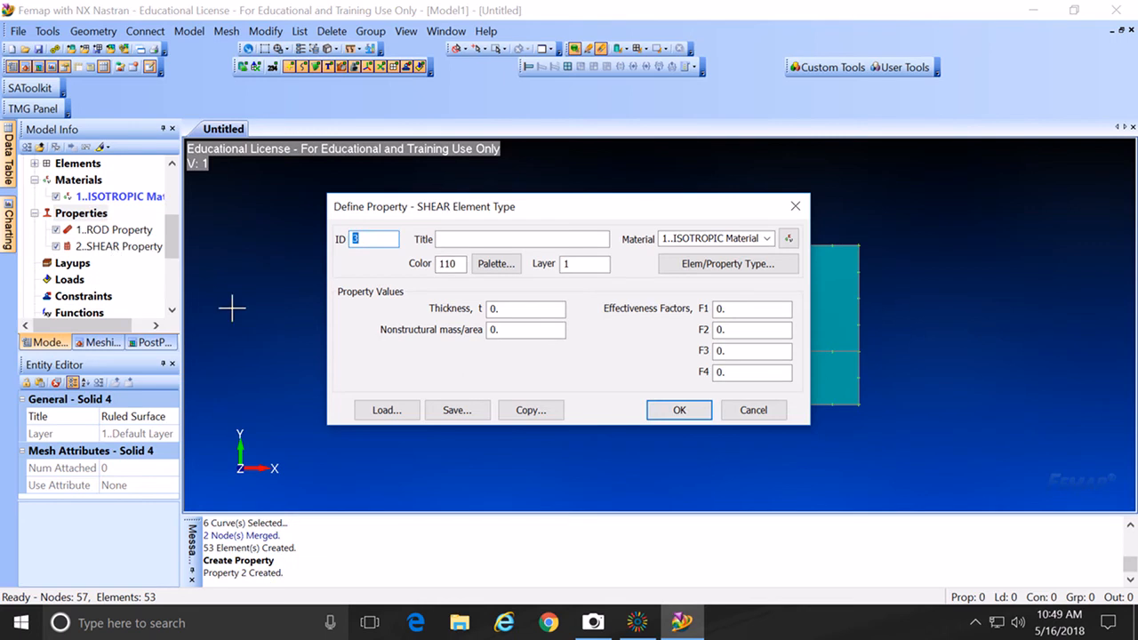
{"action": "left_click", "coordinate": [752, 409]}
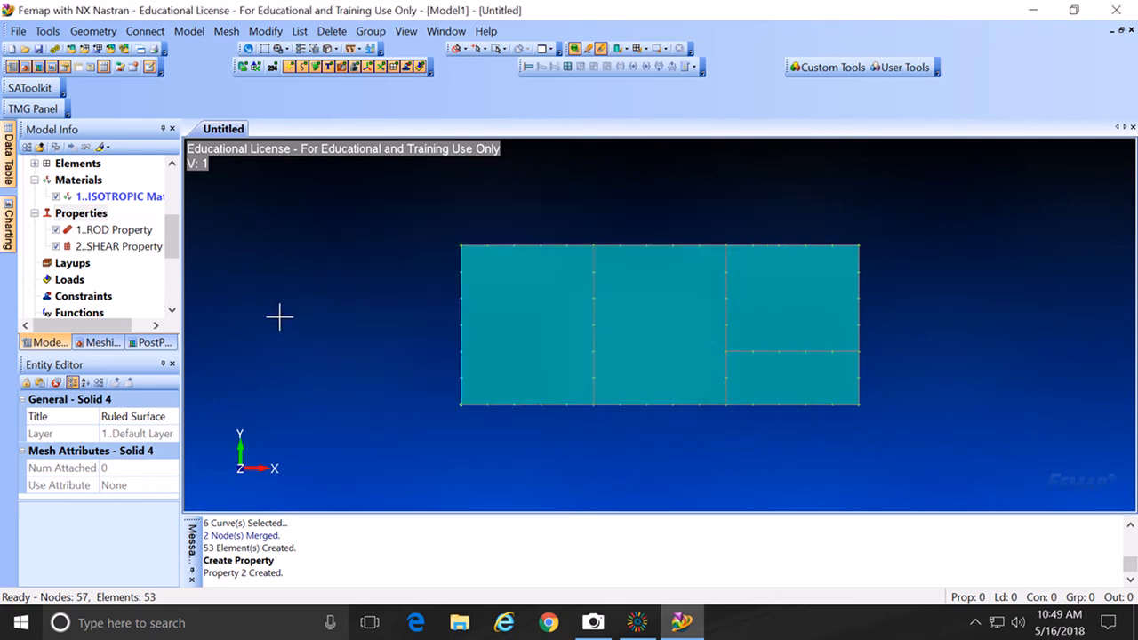
Step: Make 2..SHEAR Property active and quad-mesh all four web panel surfaces with it
{"action": "double_click", "coordinate": [129, 255]}
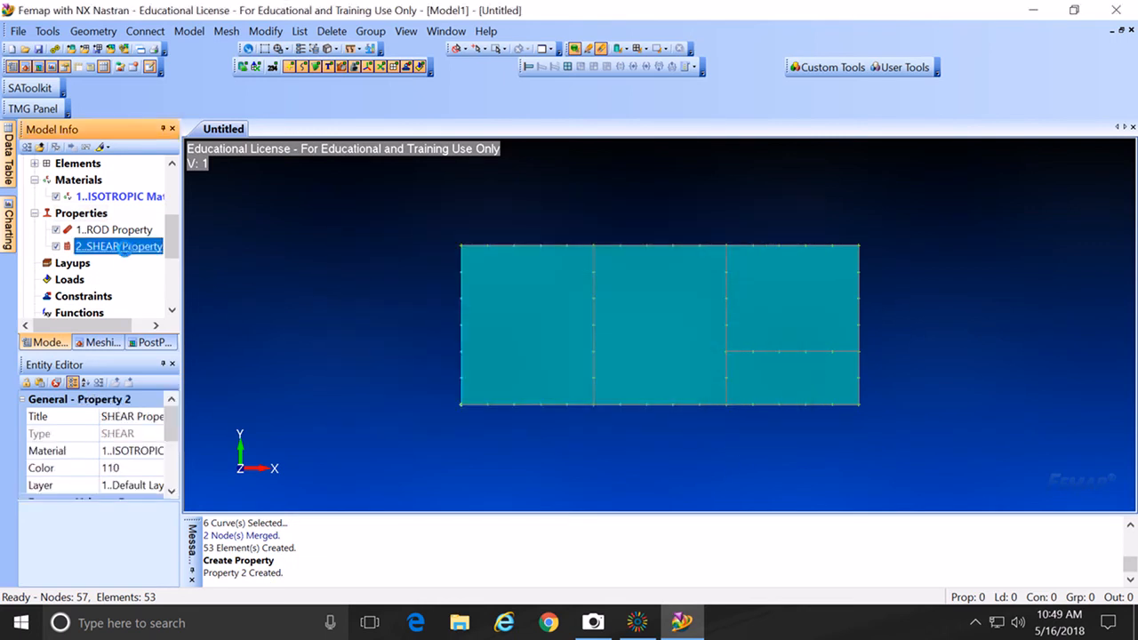
{"action": "left_click", "coordinate": [234, 251]}
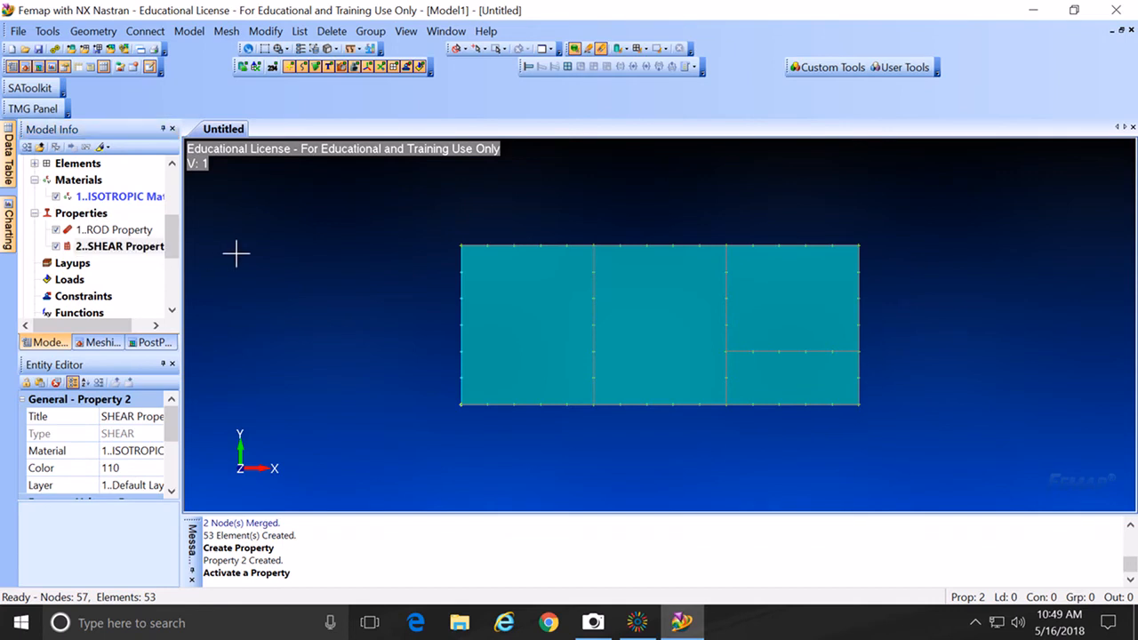
{"action": "left_click", "coordinate": [227, 32]}
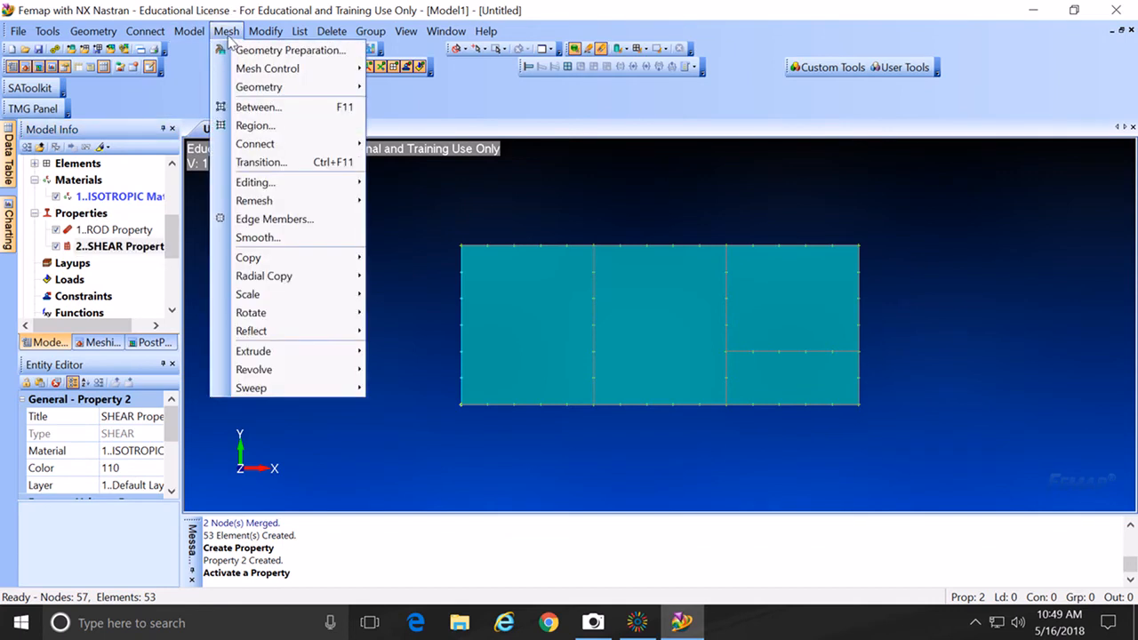
{"action": "mouse_move", "coordinate": [250, 90]}
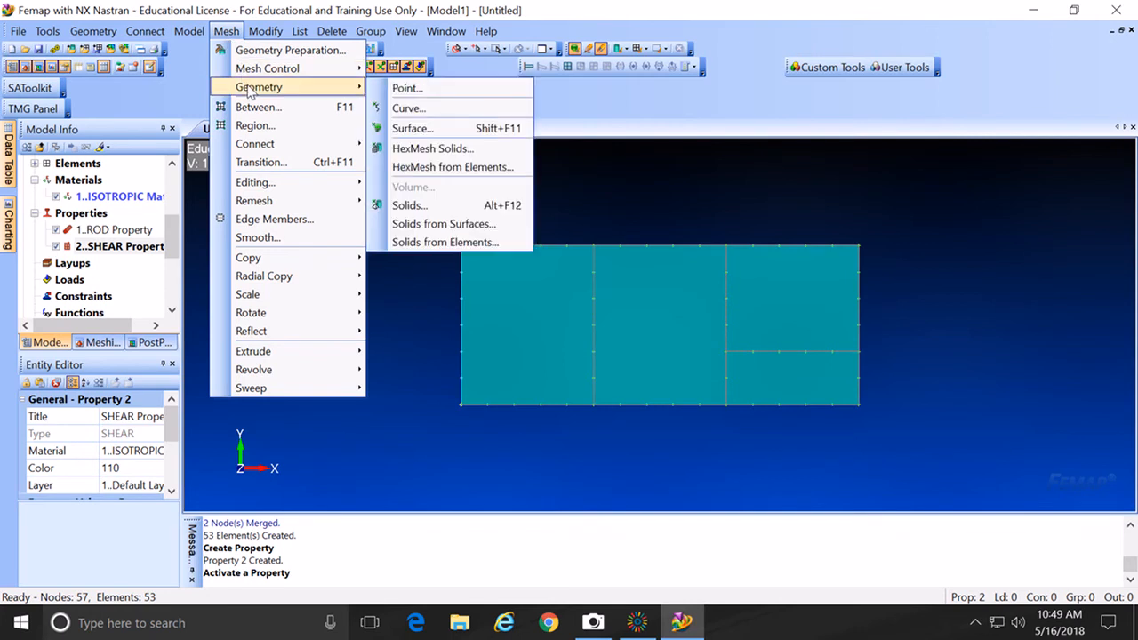
{"action": "left_click", "coordinate": [392, 129]}
{"action": "left_click", "coordinate": [566, 309]}
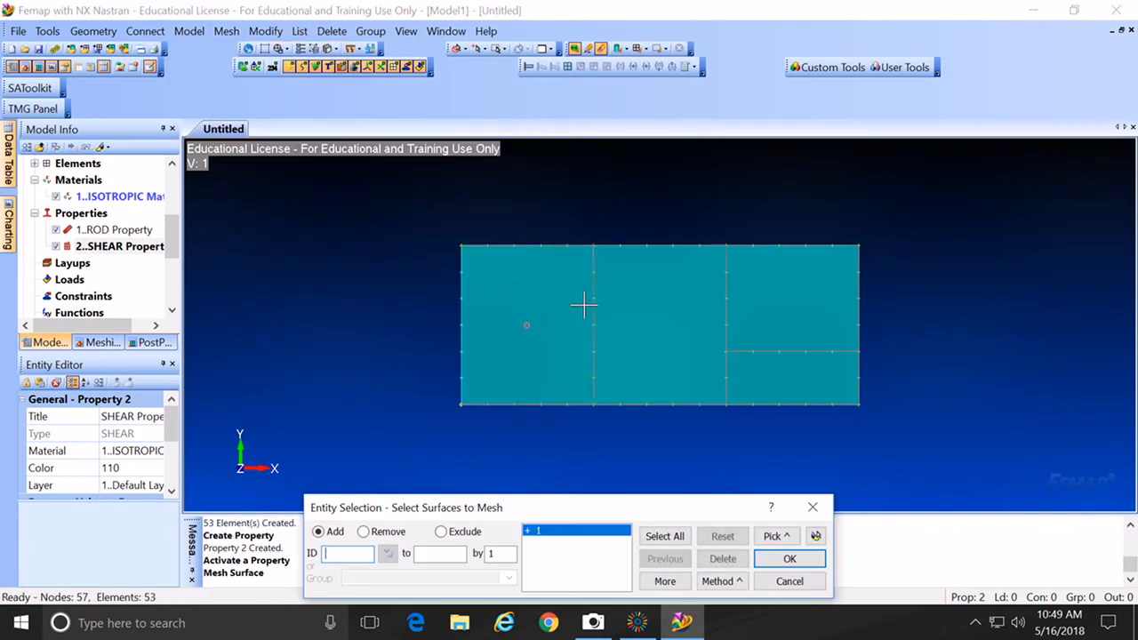
{"action": "left_click", "coordinate": [667, 298]}
{"action": "left_click", "coordinate": [750, 294]}
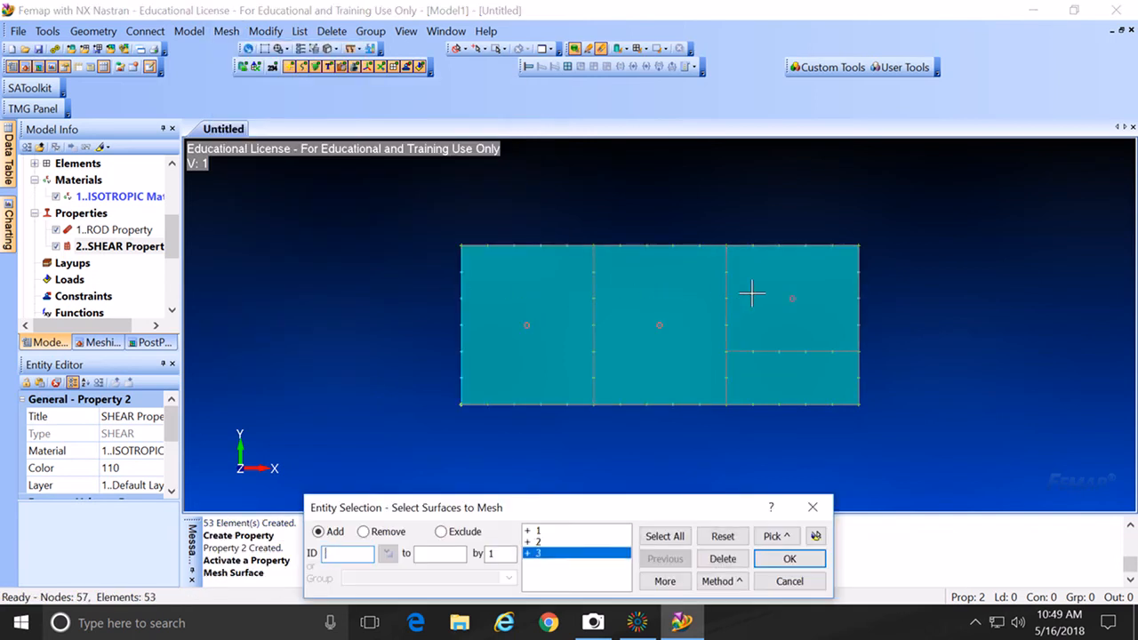
{"action": "left_click", "coordinate": [773, 388]}
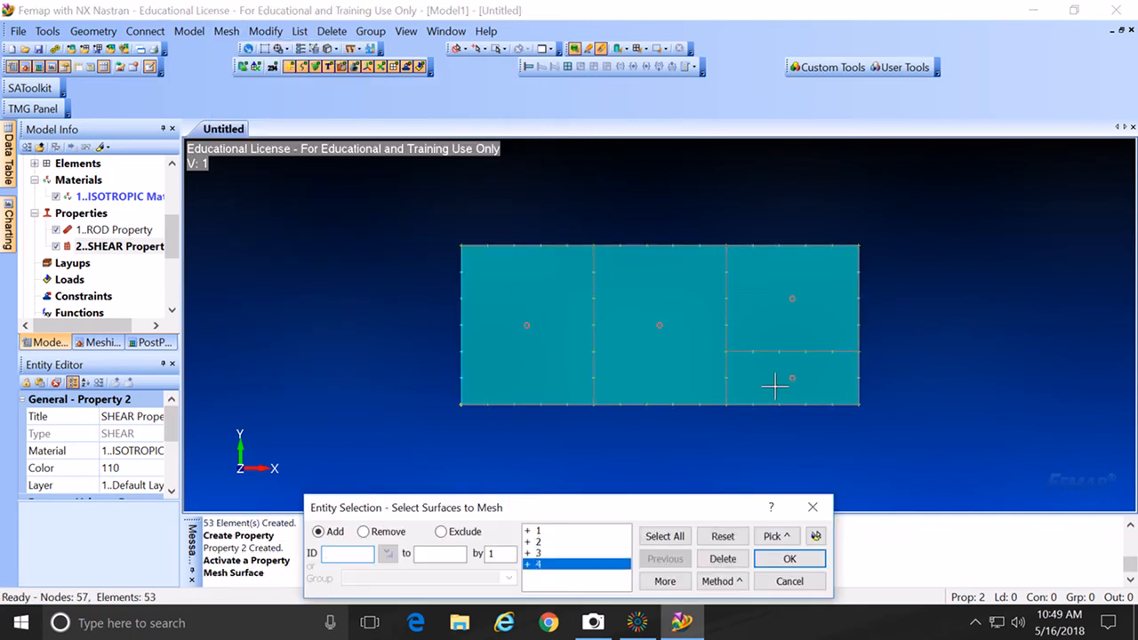
{"action": "left_click", "coordinate": [791, 560]}
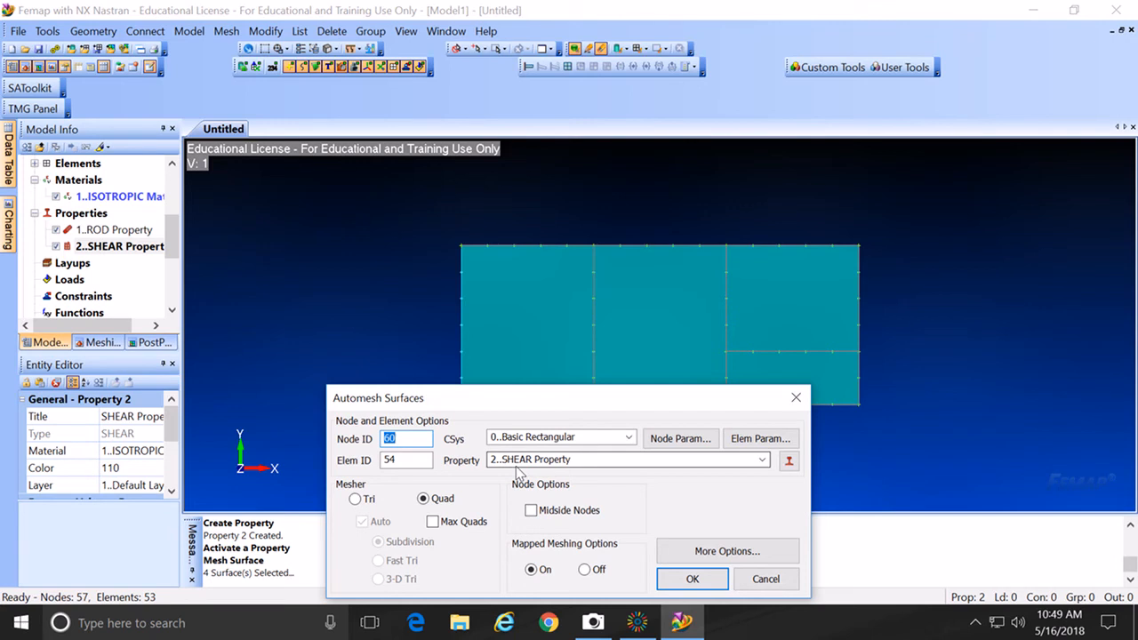
{"action": "left_click", "coordinate": [693, 580]}
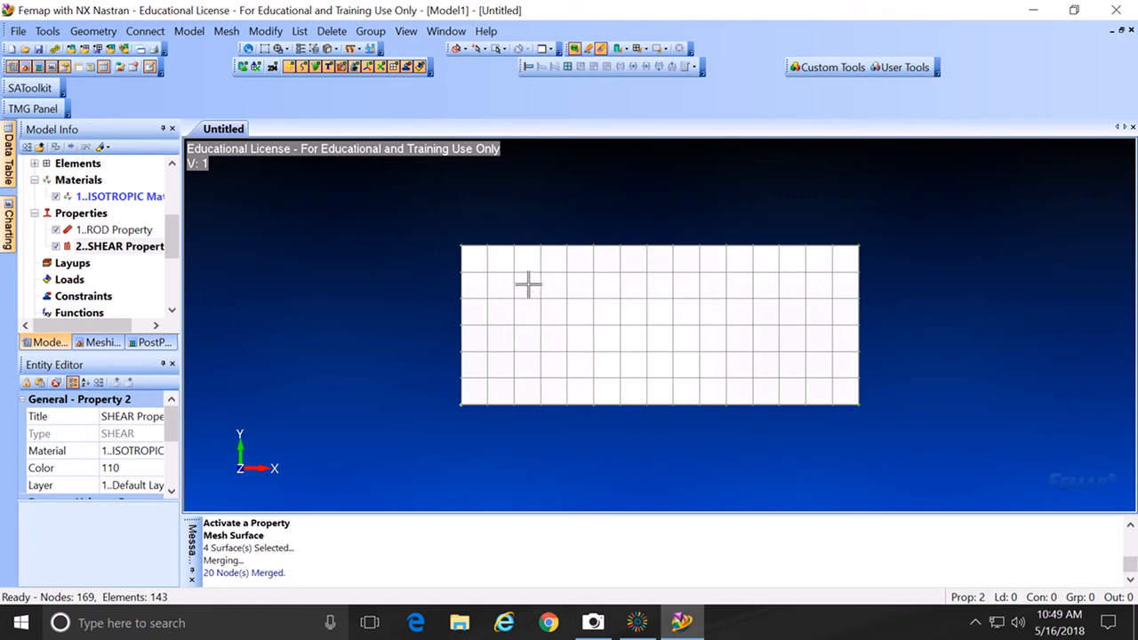
Step: Toggle the SHEAR property elements off and on to compare meshes, leaving them shown
{"action": "left_click", "coordinate": [57, 247]}
{"action": "left_click", "coordinate": [57, 247]}
{"action": "left_click", "coordinate": [57, 248]}
{"action": "left_click", "coordinate": [57, 247]}
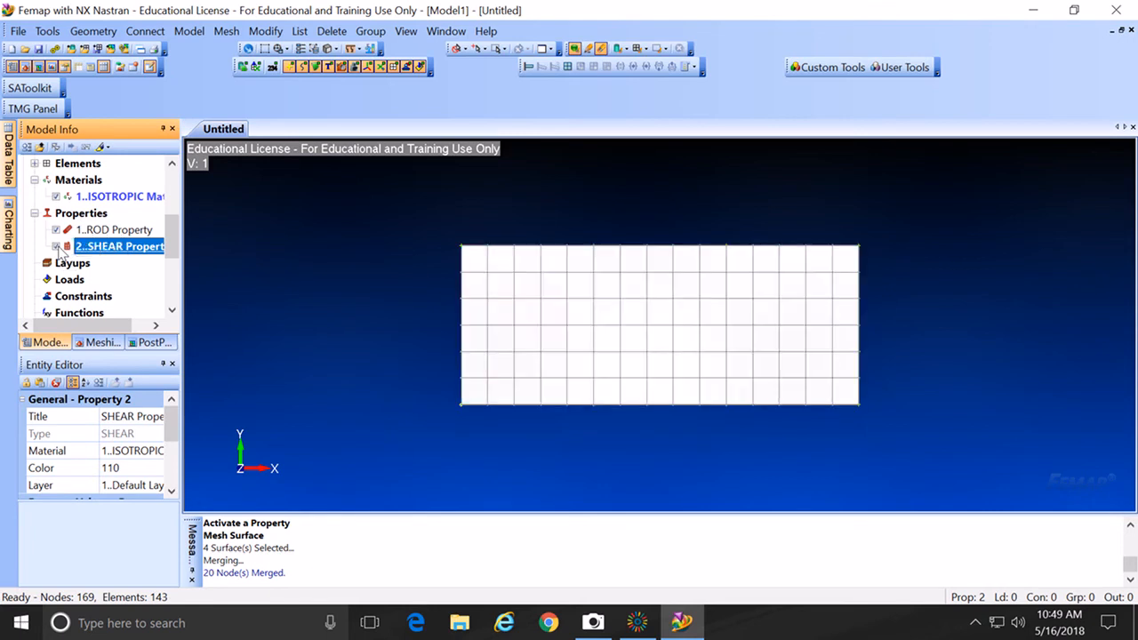
{"action": "left_click", "coordinate": [57, 248]}
{"action": "left_click", "coordinate": [57, 230]}
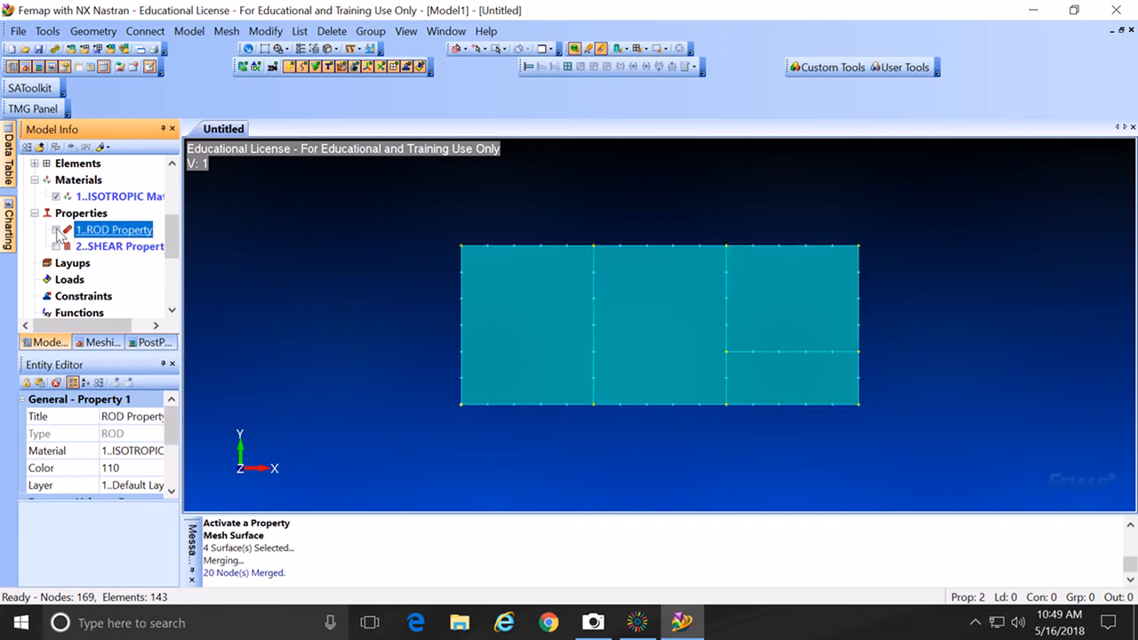
{"action": "left_click", "coordinate": [57, 248]}
{"action": "left_click", "coordinate": [59, 232]}
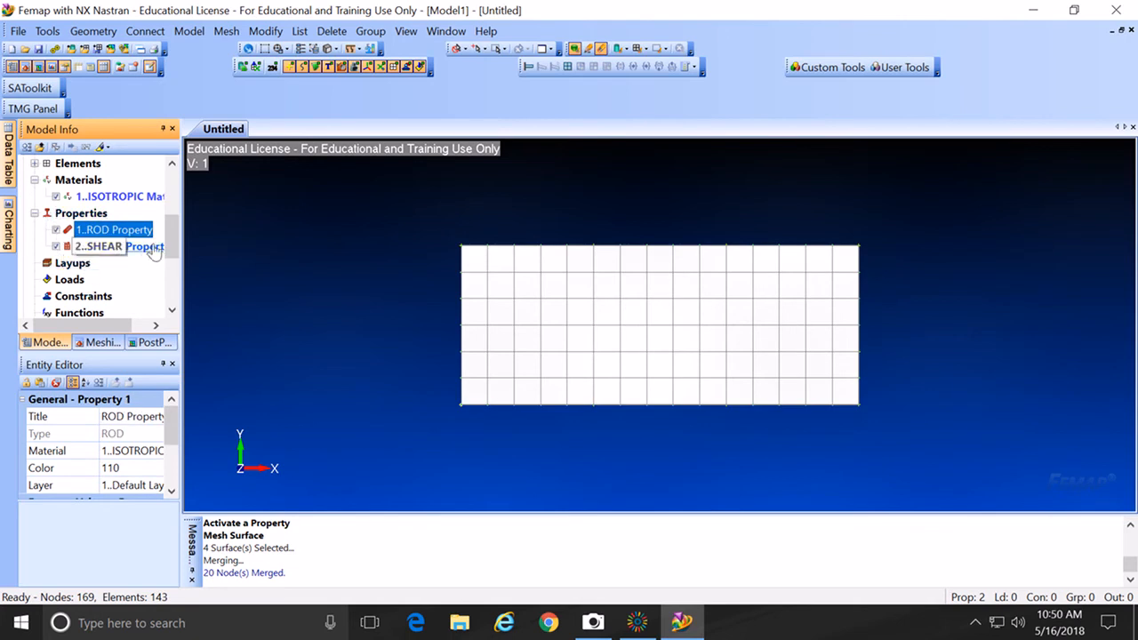
Step: List the model's elements by type in Model Info and widen the panel
{"action": "left_click_drag", "start_coordinate": [173, 240], "coordinate": [170, 223]}
{"action": "left_click", "coordinate": [36, 229]}
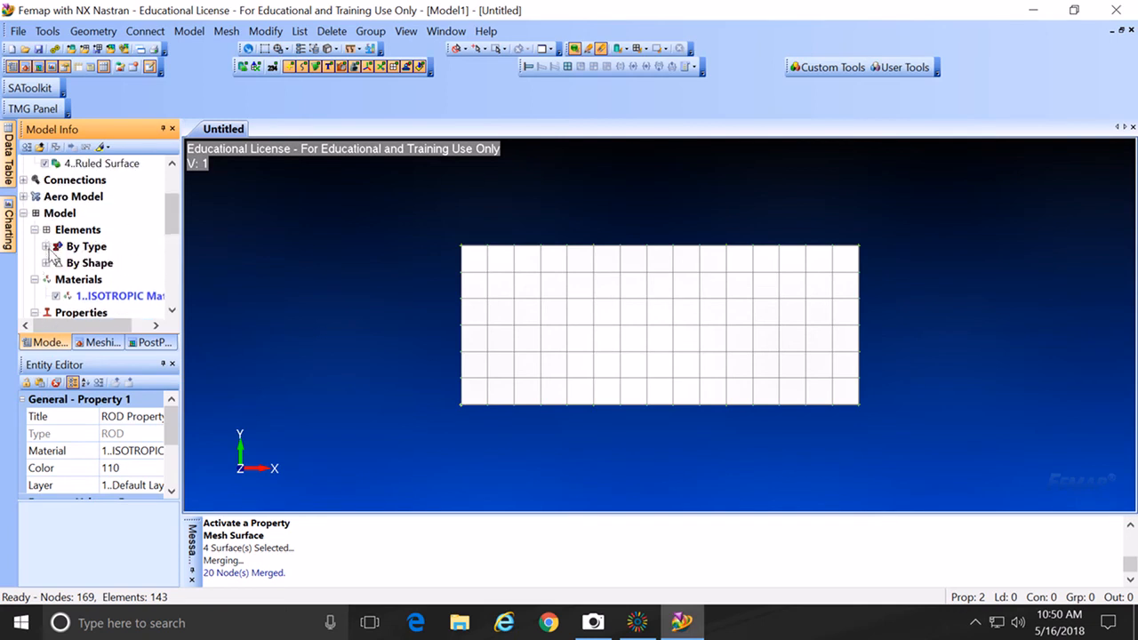
{"action": "left_click", "coordinate": [45, 247]}
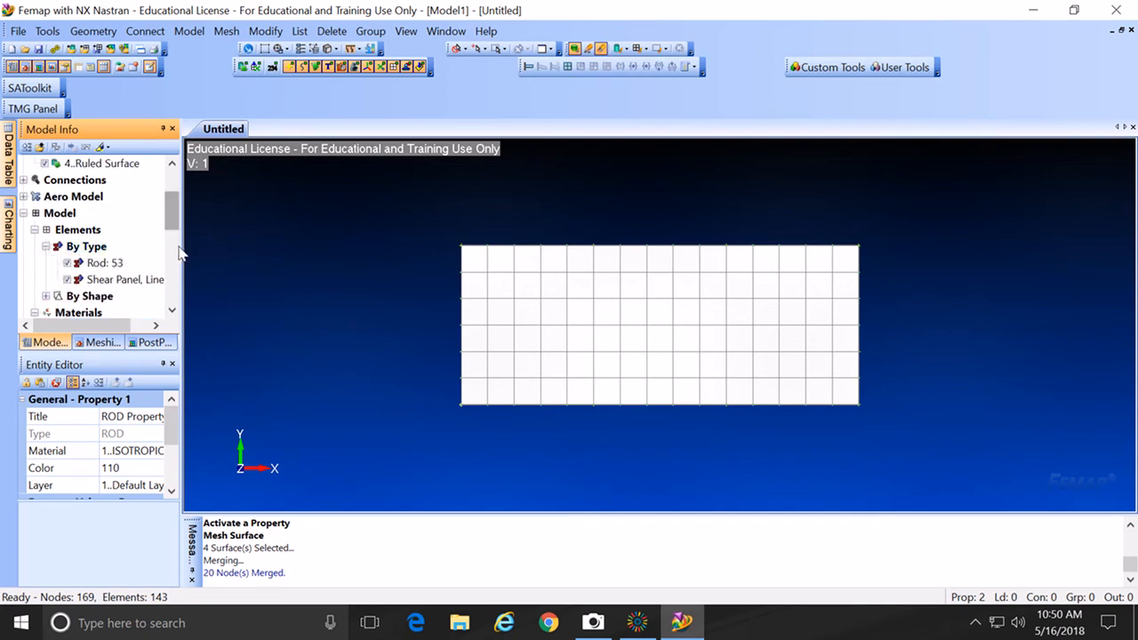
{"action": "left_click_drag", "start_coordinate": [182, 246], "coordinate": [204, 250]}
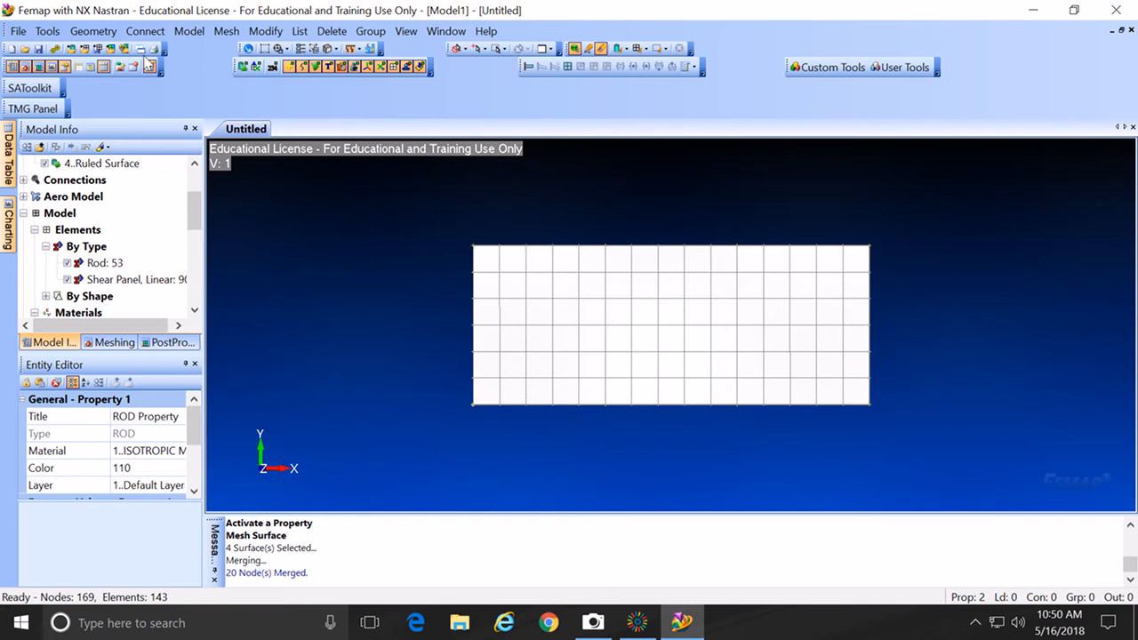
Step: Merge coincident nodes across all nodes, then undo that merge
{"action": "left_click", "coordinate": [49, 32]}
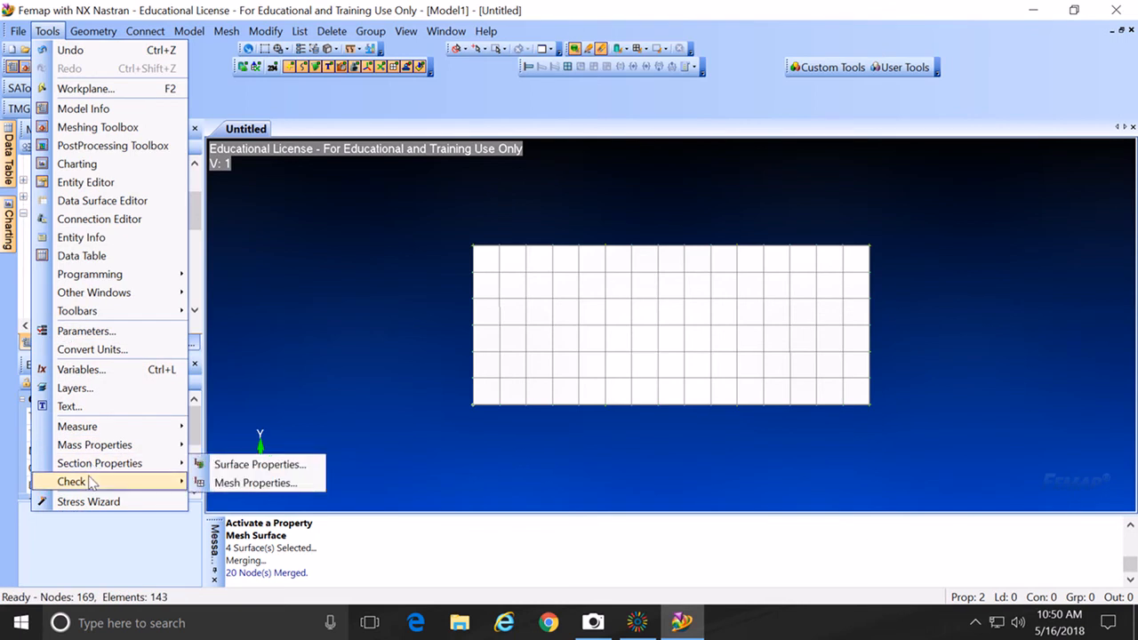
{"action": "mouse_move", "coordinate": [91, 482]}
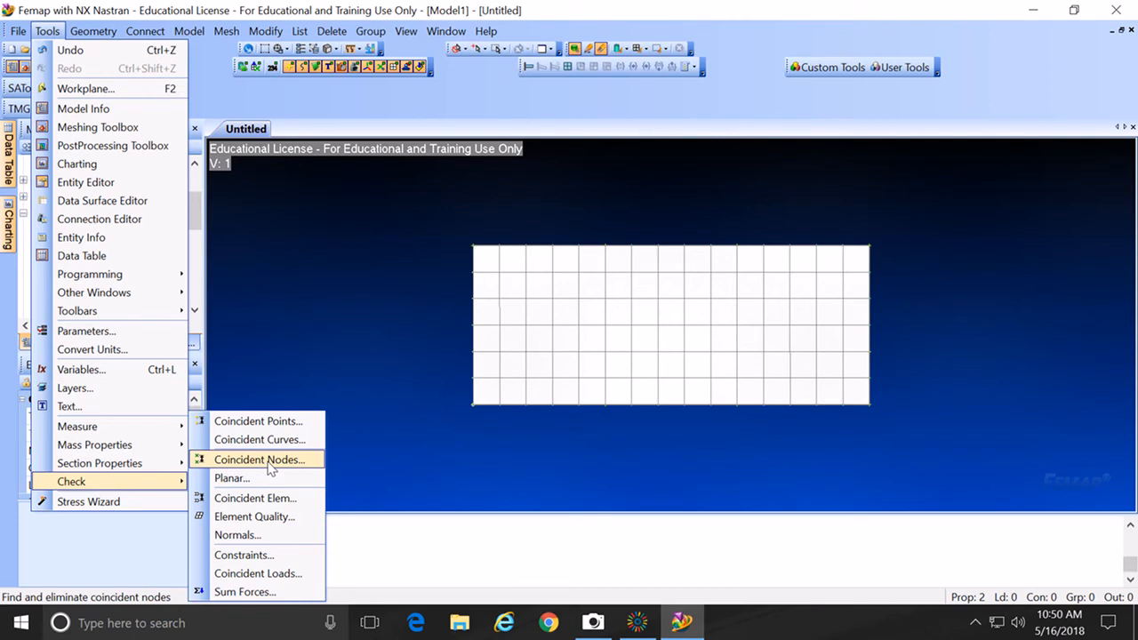
{"action": "left_click", "coordinate": [260, 460]}
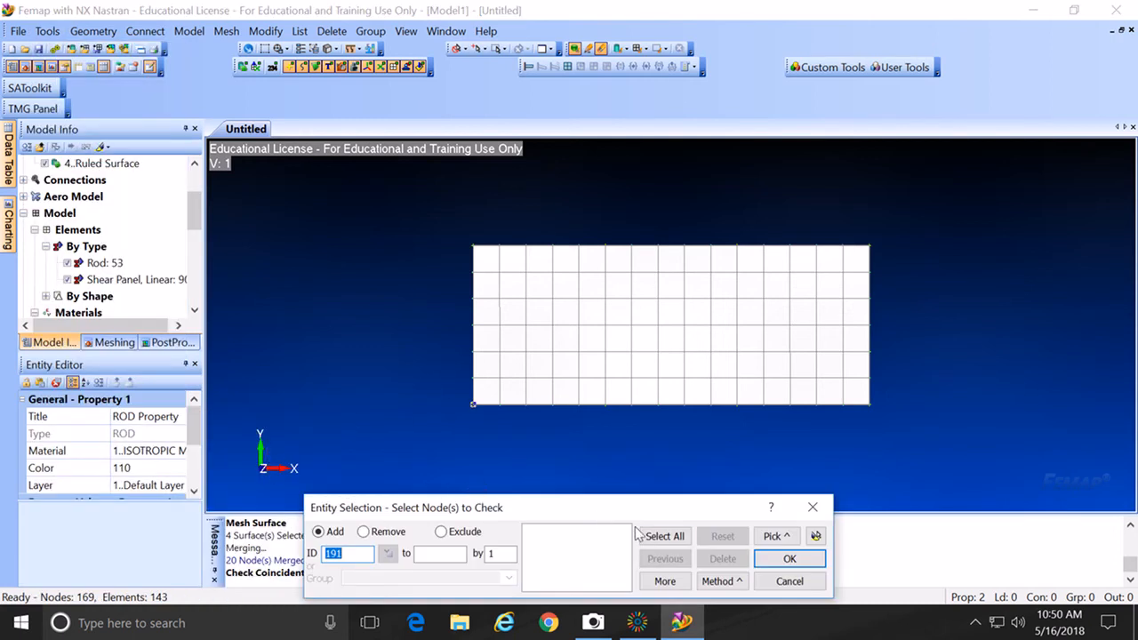
{"action": "left_click", "coordinate": [663, 536]}
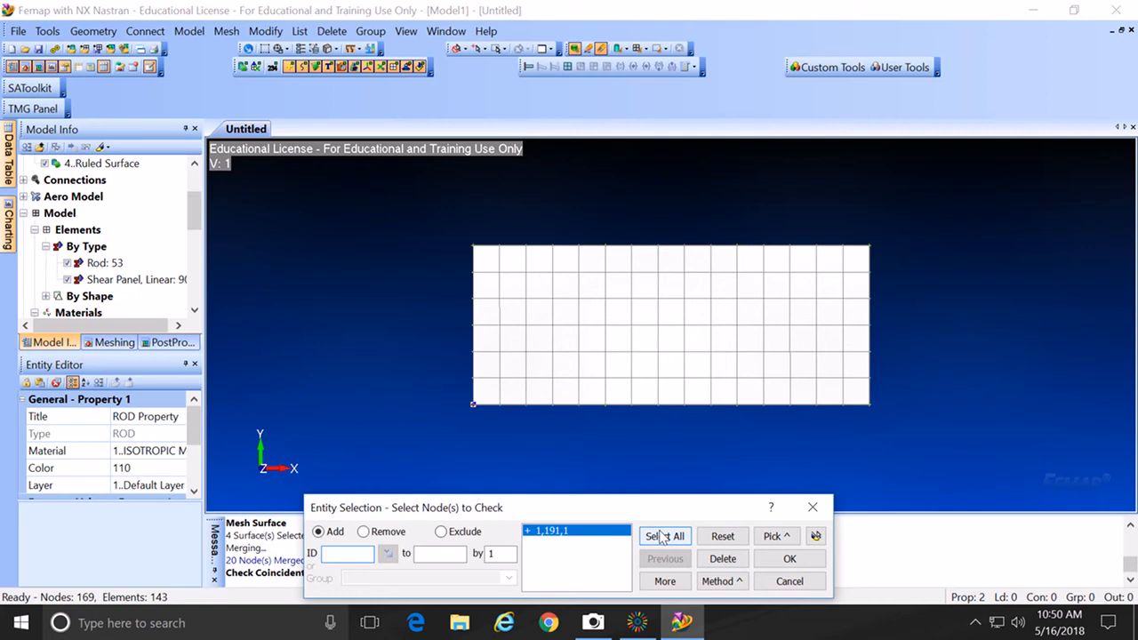
{"action": "left_click", "coordinate": [814, 560]}
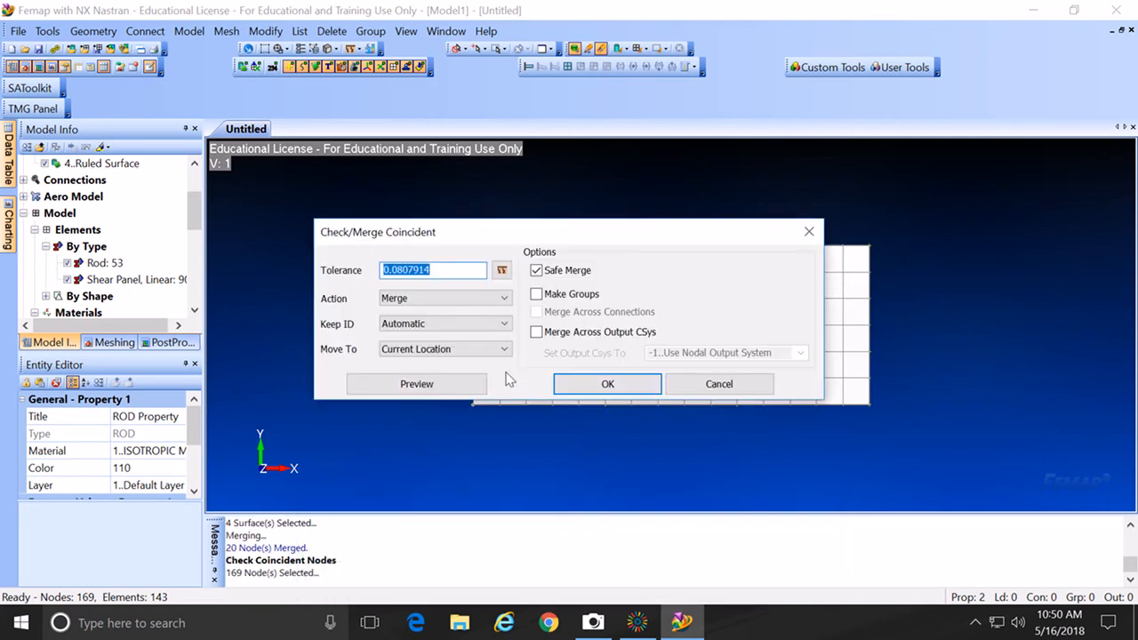
{"action": "left_click_drag", "start_coordinate": [674, 231], "coordinate": [761, 260]}
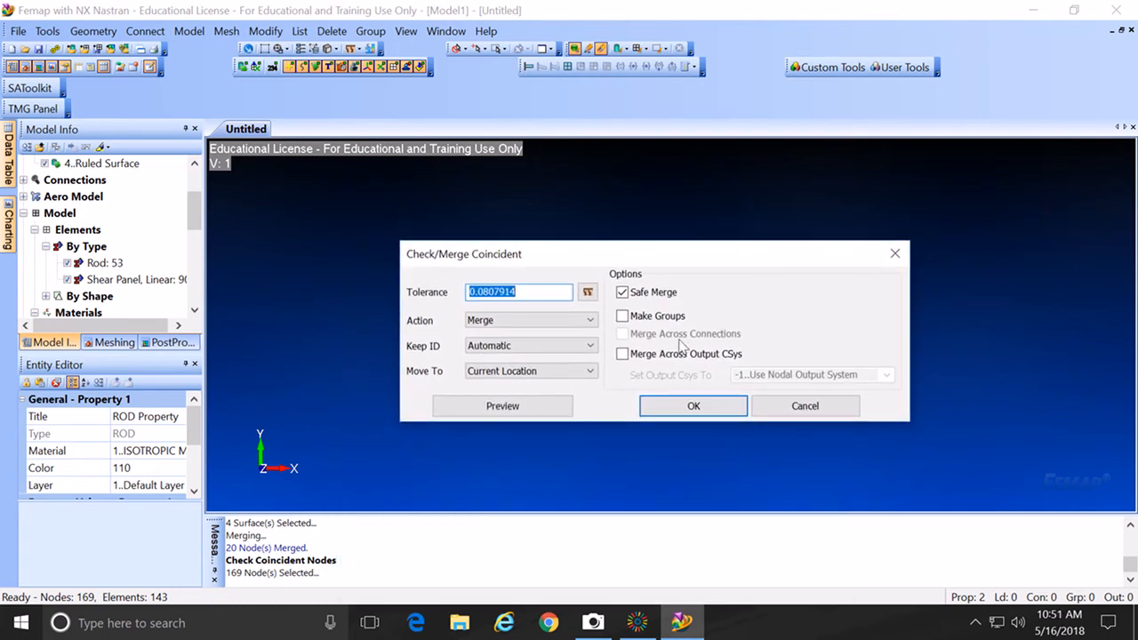
{"action": "left_click", "coordinate": [676, 407]}
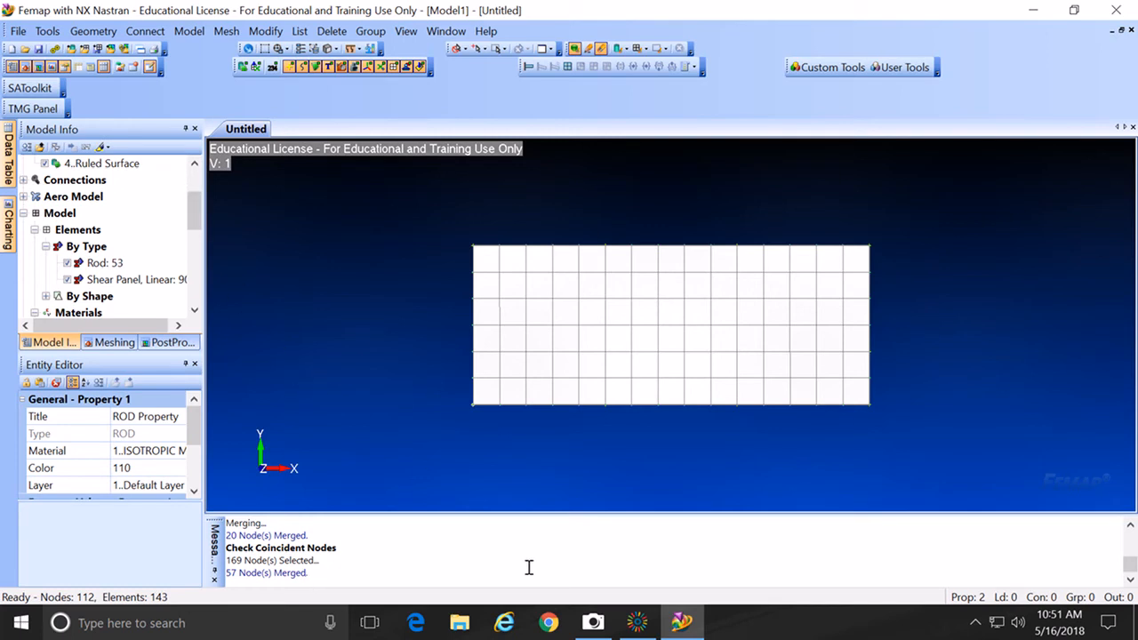
{"action": "key", "text": "ctrl+z"}
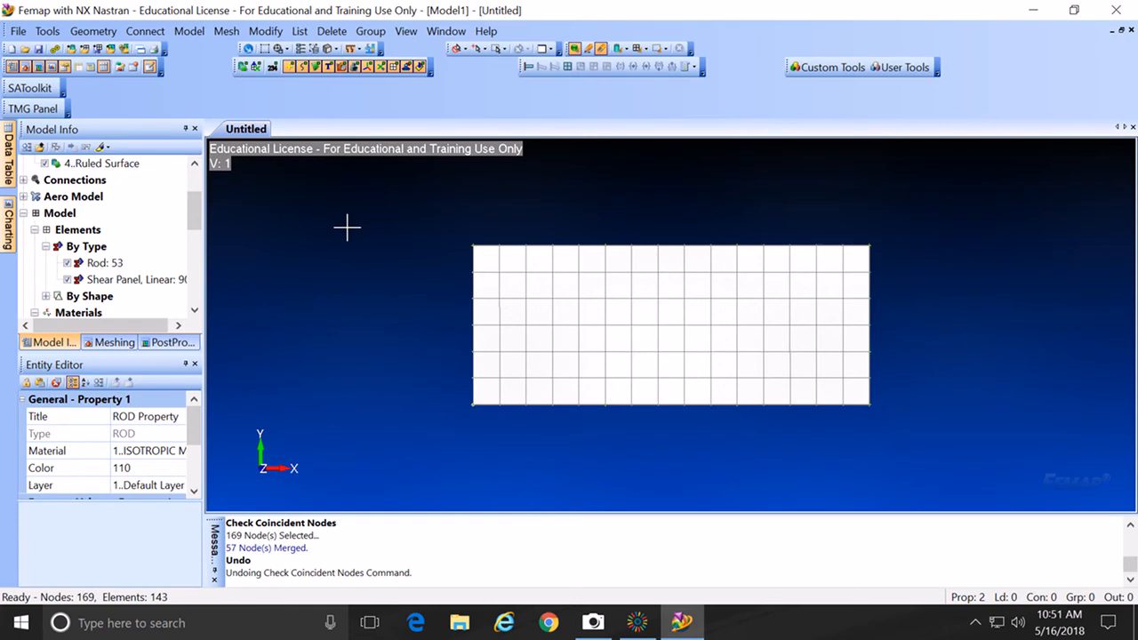
Step: Recheck coincident nodes on all nodes, preview the result, and merge them
{"action": "left_click", "coordinate": [50, 32]}
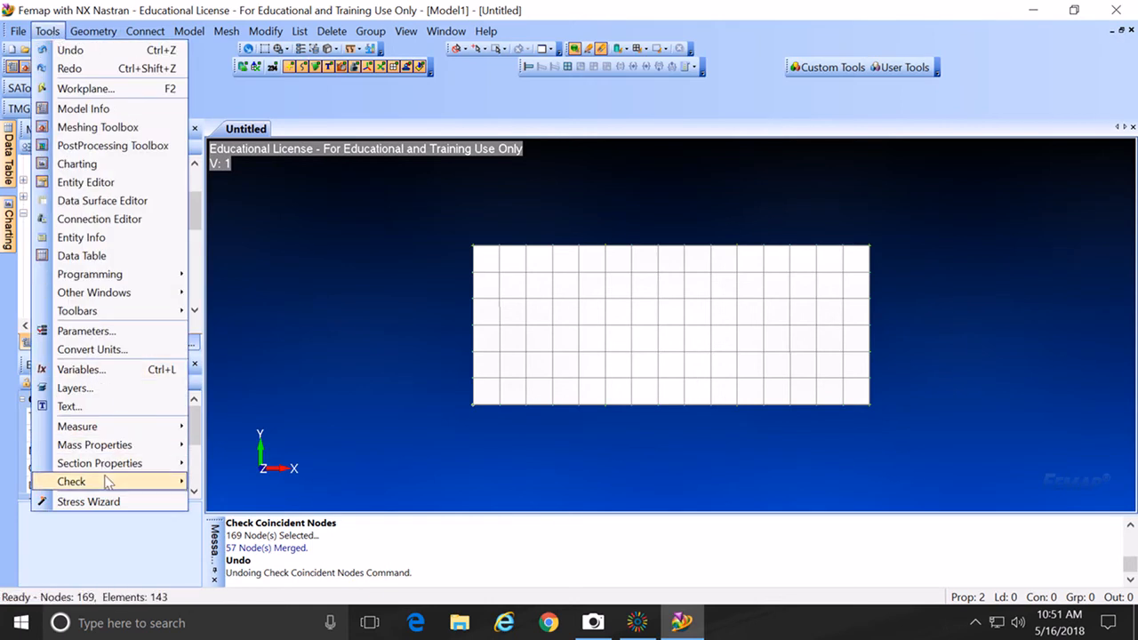
{"action": "left_click", "coordinate": [242, 461]}
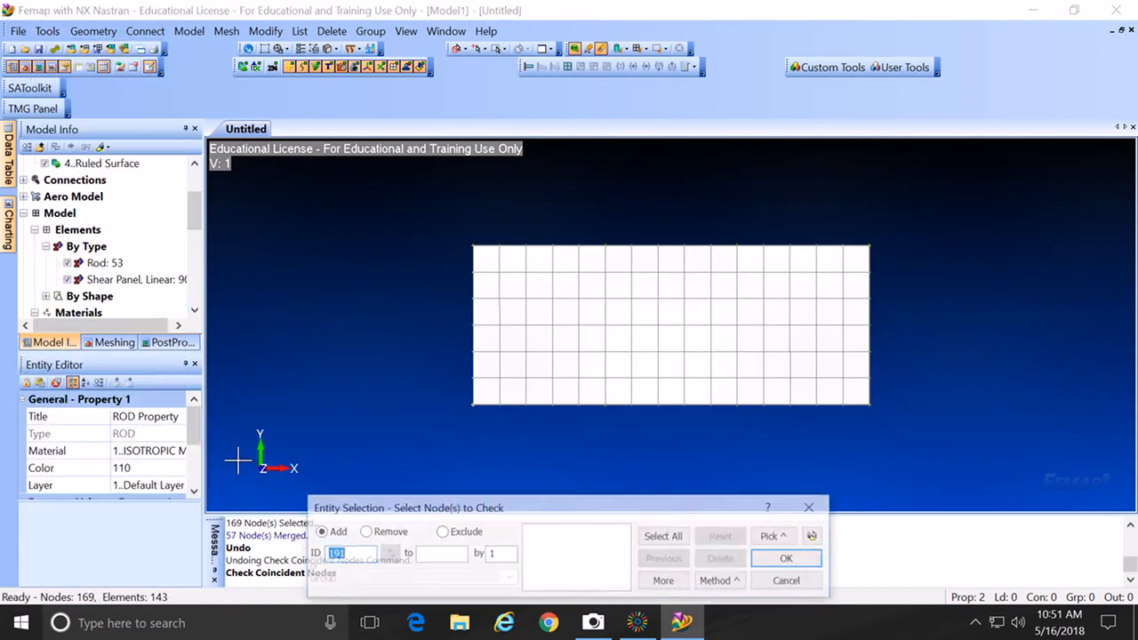
{"action": "left_click", "coordinate": [677, 538]}
{"action": "left_click", "coordinate": [785, 559]}
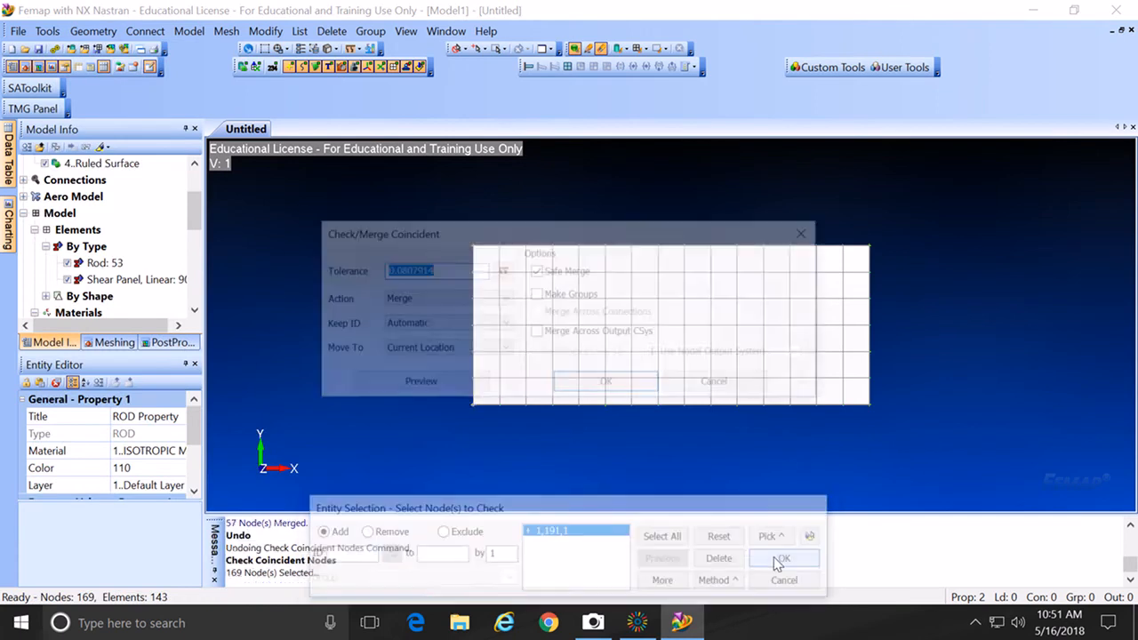
{"action": "left_click", "coordinate": [452, 384]}
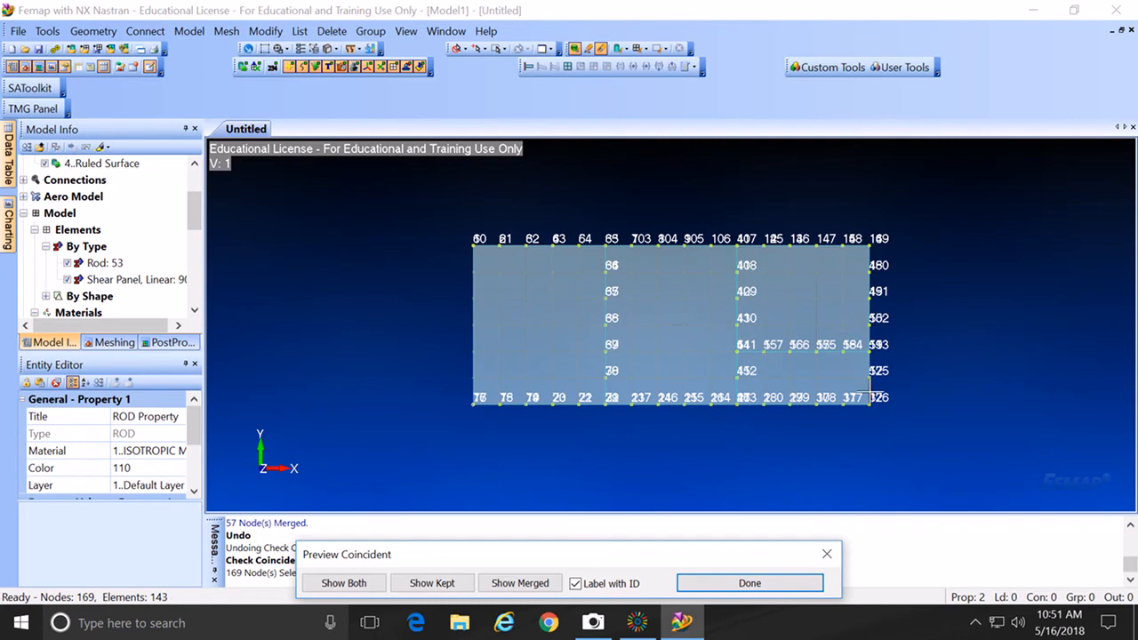
{"action": "left_click", "coordinate": [750, 584]}
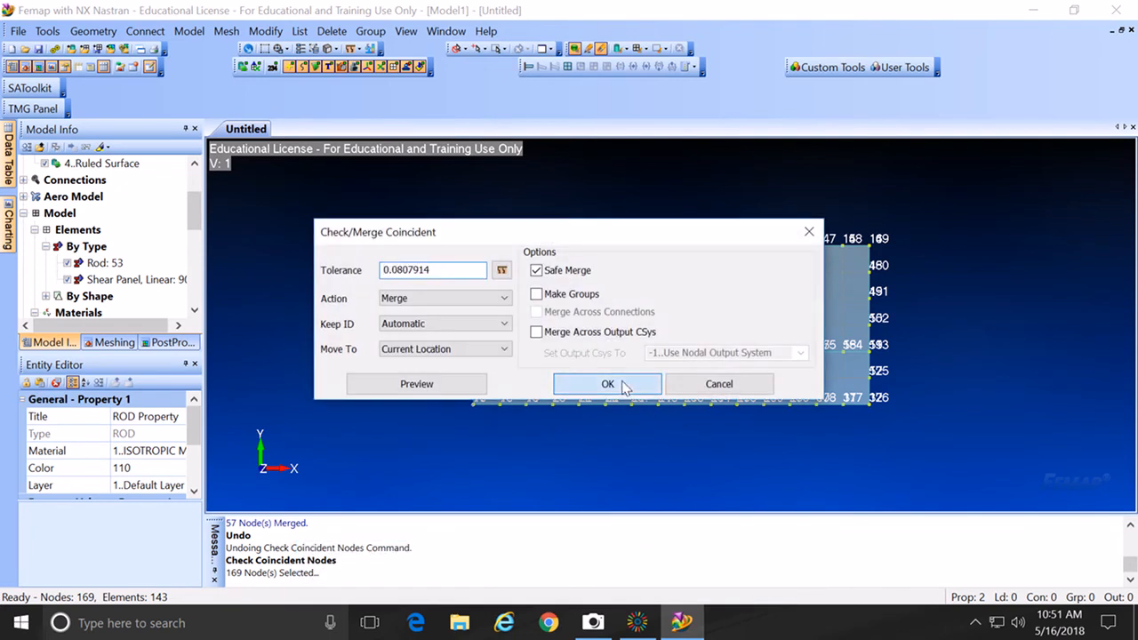
{"action": "left_click", "coordinate": [622, 385]}
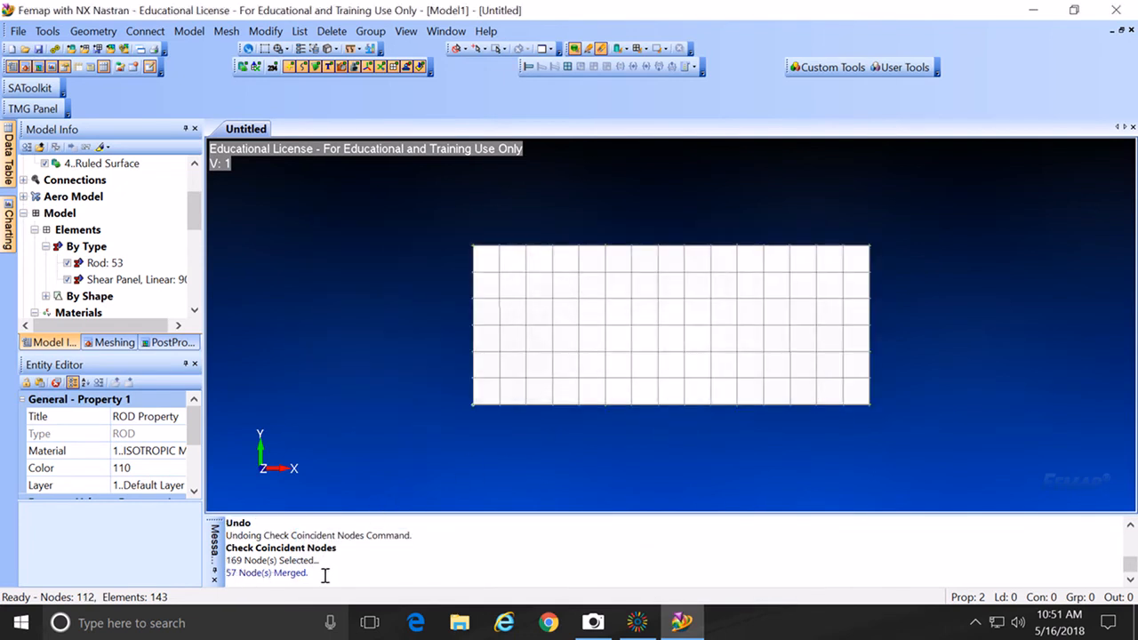
Step: Start Save As and browse the shared drive into the instructor's folder
{"action": "left_click", "coordinate": [18, 31]}
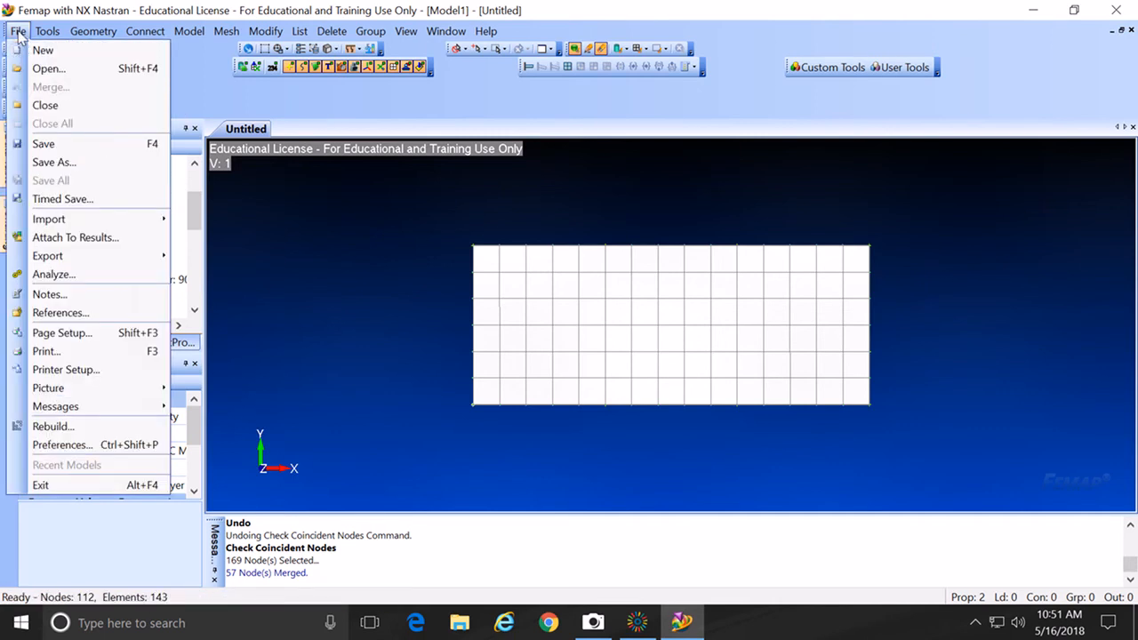
{"action": "left_click", "coordinate": [55, 163]}
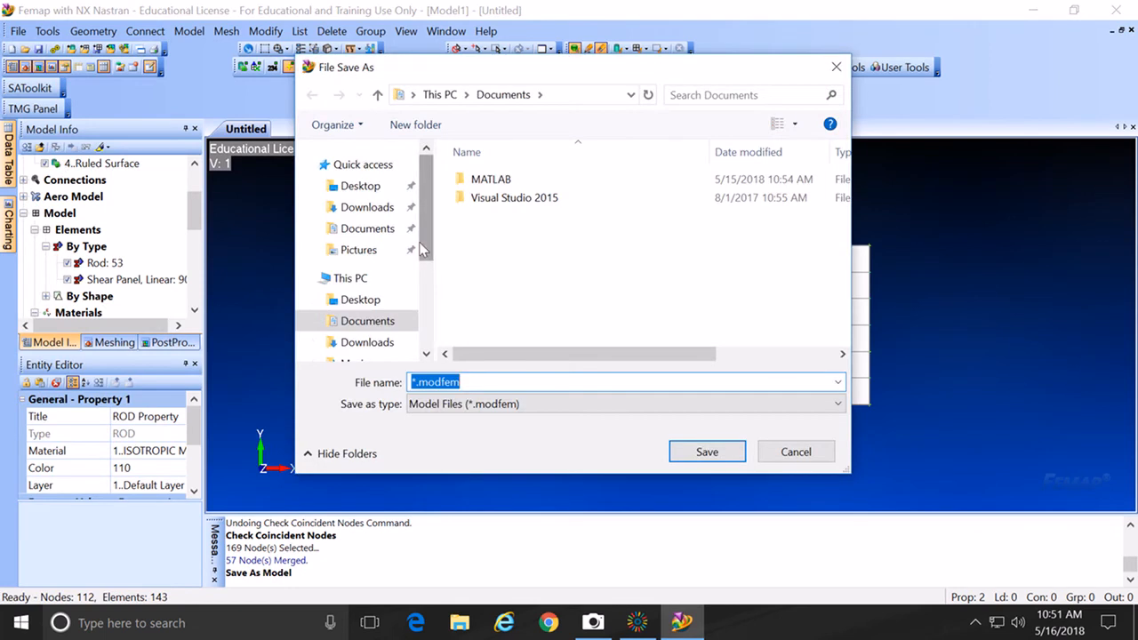
{"action": "left_click_drag", "start_coordinate": [425, 235], "coordinate": [422, 306]}
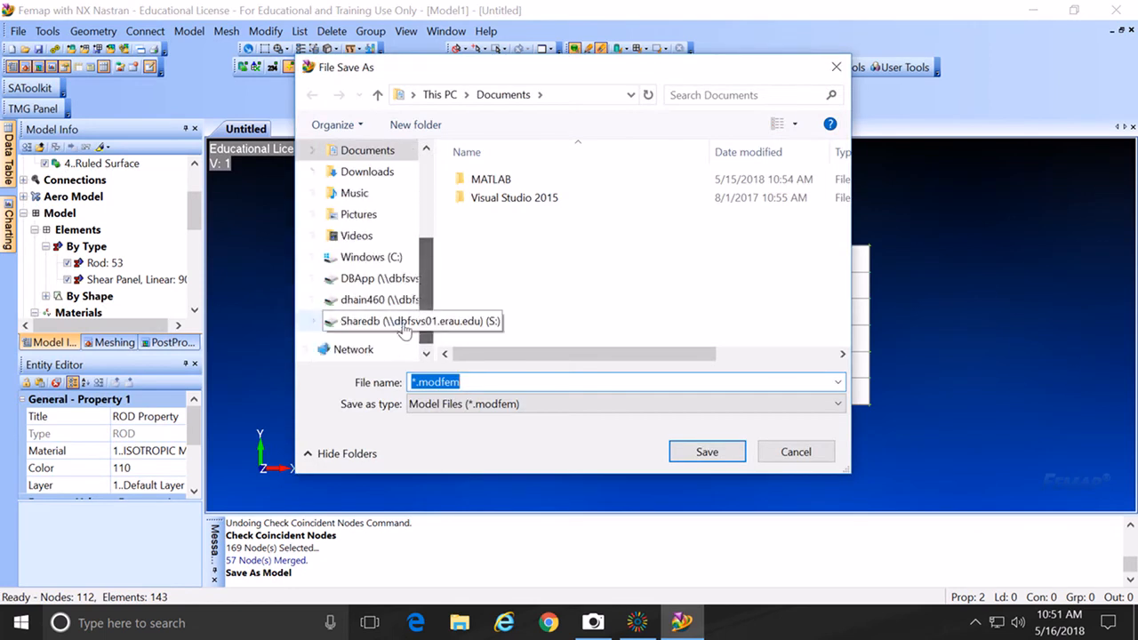
{"action": "left_click", "coordinate": [395, 325]}
{"action": "double_click", "coordinate": [485, 200]}
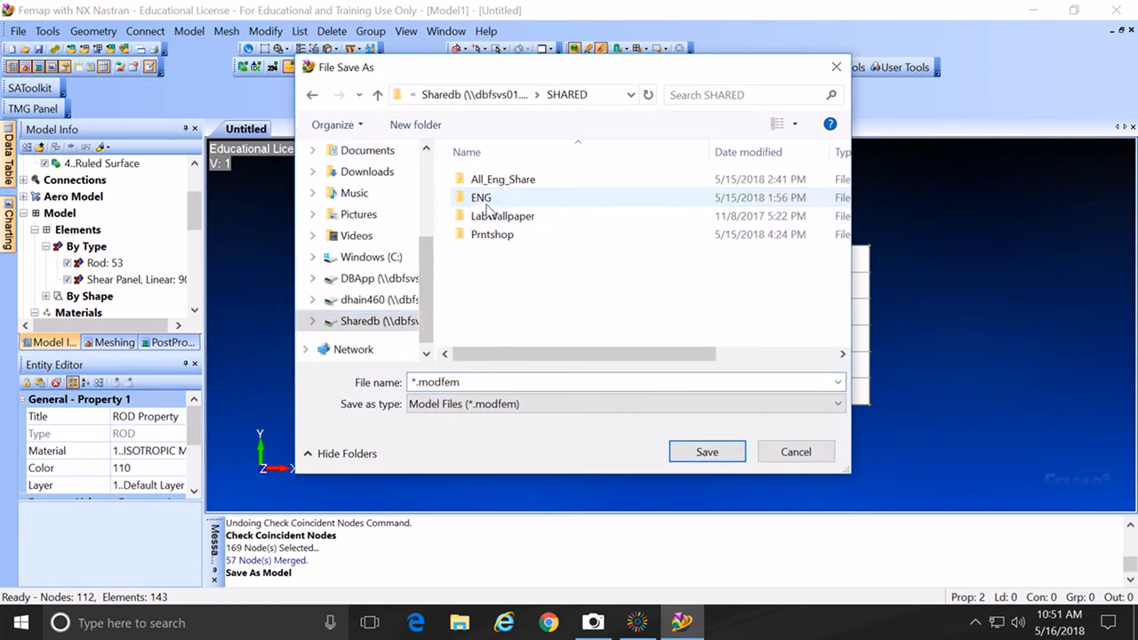
{"action": "double_click", "coordinate": [485, 181]}
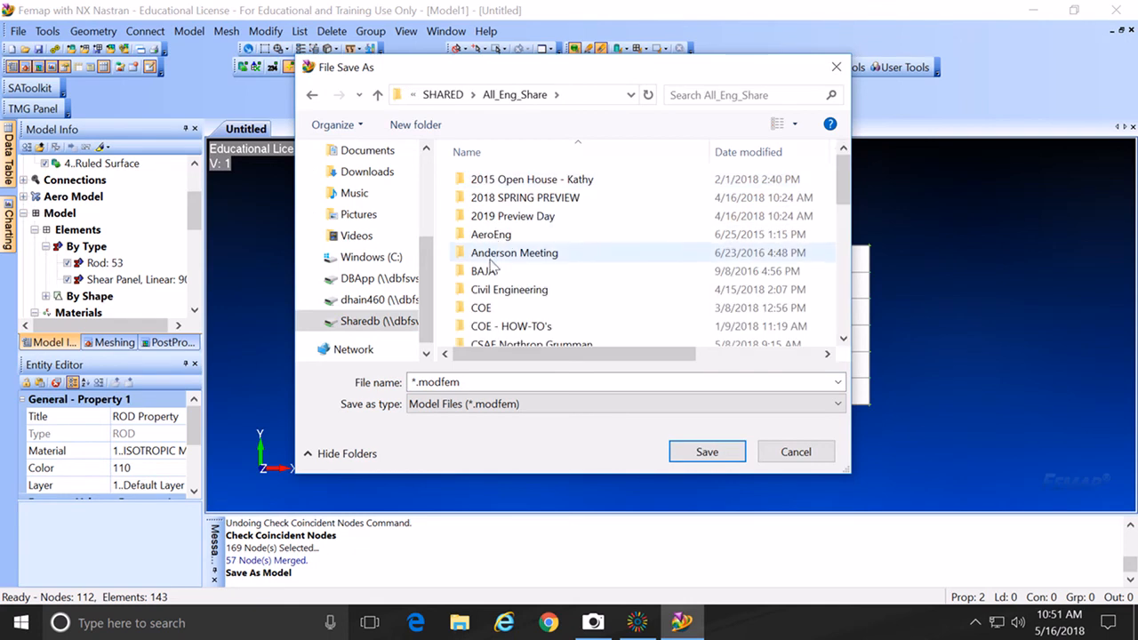
{"action": "scroll", "coordinate": [491, 263], "scroll_direction": "down", "scroll_amount": 1}
{"action": "double_click", "coordinate": [472, 326]}
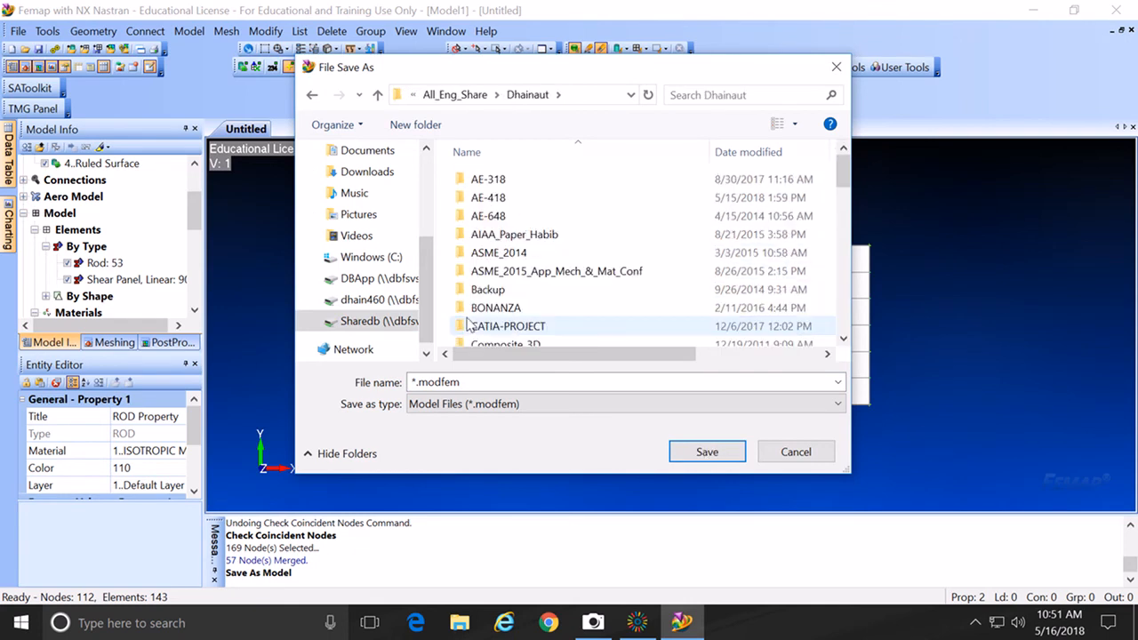
Step: Navigate into the AE-418 course folder and its Summer_A_2018 folder
{"action": "scroll", "coordinate": [469, 325], "scroll_direction": "down", "scroll_amount": 4}
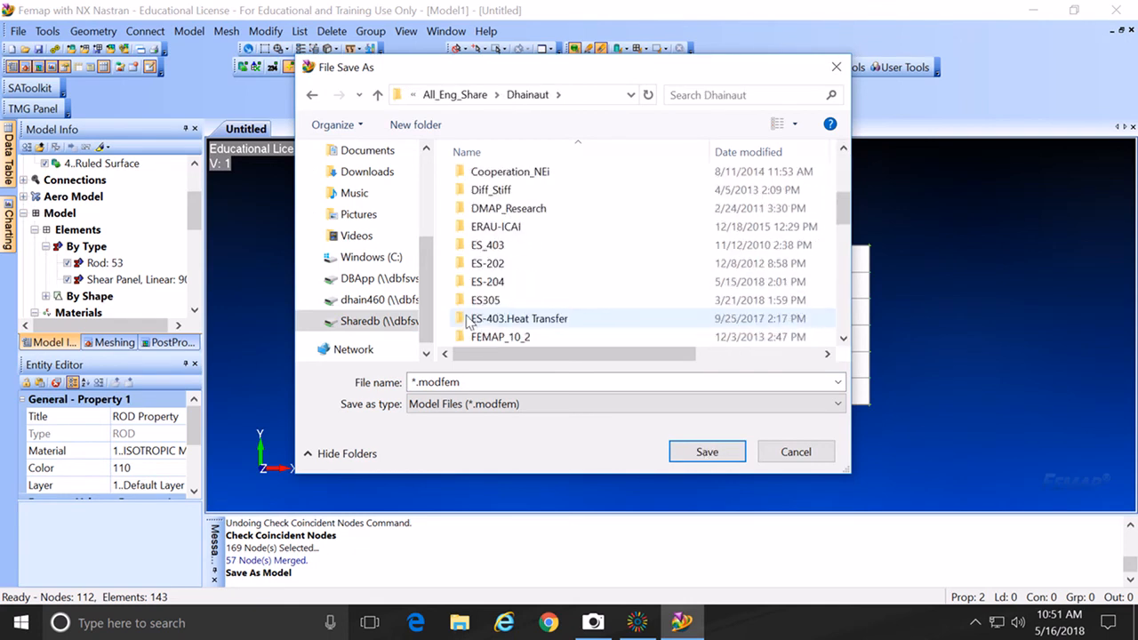
{"action": "scroll", "coordinate": [470, 322], "scroll_direction": "up", "scroll_amount": 4}
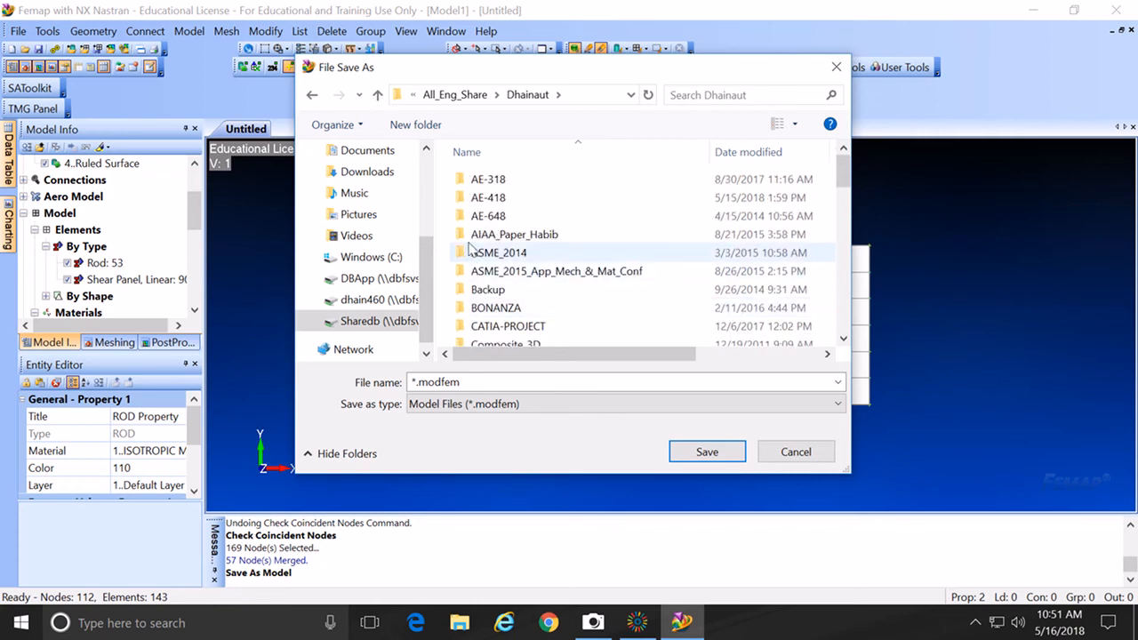
{"action": "double_click", "coordinate": [474, 200]}
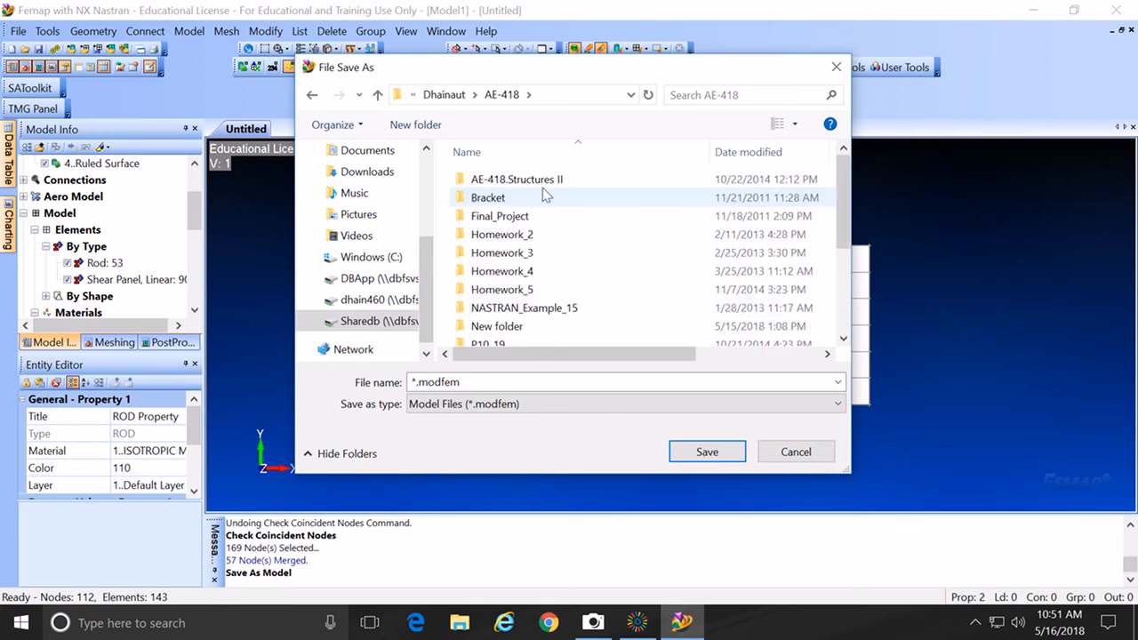
{"action": "scroll", "coordinate": [548, 252], "scroll_direction": "down", "scroll_amount": 3}
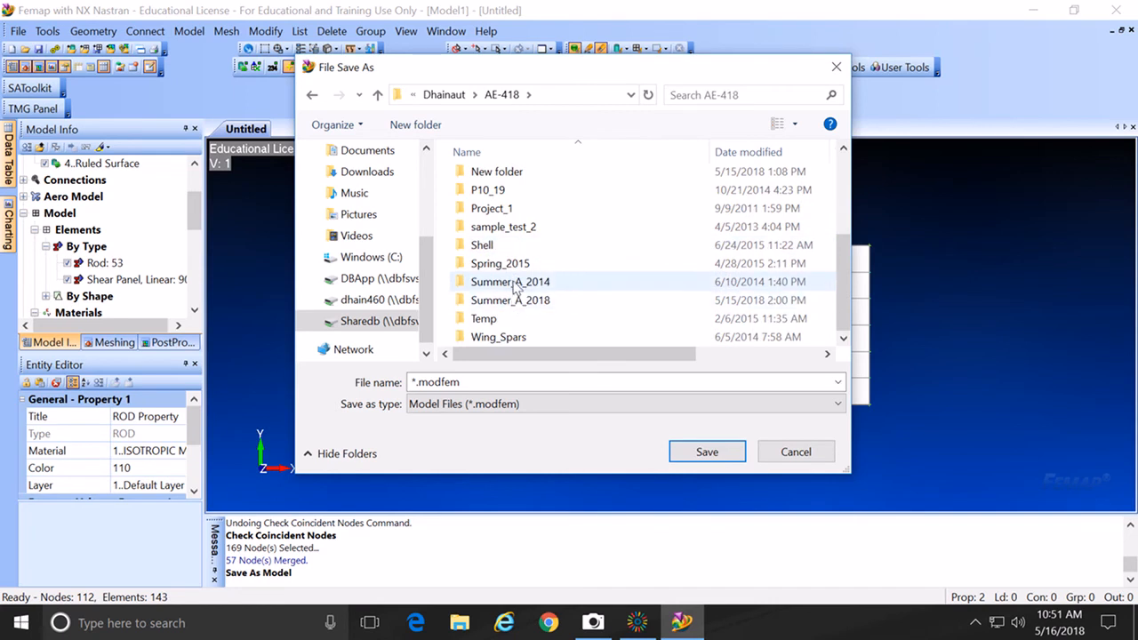
{"action": "double_click", "coordinate": [474, 306]}
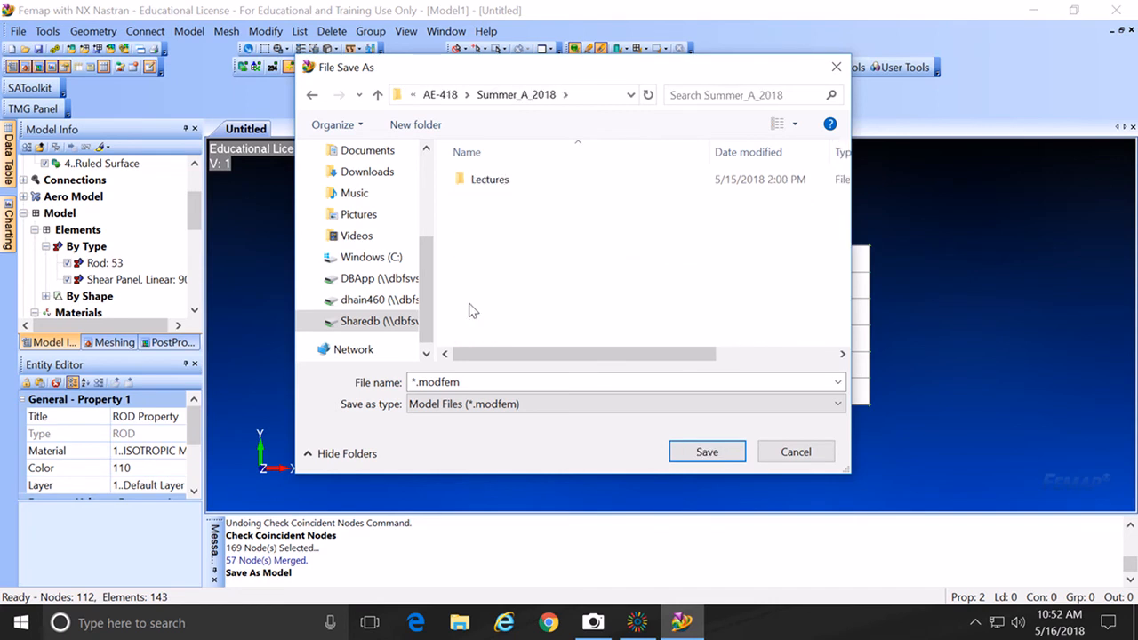
{"action": "left_click", "coordinate": [473, 184]}
{"action": "double_click", "coordinate": [473, 182]}
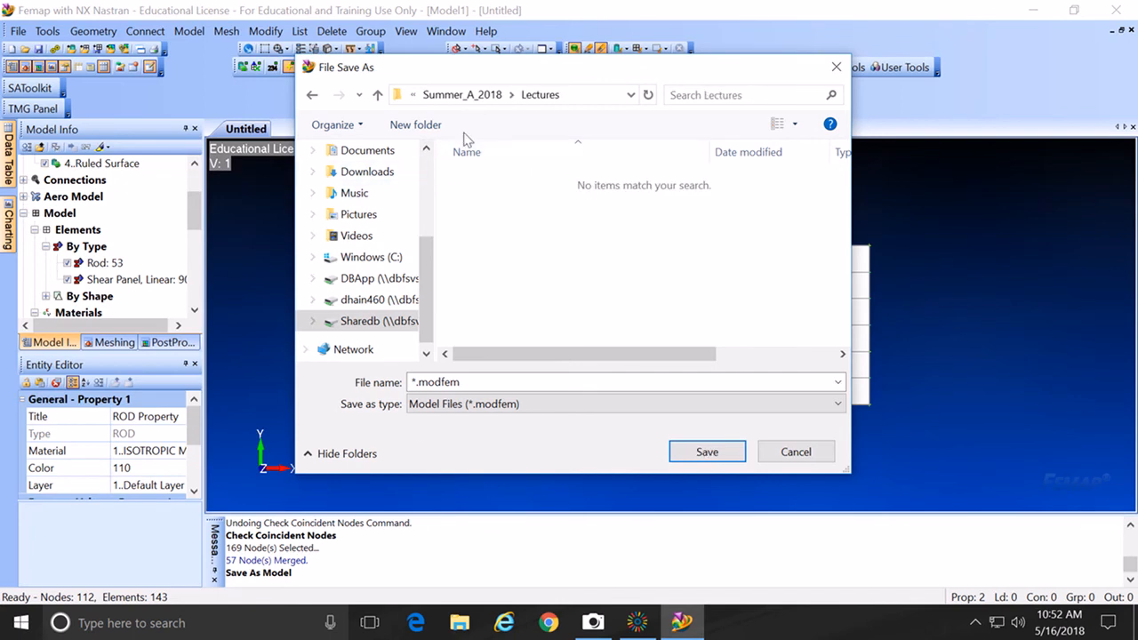
{"action": "left_click", "coordinate": [312, 96]}
Step: Create a new folder named Nastran_1 in Summer_A_2018 and open it
{"action": "right_click", "coordinate": [469, 204]}
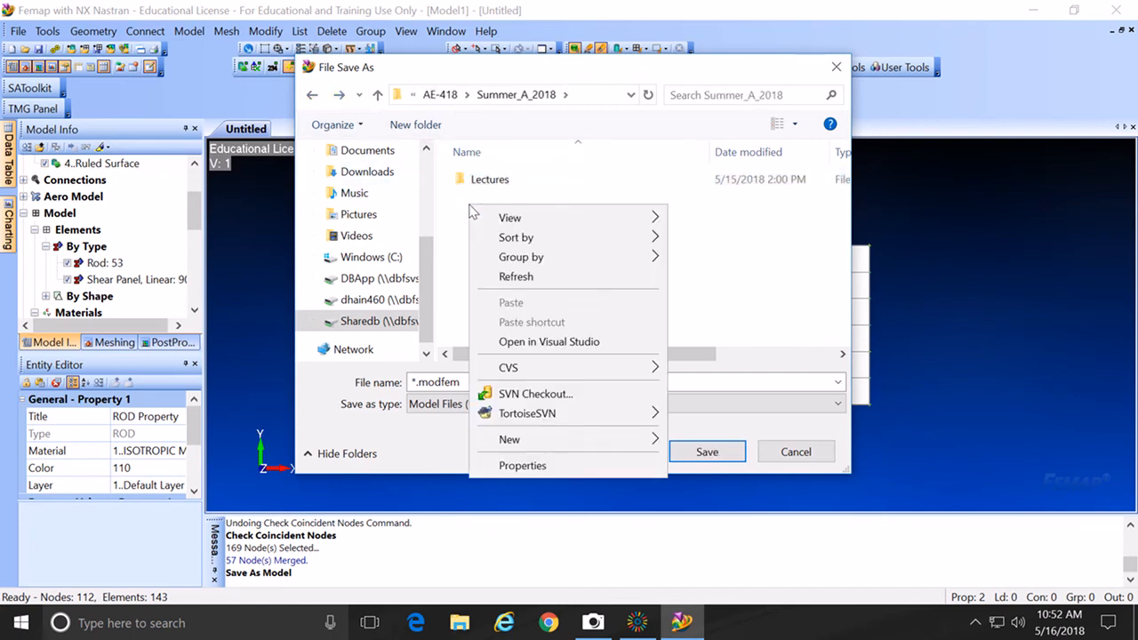
{"action": "mouse_move", "coordinate": [528, 441]}
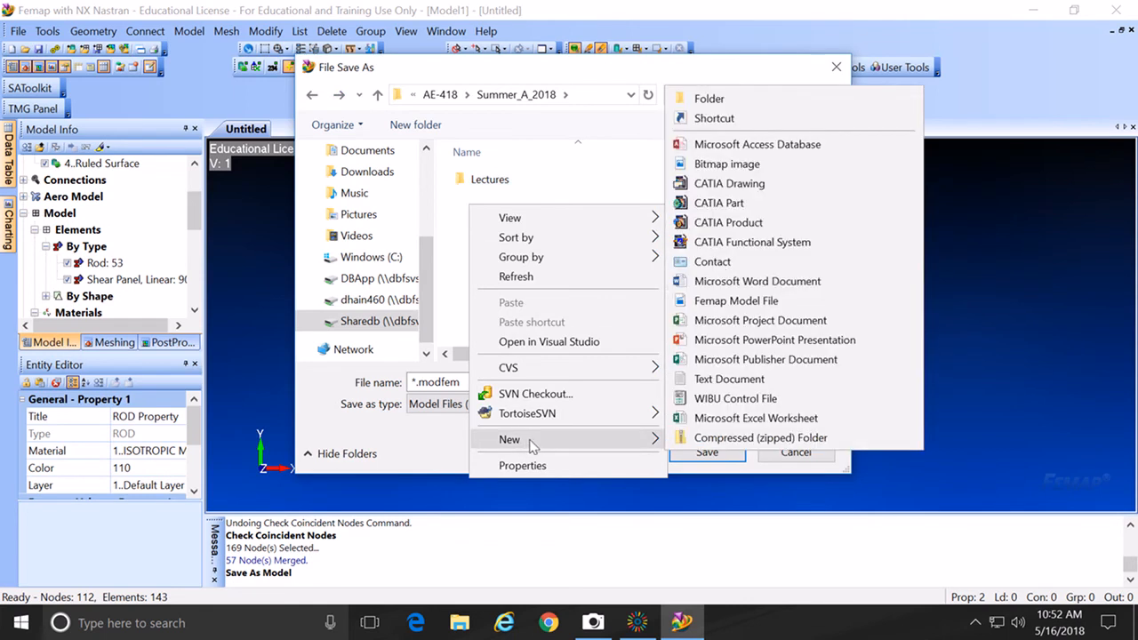
{"action": "left_click", "coordinate": [737, 99]}
{"action": "type", "text": "Nastran_1"}
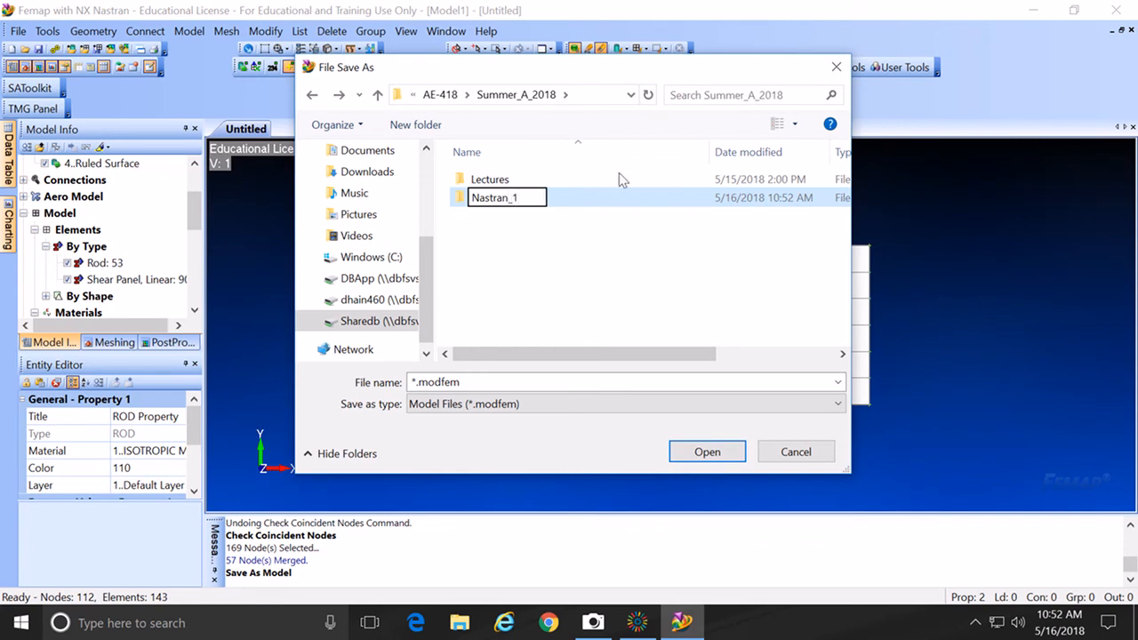
{"action": "left_click", "coordinate": [569, 236]}
{"action": "double_click", "coordinate": [462, 200]}
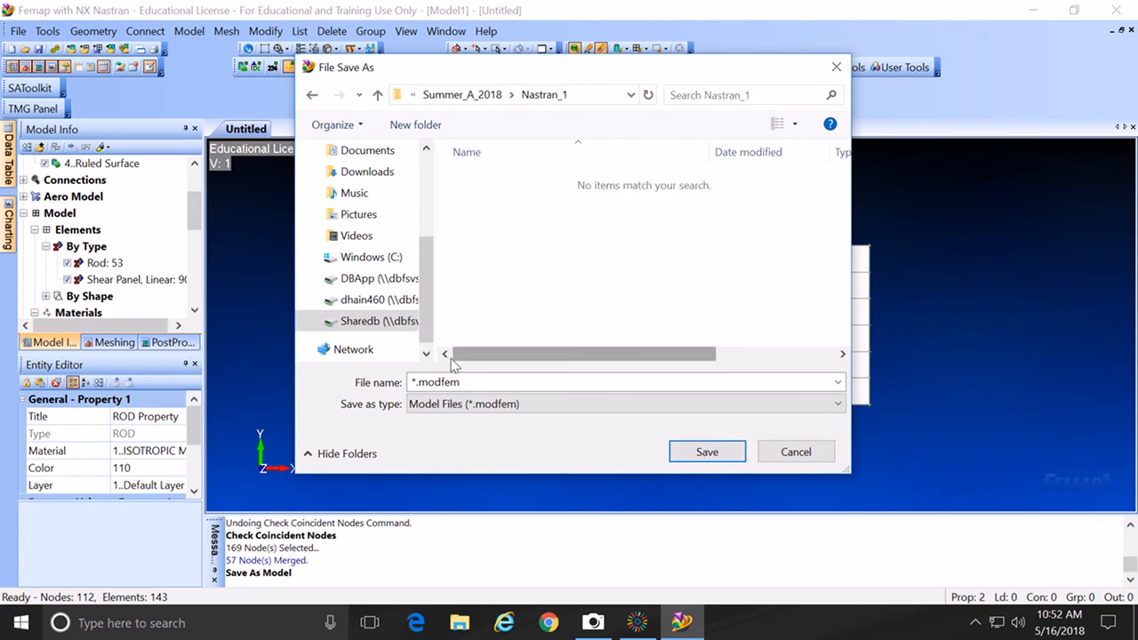
Step: Save the model there as Example_1.modfem
{"action": "double_click", "coordinate": [416, 382]}
{"action": "type", "text": "model"}
{"action": "key", "text": "BackSpace"}
{"action": "key", "text": "BackSpace"}
{"action": "key", "text": "BackSpace"}
{"action": "key", "text": "BackSpace"}
{"action": "key", "text": "BackSpace"}
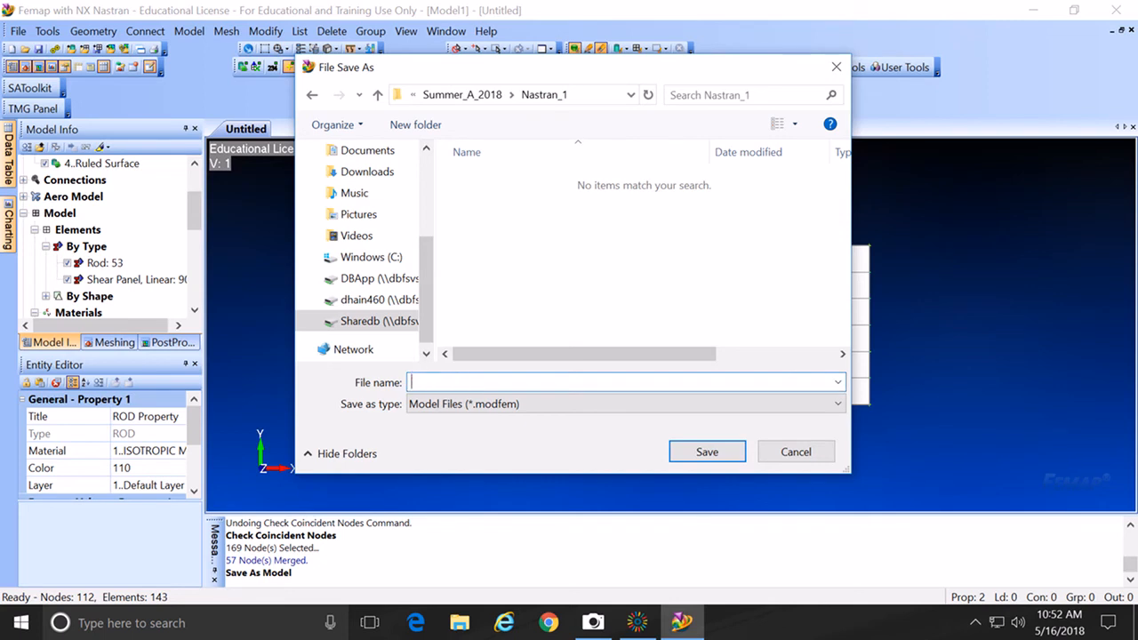
{"action": "type", "text": "Example_1"}
{"action": "left_click", "coordinate": [710, 453]}
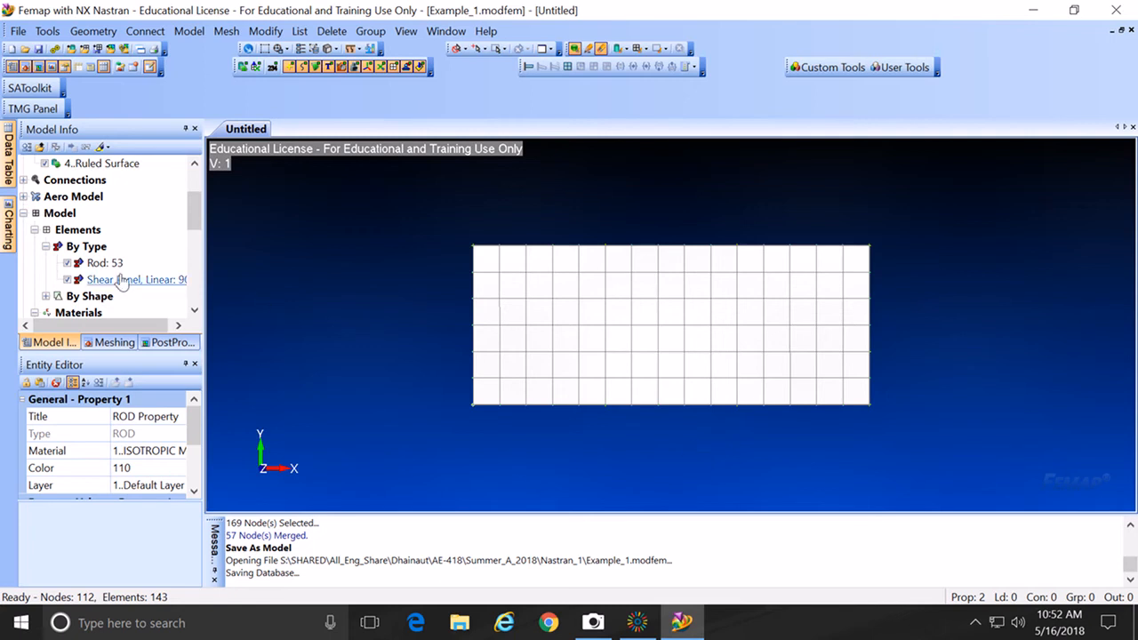
Step: Hide and show rod and shear panel elements in turn to inspect each type separately
{"action": "left_click", "coordinate": [68, 264]}
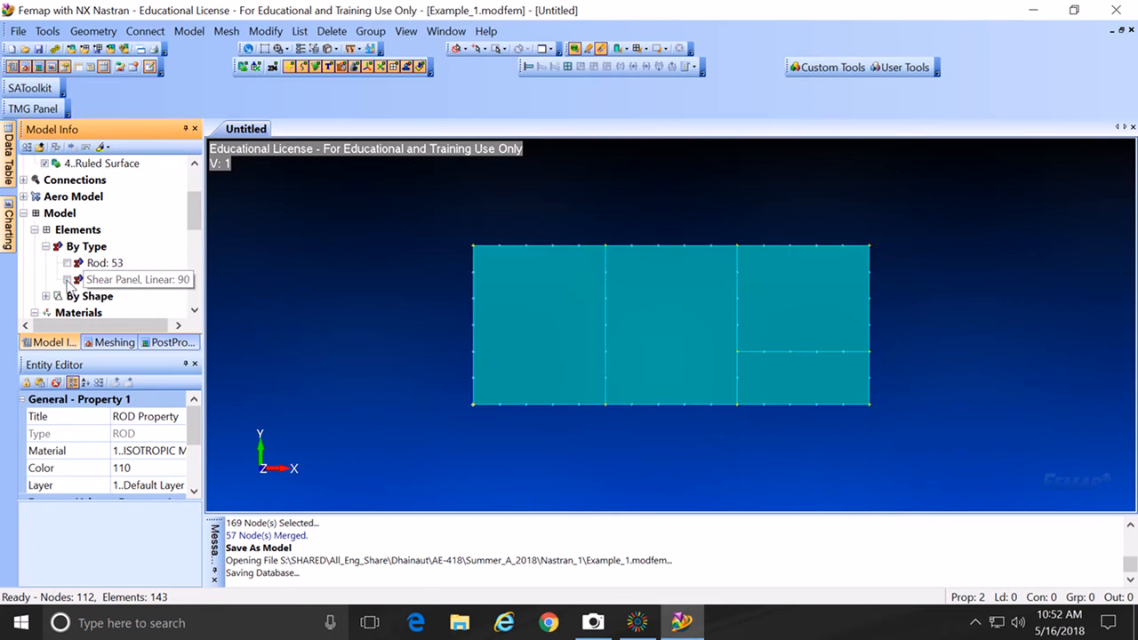
{"action": "left_click", "coordinate": [68, 281]}
{"action": "left_click", "coordinate": [68, 263]}
{"action": "left_click", "coordinate": [67, 263]}
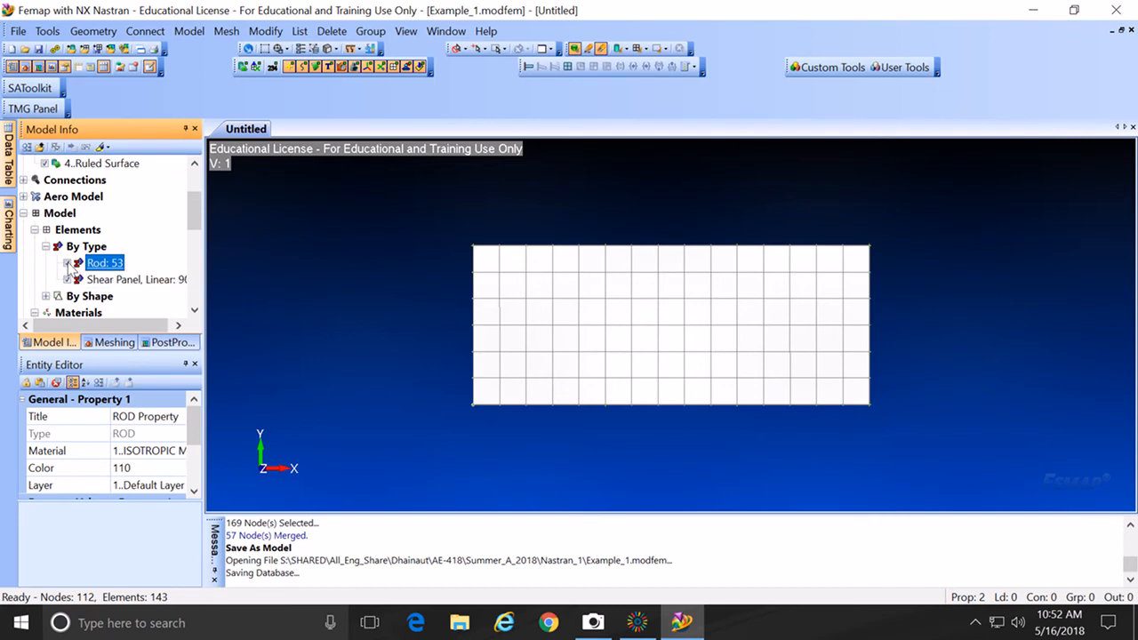
{"action": "left_click", "coordinate": [67, 281]}
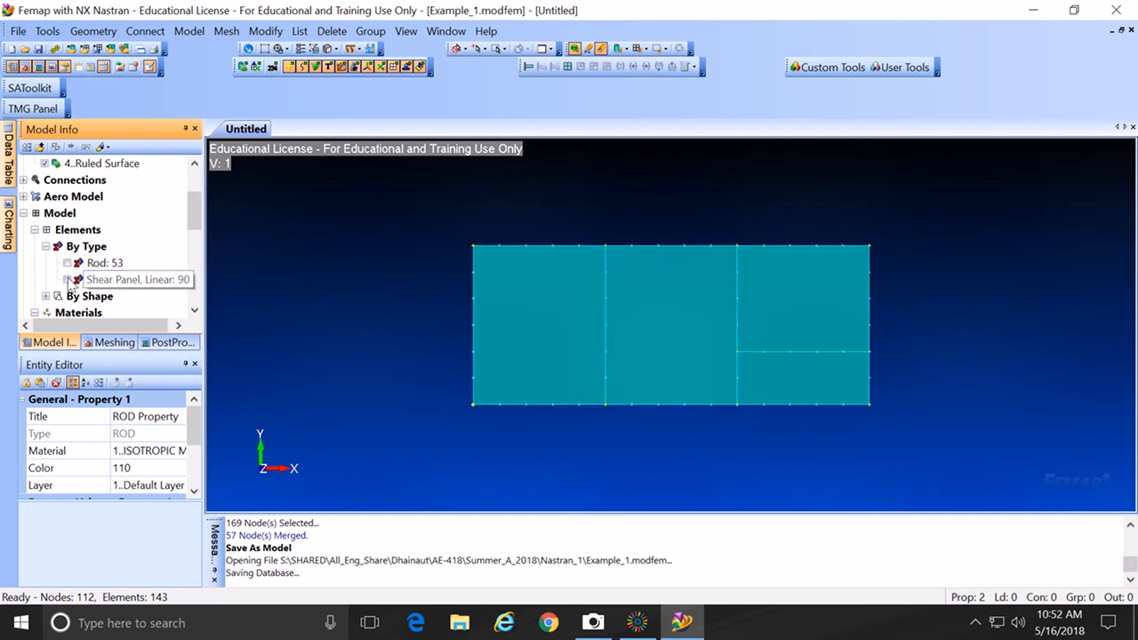
Step: Show rods and shear panels together again and bring up the Model load options
{"action": "left_click", "coordinate": [73, 281]}
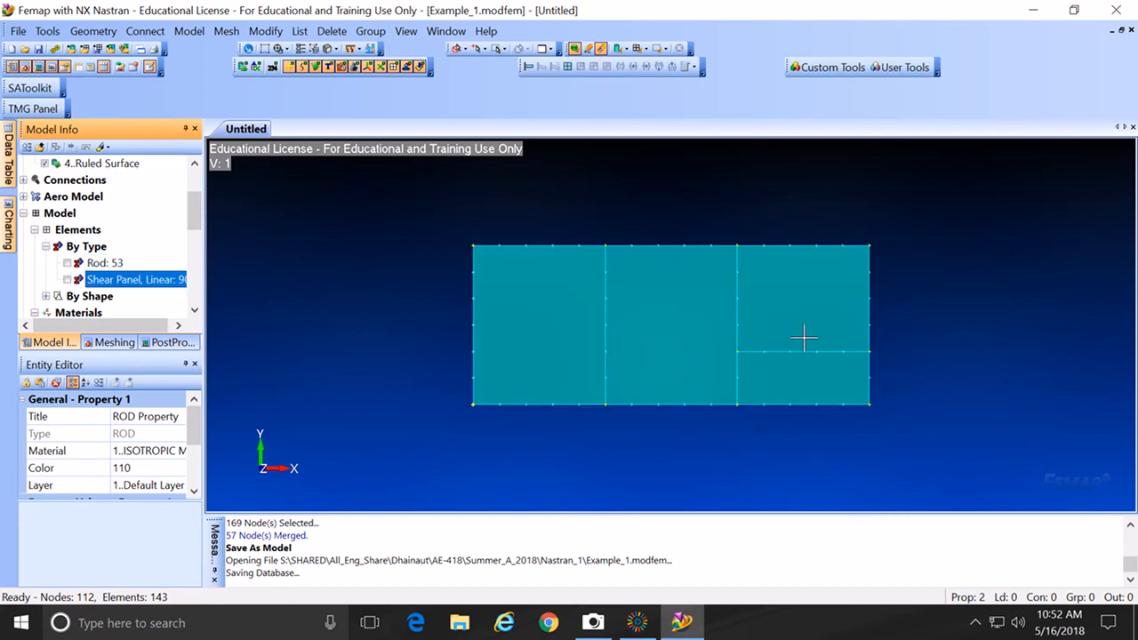
{"action": "left_click", "coordinate": [69, 263]}
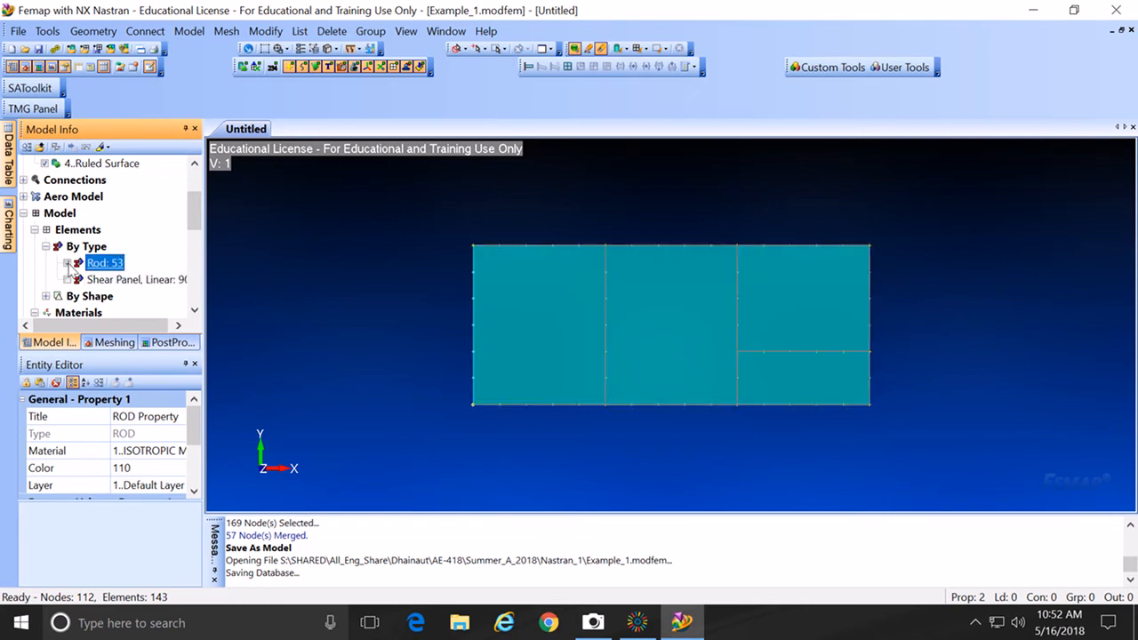
{"action": "left_click", "coordinate": [68, 280]}
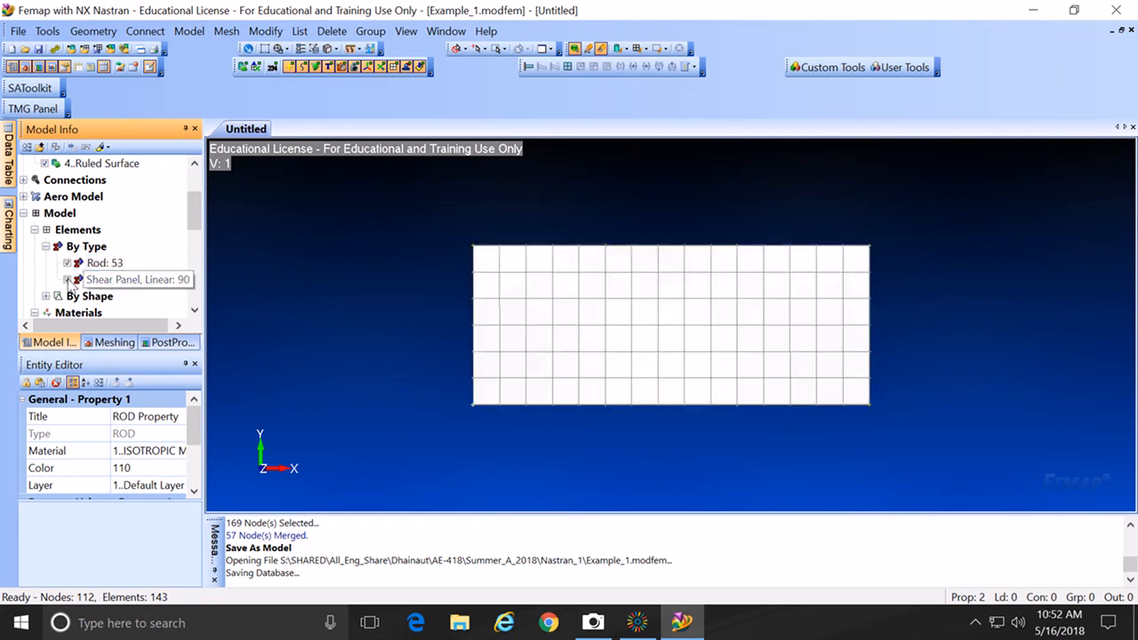
{"action": "left_click", "coordinate": [189, 34]}
{"action": "mouse_move", "coordinate": [201, 169]}
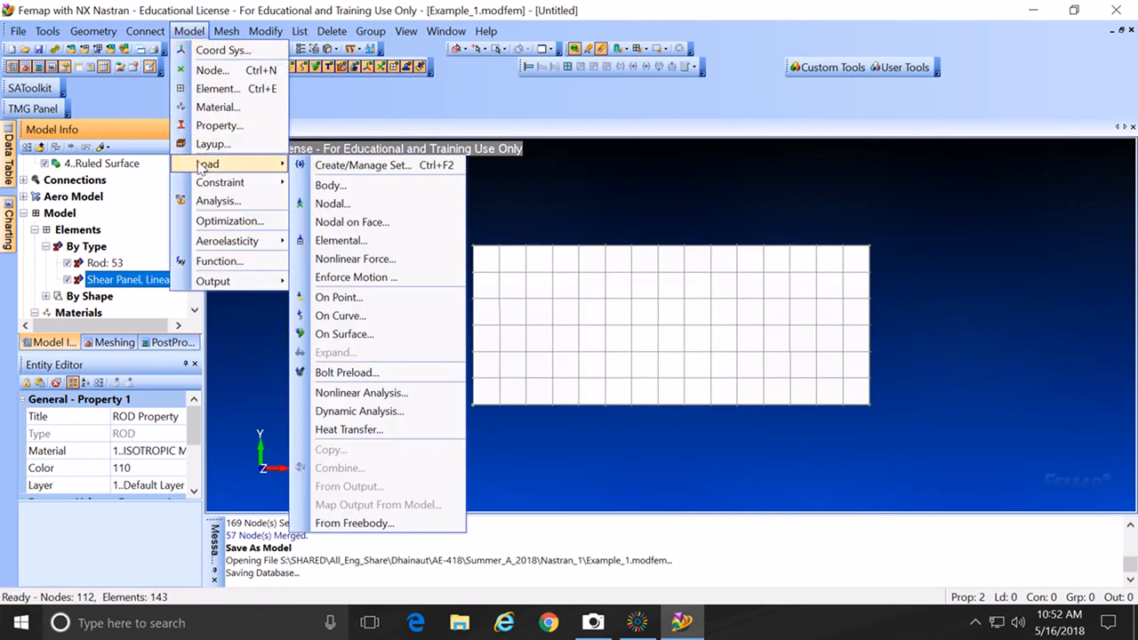
Step: Create a new load set and pick node 51 on the panel's right edge
{"action": "left_click", "coordinate": [329, 204]}
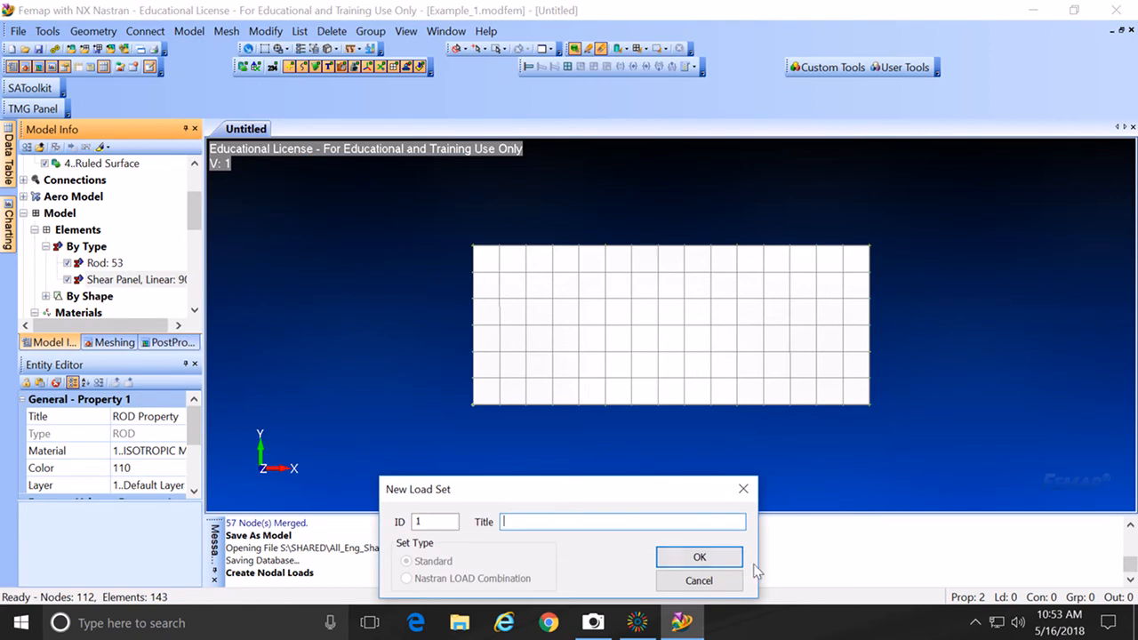
{"action": "left_click", "coordinate": [698, 559]}
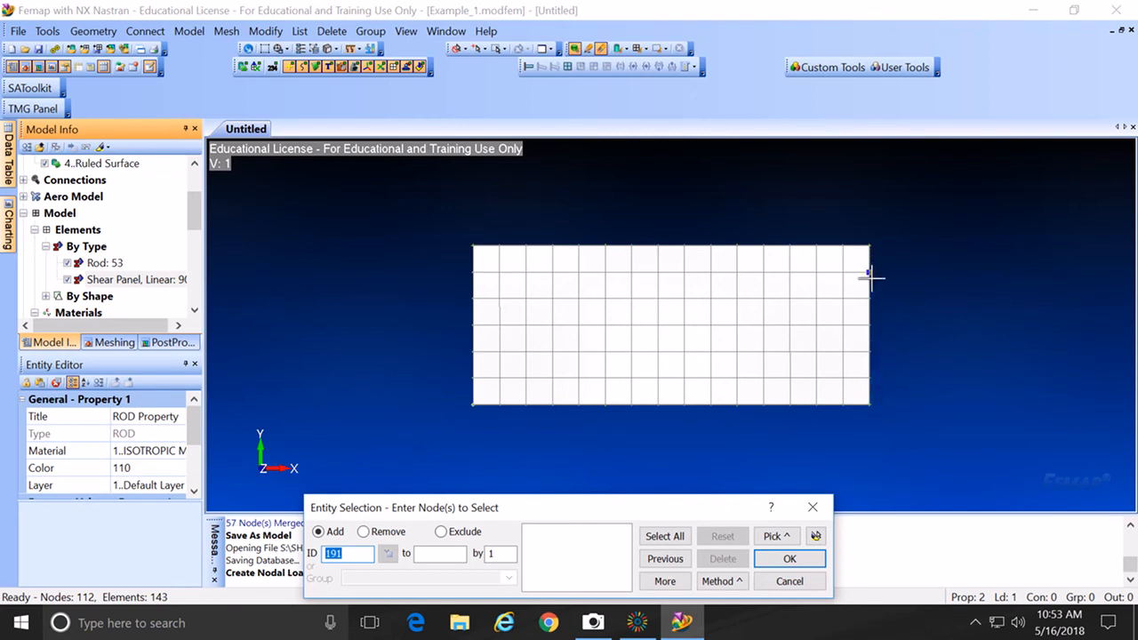
{"action": "left_click", "coordinate": [874, 352]}
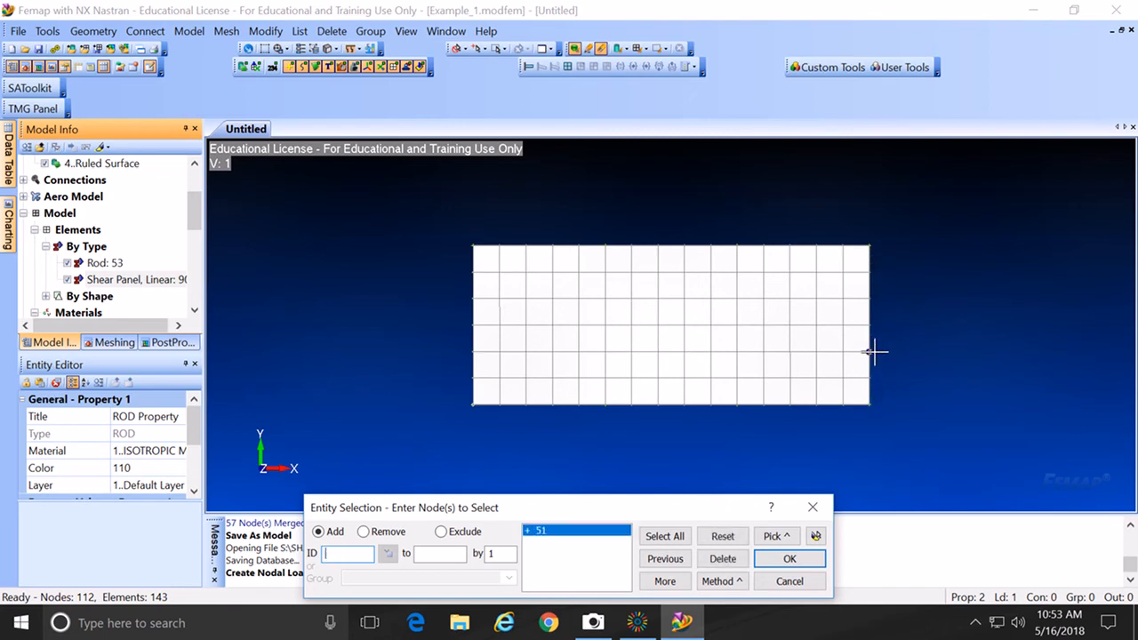
{"action": "left_click", "coordinate": [790, 559]}
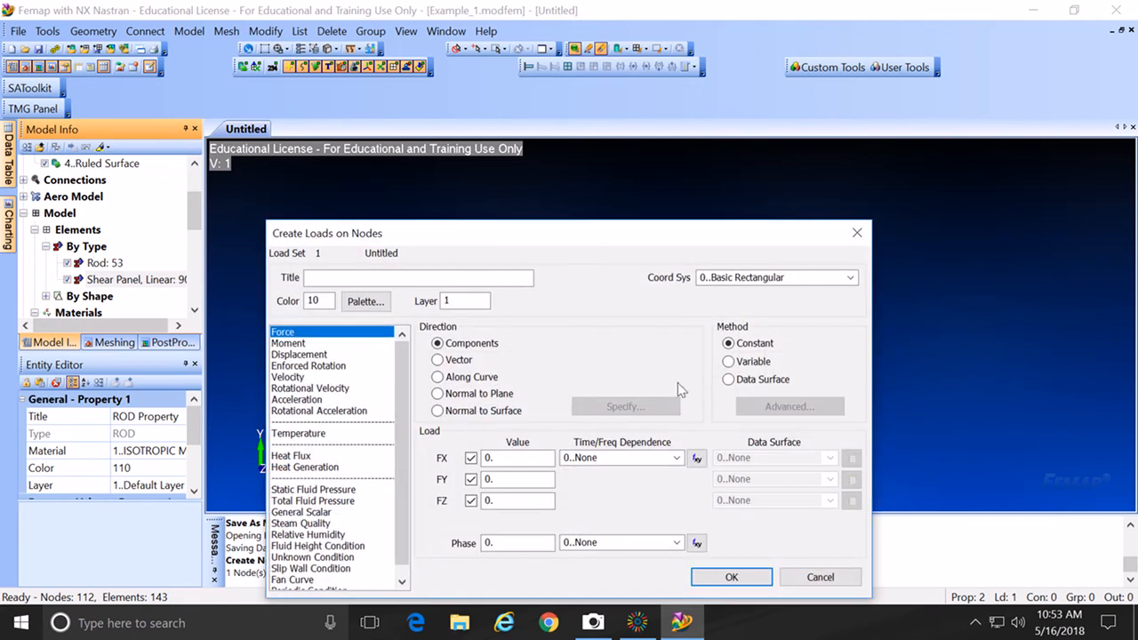
Step: Apply a 4000 force there with FX 3464.101615 and FY -2000
{"action": "left_click_drag", "start_coordinate": [609, 241], "coordinate": [559, 194]}
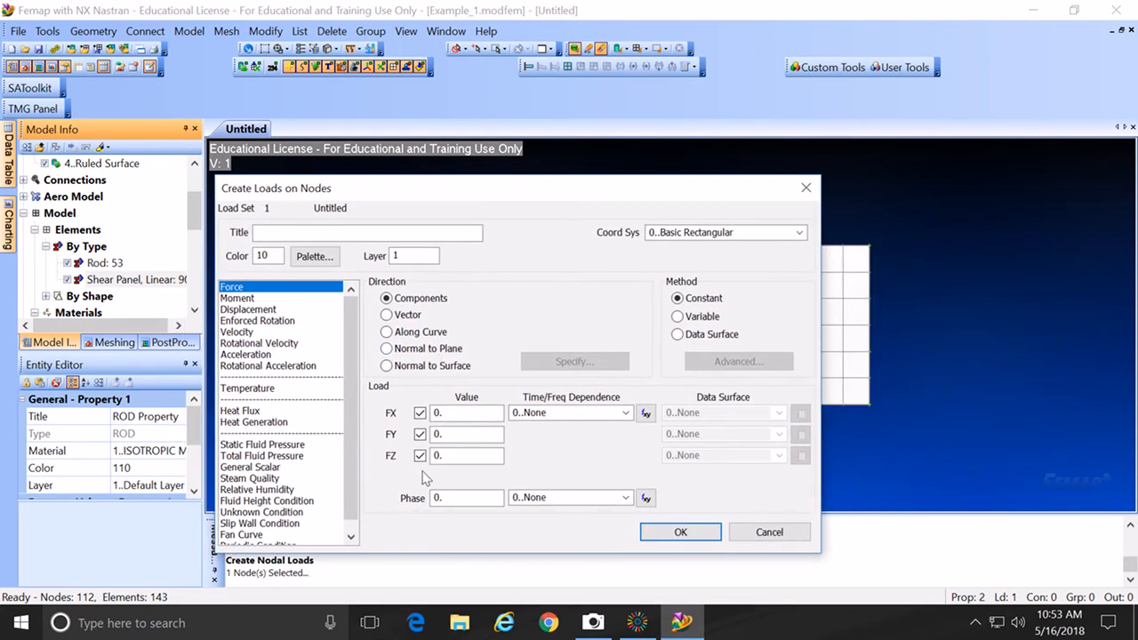
{"action": "double_click", "coordinate": [436, 433]}
{"action": "type", "text": "-2000"}
{"action": "double_click", "coordinate": [435, 414]}
{"action": "type", "text": "3464.101615"}
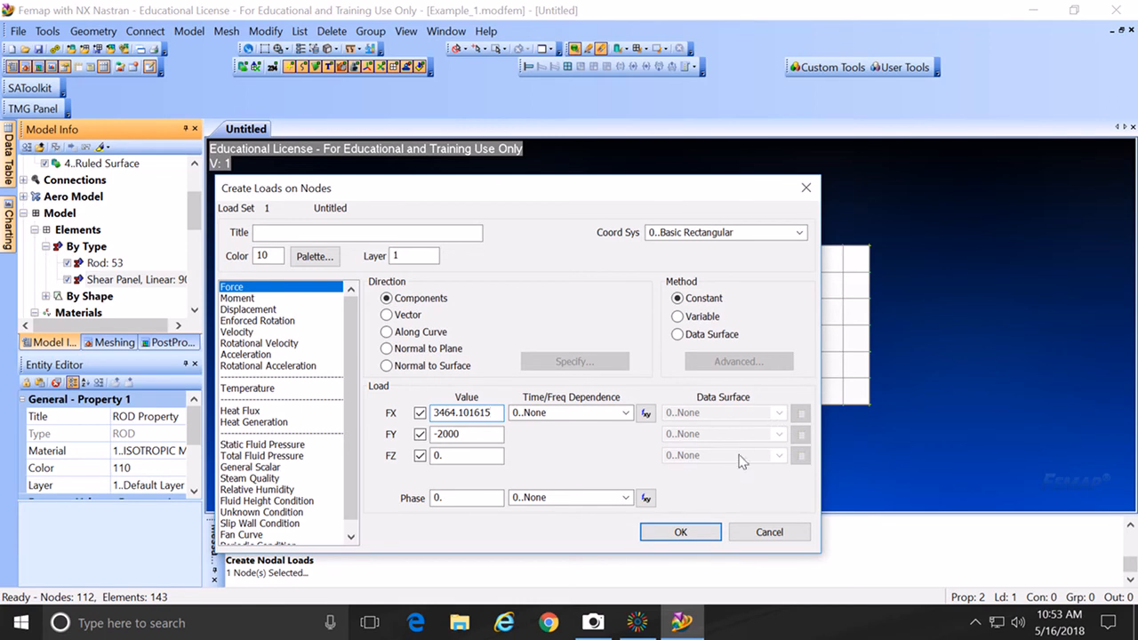
{"action": "left_click", "coordinate": [681, 532]}
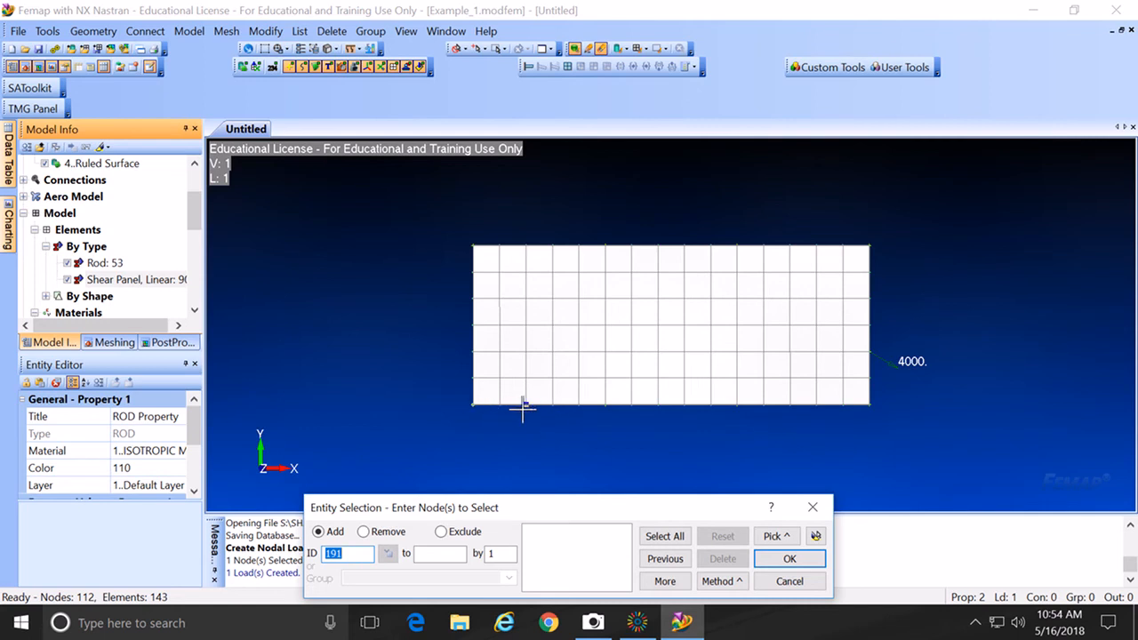
Step: Apply a downward FY -5000 force at bottom-edge node 22
{"action": "left_click", "coordinate": [605, 408]}
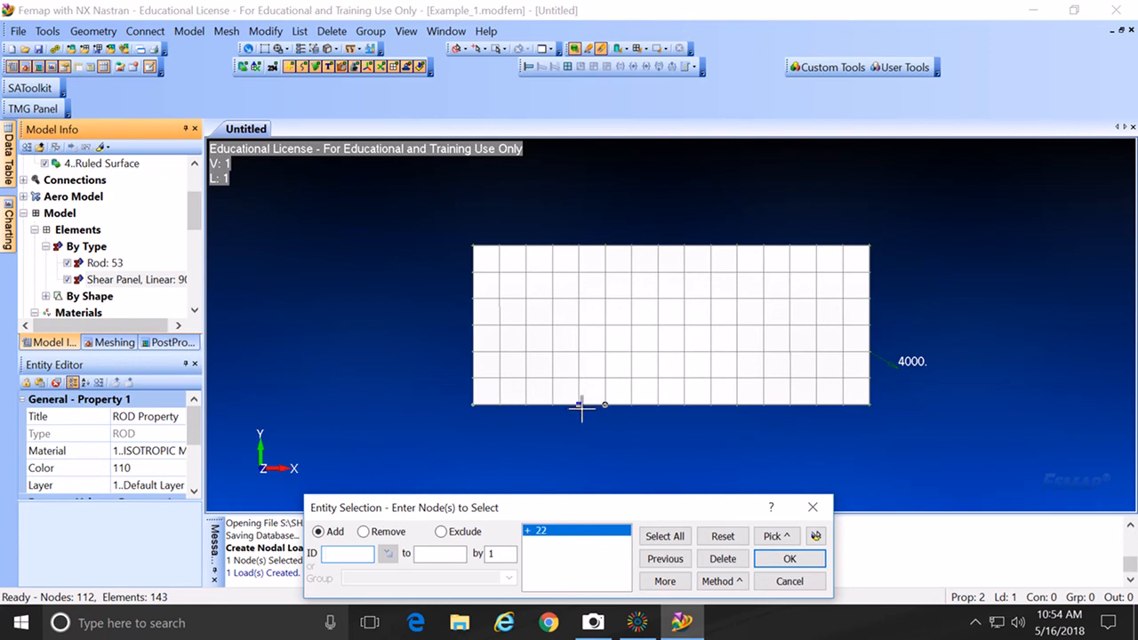
{"action": "left_click", "coordinate": [790, 558]}
{"action": "double_click", "coordinate": [495, 479]}
{"action": "type", "text": "-5000"}
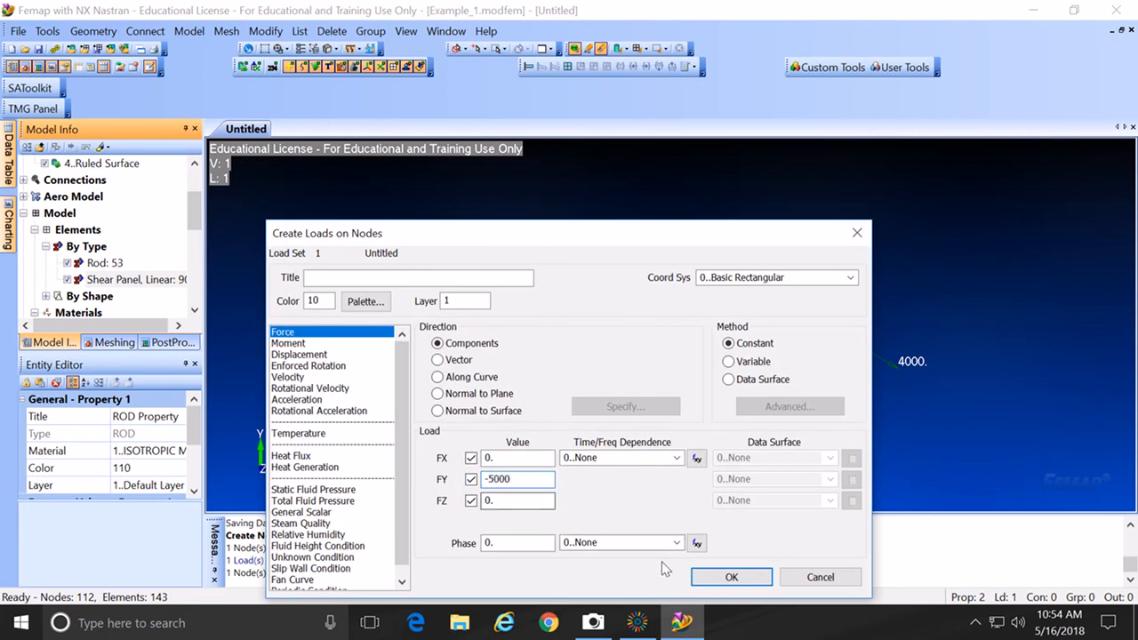
{"action": "left_click", "coordinate": [708, 577]}
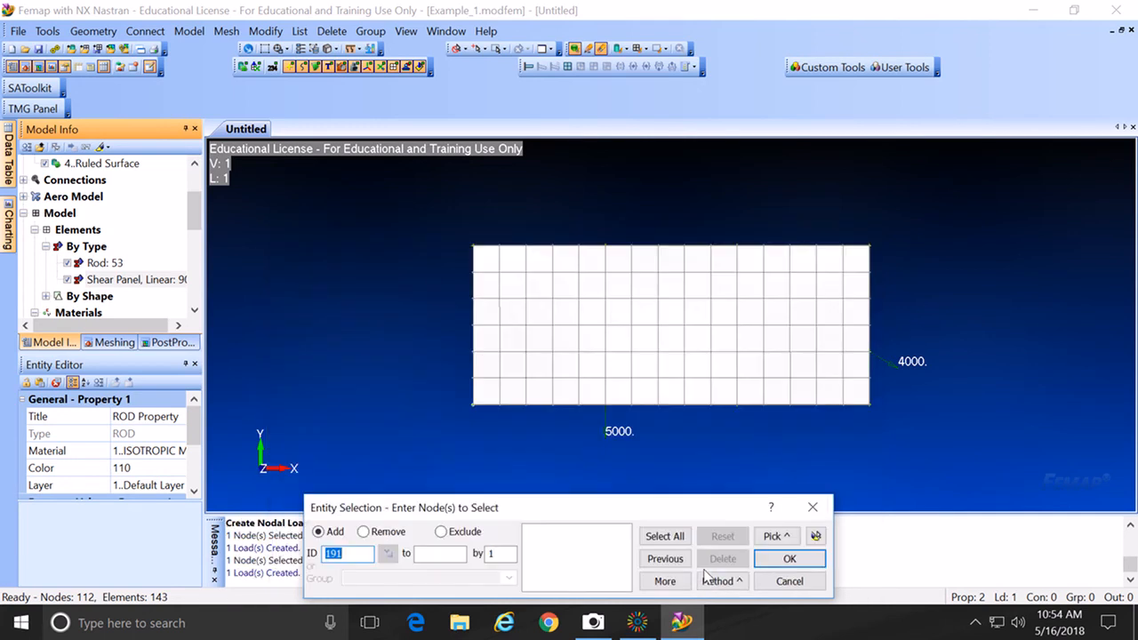
{"action": "left_click", "coordinate": [790, 580]}
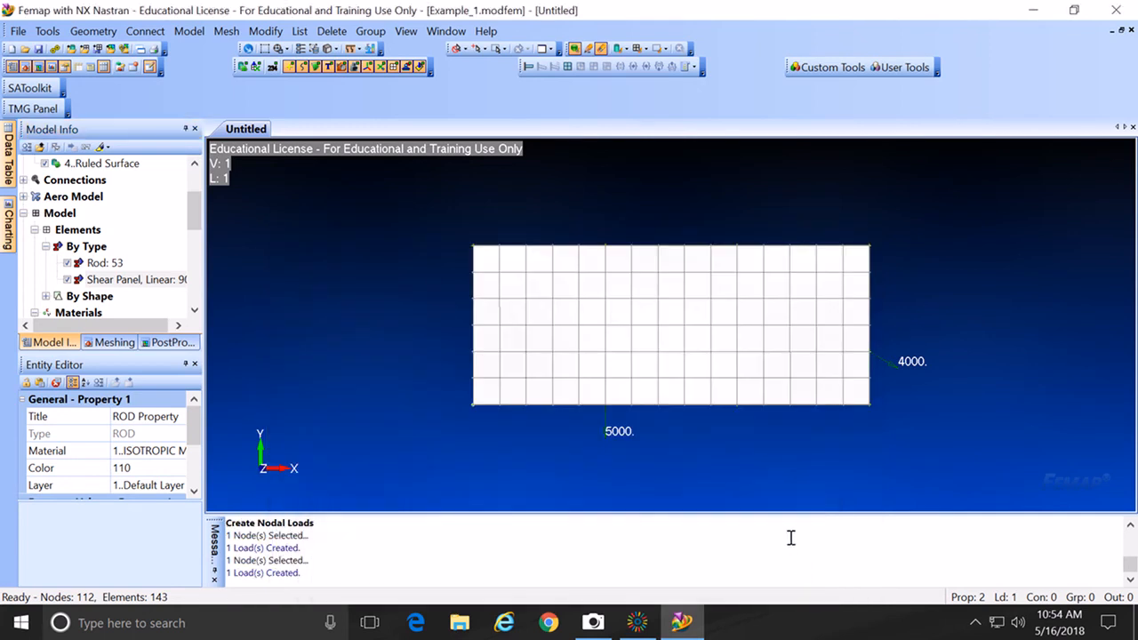
Step: Hide and re-show the shear panel elements to view the surfaces
{"action": "left_click", "coordinate": [68, 280]}
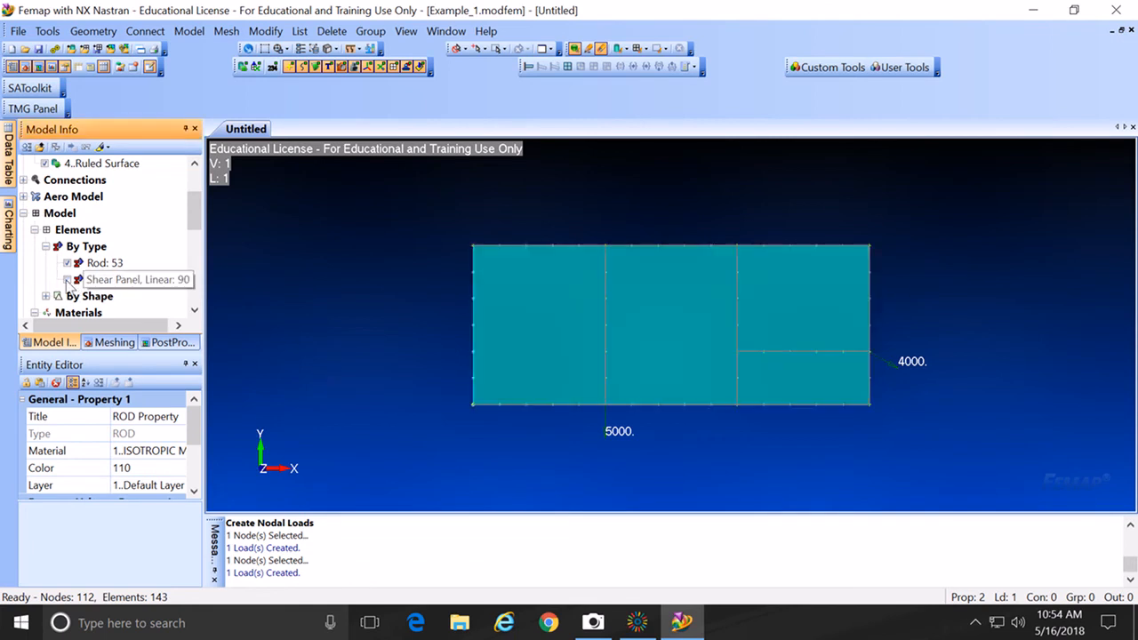
{"action": "left_click", "coordinate": [69, 280]}
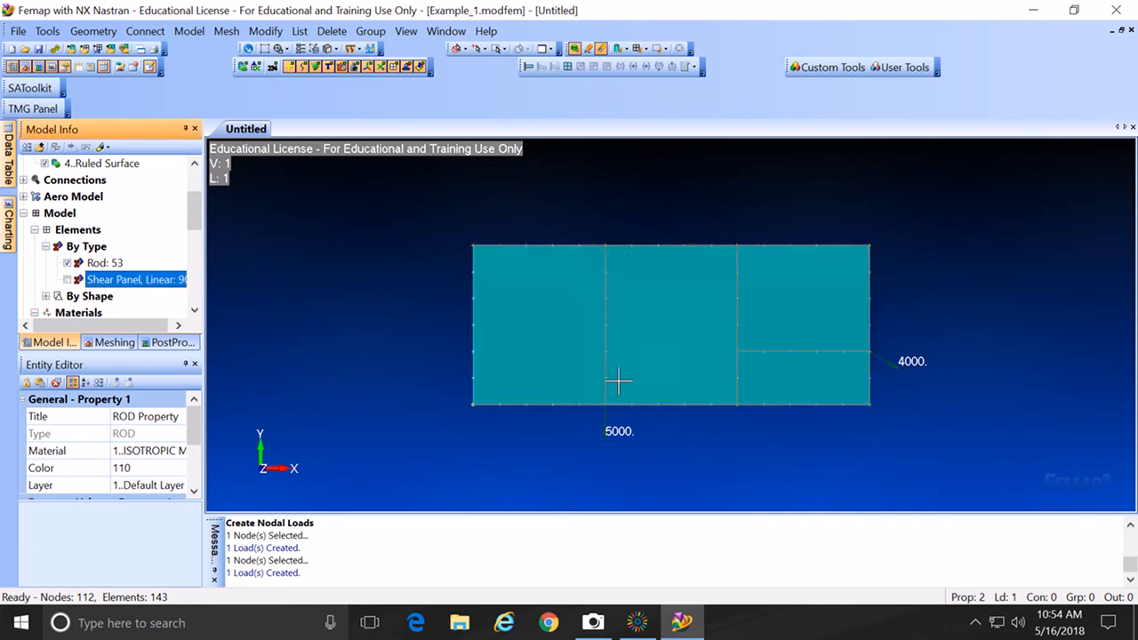
{"action": "left_click", "coordinate": [68, 280]}
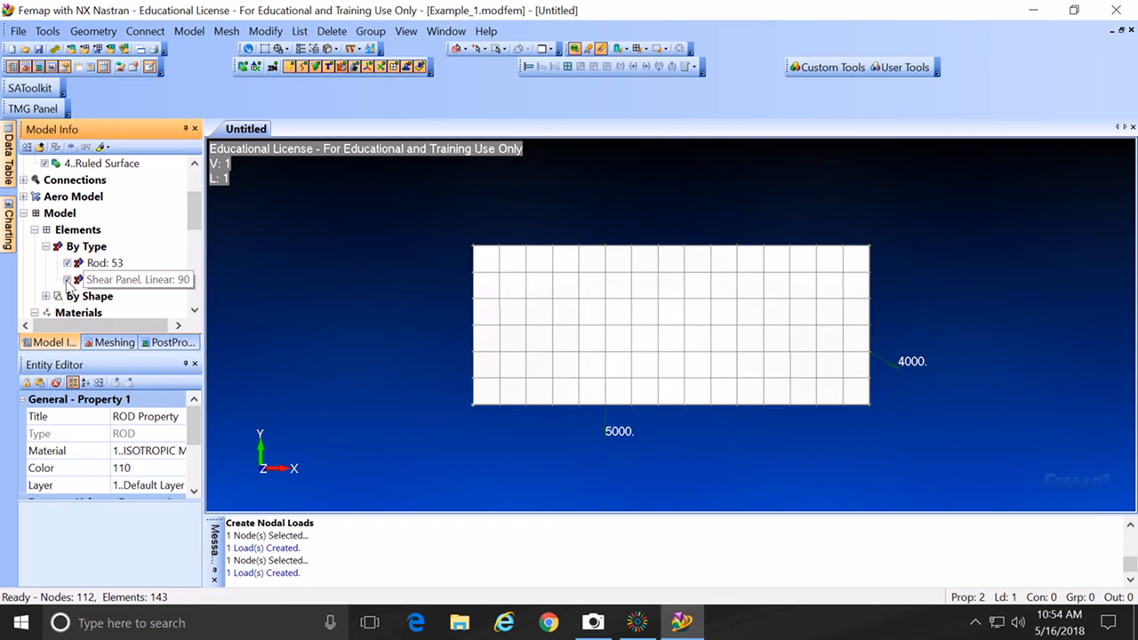
Step: Start a new nodal constraint set
{"action": "left_click", "coordinate": [93, 278]}
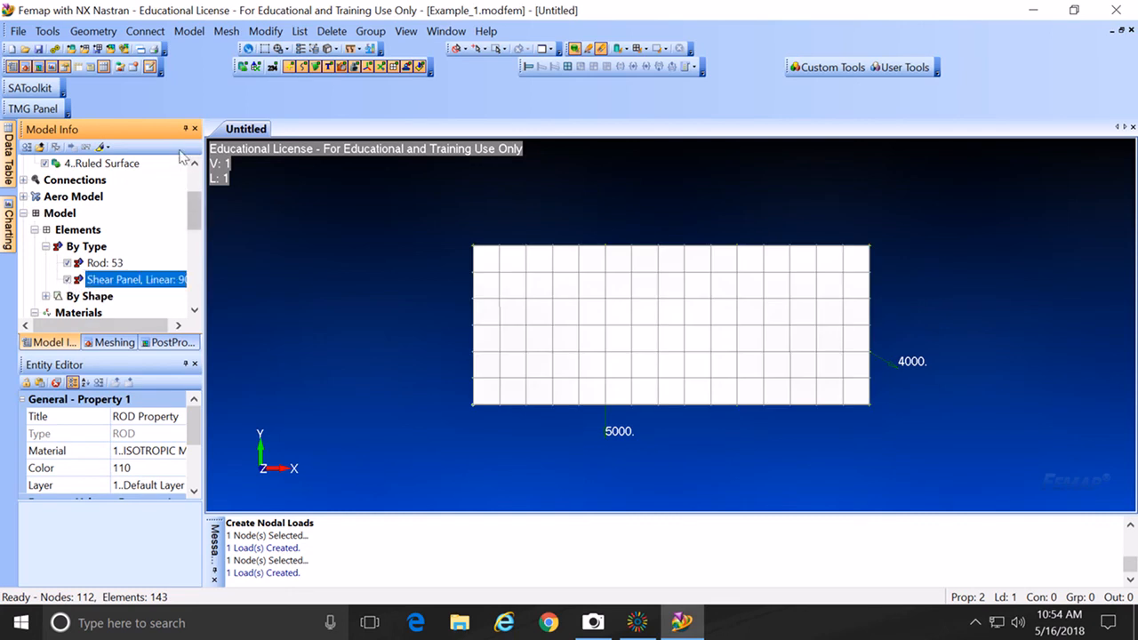
{"action": "left_click", "coordinate": [194, 32]}
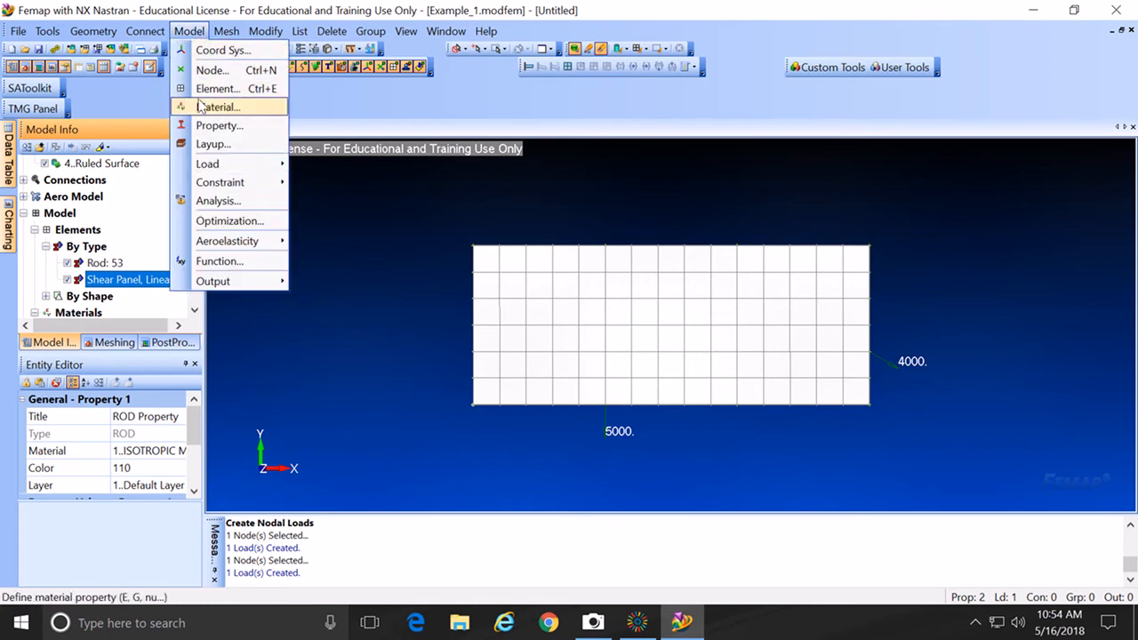
{"action": "mouse_move", "coordinate": [212, 181]}
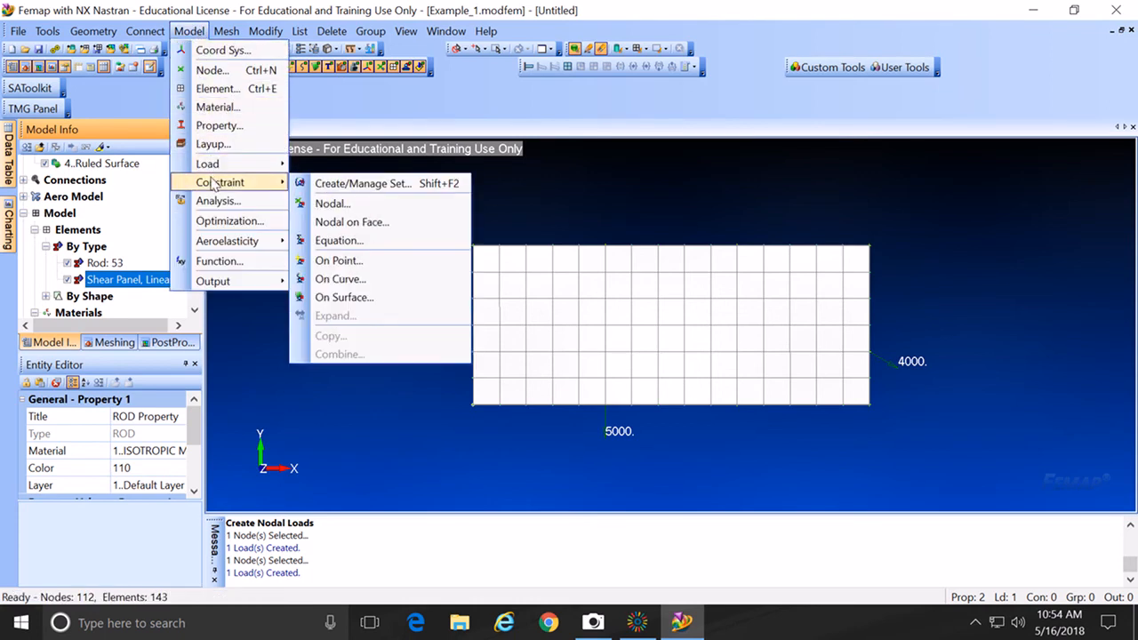
{"action": "left_click", "coordinate": [330, 203]}
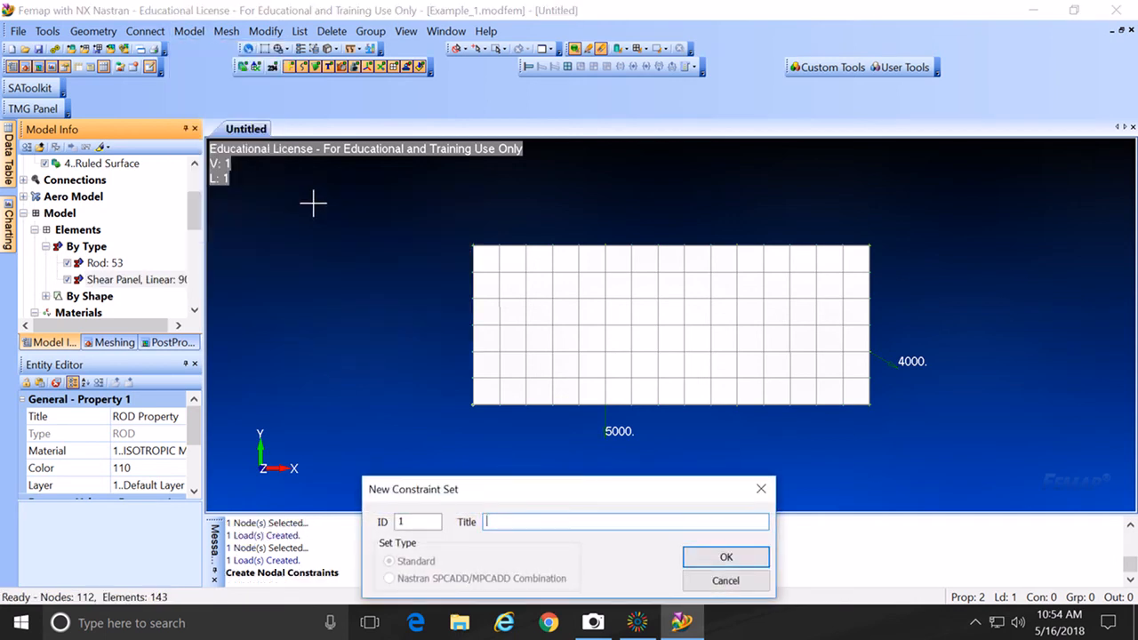
{"action": "left_click", "coordinate": [762, 562]}
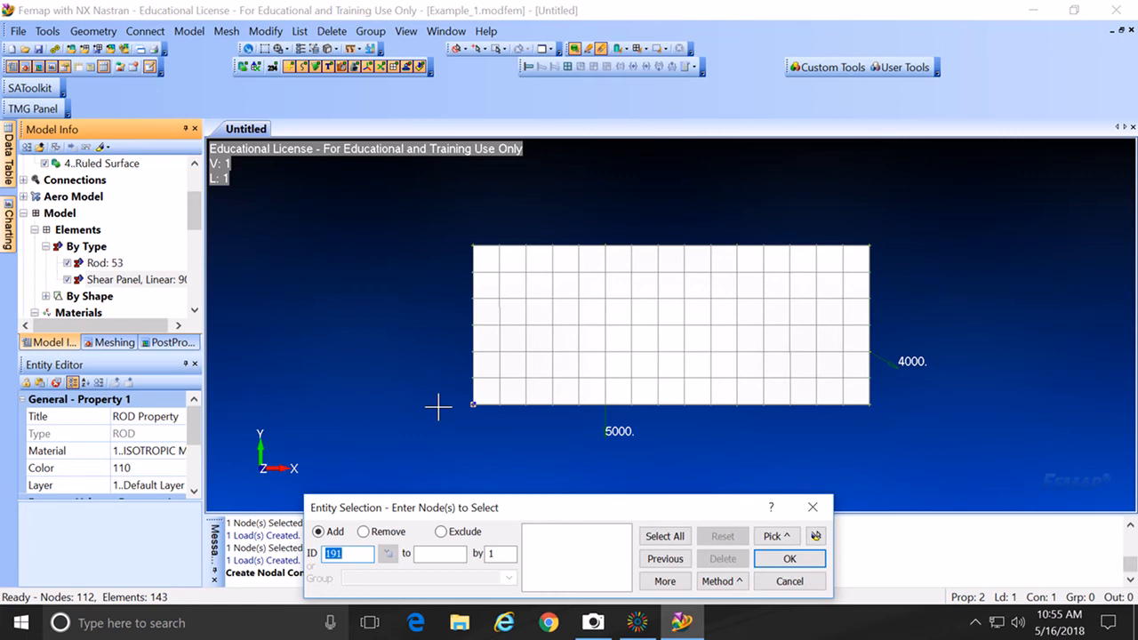
Step: Fix corner nodes 1 and 17 on the left edge in all six degrees of freedom
{"action": "left_click", "coordinate": [448, 251]}
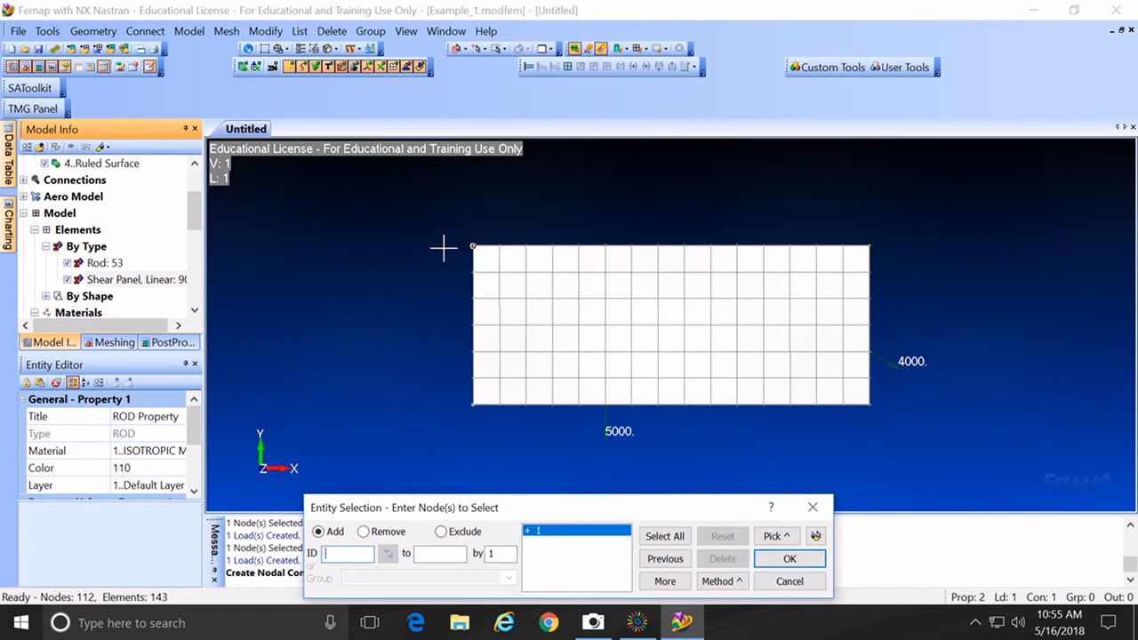
{"action": "left_click", "coordinate": [430, 396]}
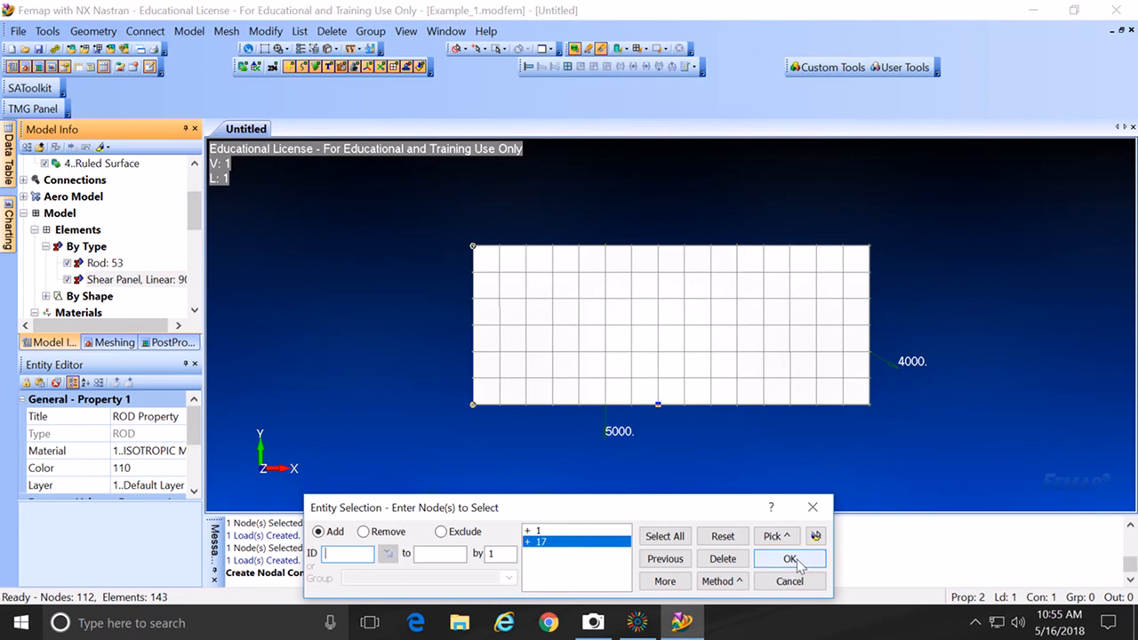
{"action": "left_click", "coordinate": [794, 561]}
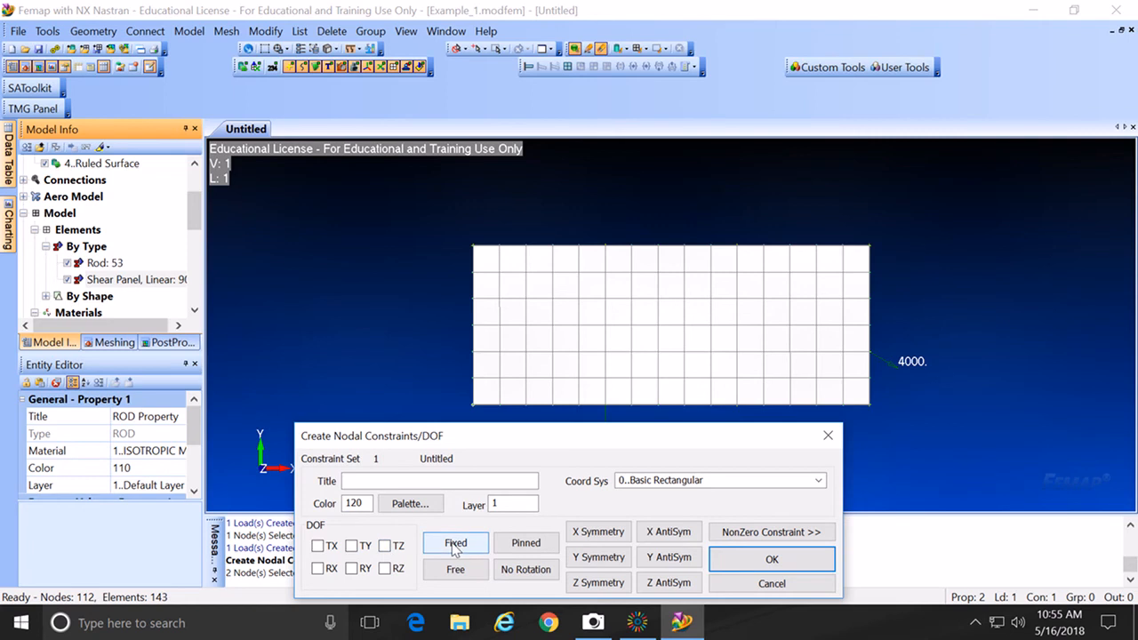
{"action": "left_click", "coordinate": [455, 546]}
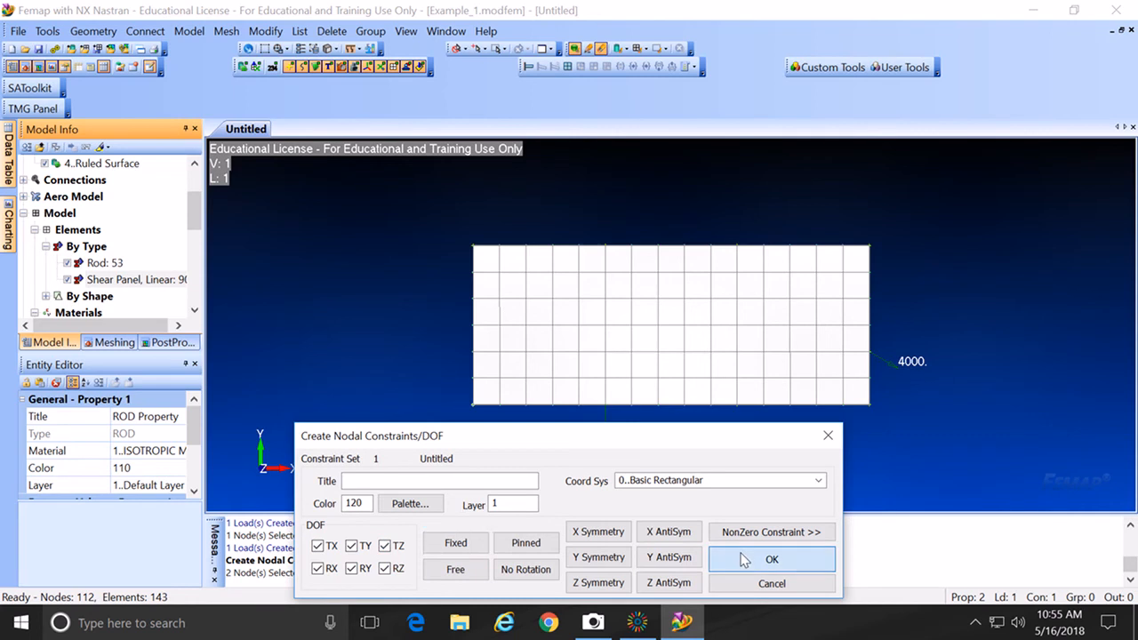
{"action": "left_click", "coordinate": [745, 559]}
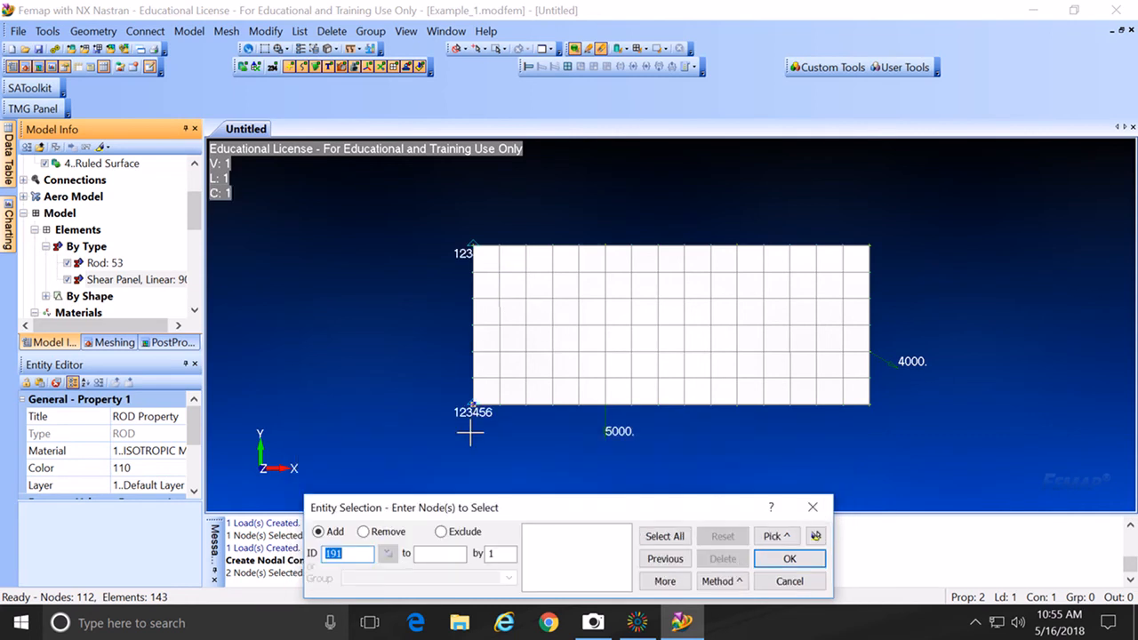
{"action": "left_click", "coordinate": [799, 581]}
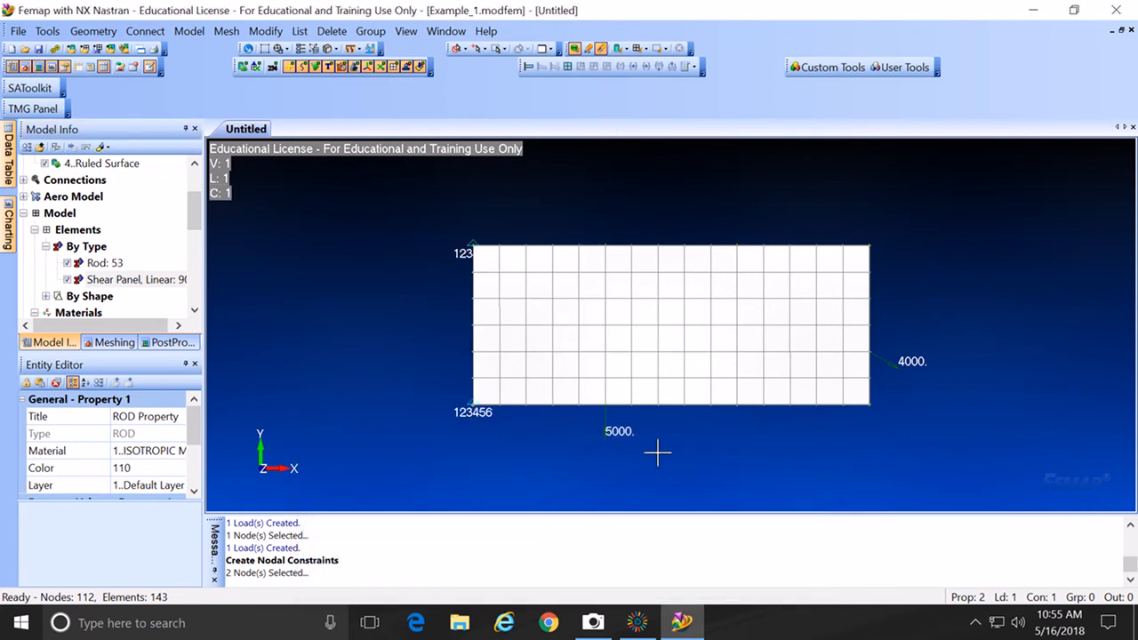
Step: Run File > Rebuild with full rebuild and compaction of the Example_1 database
{"action": "left_click", "coordinate": [16, 32]}
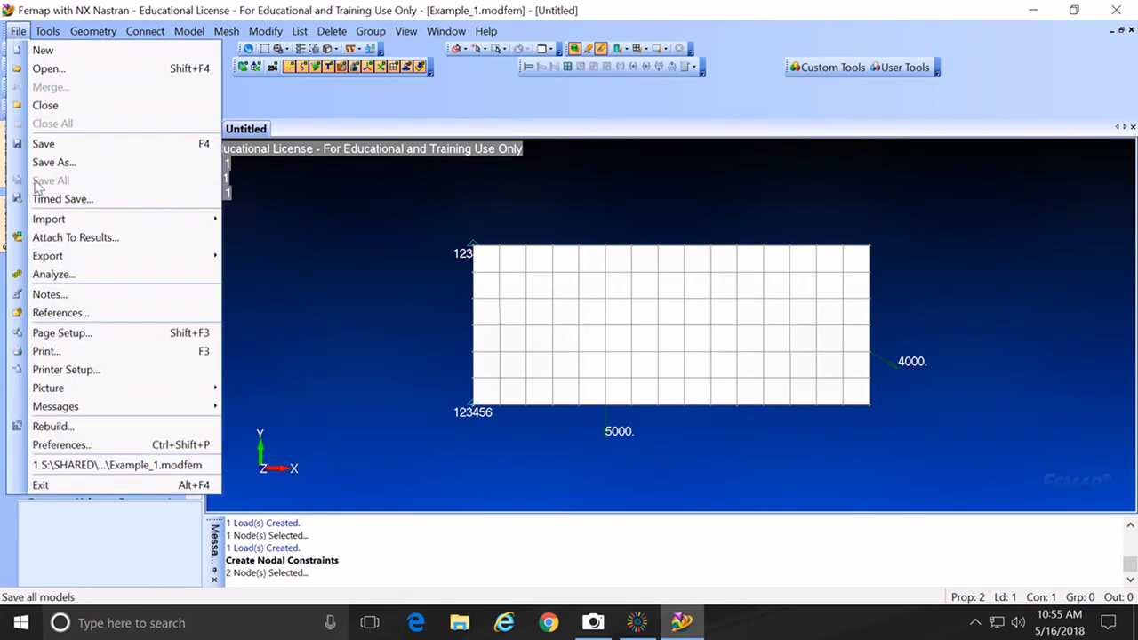
{"action": "left_click", "coordinate": [57, 427]}
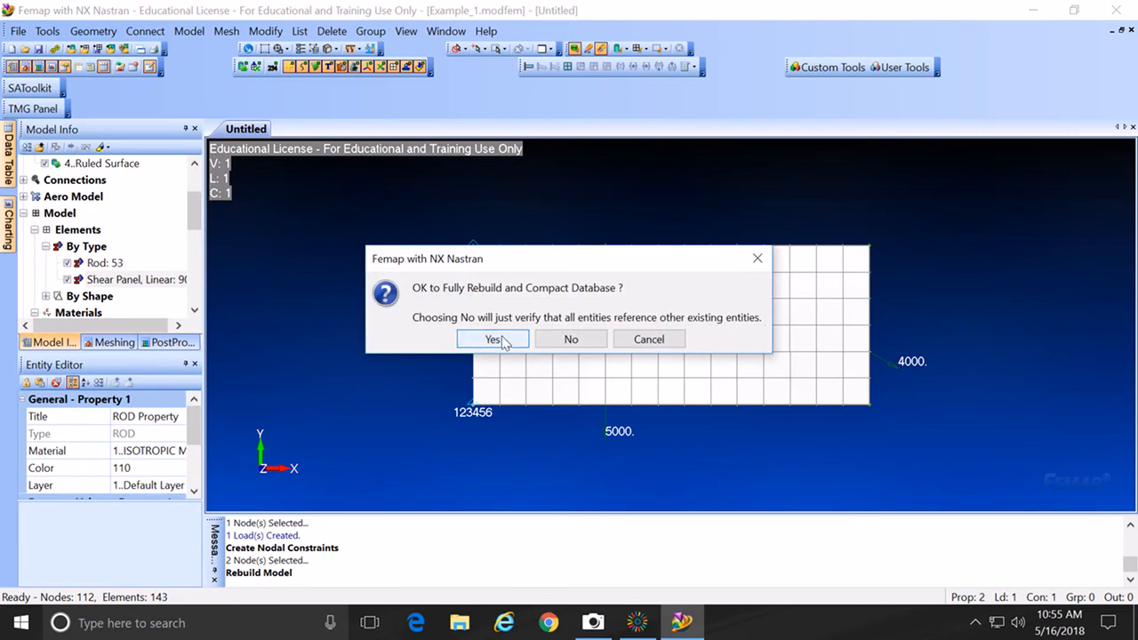
{"action": "left_click", "coordinate": [494, 340]}
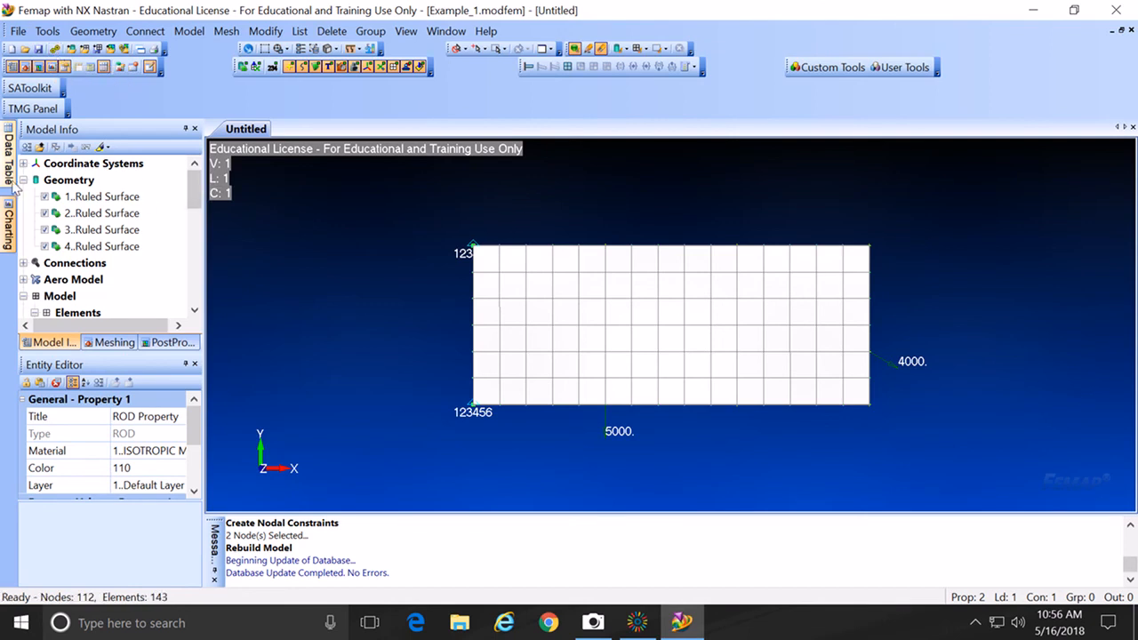
{"action": "left_click_drag", "start_coordinate": [192, 198], "coordinate": [182, 285]}
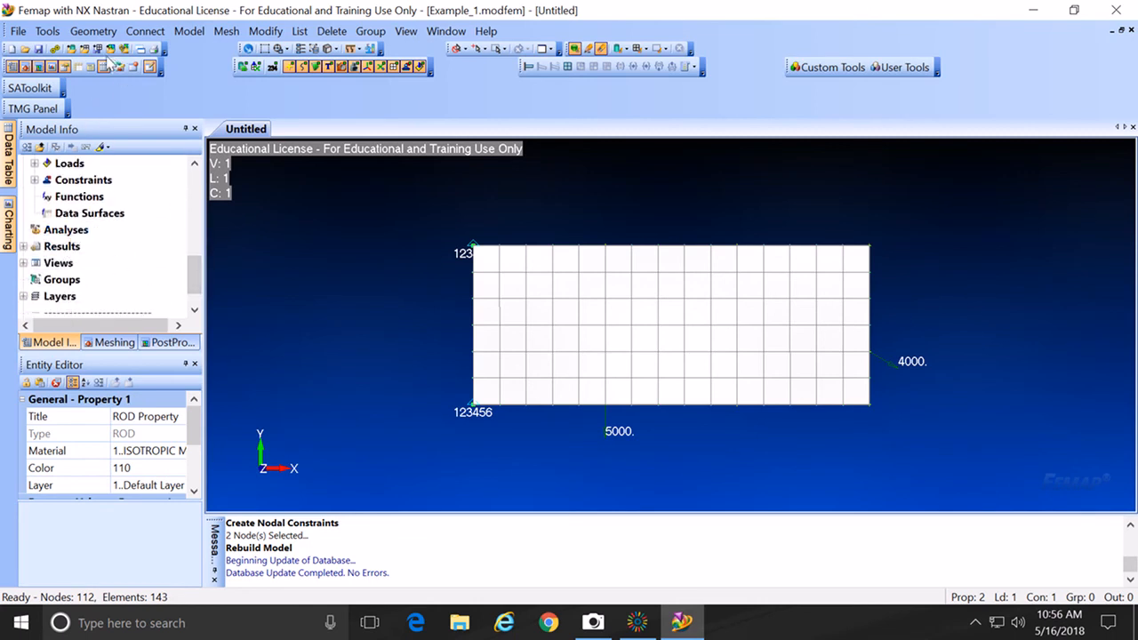
Step: Create an NX Nastran Static analysis set and run it to completion, creating Output Set 1
{"action": "right_click", "coordinate": [79, 231]}
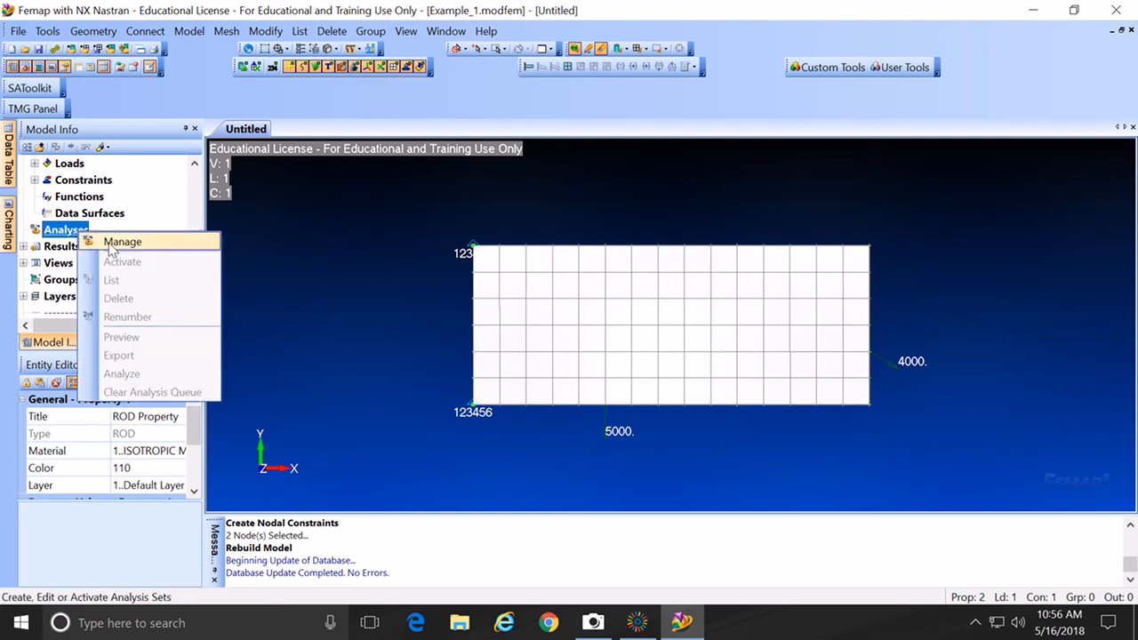
{"action": "left_click", "coordinate": [112, 243]}
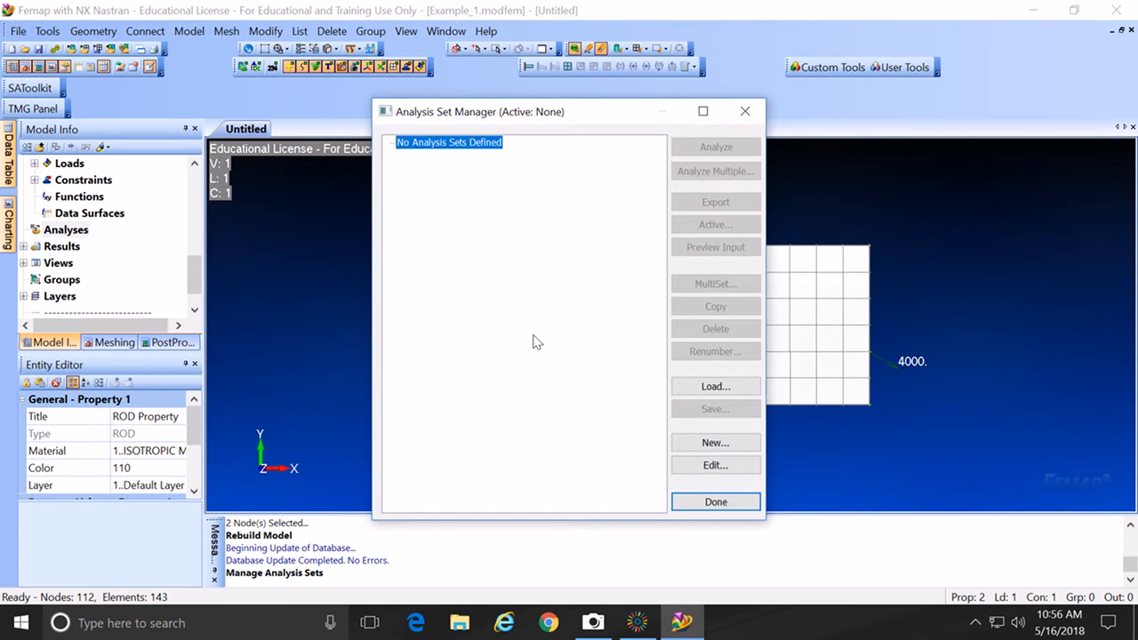
{"action": "left_click", "coordinate": [715, 443]}
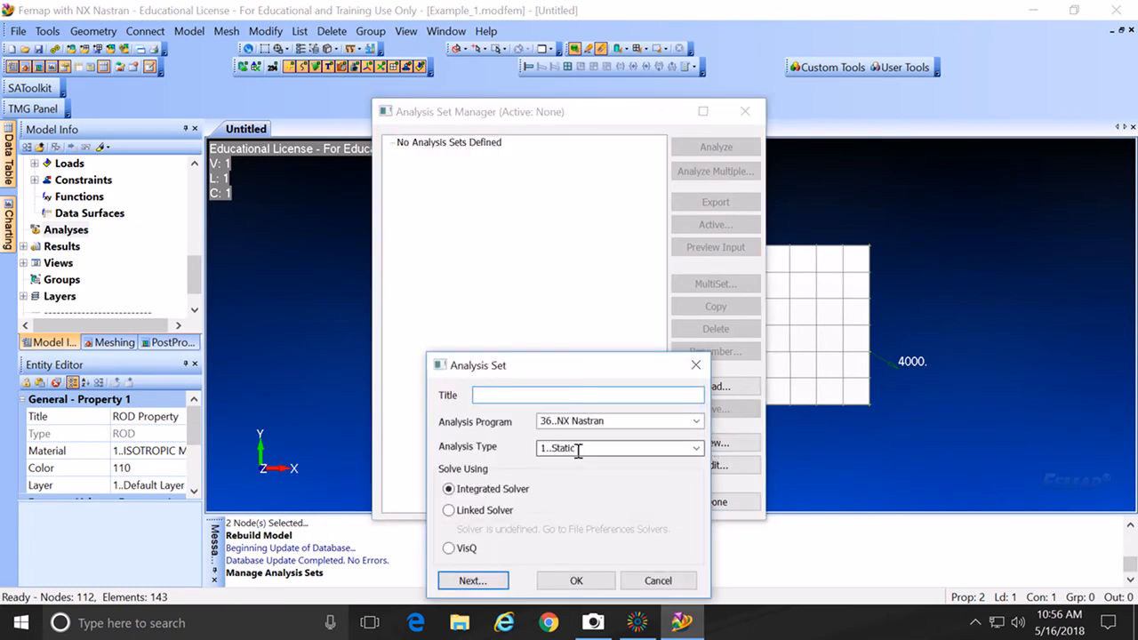
{"action": "left_click", "coordinate": [697, 449]}
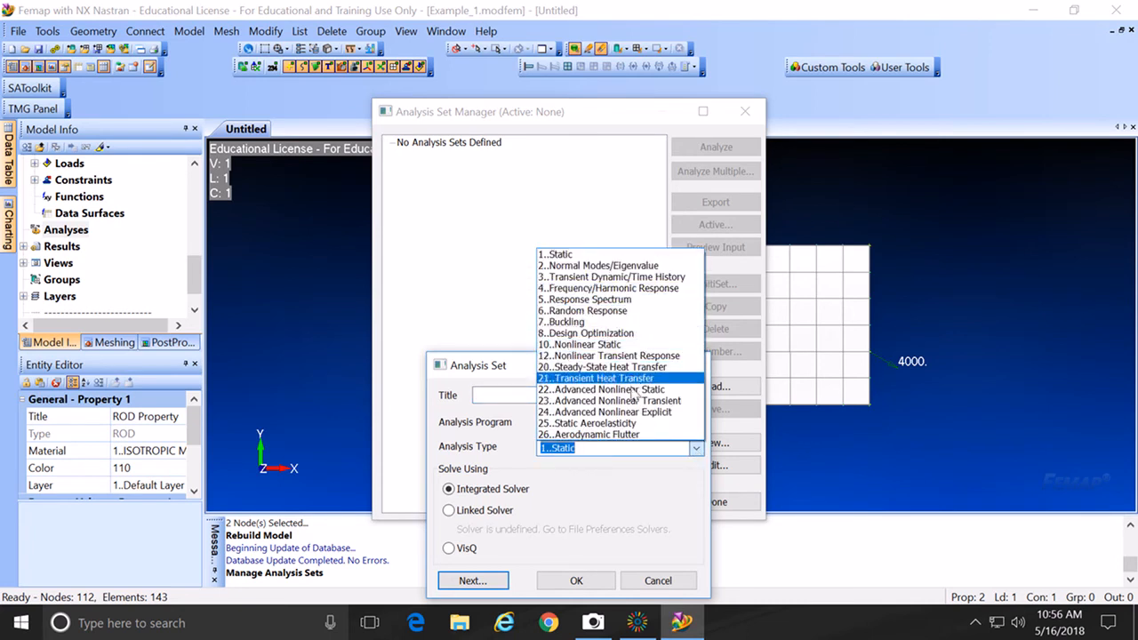
{"action": "left_click", "coordinate": [591, 256]}
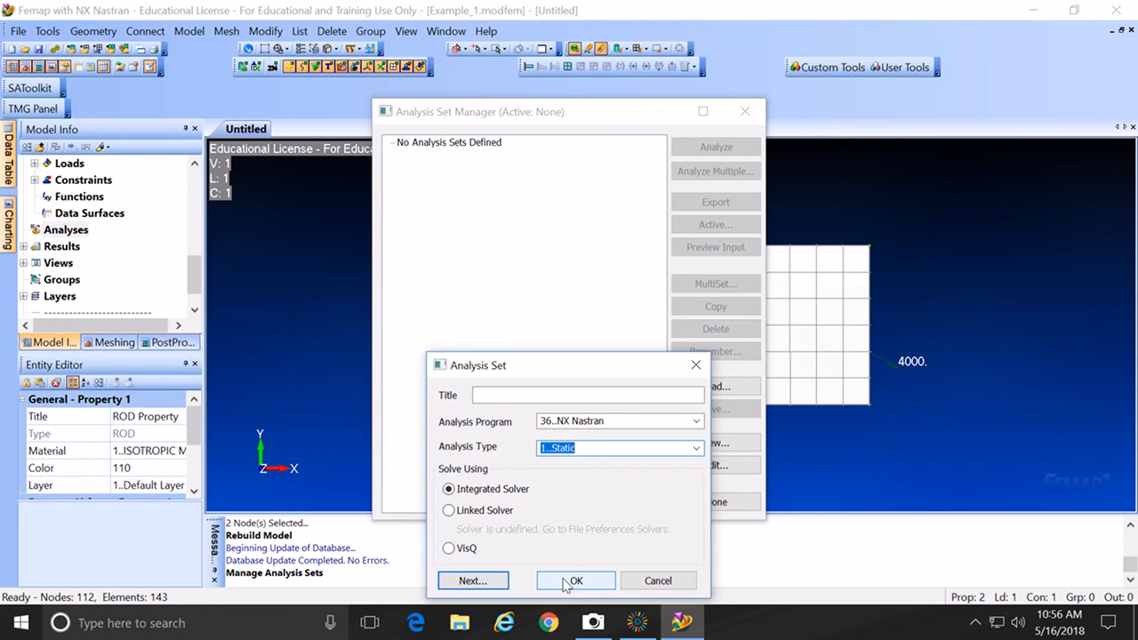
{"action": "left_click", "coordinate": [567, 583]}
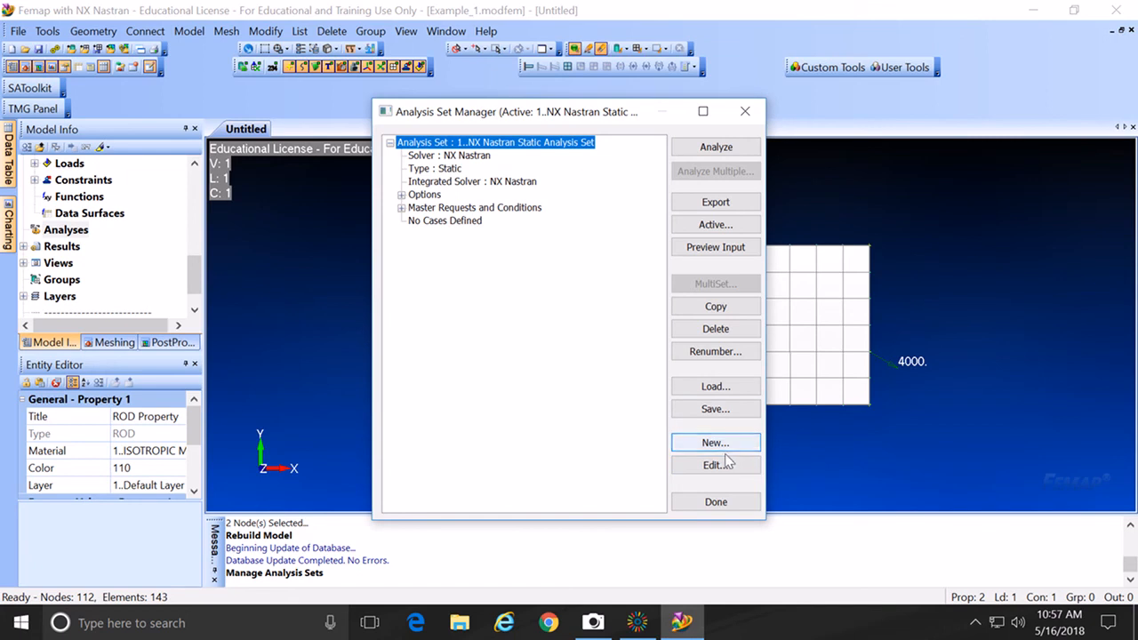
{"action": "left_click", "coordinate": [717, 147]}
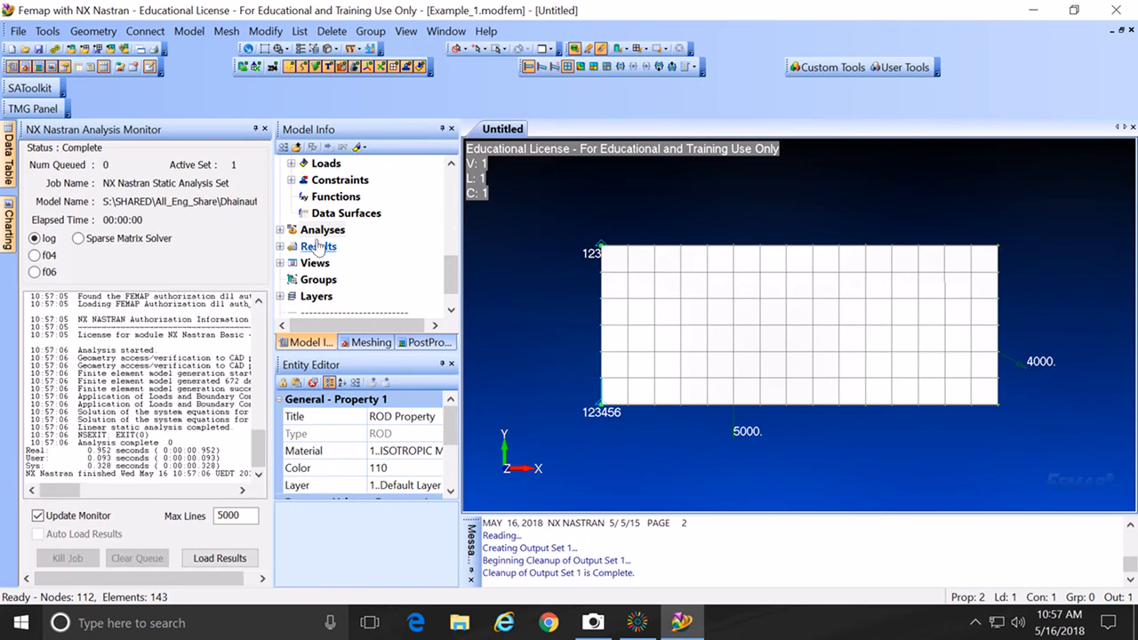
Step: Close the Analysis Monitor and make 1..NX NASTRAN Case 1 the active output set
{"action": "left_click", "coordinate": [265, 130]}
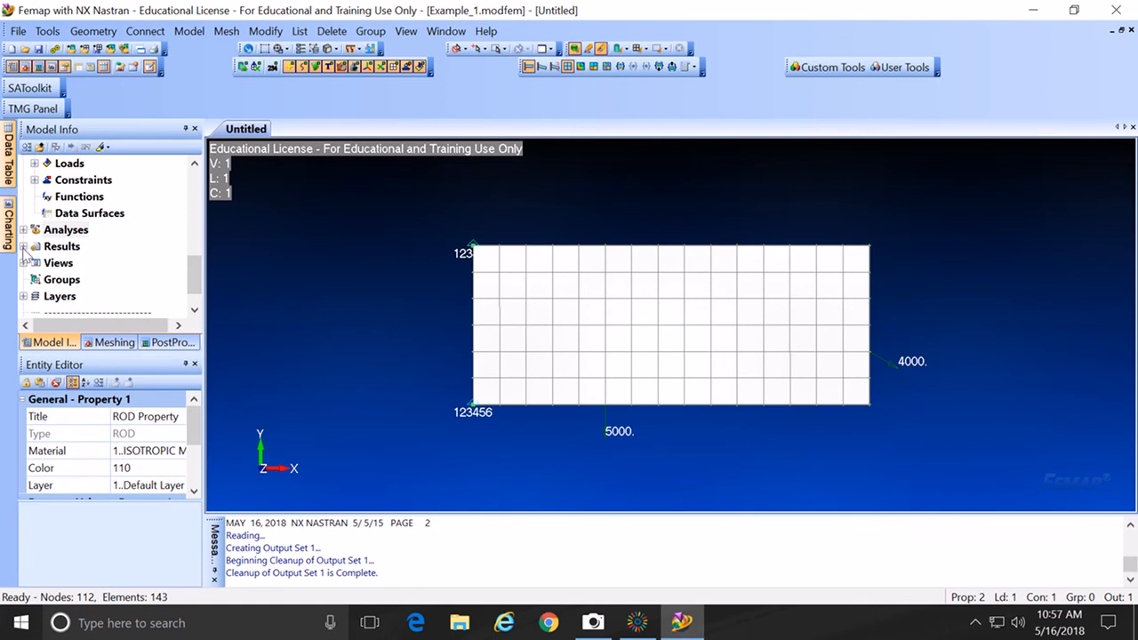
{"action": "left_click", "coordinate": [23, 247]}
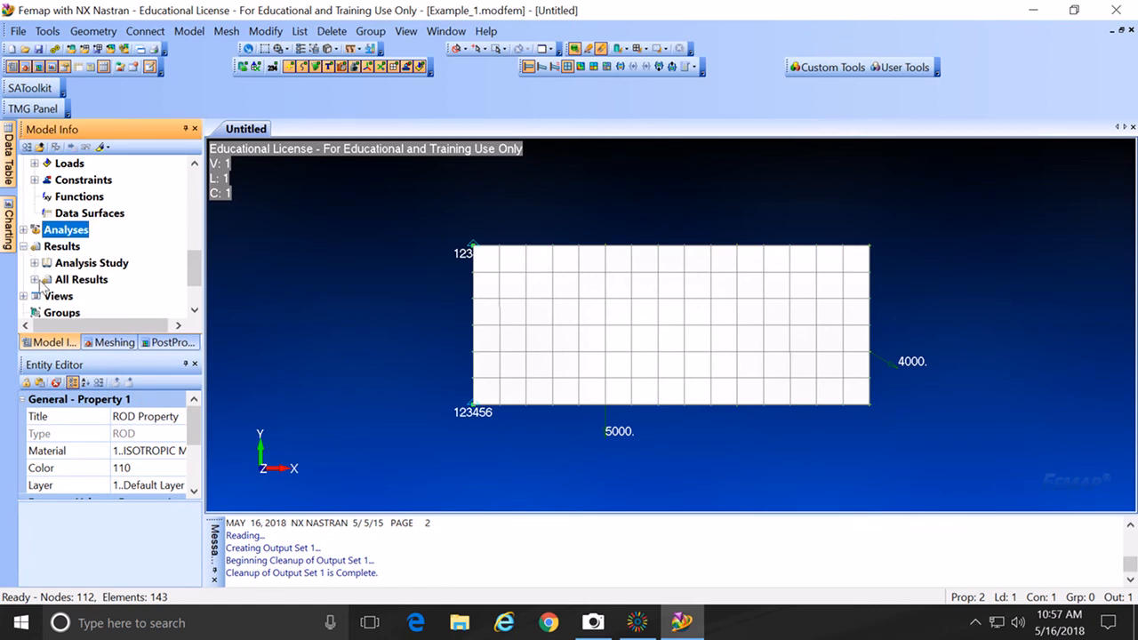
{"action": "left_click", "coordinate": [35, 280]}
{"action": "double_click", "coordinate": [119, 300]}
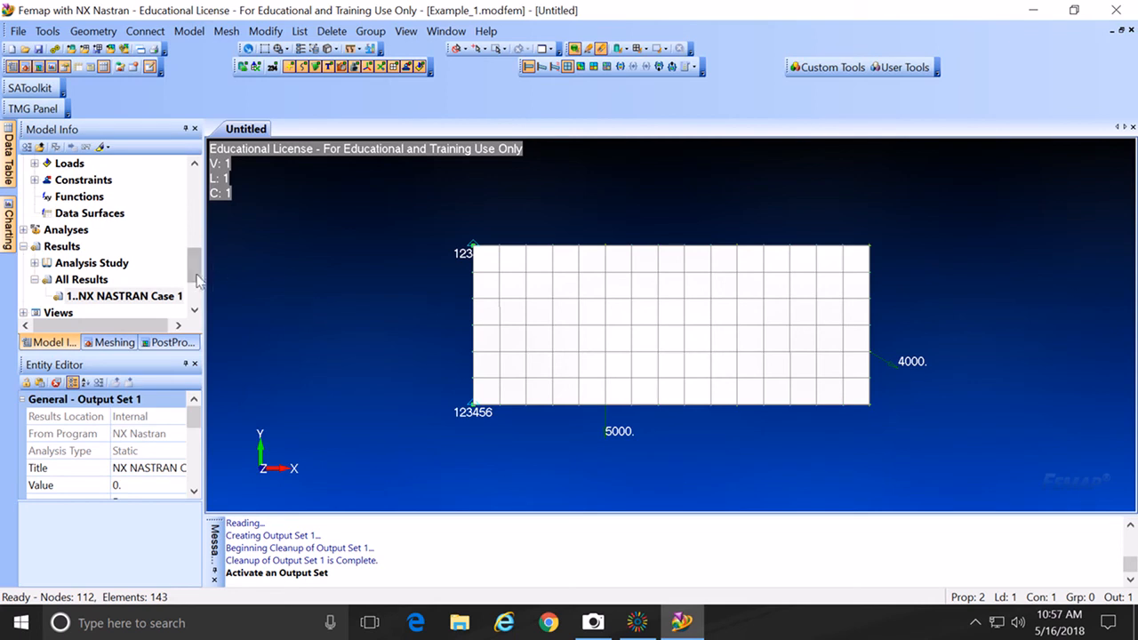
Step: Hide Ruled Surfaces 1–4 so only the meshed panel is displayed
{"action": "left_click_drag", "start_coordinate": [194, 268], "coordinate": [195, 202]}
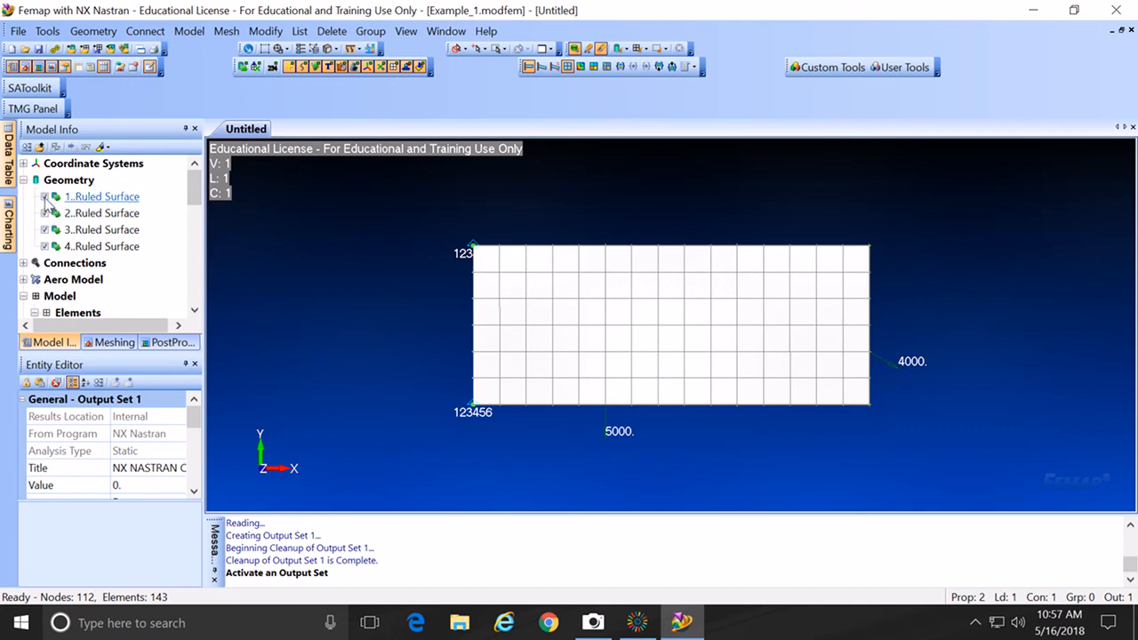
{"action": "left_click", "coordinate": [45, 197]}
{"action": "left_click", "coordinate": [44, 214]}
{"action": "left_click", "coordinate": [45, 230]}
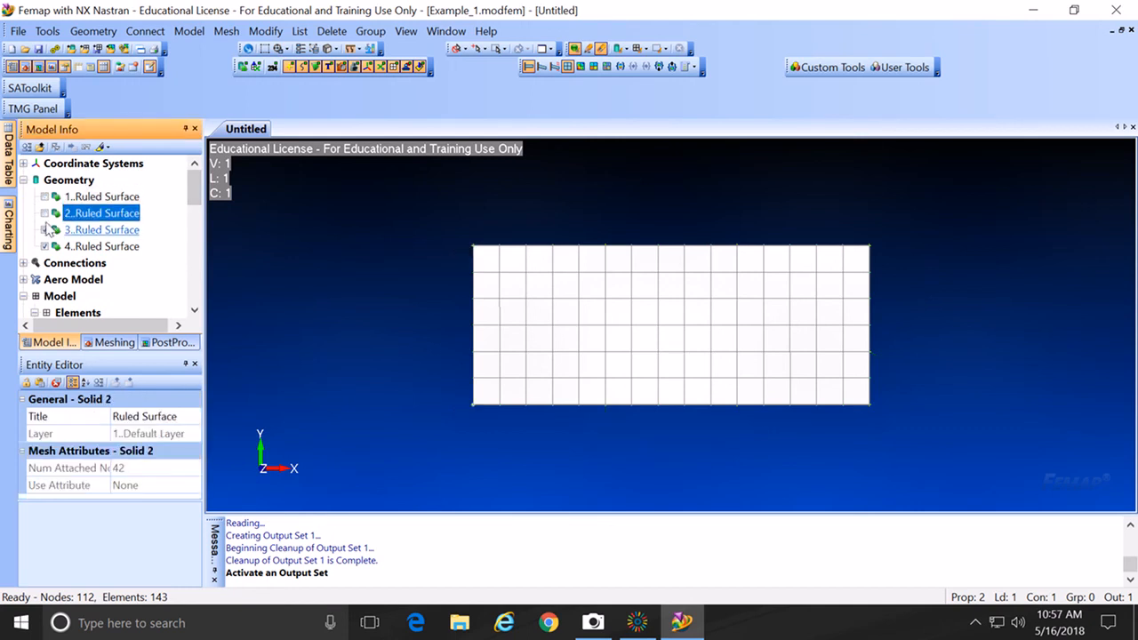
{"action": "left_click", "coordinate": [45, 247]}
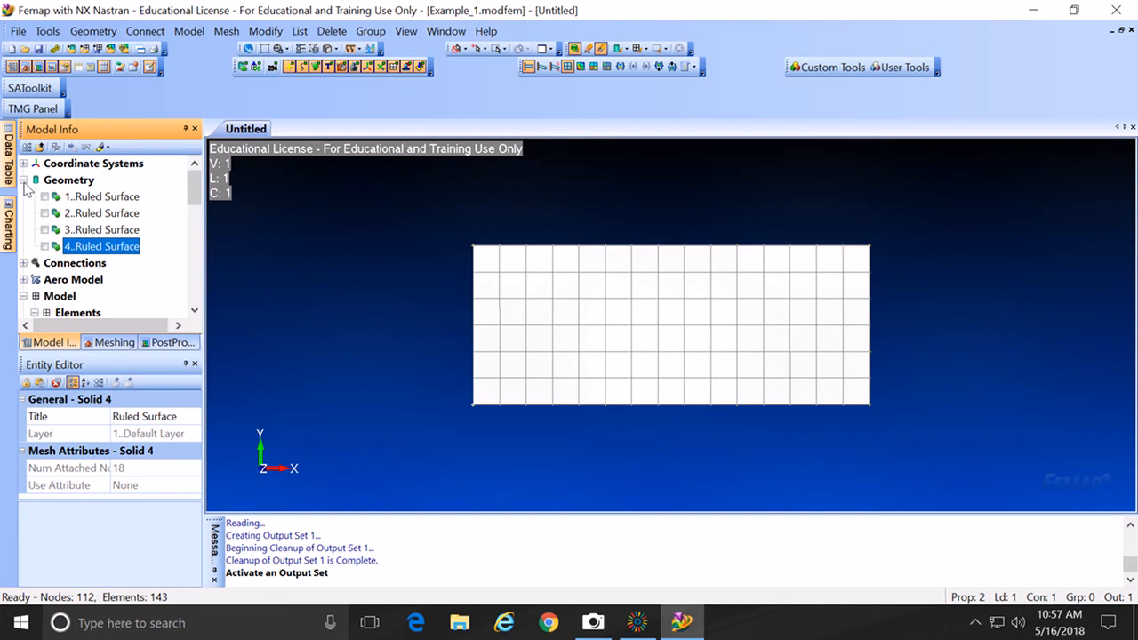
{"action": "left_click", "coordinate": [23, 180]}
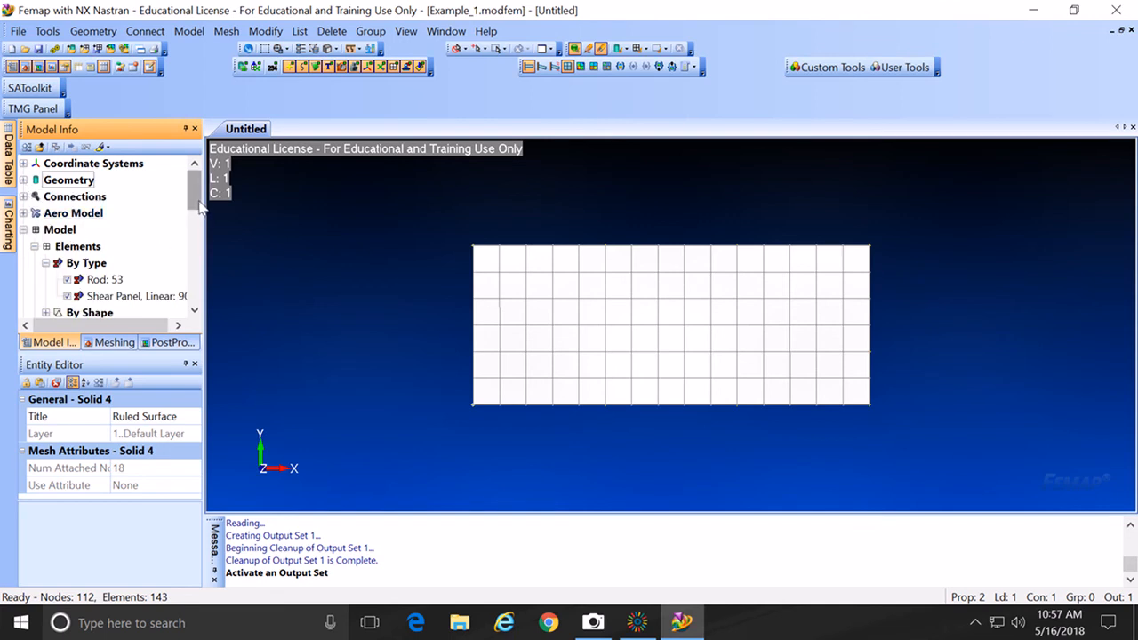
{"action": "left_click_drag", "start_coordinate": [191, 201], "coordinate": [190, 216]}
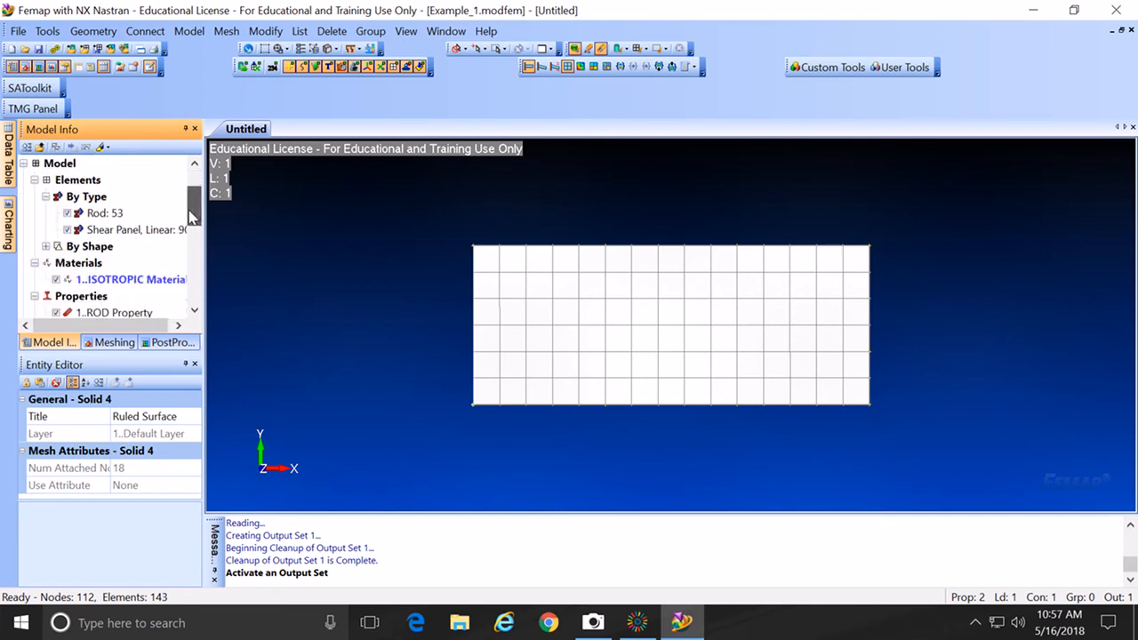
Step: Colour the Shear Panel elements khaki (RGB 192/192/128), then bring up View Select
{"action": "right_click", "coordinate": [143, 233]}
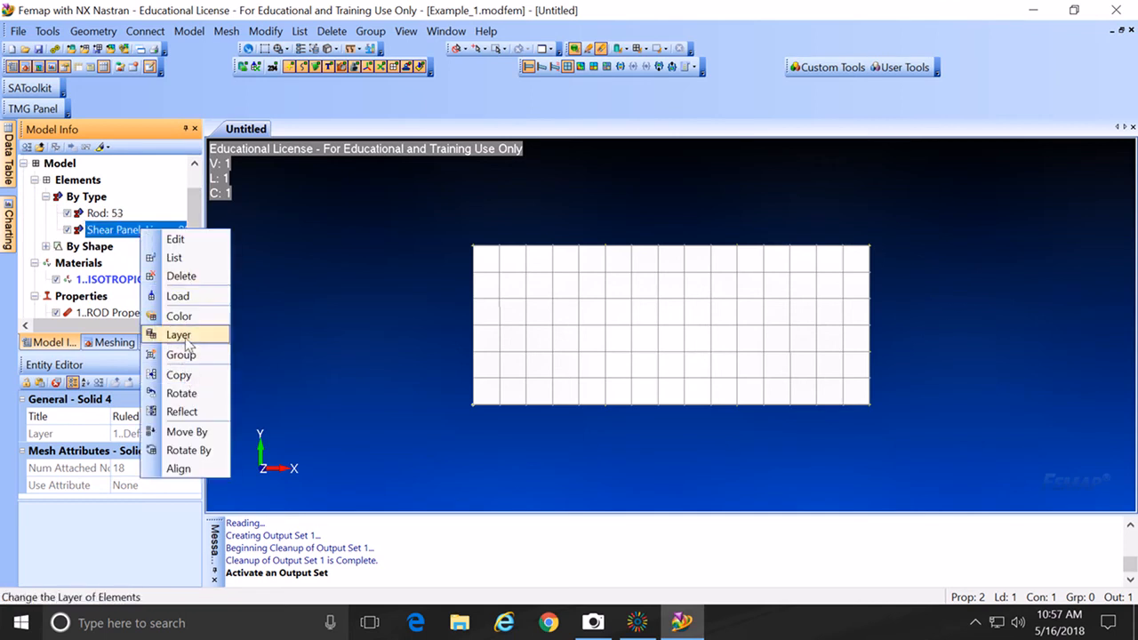
{"action": "left_click", "coordinate": [186, 322]}
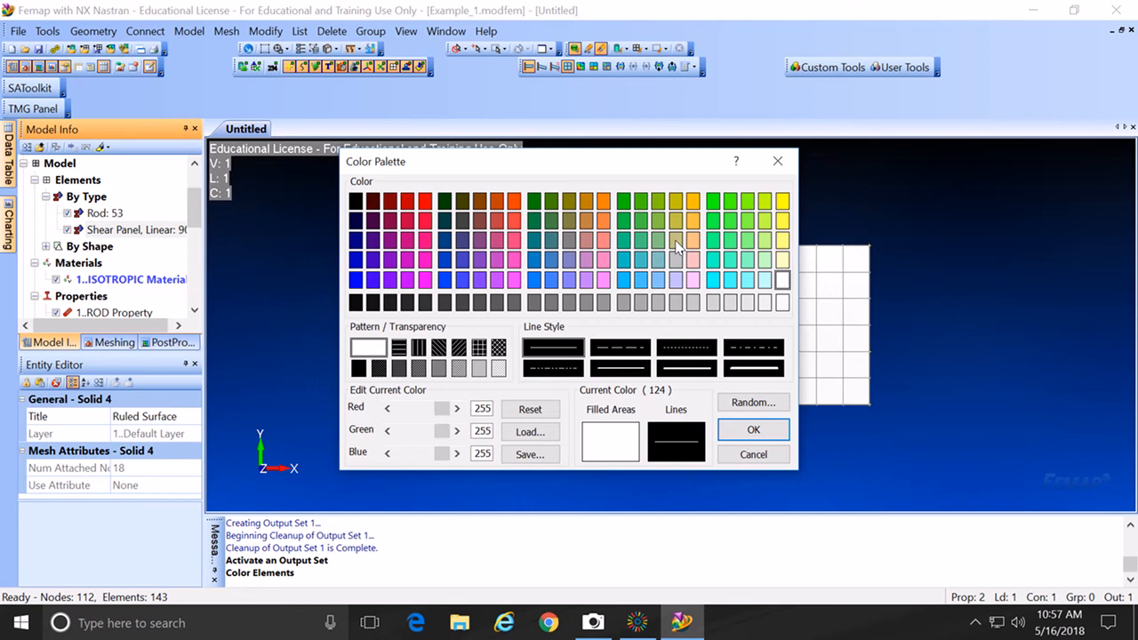
{"action": "left_click", "coordinate": [676, 242]}
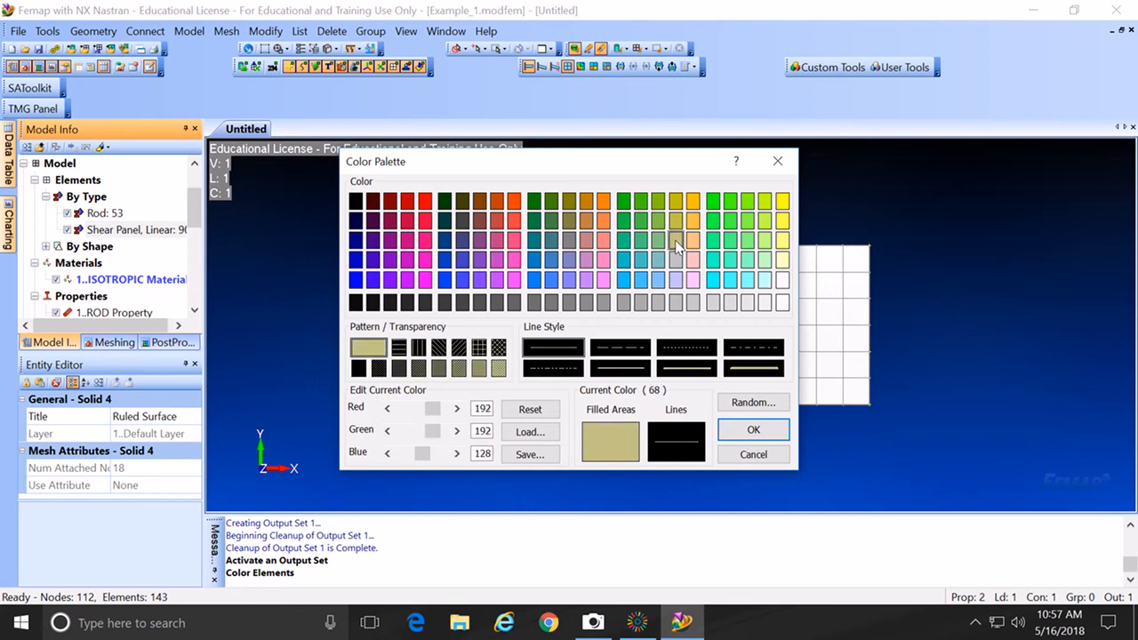
{"action": "left_click", "coordinate": [753, 429]}
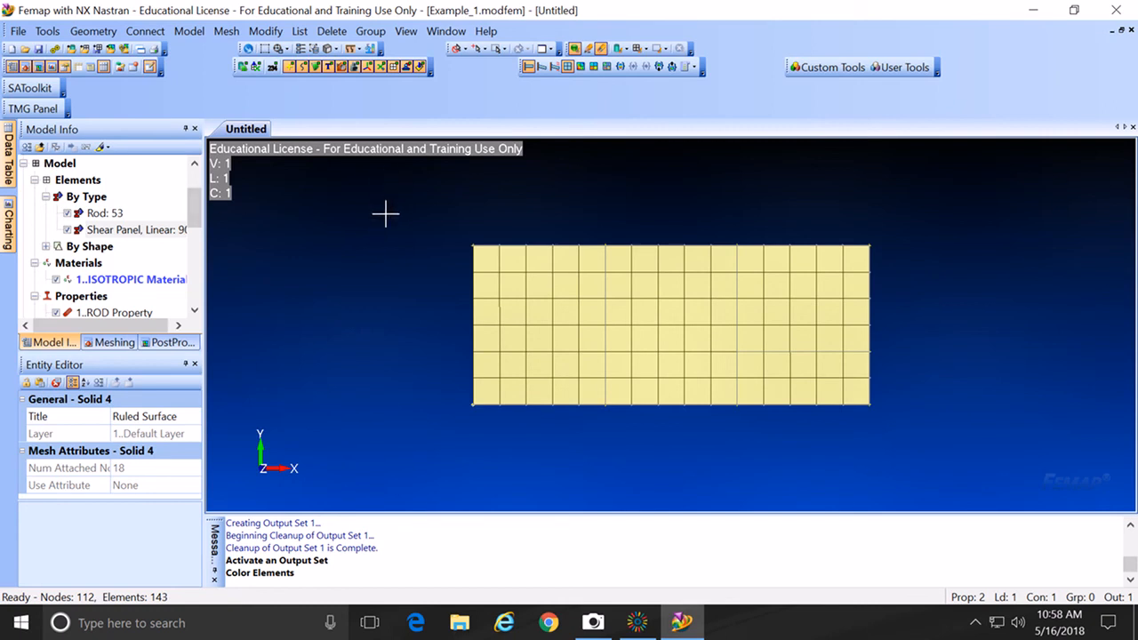
{"action": "key", "text": "F5"}
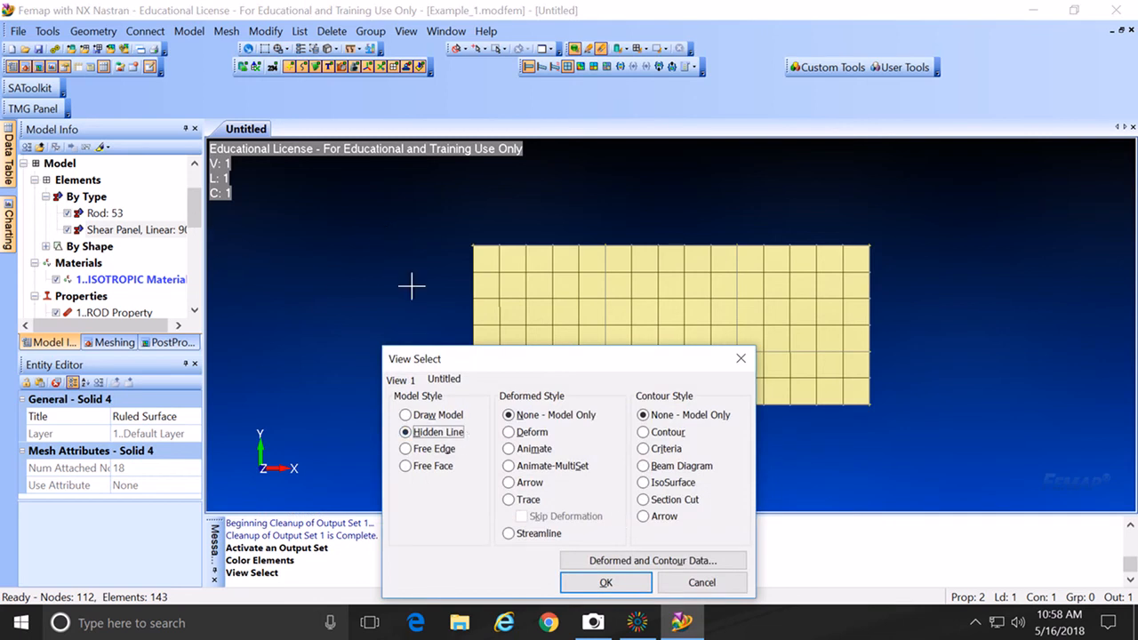
Step: Expand load set 1..Untitled to review its two force-on-node loads
{"action": "left_click", "coordinate": [605, 583]}
{"action": "left_click_drag", "start_coordinate": [197, 215], "coordinate": [198, 242]}
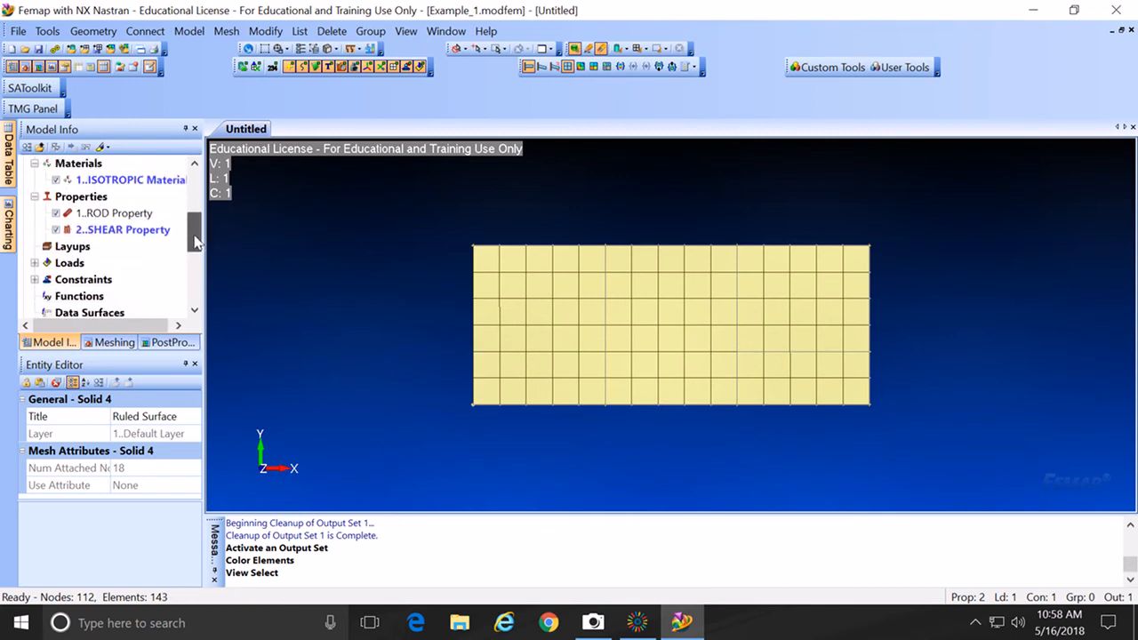
{"action": "left_click", "coordinate": [35, 263]}
{"action": "left_click", "coordinate": [45, 280]}
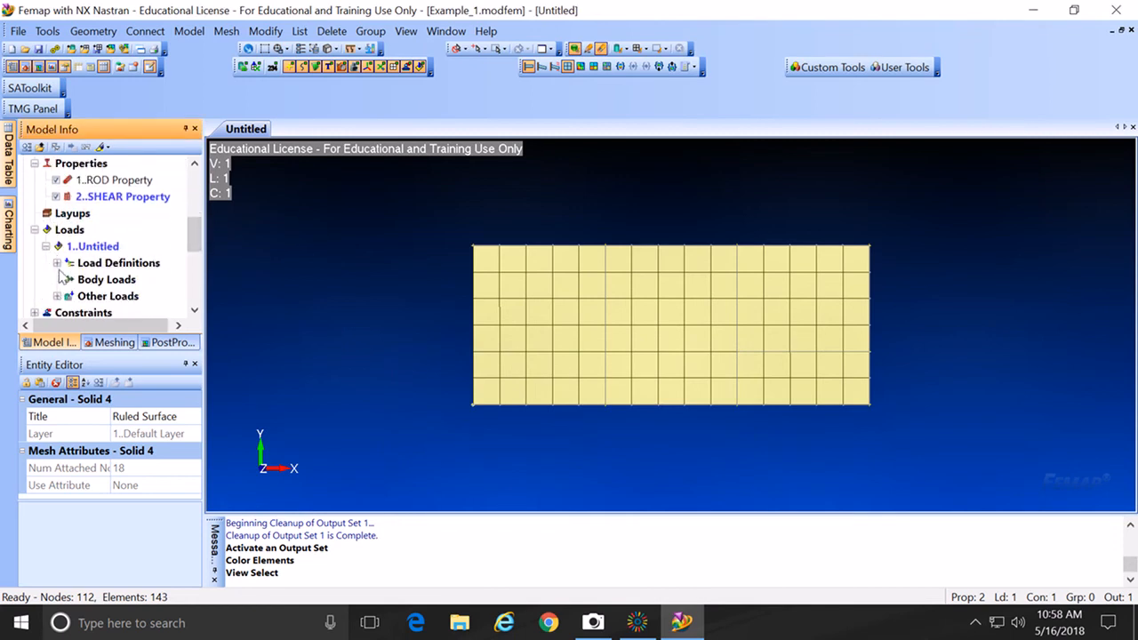
{"action": "left_click", "coordinate": [57, 264]}
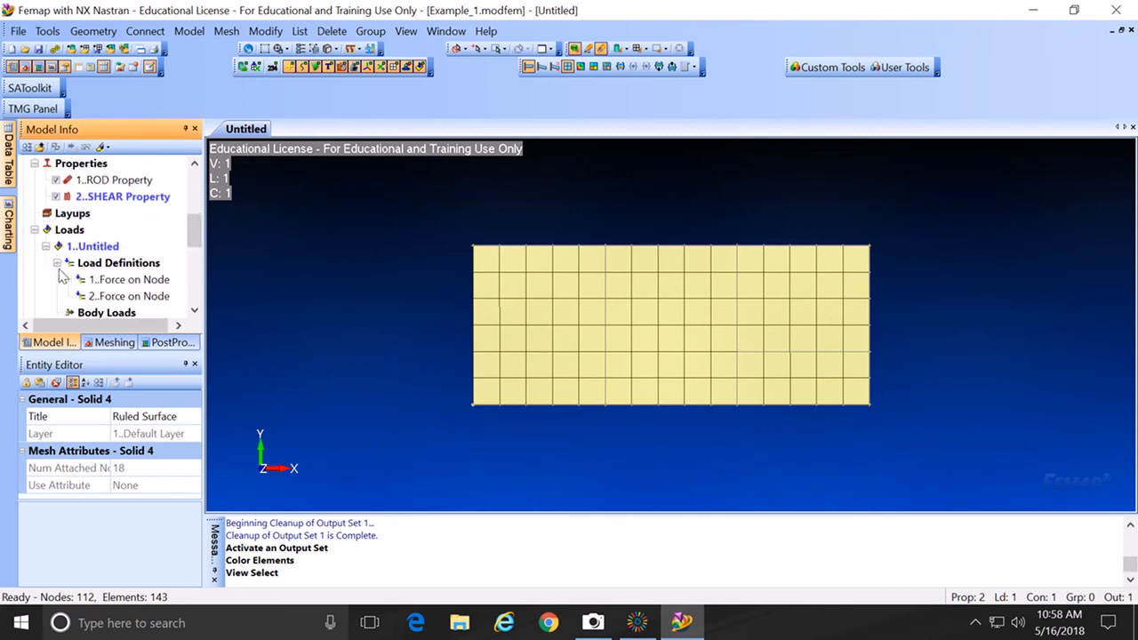
{"action": "left_click", "coordinate": [400, 191]}
Step: Switch the view to a Criteria plot with Total Translation as the deformation result
{"action": "key", "text": "F5"}
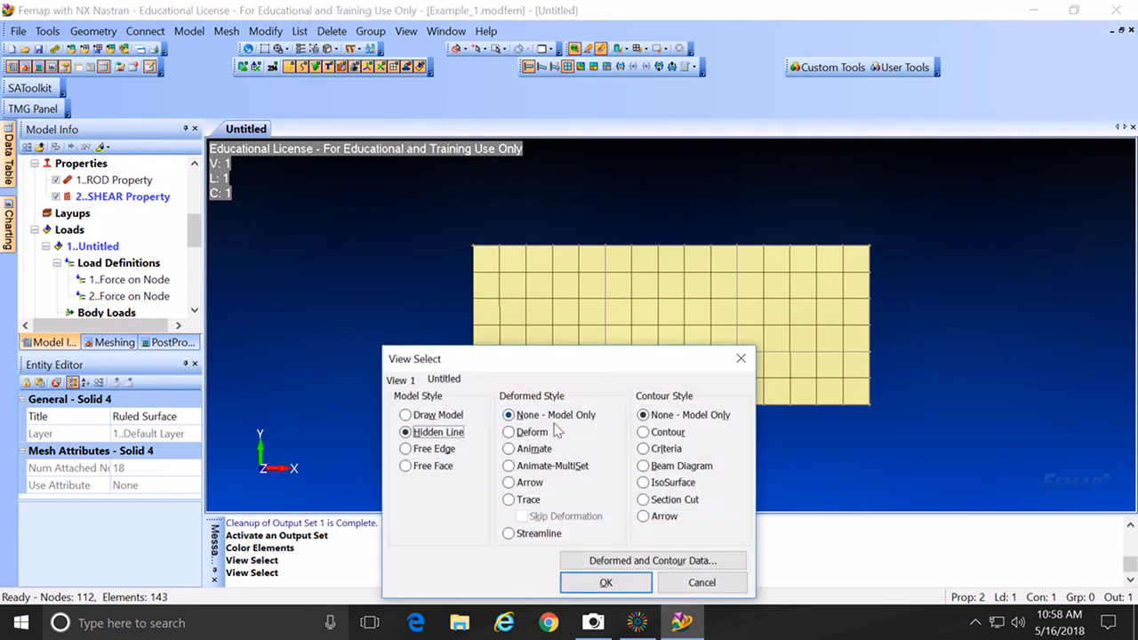
{"action": "left_click", "coordinate": [643, 449]}
{"action": "left_click_drag", "start_coordinate": [620, 359], "coordinate": [643, 317]}
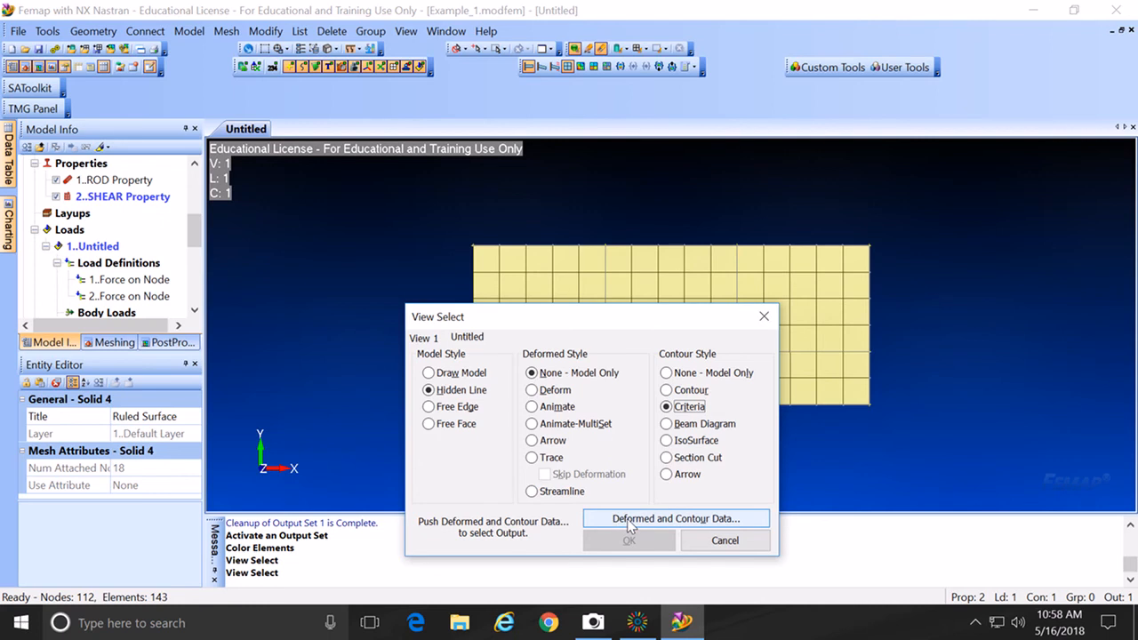
{"action": "left_click", "coordinate": [629, 523]}
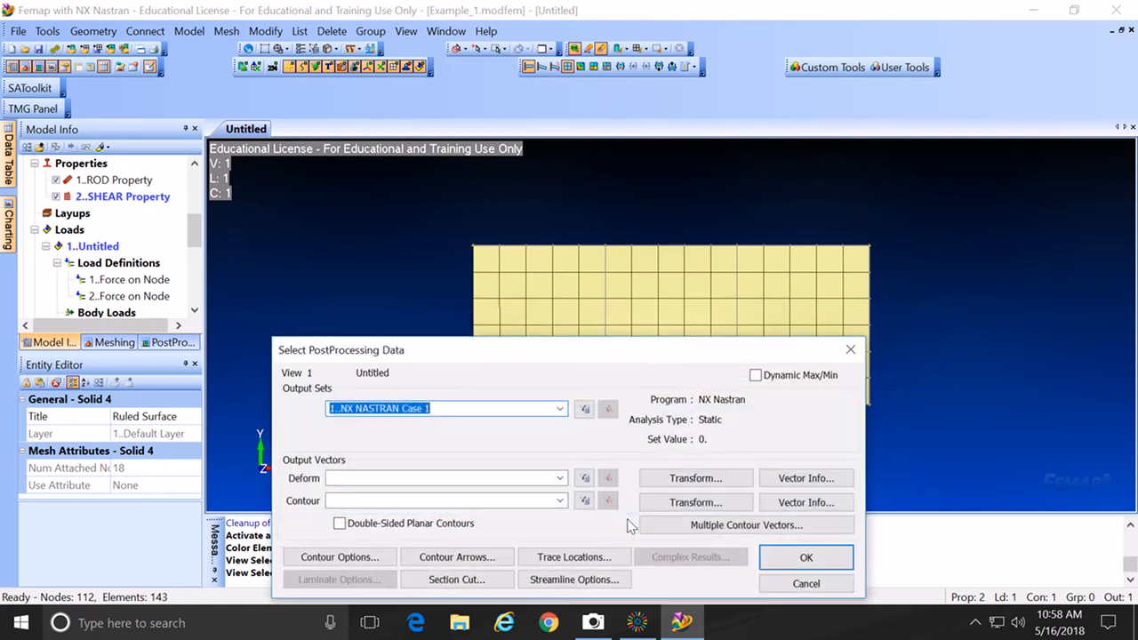
{"action": "left_click", "coordinate": [560, 480]}
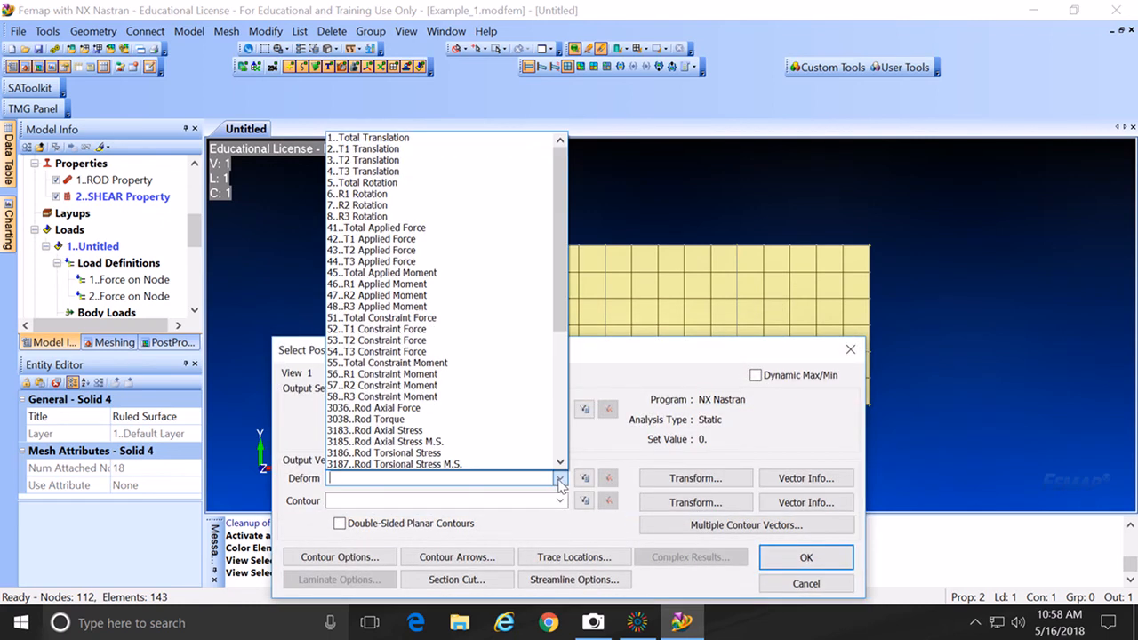
{"action": "left_click", "coordinate": [490, 138]}
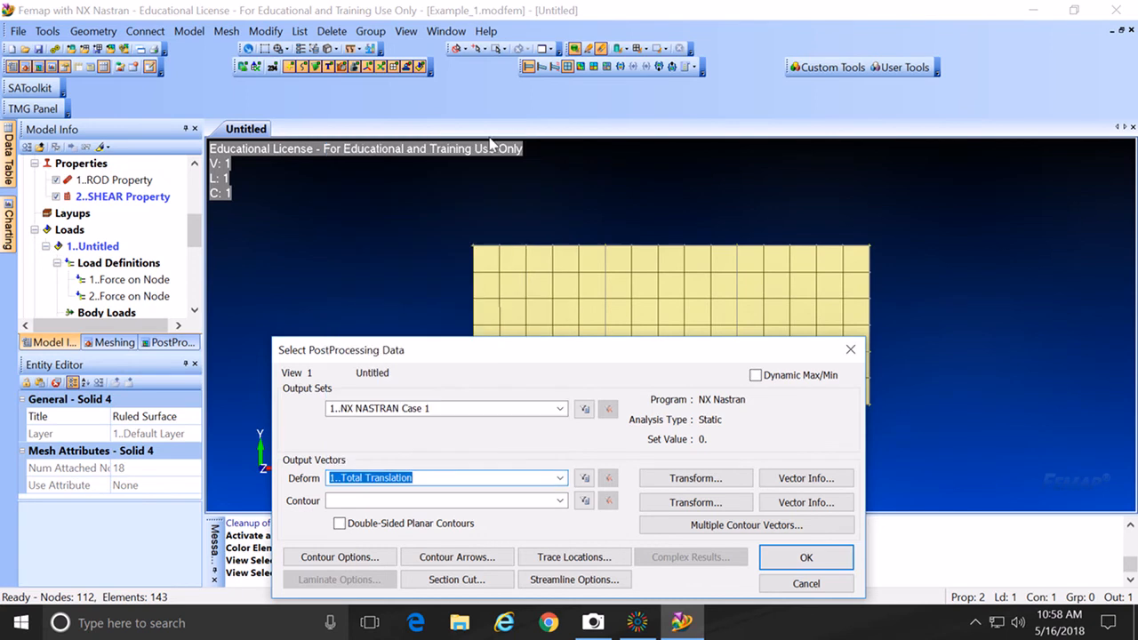
Step: Contour 6019 Shear Panel Max Stress and apply the criteria plot (2.265 to 44.87)
{"action": "left_click", "coordinate": [561, 502]}
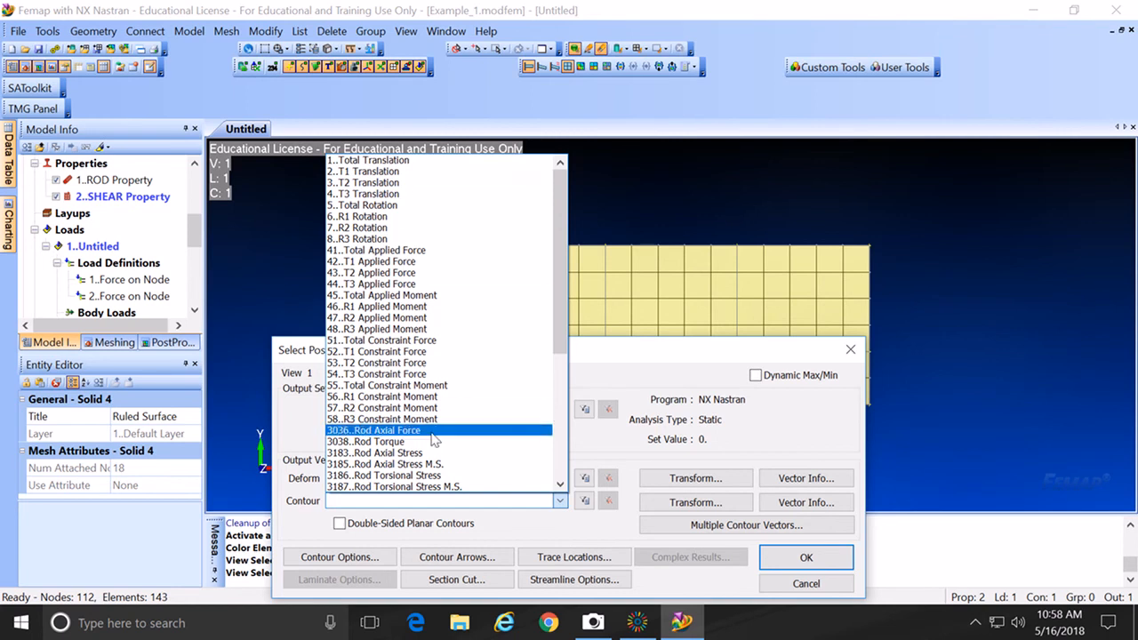
{"action": "left_click_drag", "start_coordinate": [552, 329], "coordinate": [541, 410]}
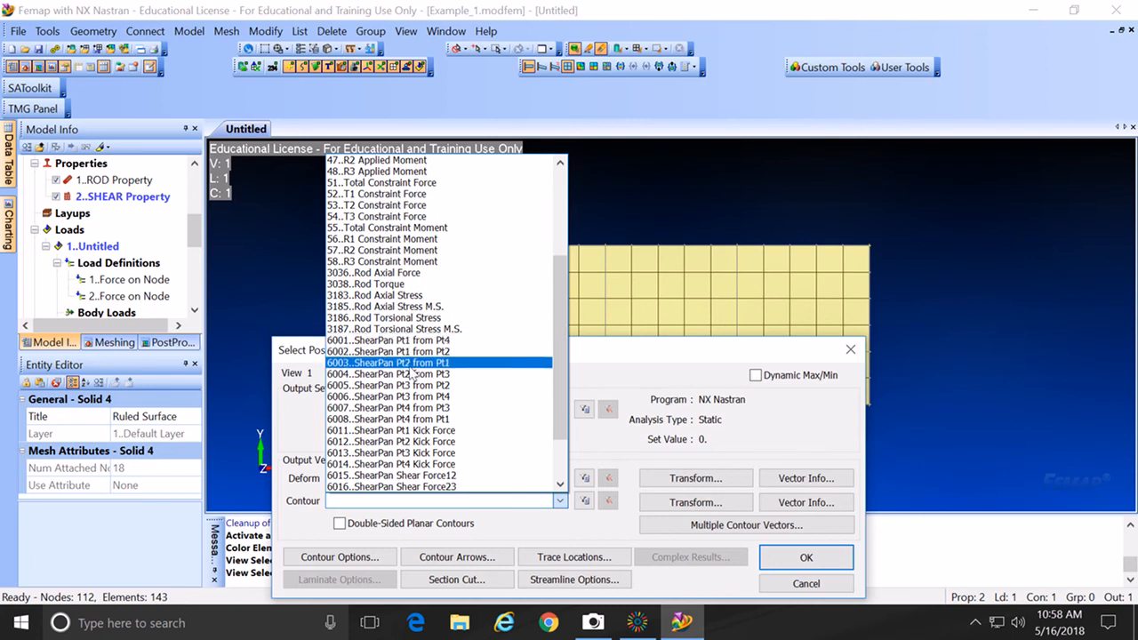
{"action": "scroll", "coordinate": [430, 432], "scroll_direction": "down", "scroll_amount": 1}
{"action": "scroll", "coordinate": [429, 432], "scroll_direction": "down", "scroll_amount": 1}
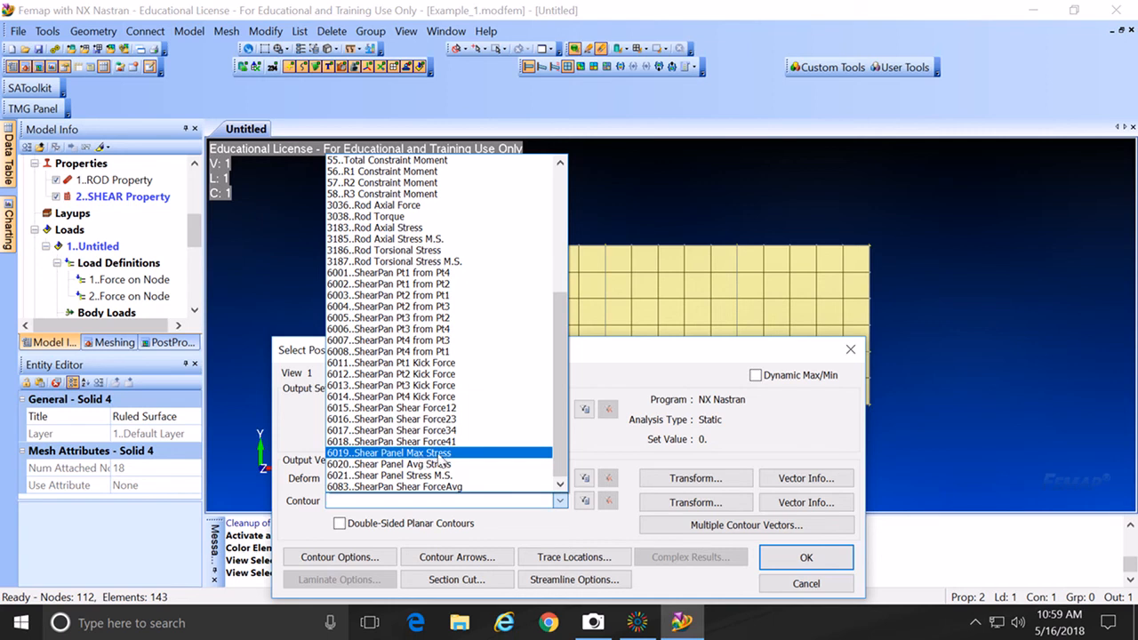
{"action": "left_click", "coordinate": [440, 454]}
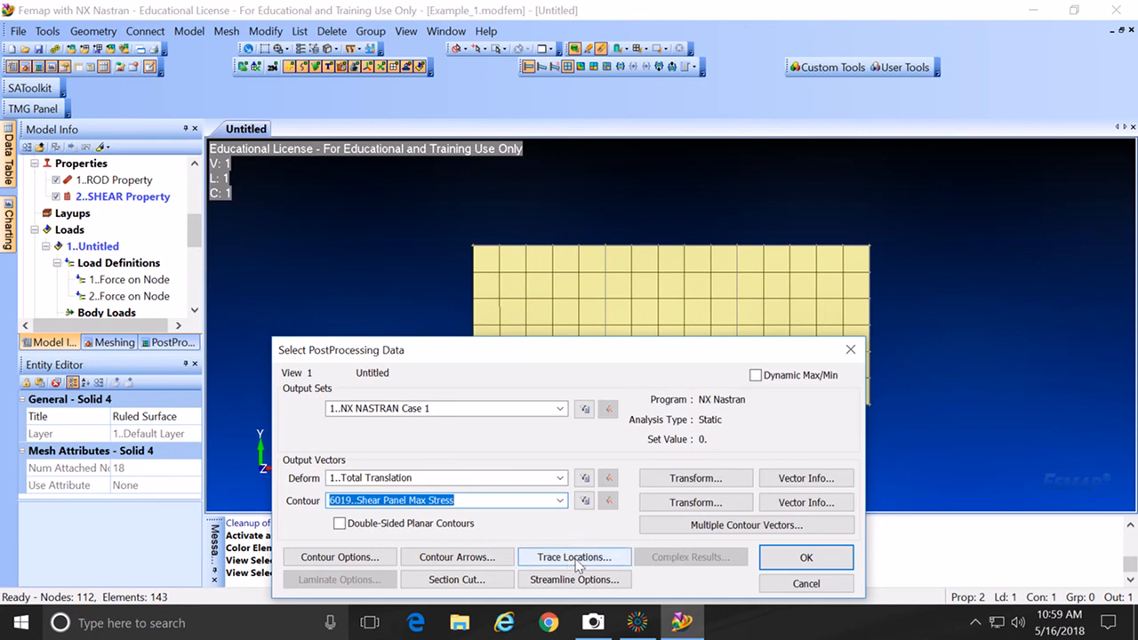
{"action": "left_click", "coordinate": [773, 560]}
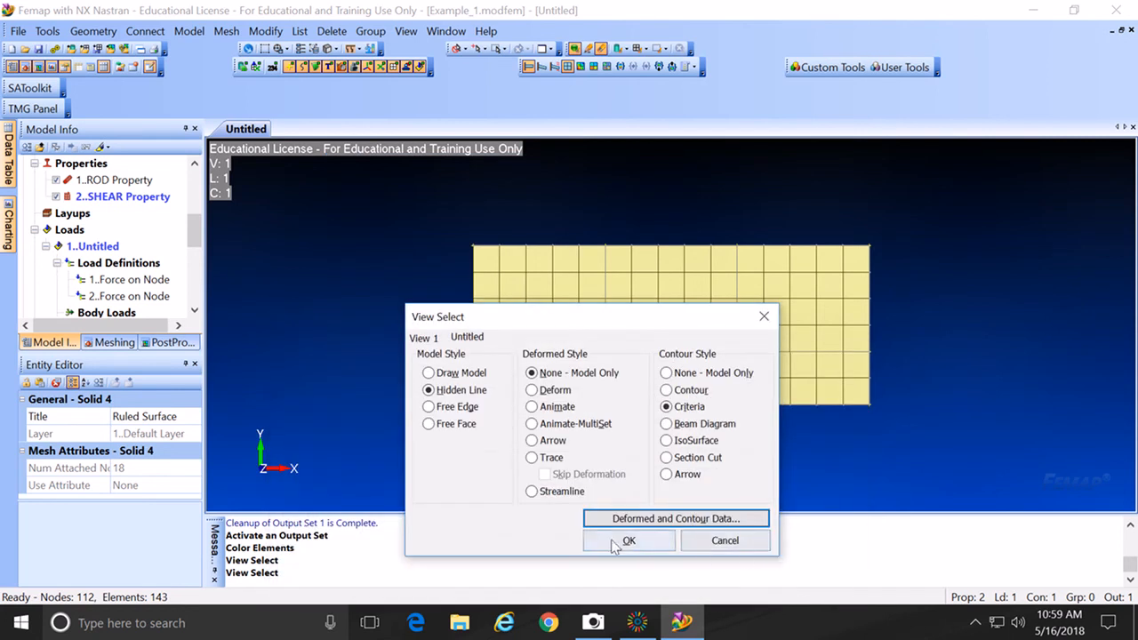
{"action": "left_click", "coordinate": [602, 544]}
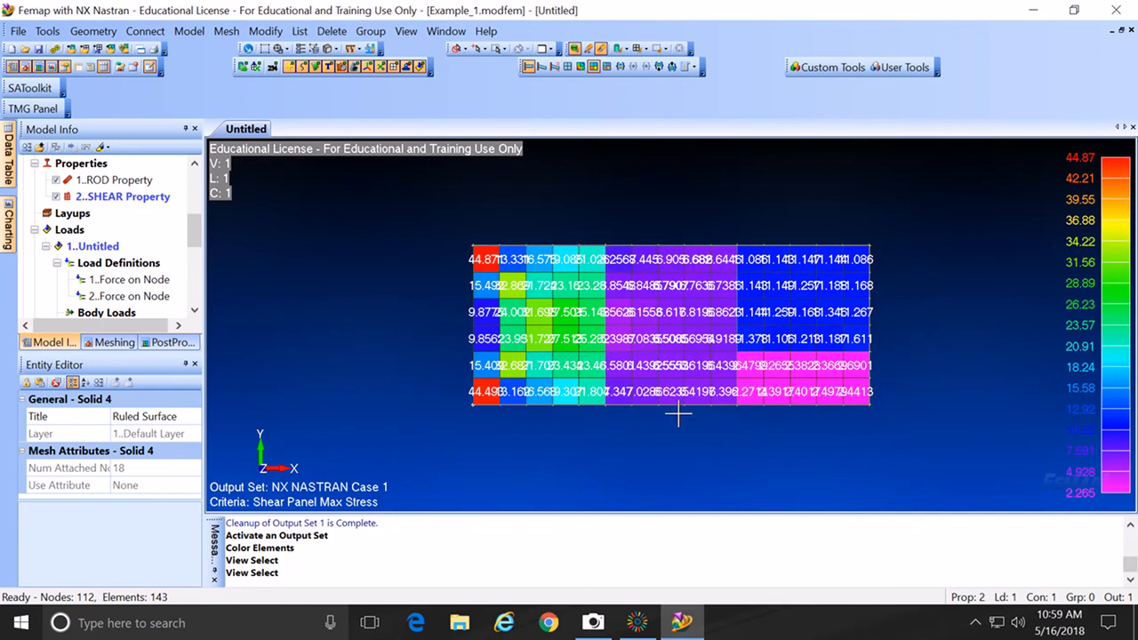
{"action": "scroll", "coordinate": [680, 428], "scroll_direction": "up", "scroll_amount": 4}
{"action": "scroll", "coordinate": [681, 427], "scroll_direction": "up", "scroll_amount": 1}
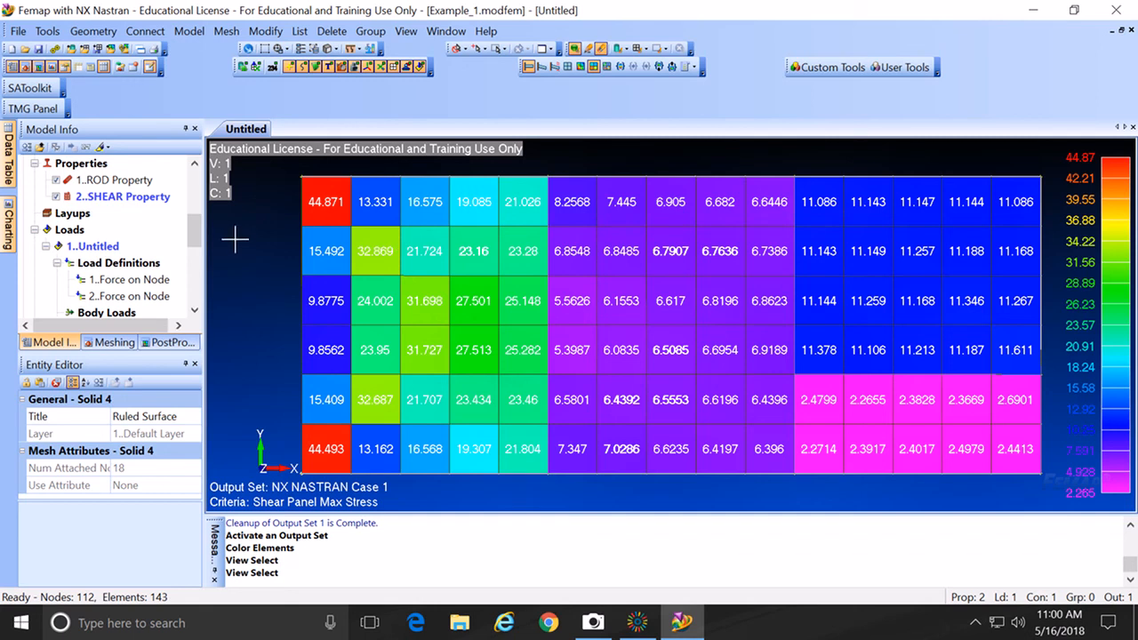
Step: Delete the NX NASTRAN Case 1 output set from Results, keeping undo available
{"action": "left_click_drag", "start_coordinate": [193, 240], "coordinate": [193, 280]}
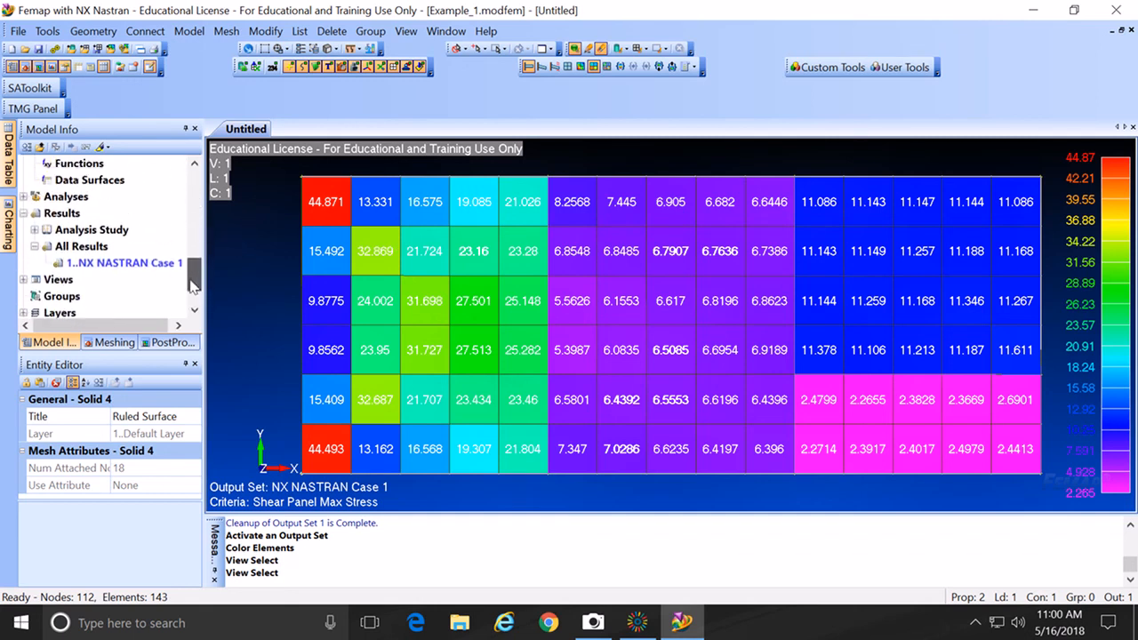
{"action": "left_click", "coordinate": [132, 263]}
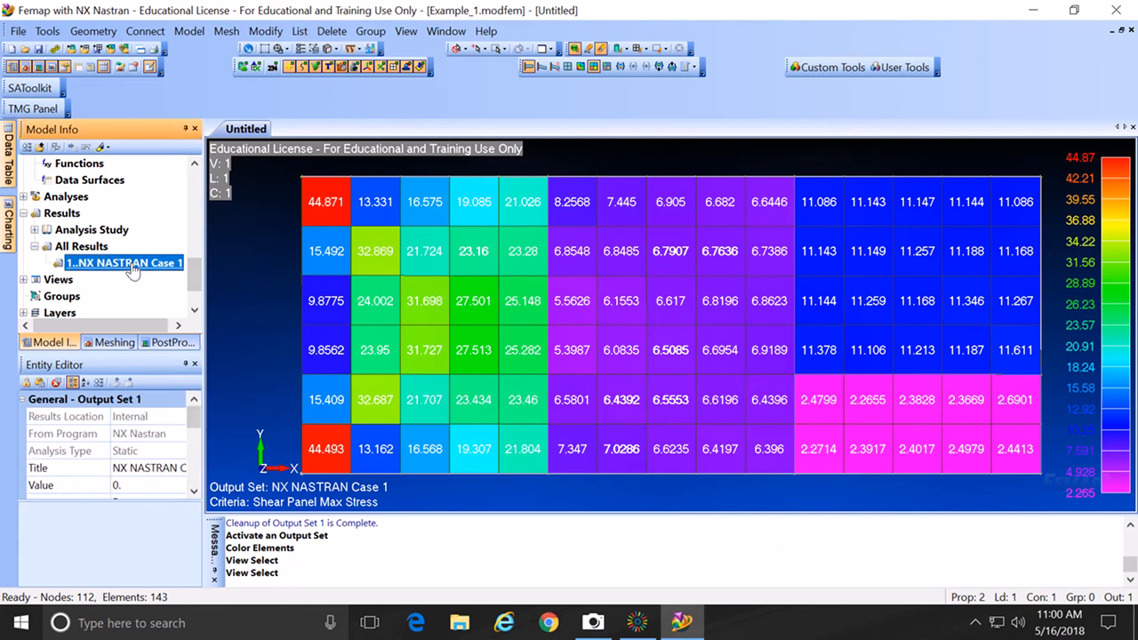
{"action": "right_click", "coordinate": [133, 266]}
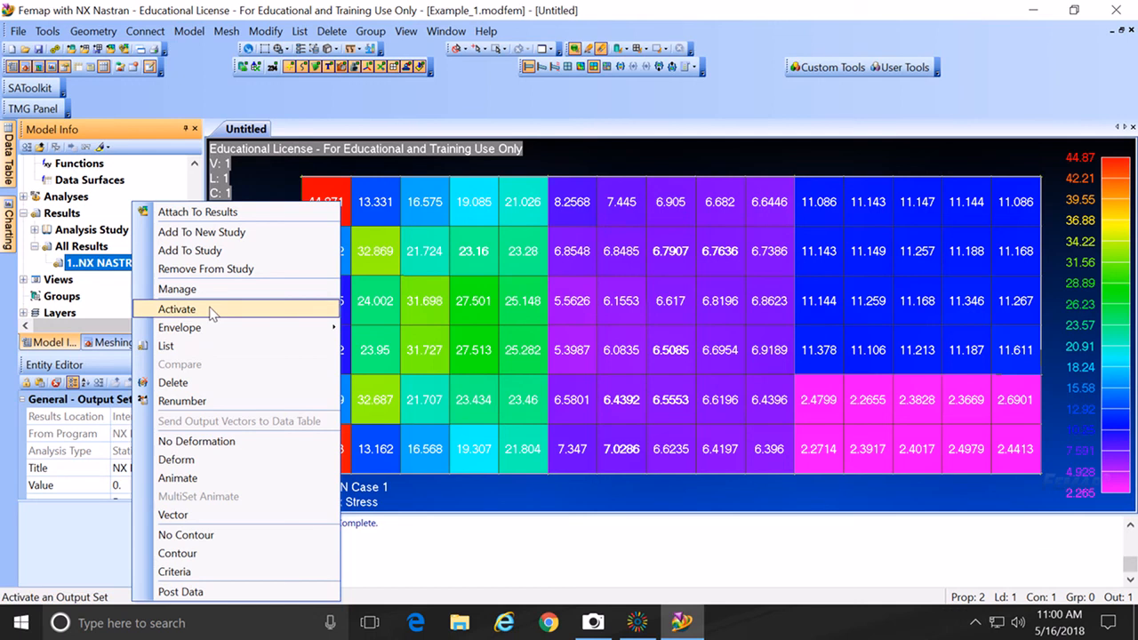
{"action": "left_click", "coordinate": [181, 384]}
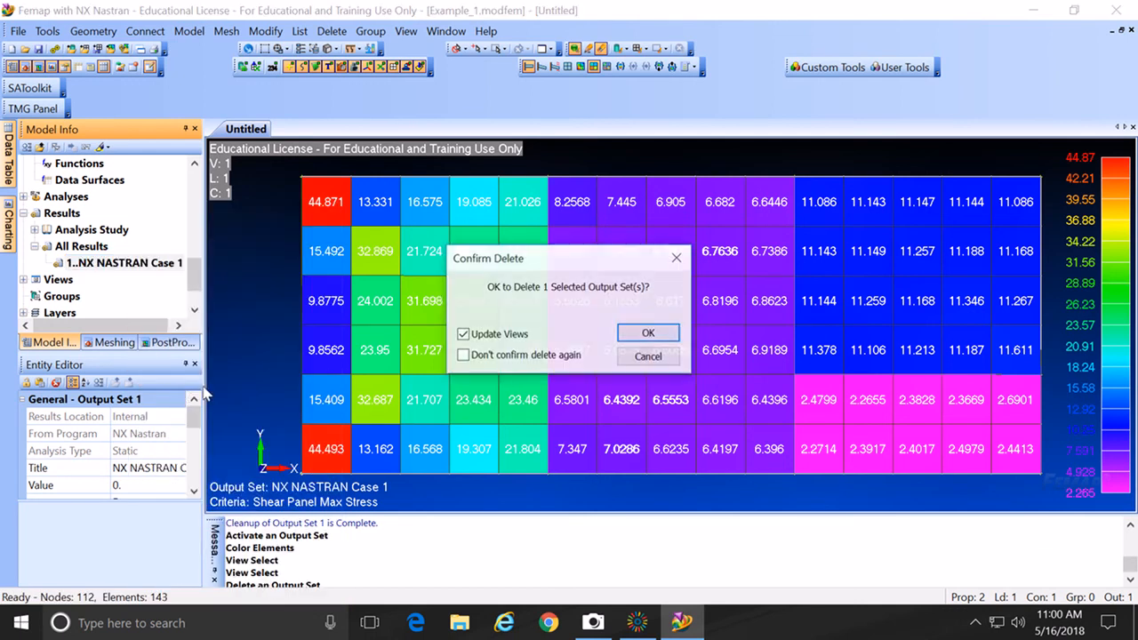
{"action": "left_click", "coordinate": [648, 332]}
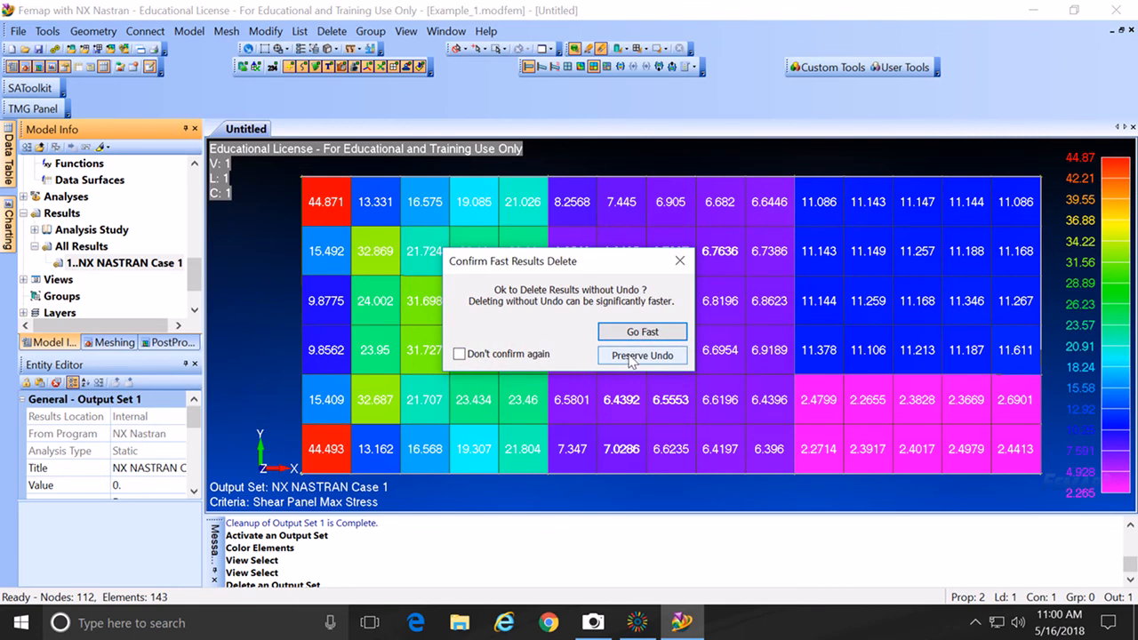
{"action": "left_click", "coordinate": [630, 356]}
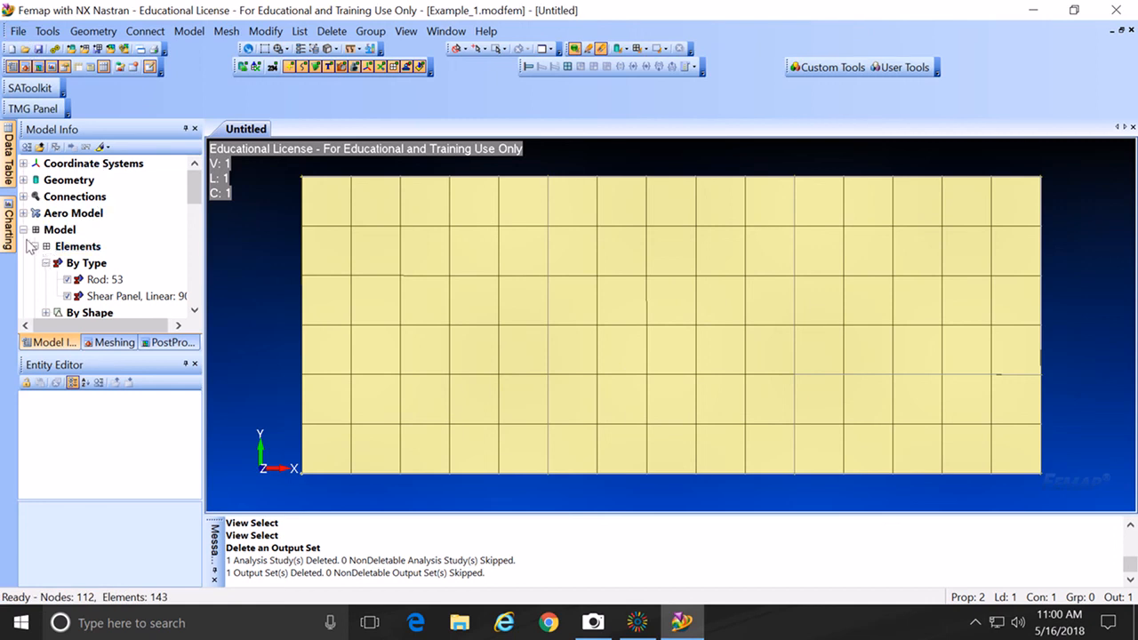
Step: Expand Constraints > 1..Untitled to show Constraint Definitions and Other Constraints
{"action": "left_click_drag", "start_coordinate": [194, 200], "coordinate": [187, 277]}
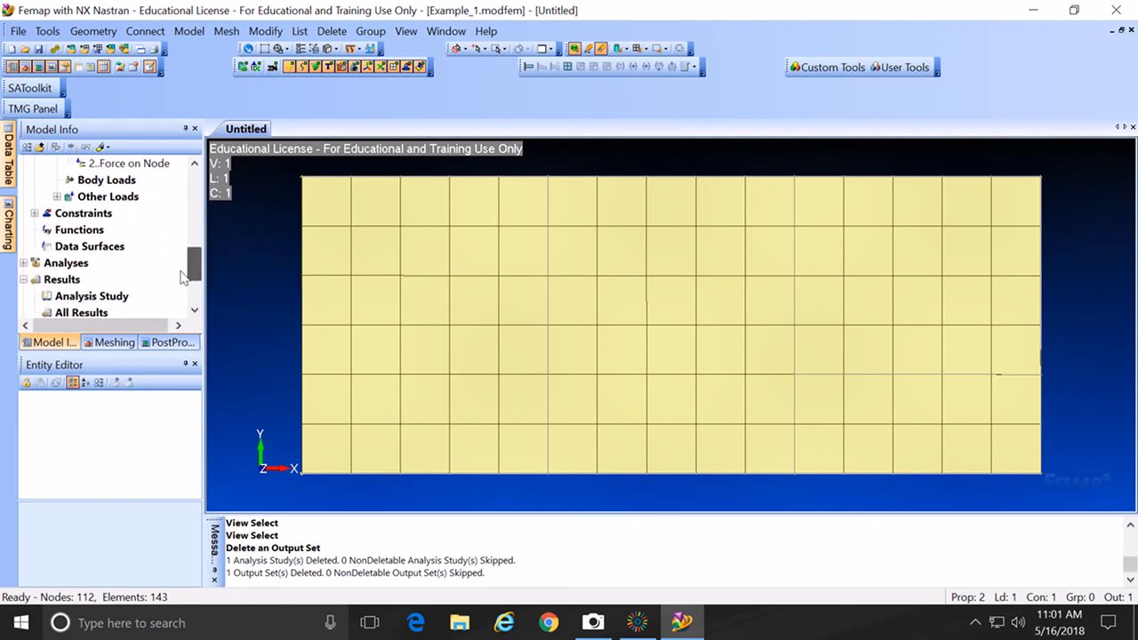
{"action": "left_click", "coordinate": [34, 213]}
{"action": "left_click", "coordinate": [45, 230]}
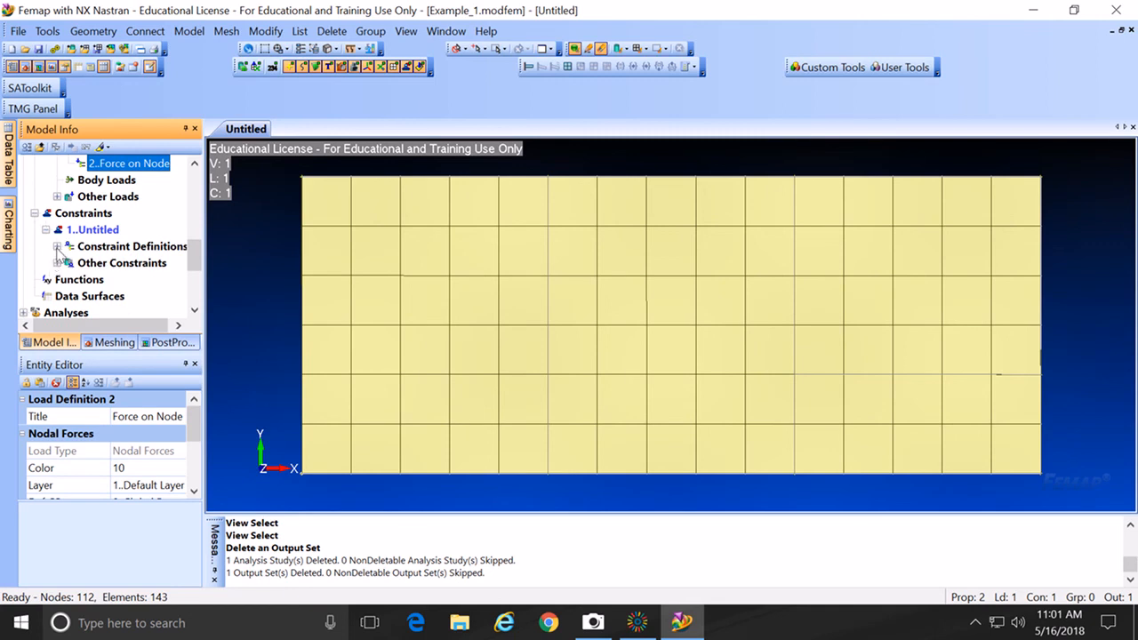
{"action": "left_click", "coordinate": [57, 247]}
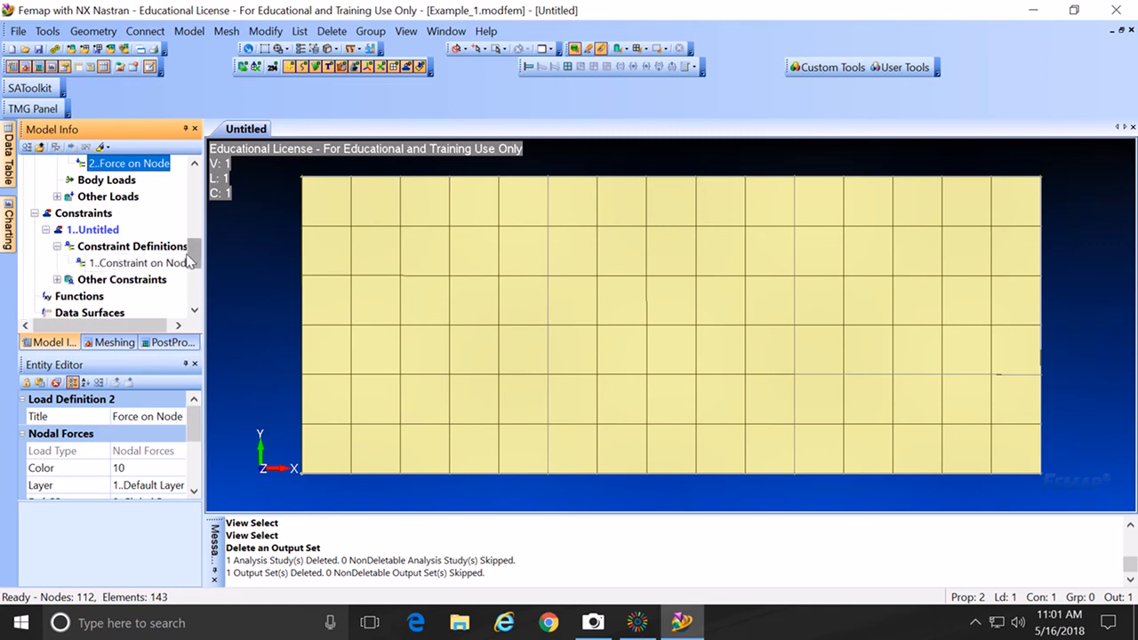
{"action": "left_click", "coordinate": [58, 280]}
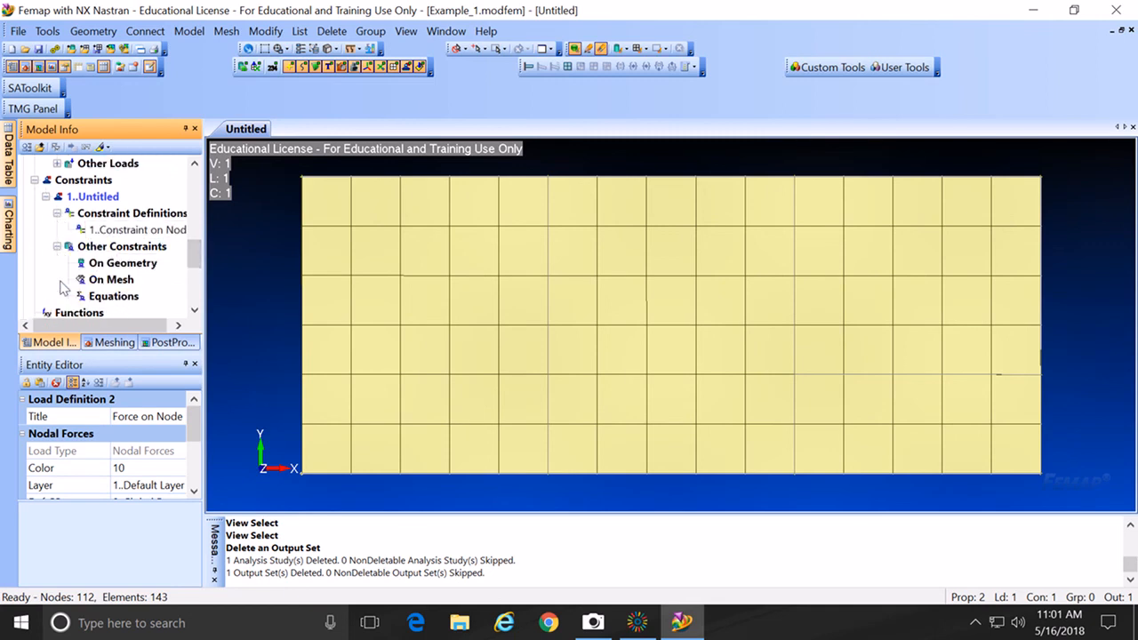
Step: Open Edit Where Applied on the Constraint on Node, then cancel without changes
{"action": "right_click", "coordinate": [120, 233]}
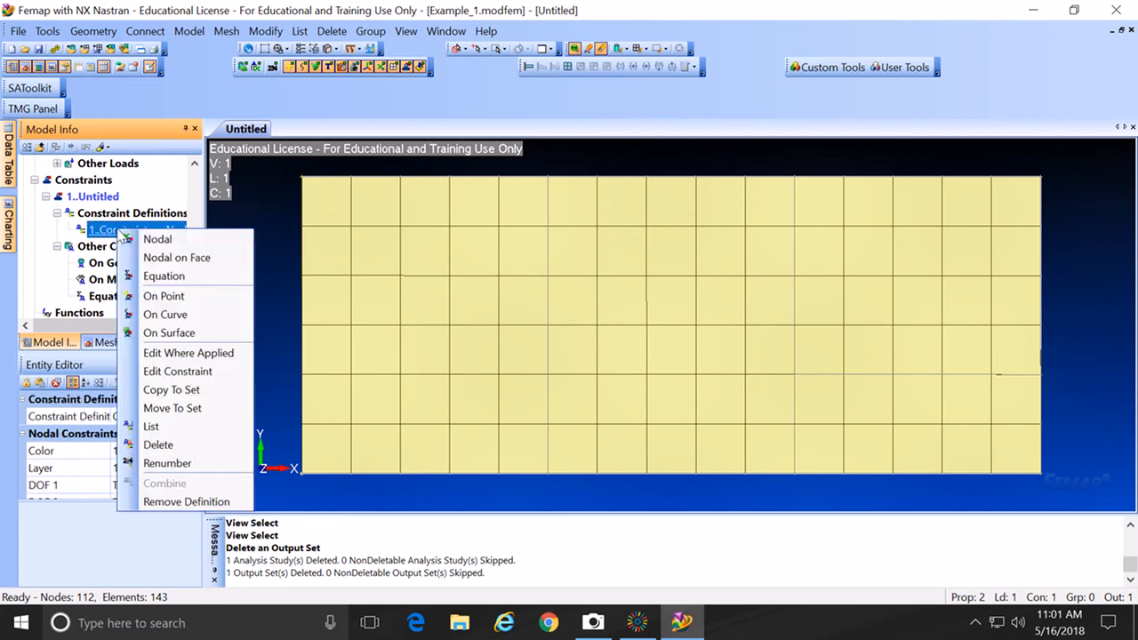
{"action": "left_click", "coordinate": [169, 354]}
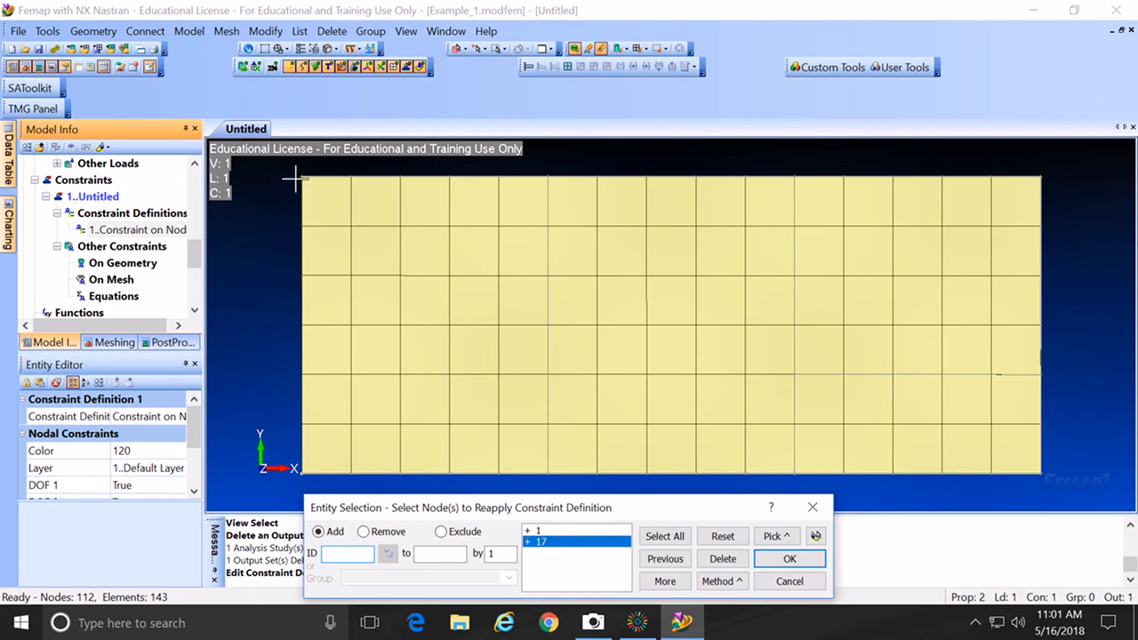
{"action": "left_click", "coordinate": [789, 583]}
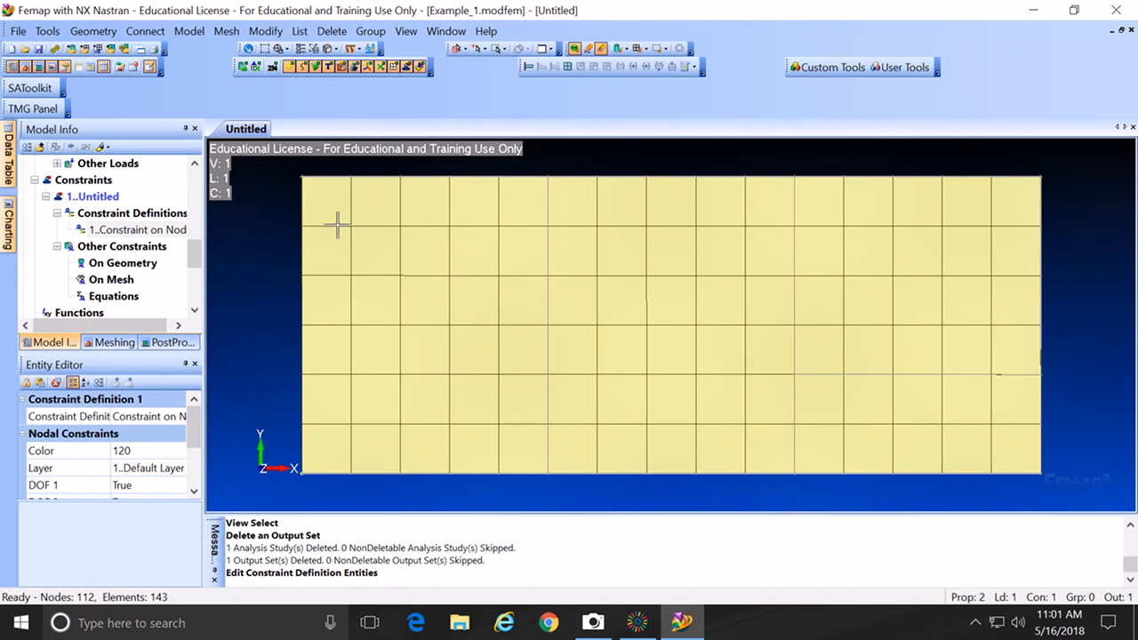
Step: Turn on display of Ruled Surfaces 1 through 4 under Geometry
{"action": "left_click_drag", "start_coordinate": [196, 243], "coordinate": [208, 176]}
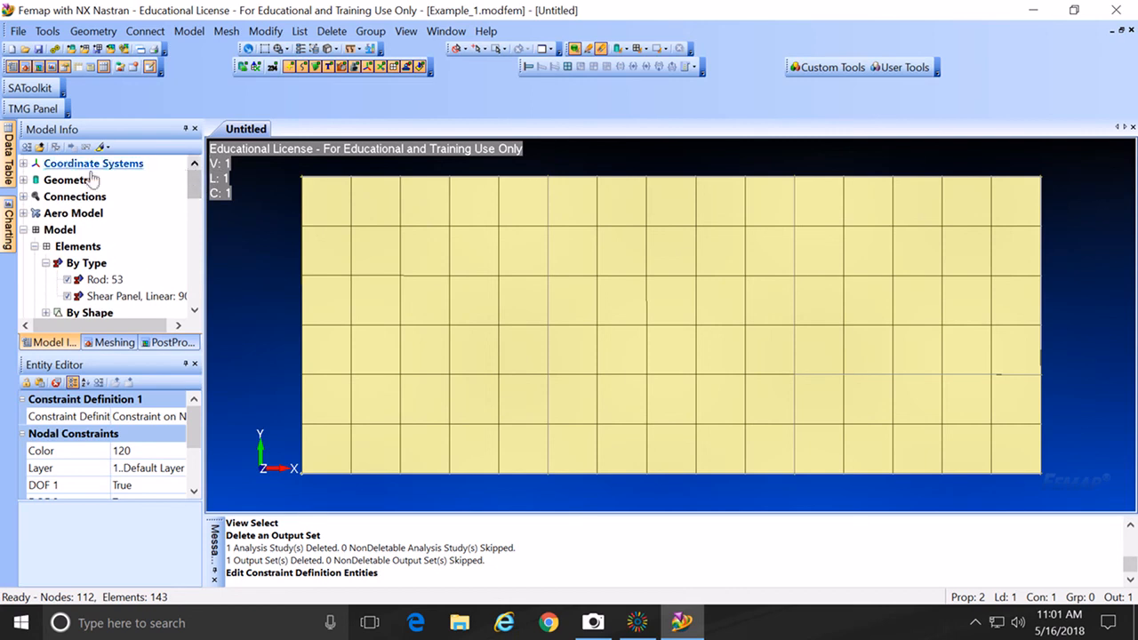
{"action": "left_click", "coordinate": [24, 180]}
{"action": "left_click", "coordinate": [45, 197]}
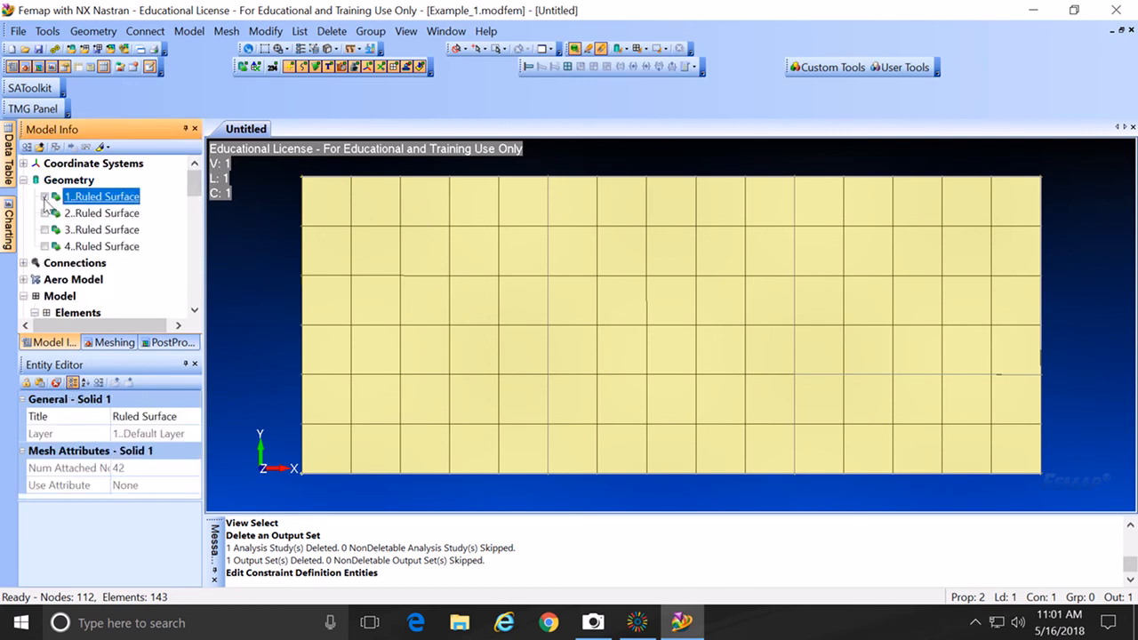
{"action": "left_click", "coordinate": [45, 214]}
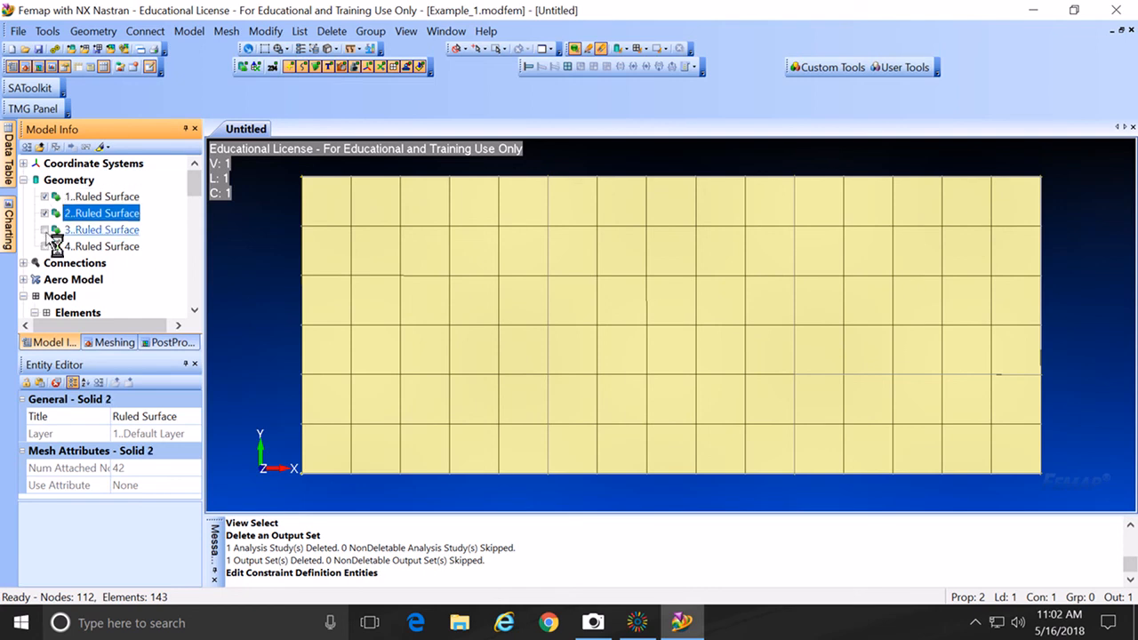
{"action": "left_click", "coordinate": [45, 229]}
{"action": "left_click", "coordinate": [46, 247]}
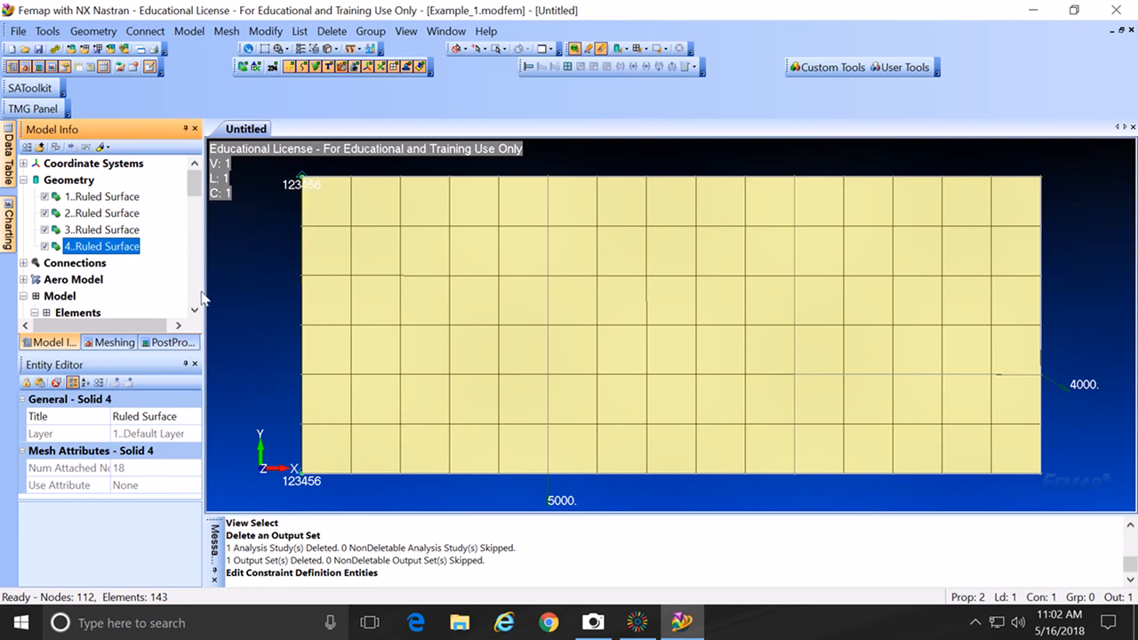
{"action": "left_click_drag", "start_coordinate": [194, 194], "coordinate": [200, 267]}
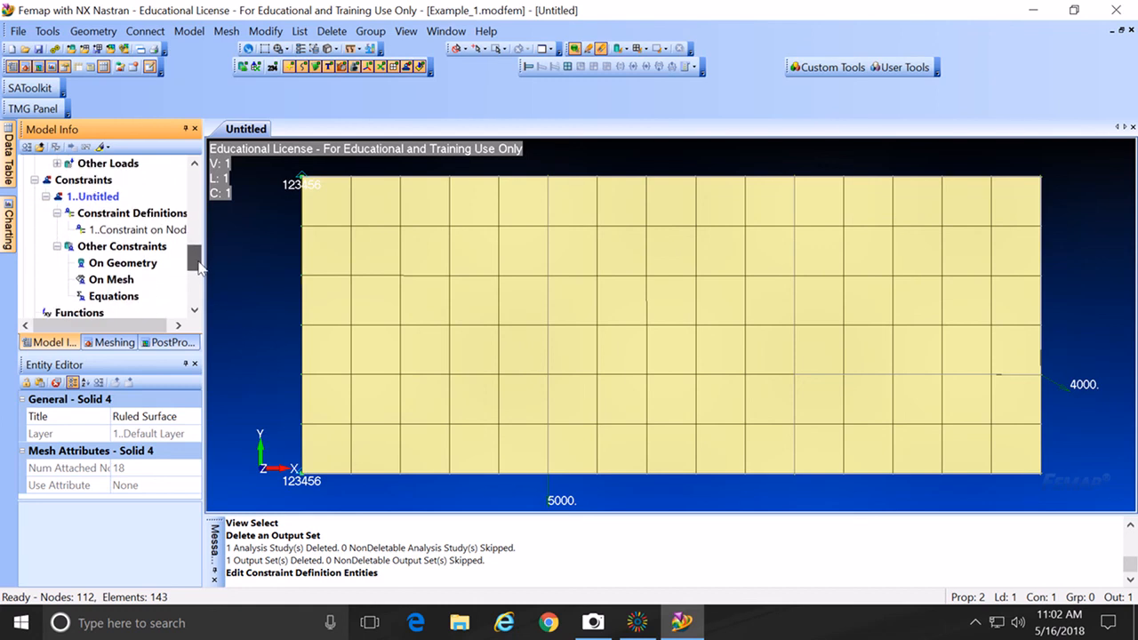
Step: Reapply the Constraint on Node to left-edge nodes 81, 80, 79, 78 and 77
{"action": "right_click", "coordinate": [156, 231]}
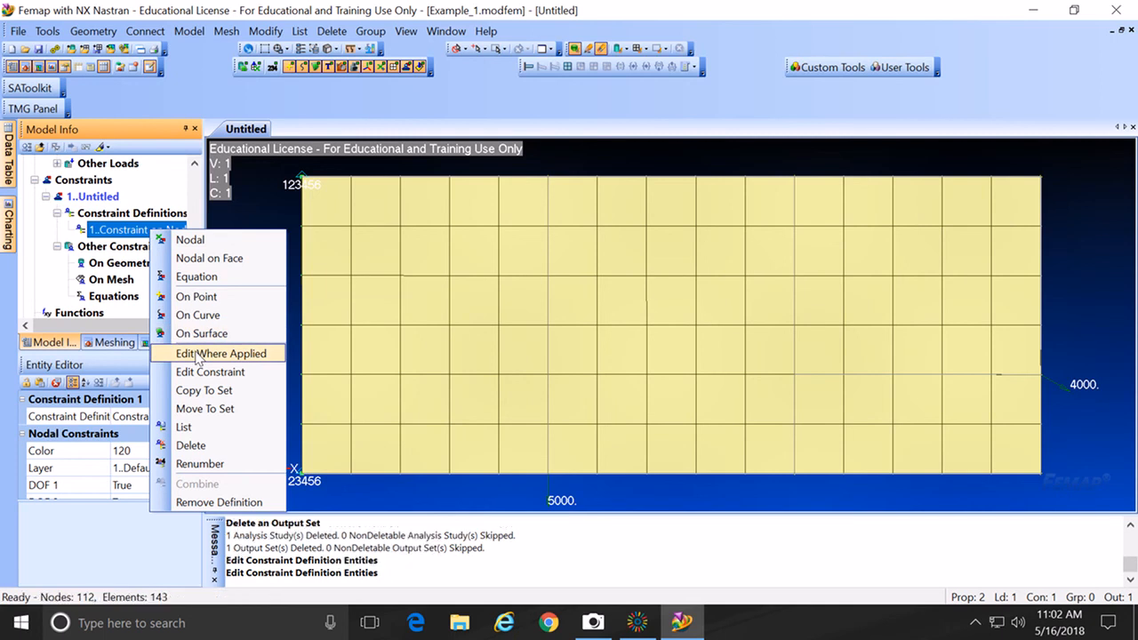
{"action": "left_click", "coordinate": [198, 353]}
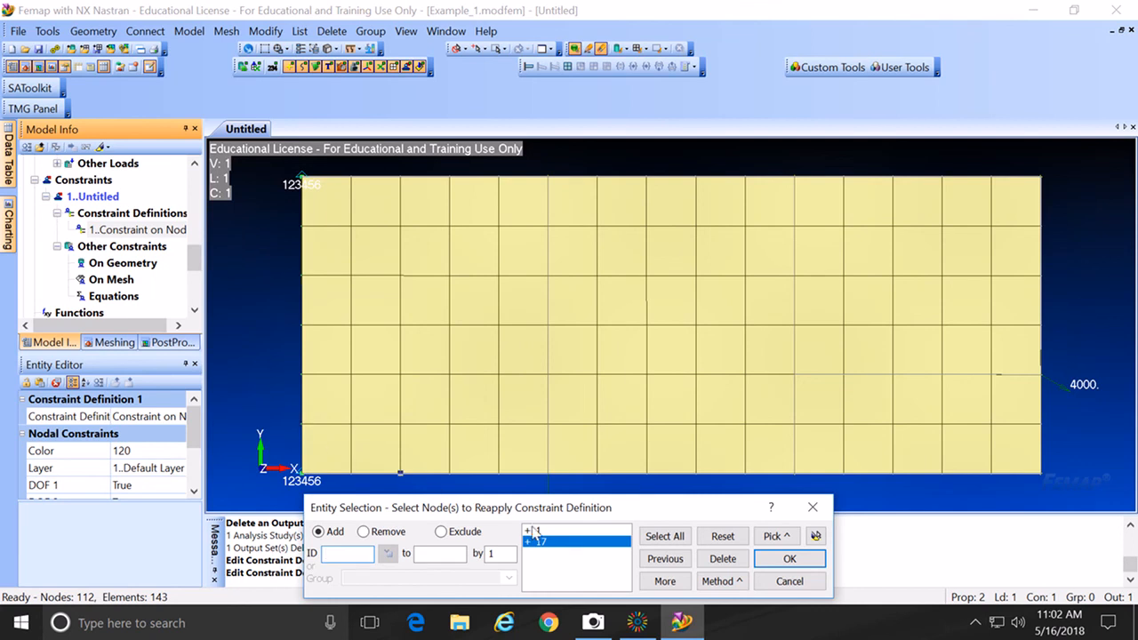
{"action": "left_click", "coordinate": [266, 232]}
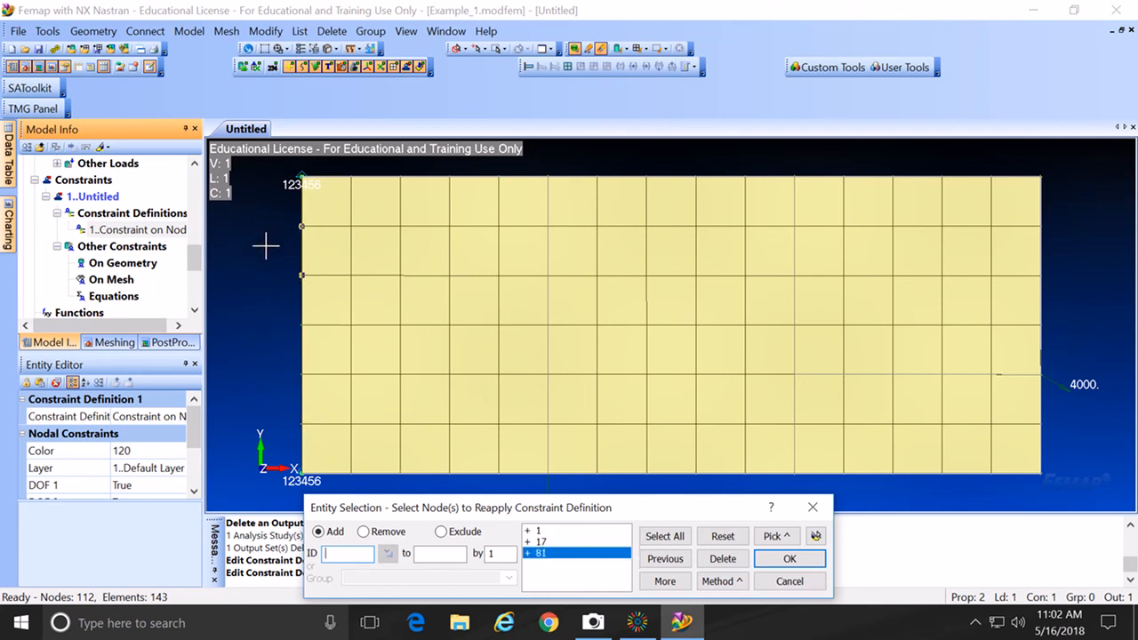
{"action": "left_click", "coordinate": [265, 258]}
{"action": "left_click", "coordinate": [256, 294]}
{"action": "left_click", "coordinate": [257, 326]}
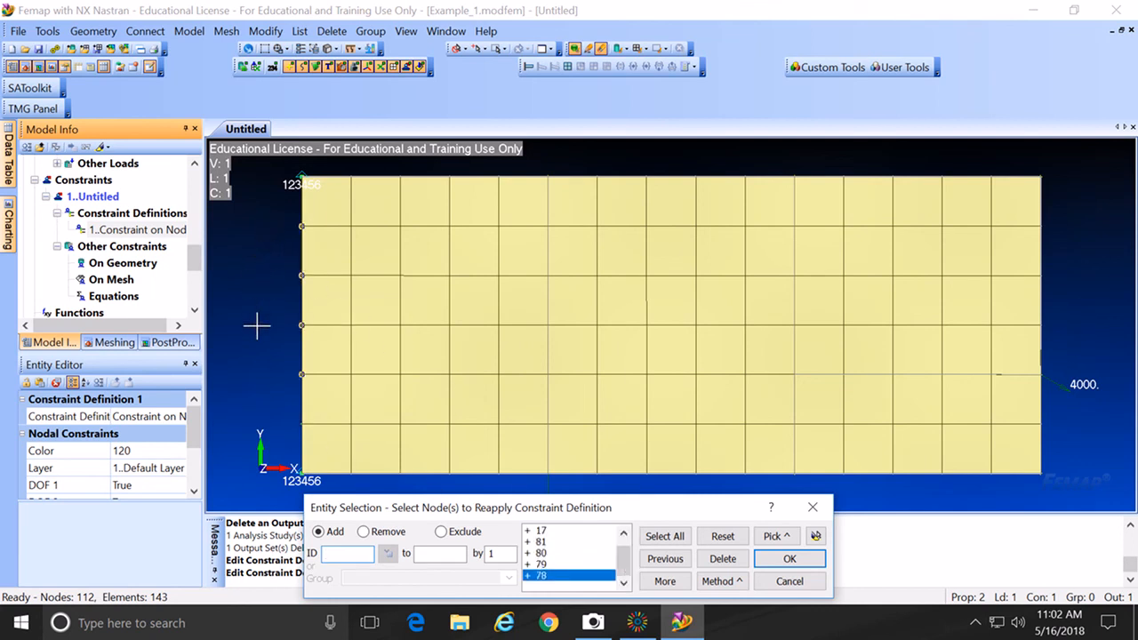
{"action": "left_click", "coordinate": [256, 374]}
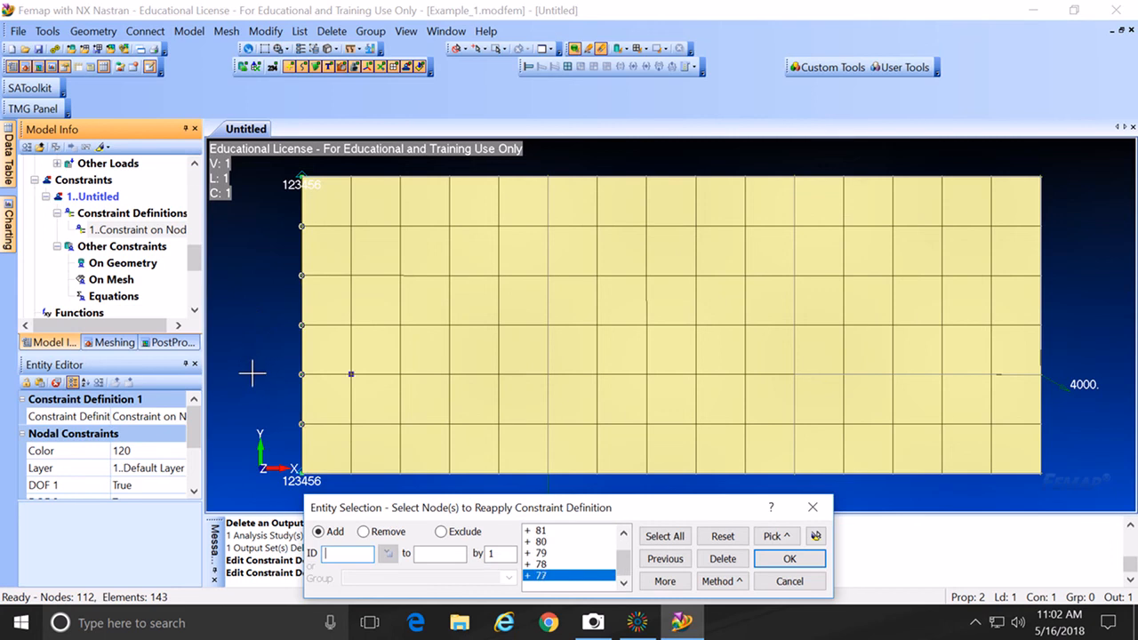
{"action": "left_click", "coordinate": [790, 559]}
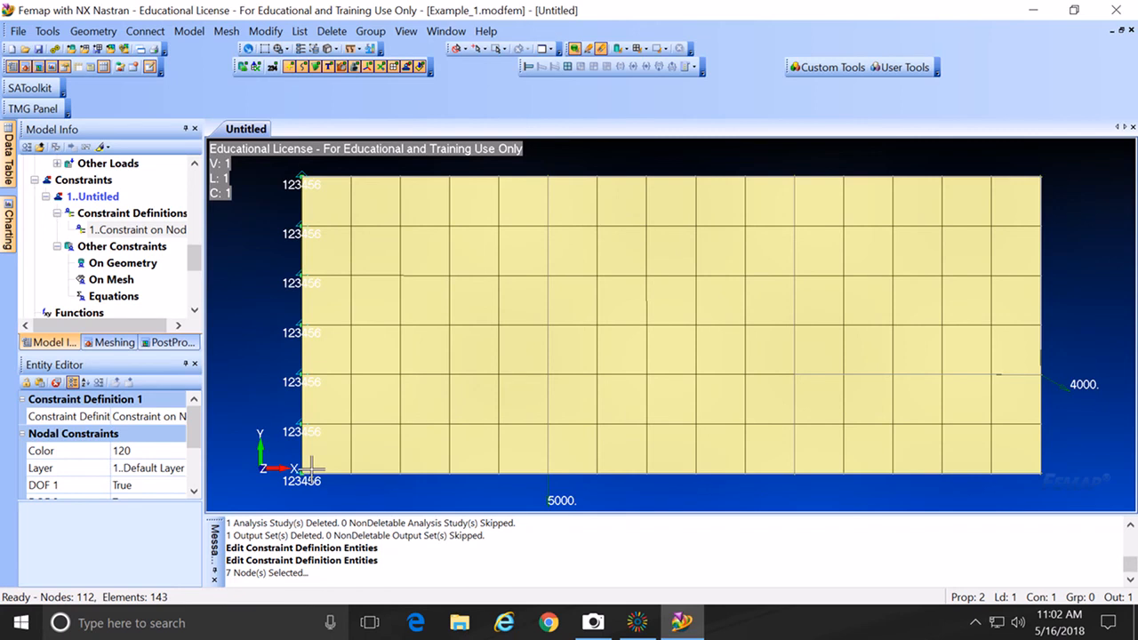
Step: Rebuild and compact the model database, then run the NX Nastran static analysis
{"action": "left_click", "coordinate": [18, 31]}
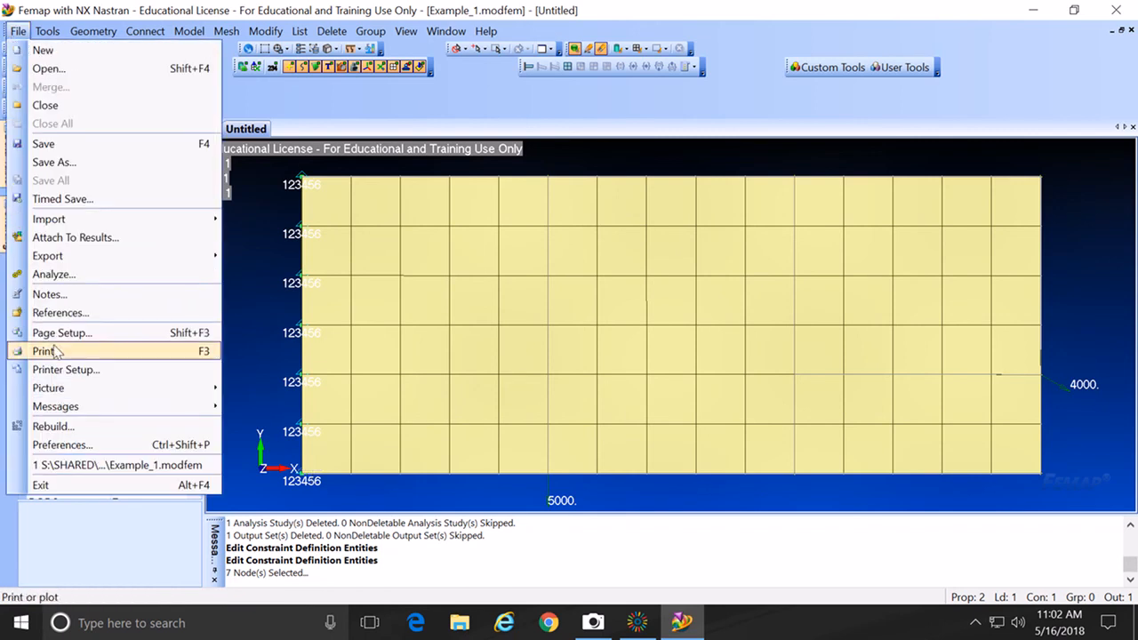
{"action": "left_click", "coordinate": [50, 426]}
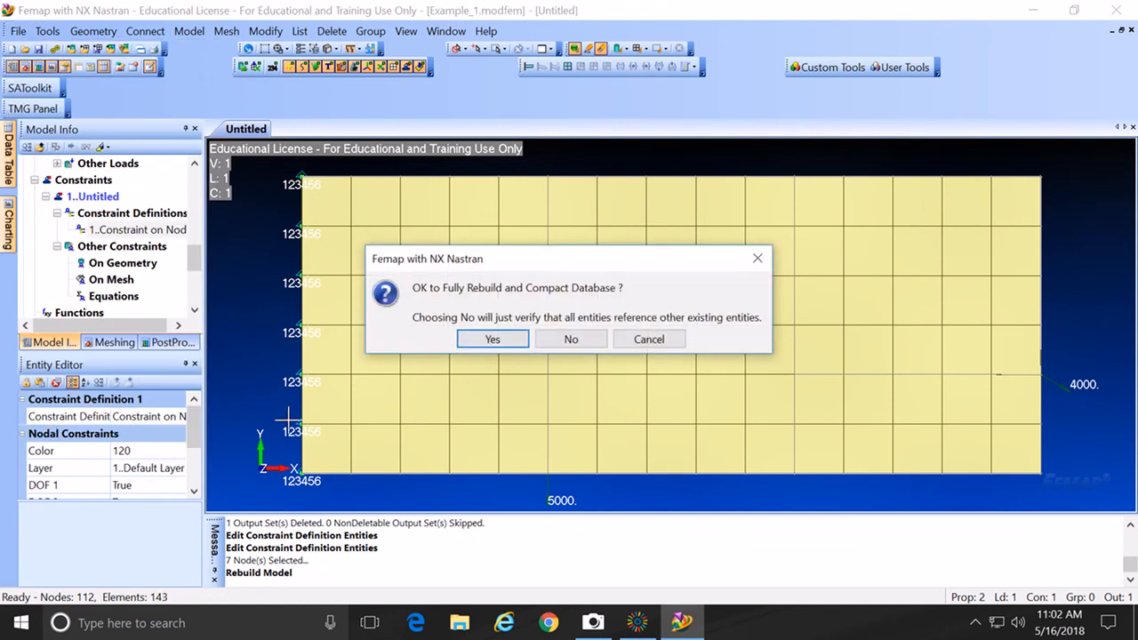
{"action": "left_click", "coordinate": [502, 336]}
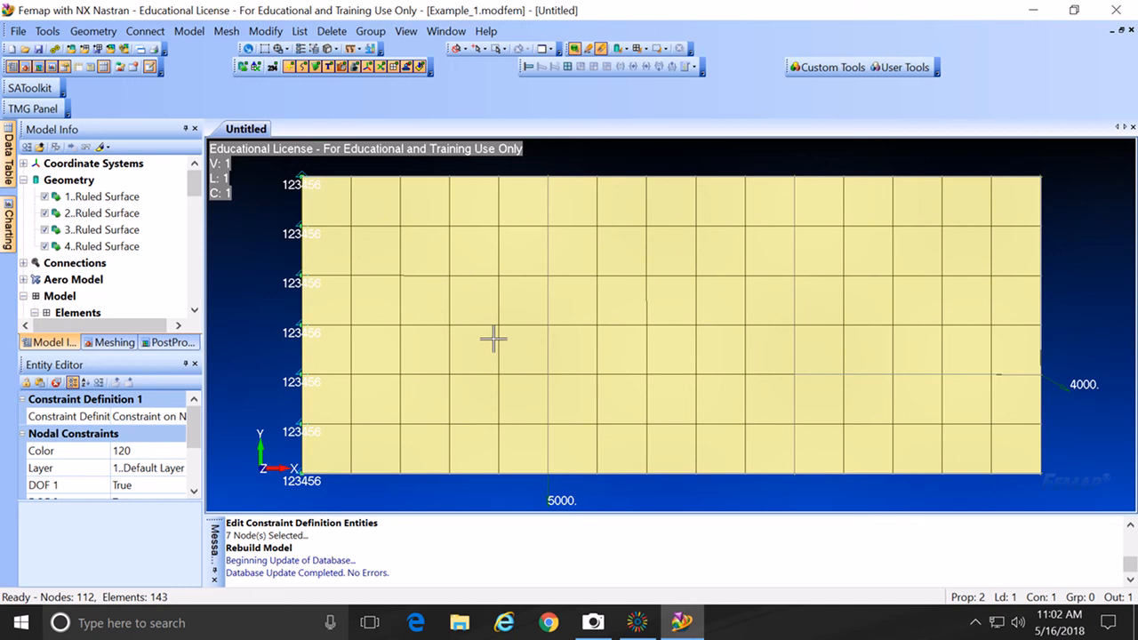
{"action": "left_click", "coordinate": [54, 49]}
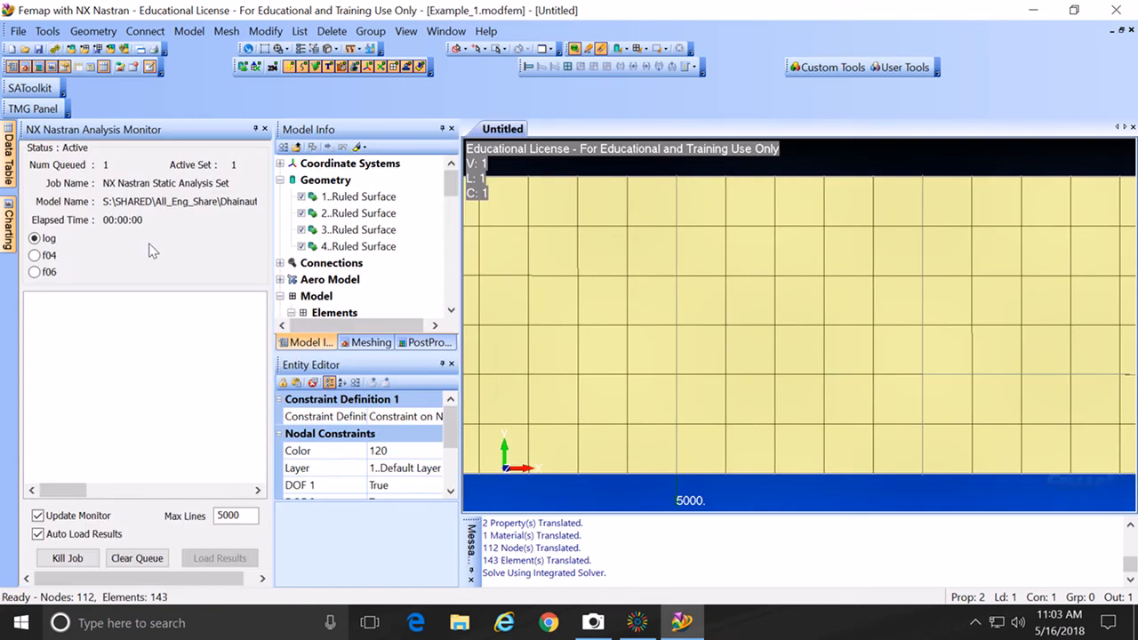
{"action": "left_click", "coordinate": [265, 129]}
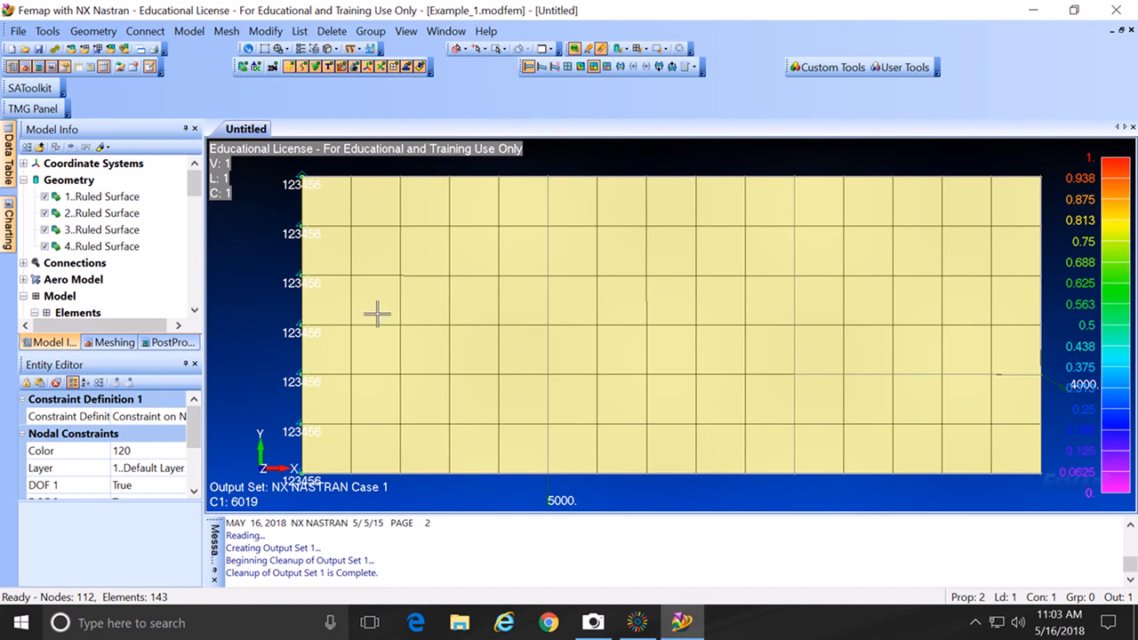
Step: Apply the Shear Panel Max Stress criteria plot with Total Translation deformation via View Select
{"action": "key", "text": "F5"}
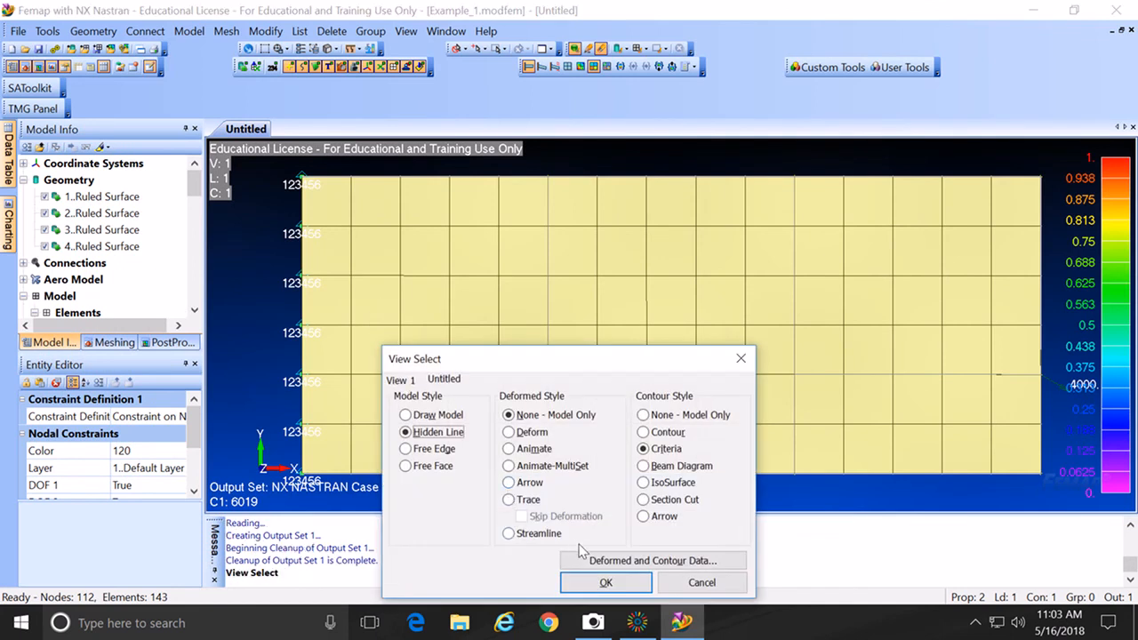
{"action": "left_click", "coordinate": [593, 561]}
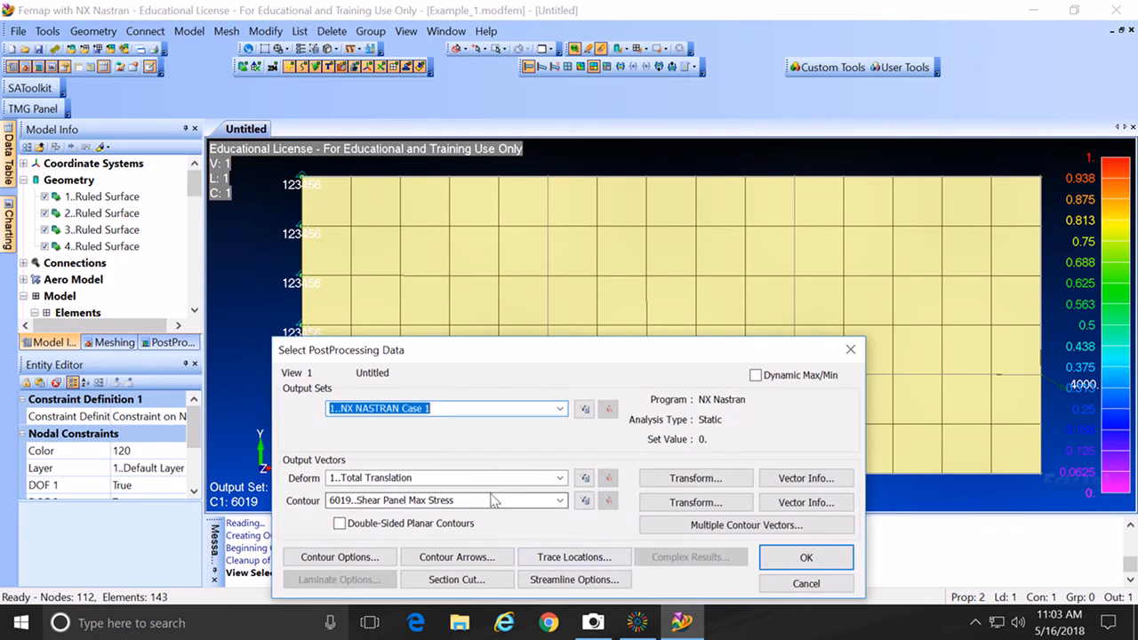
{"action": "left_click", "coordinate": [805, 558]}
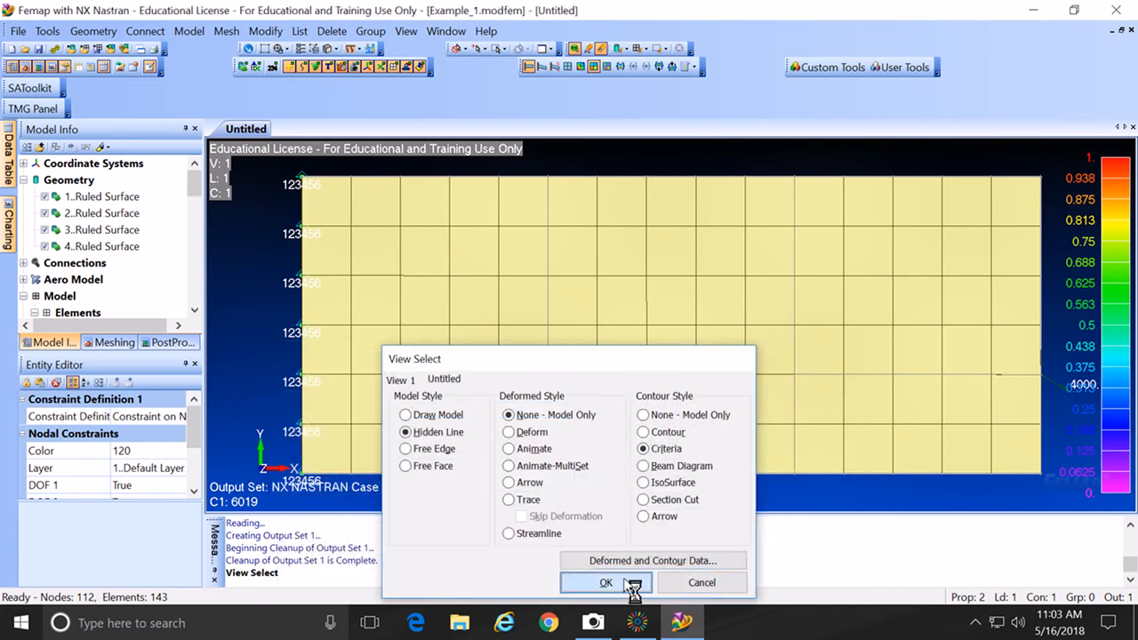
{"action": "left_click", "coordinate": [625, 583]}
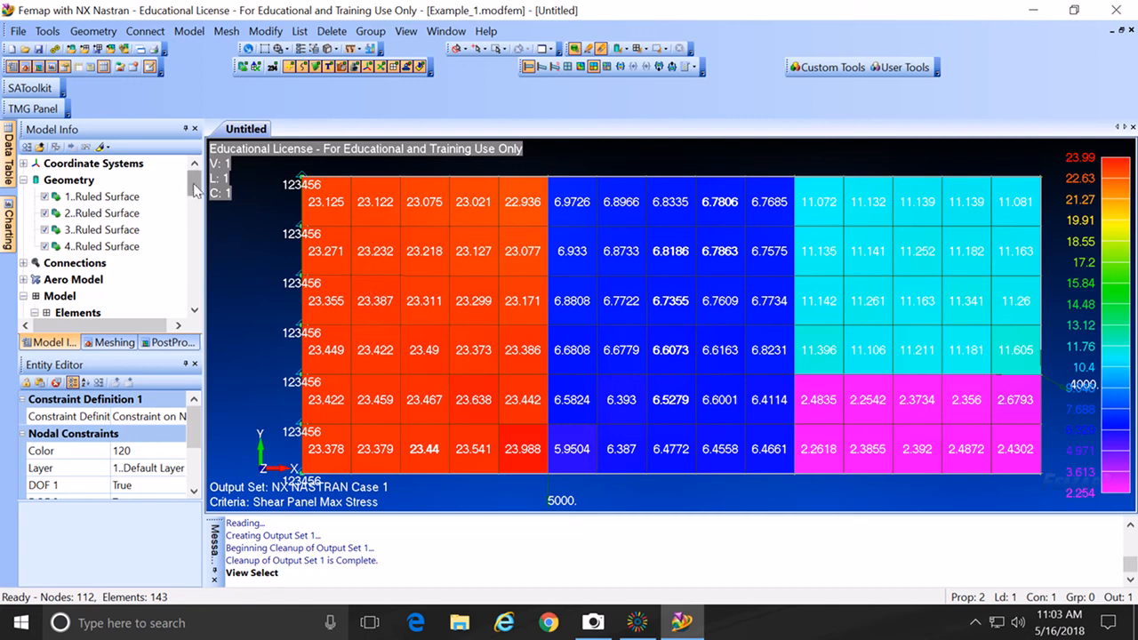
Step: Collapse Geometry and hide the Shear Panel, Linear elements, leaving only the 53 rods shown
{"action": "left_click", "coordinate": [23, 181]}
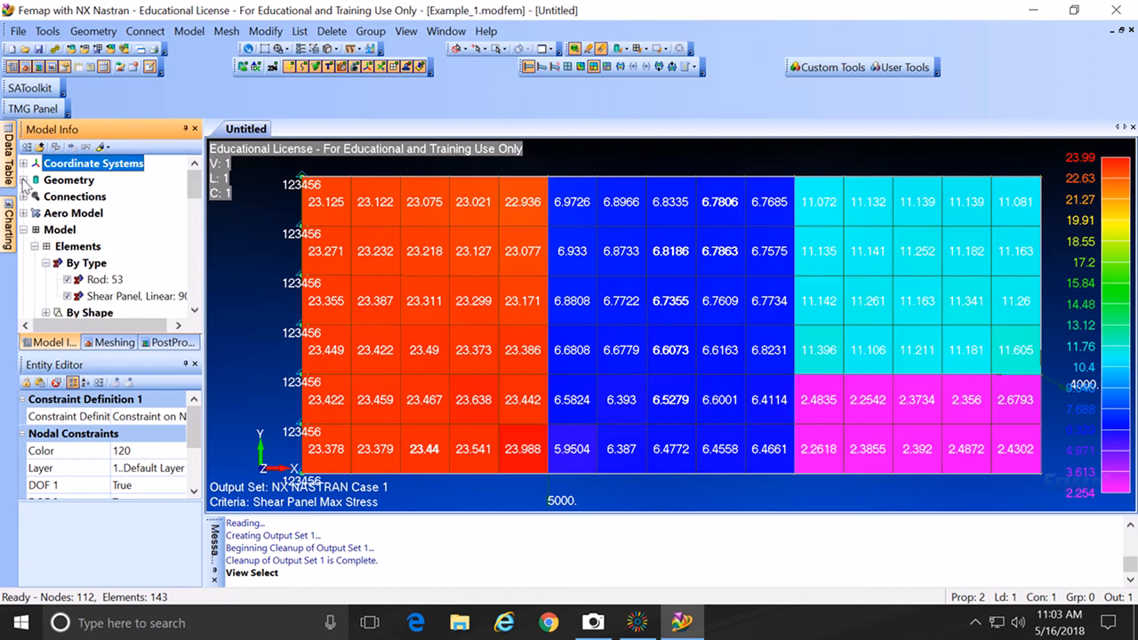
{"action": "left_click", "coordinate": [68, 296]}
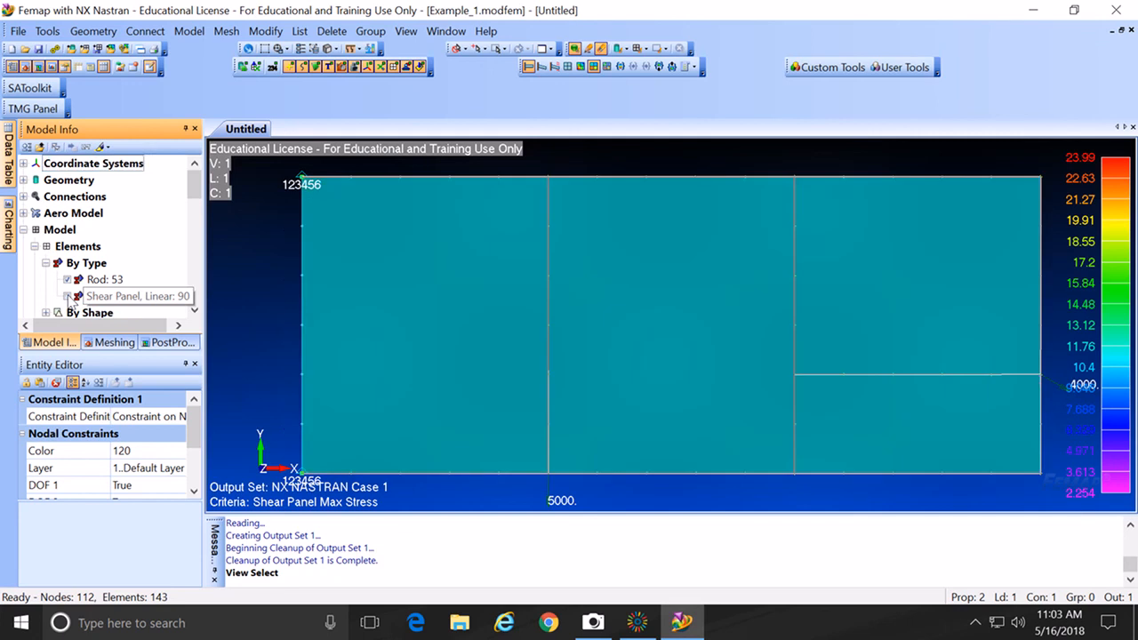
{"action": "left_click", "coordinate": [68, 296]}
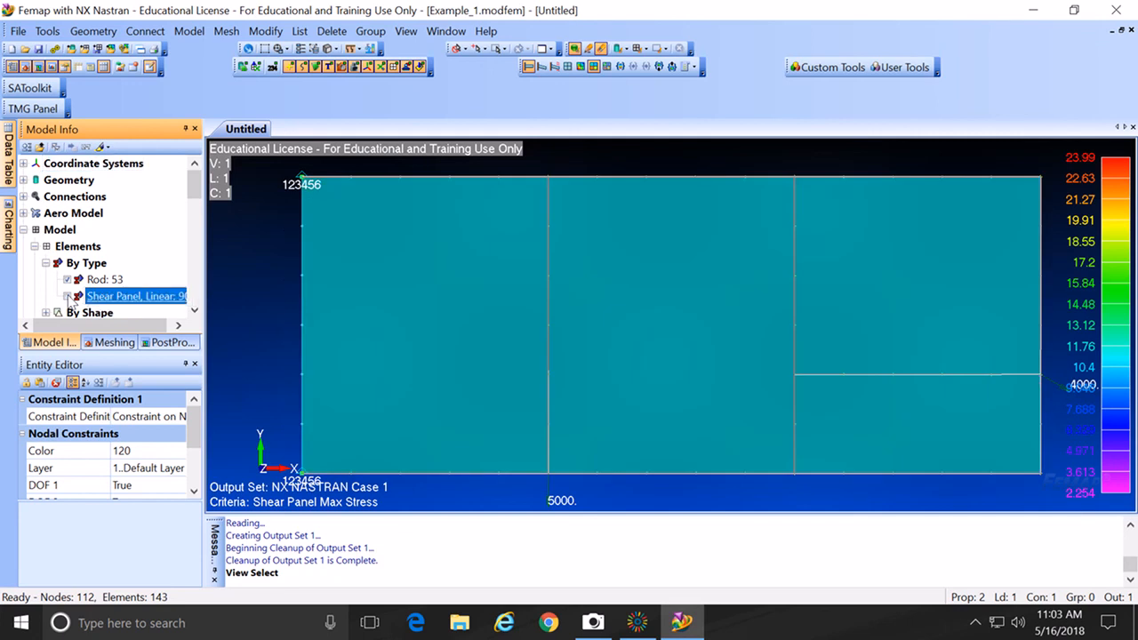
{"action": "left_click", "coordinate": [67, 296]}
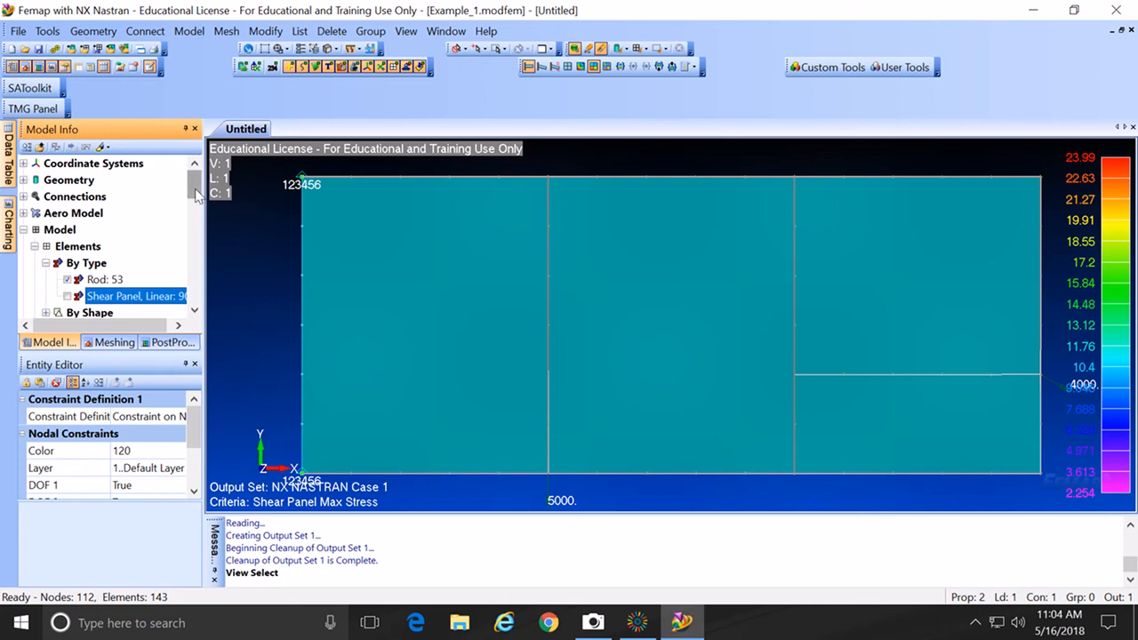
Step: Change the criteria contour to 3036..Rod Axial Force, labelling rods from -6275 to 9653
{"action": "key", "text": "F5"}
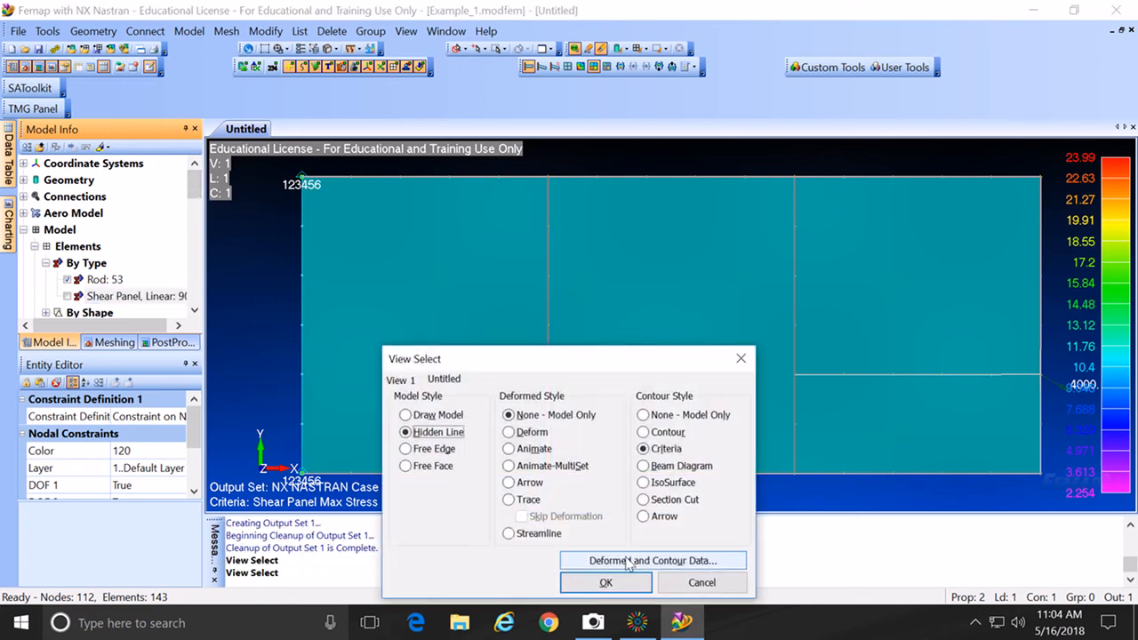
{"action": "left_click", "coordinate": [628, 561]}
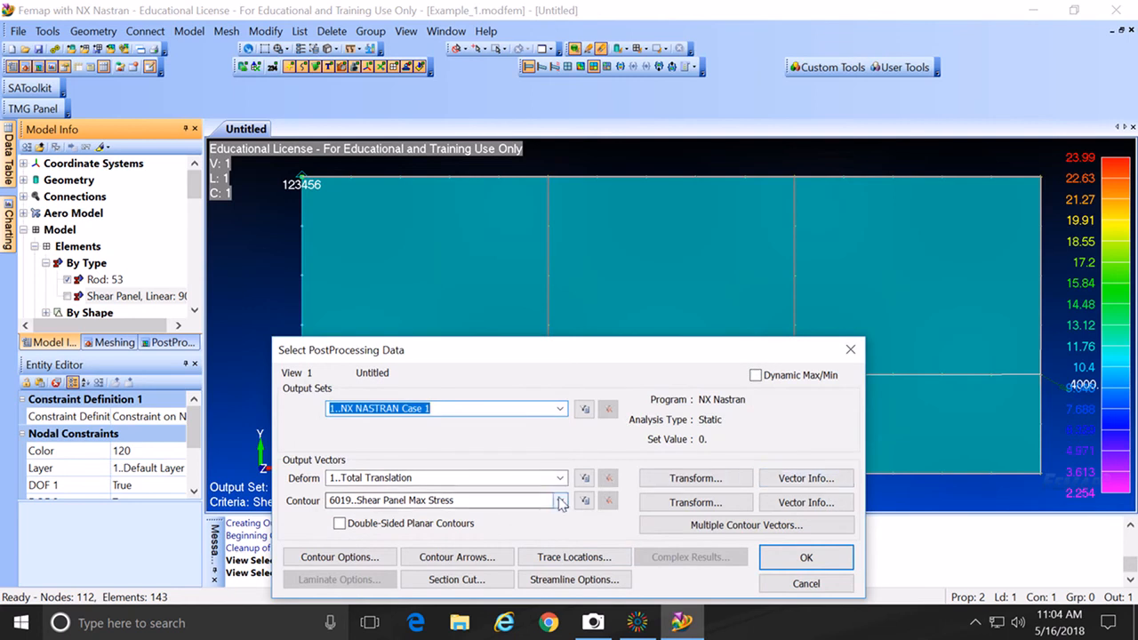
{"action": "left_click", "coordinate": [561, 502]}
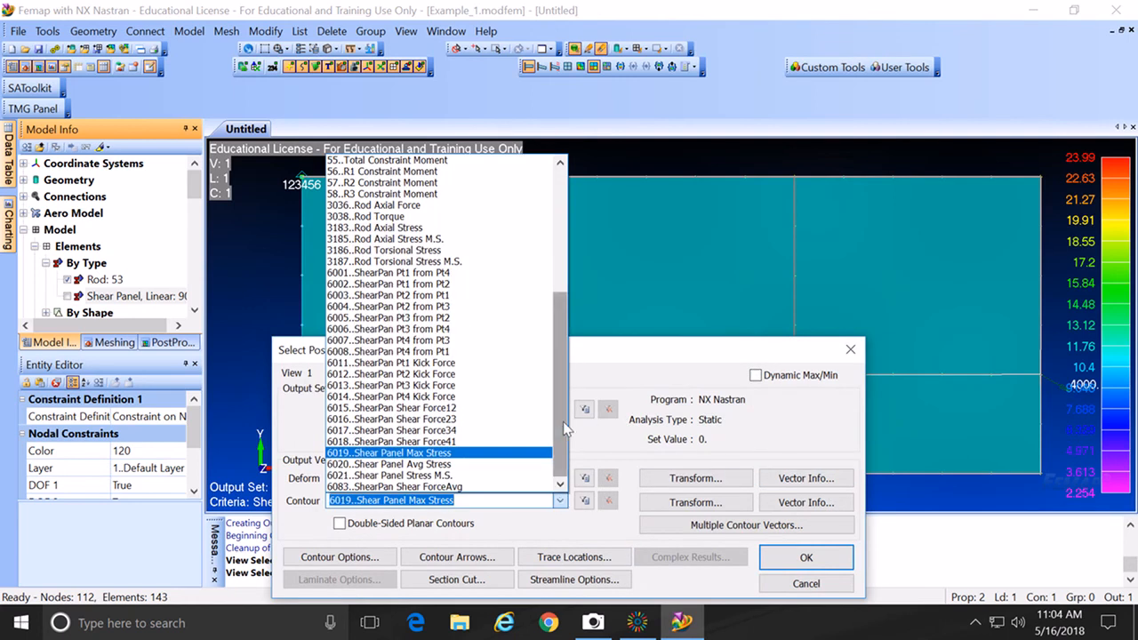
{"action": "left_click_drag", "start_coordinate": [562, 425], "coordinate": [561, 329]}
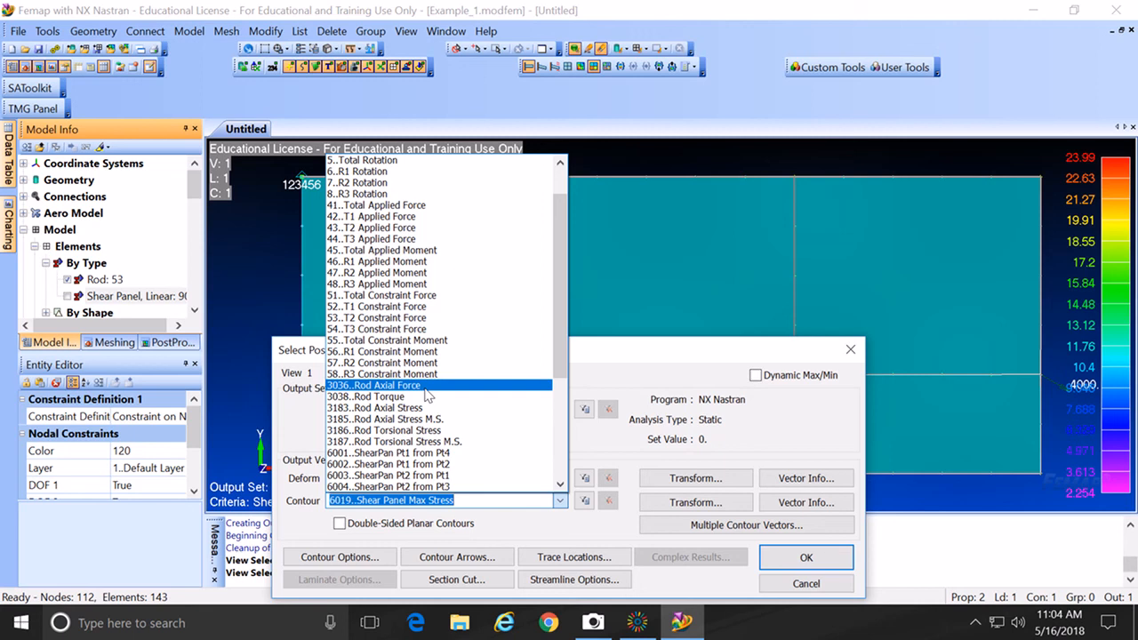
{"action": "left_click", "coordinate": [424, 388]}
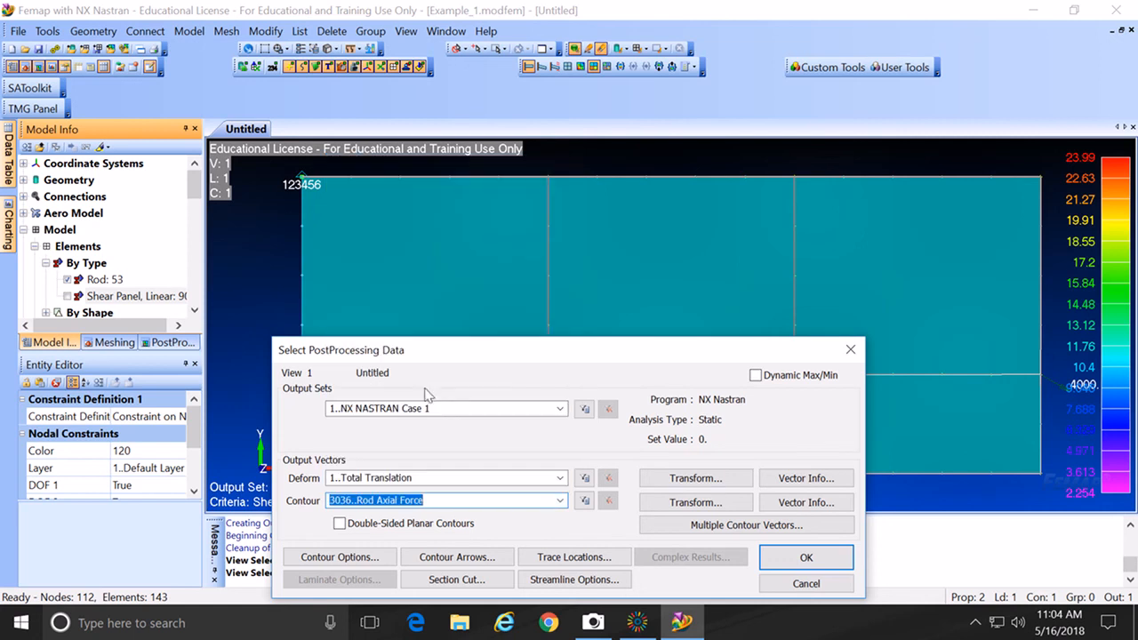
{"action": "left_click", "coordinate": [812, 558]}
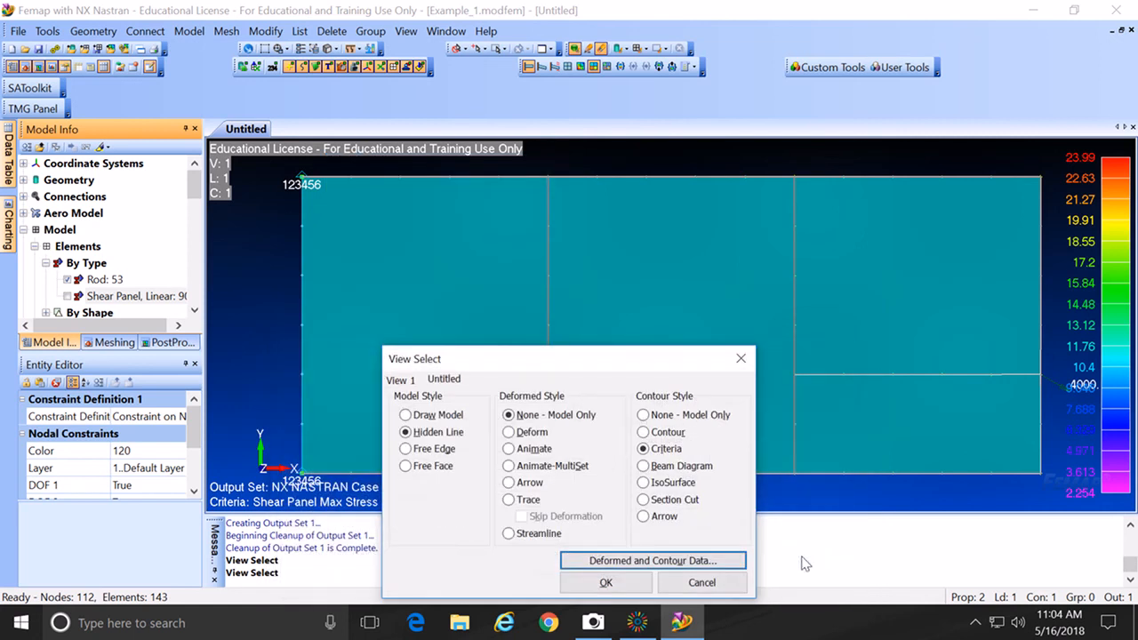
{"action": "left_click", "coordinate": [602, 583]}
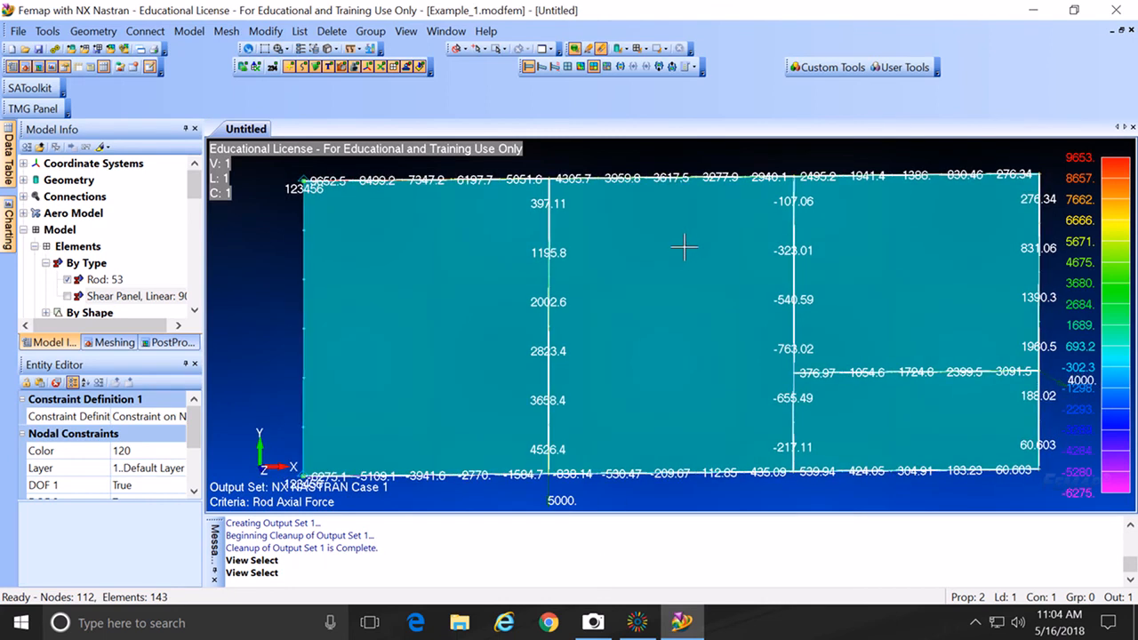
Step: View the model in XY Top and zoom into the top-left flange force values
{"action": "key", "text": "F8"}
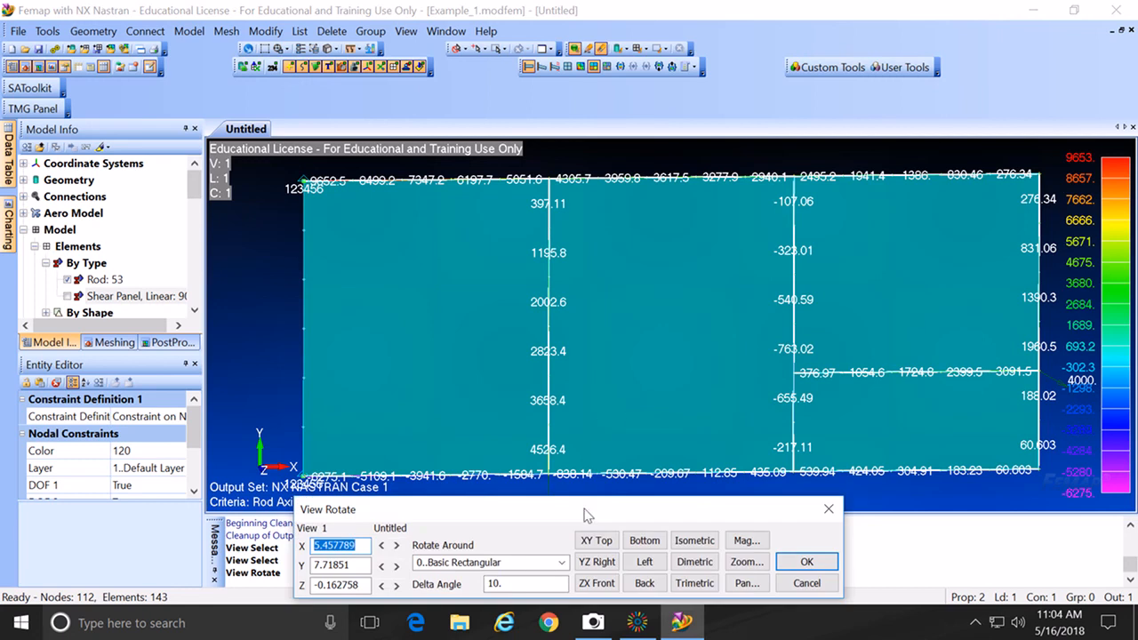
{"action": "left_click", "coordinate": [599, 541]}
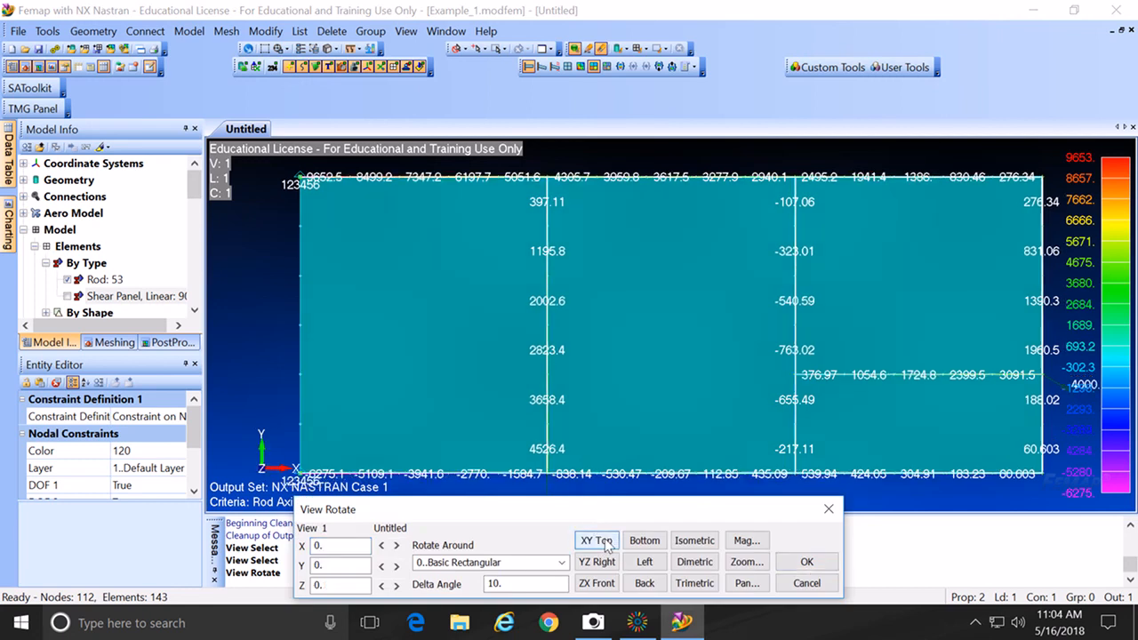
{"action": "left_click", "coordinate": [806, 562]}
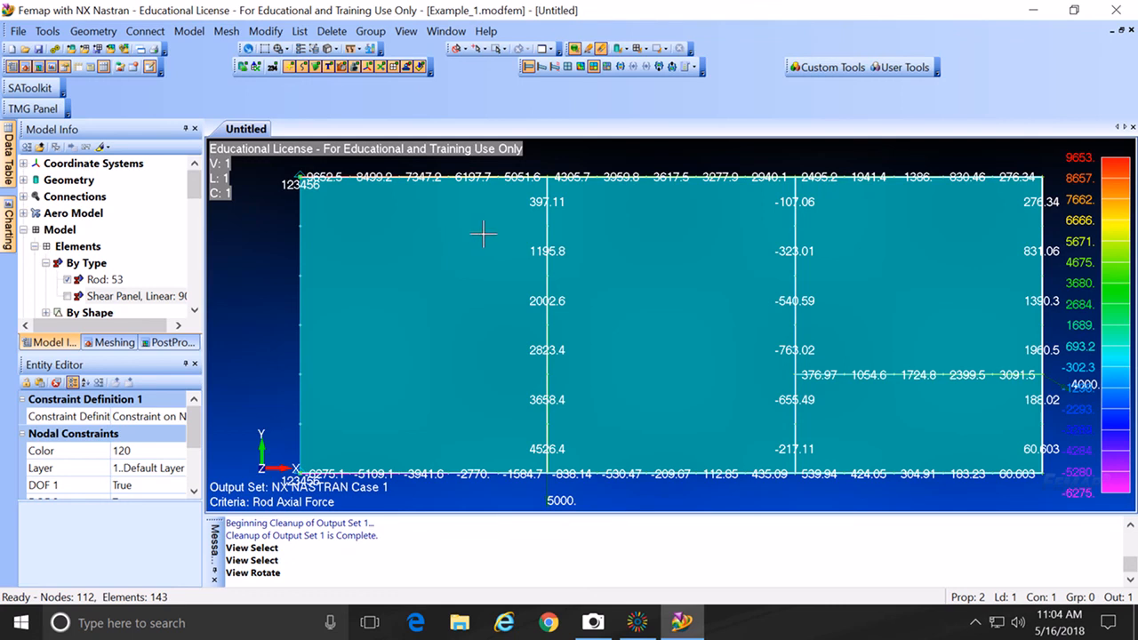
{"action": "middle_click_drag", "start_coordinate": [484, 234], "coordinate": [505, 347]}
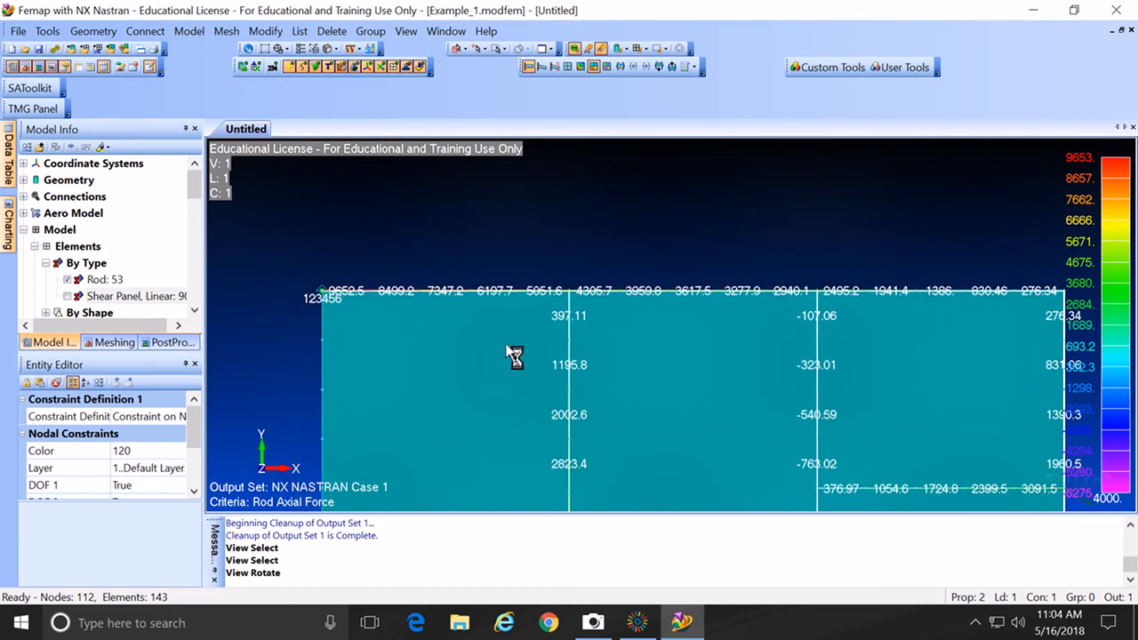
{"action": "scroll", "coordinate": [507, 347], "scroll_direction": "up", "scroll_amount": 2}
{"action": "middle_click_drag", "start_coordinate": [424, 338], "coordinate": [638, 341]}
{"action": "scroll", "coordinate": [593, 345], "scroll_direction": "up", "scroll_amount": 2}
{"action": "middle_click_drag", "start_coordinate": [472, 330], "coordinate": [618, 340], "text": "ctrl"}
{"action": "scroll", "coordinate": [619, 345], "scroll_direction": "up", "scroll_amount": 3}
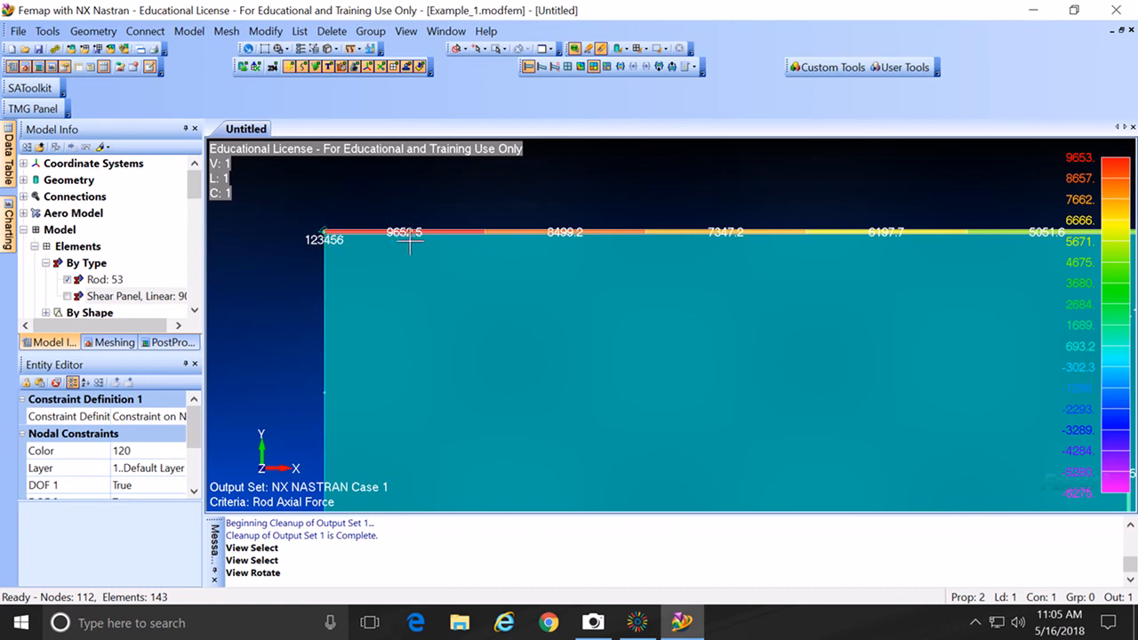
Step: Zoom back out and center the whole panel model in the view
{"action": "scroll", "coordinate": [414, 261], "scroll_direction": "down", "scroll_amount": 1}
{"action": "scroll", "coordinate": [413, 261], "scroll_direction": "up", "scroll_amount": 2}
{"action": "scroll", "coordinate": [414, 262], "scroll_direction": "down", "scroll_amount": 2}
{"action": "scroll", "coordinate": [413, 263], "scroll_direction": "up", "scroll_amount": 3}
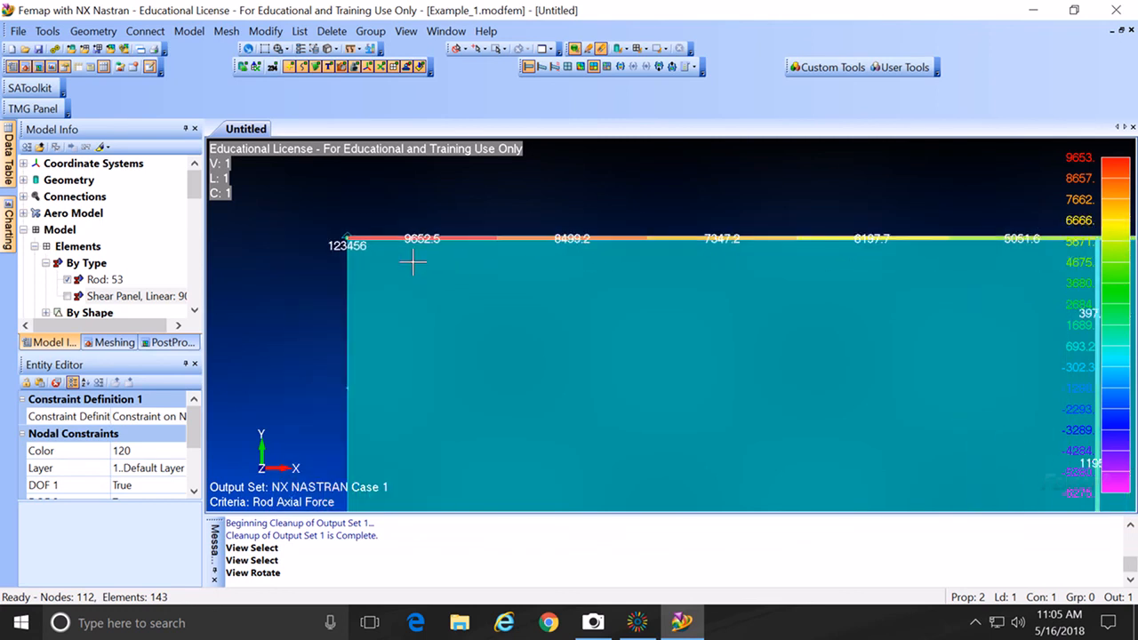
{"action": "scroll", "coordinate": [414, 267], "scroll_direction": "down", "scroll_amount": 4}
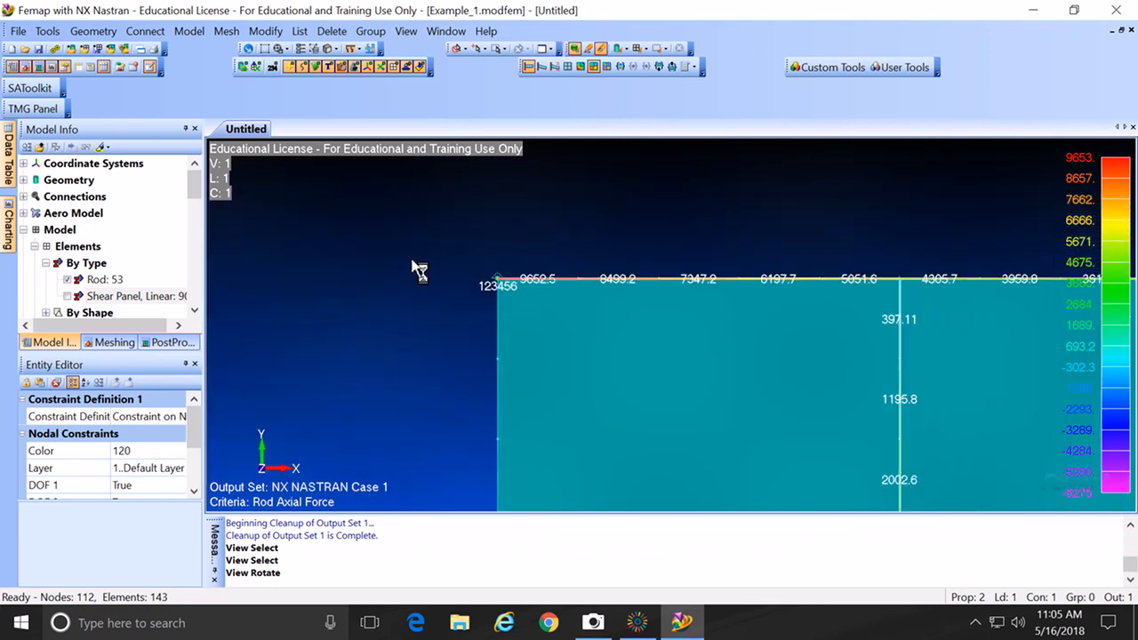
{"action": "scroll", "coordinate": [410, 266], "scroll_direction": "down", "scroll_amount": 2}
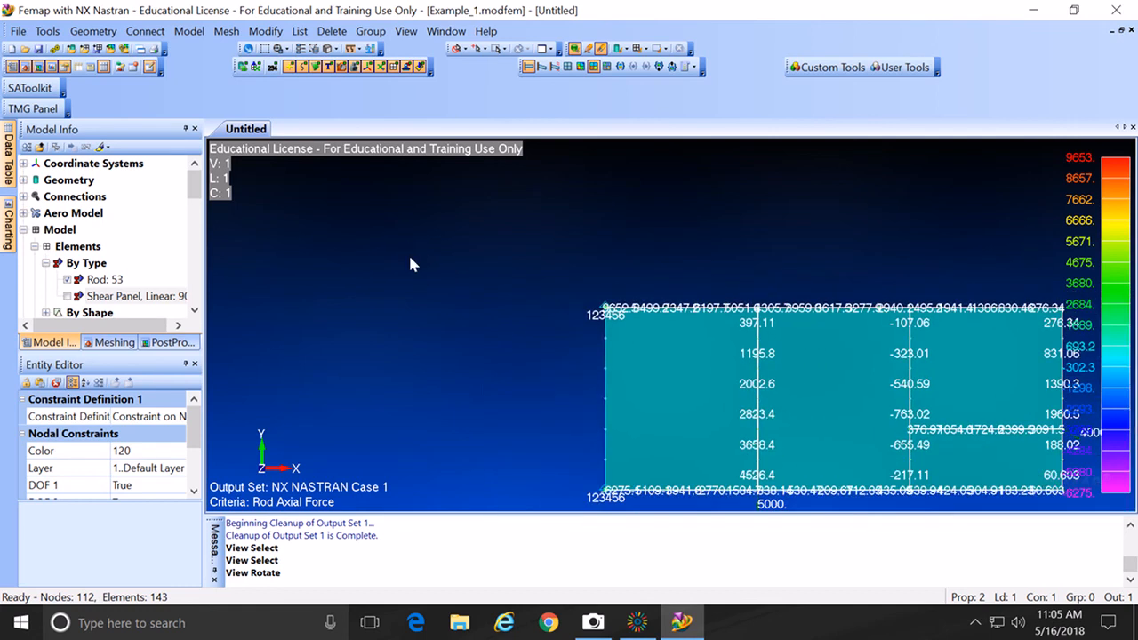
{"action": "middle_click_drag", "start_coordinate": [656, 342], "coordinate": [494, 289]}
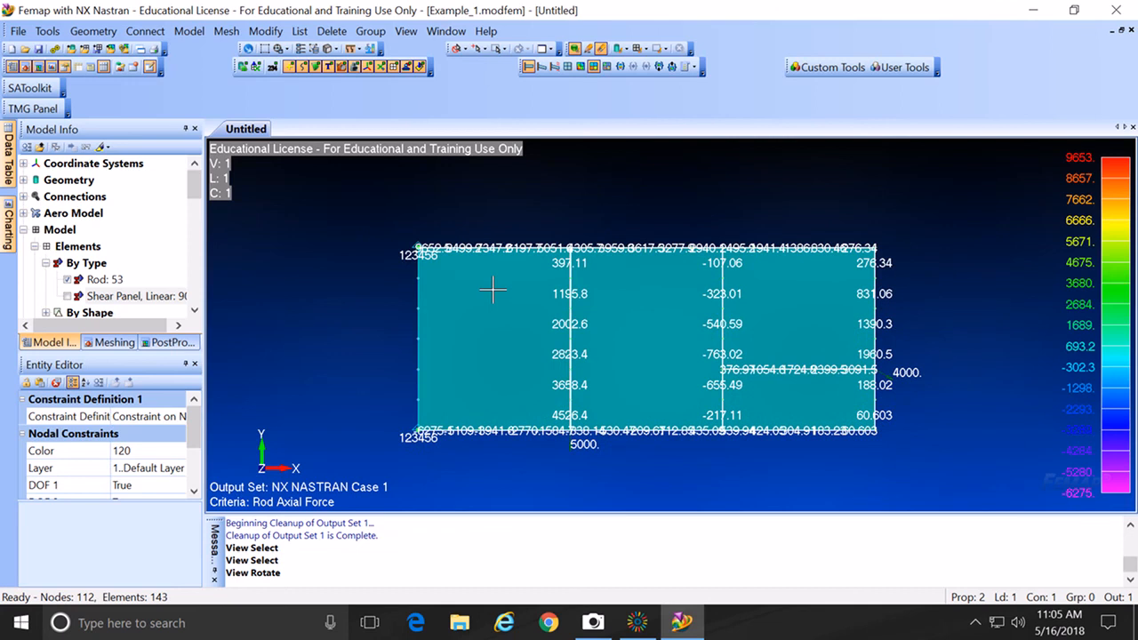
Step: Set the contour style to Beam Diagram, drawing axial-force bars along rods peaking at 9653
{"action": "key", "text": "F5"}
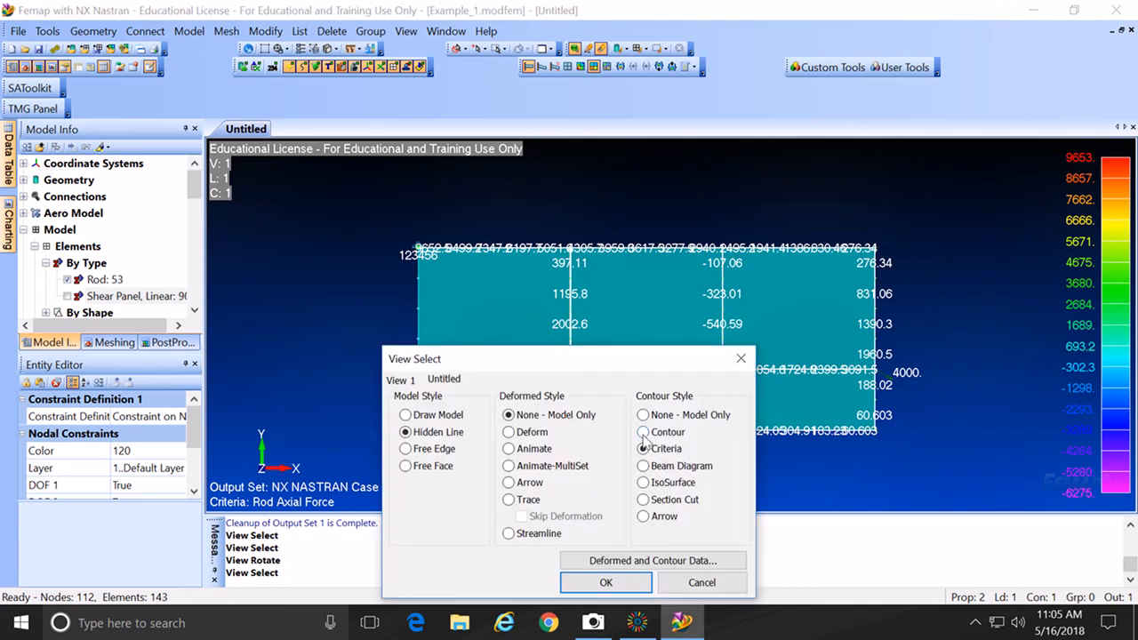
{"action": "left_click", "coordinate": [643, 466]}
{"action": "left_click", "coordinate": [607, 582]}
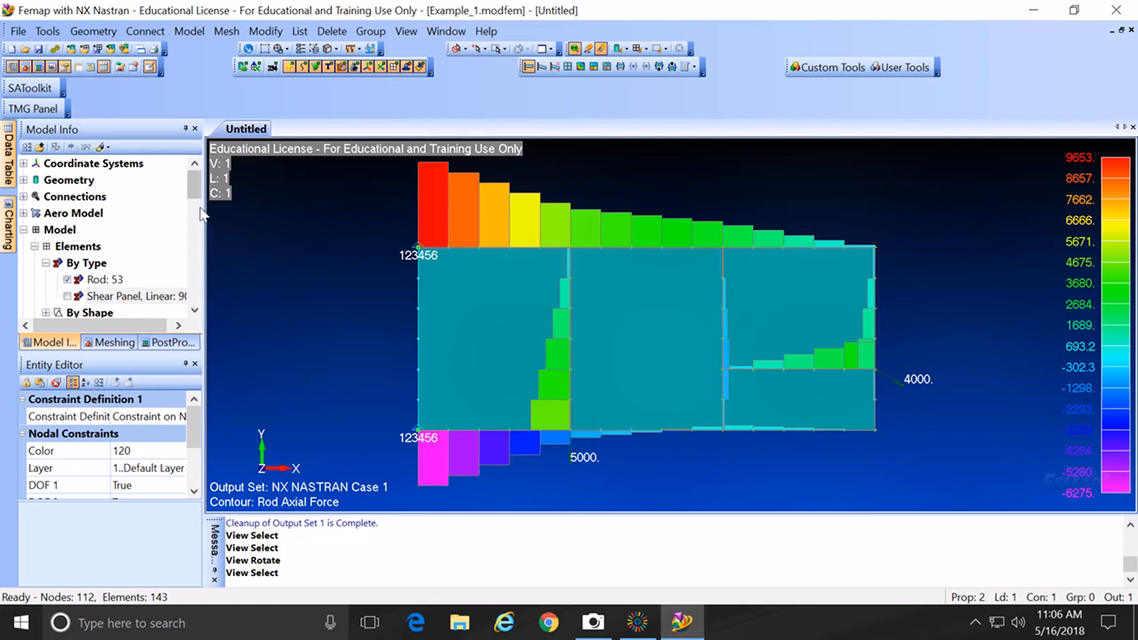
{"action": "left_click_drag", "start_coordinate": [197, 194], "coordinate": [194, 297]}
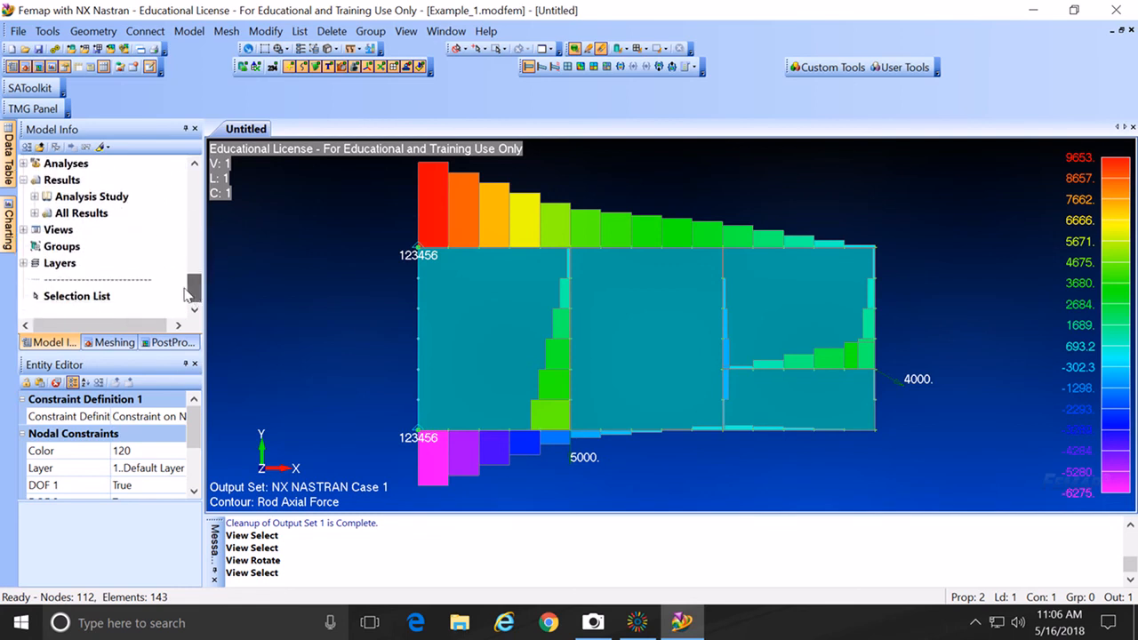
Step: Create a new group titled Flange ABCD
{"action": "left_click", "coordinate": [62, 249]}
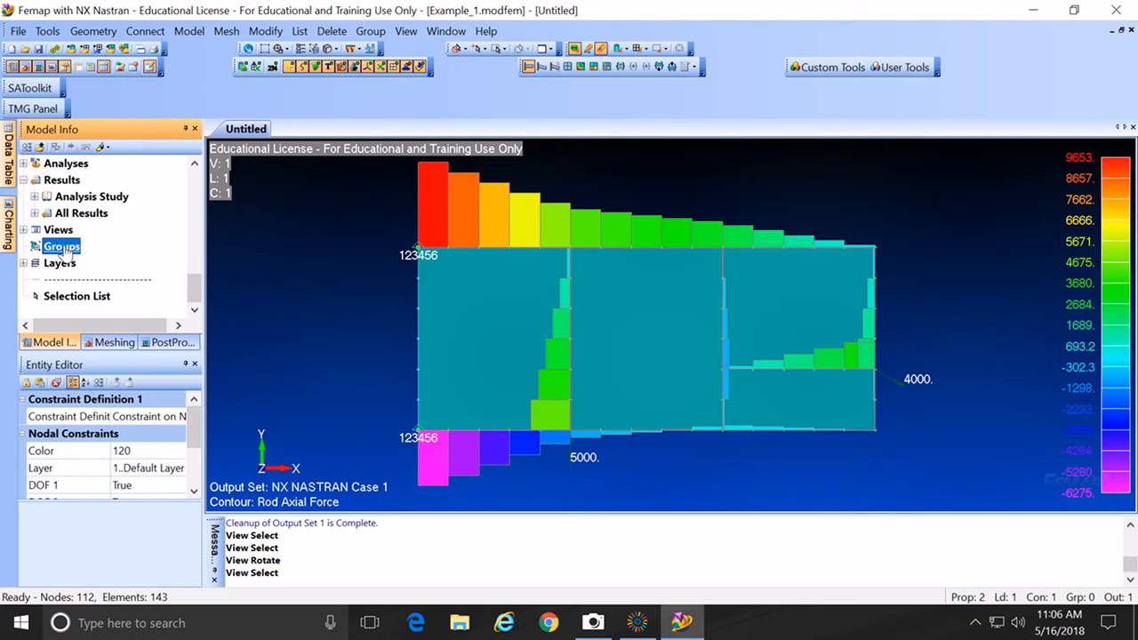
{"action": "right_click", "coordinate": [64, 249]}
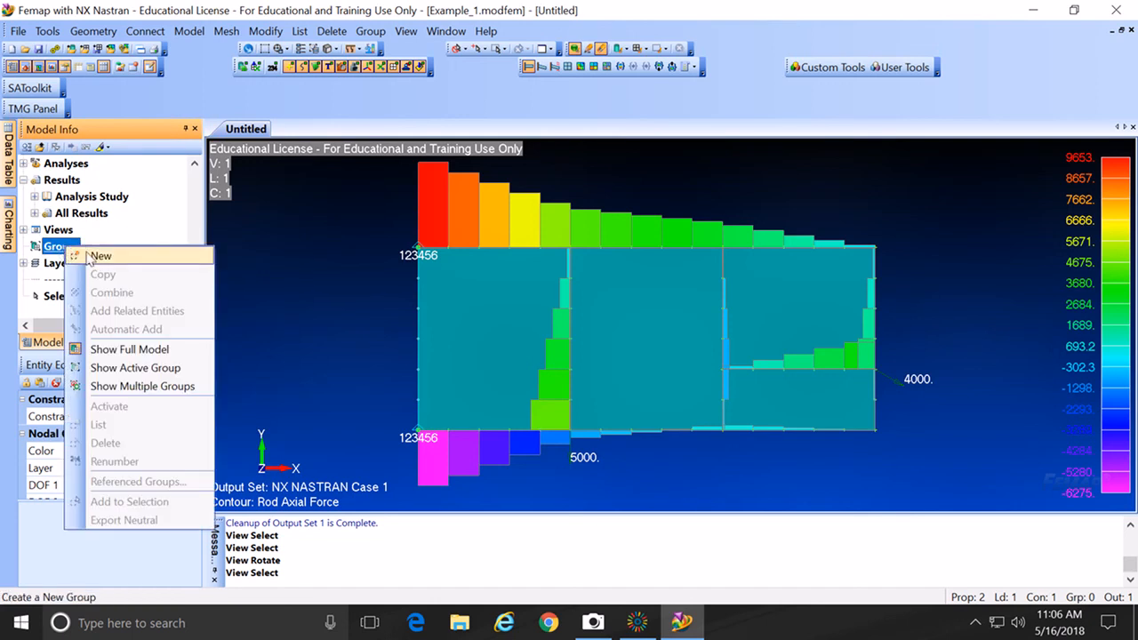
{"action": "left_click", "coordinate": [98, 256]}
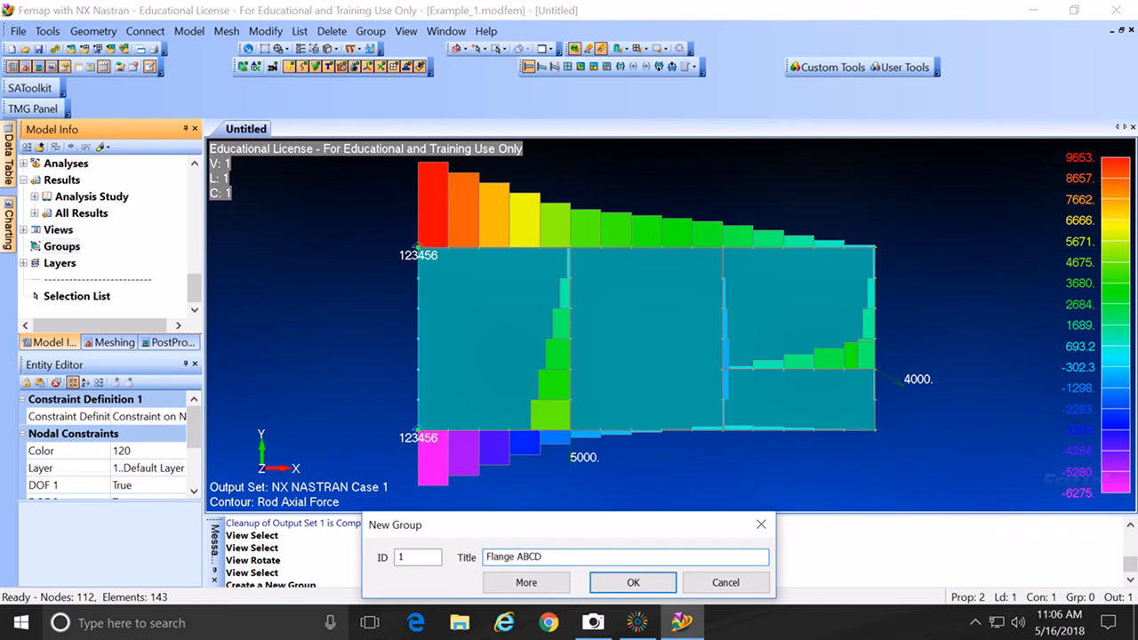
{"action": "left_click", "coordinate": [632, 584]}
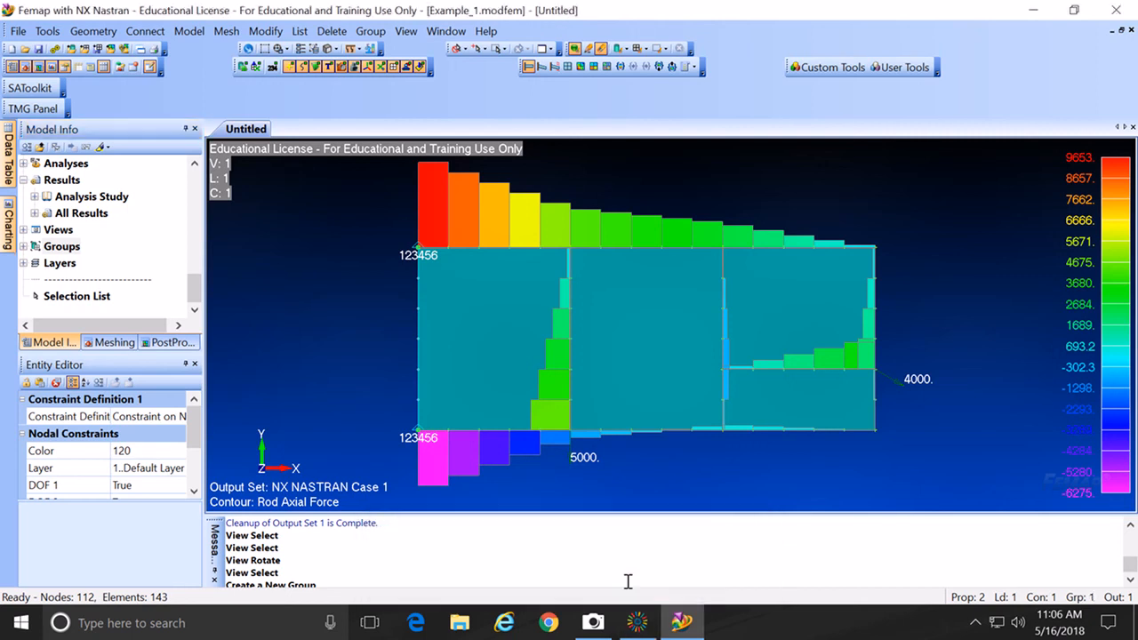
Step: Add the fourteen top-flange rod elements to Flange ABCD by picking them by ID
{"action": "left_click", "coordinate": [372, 31]}
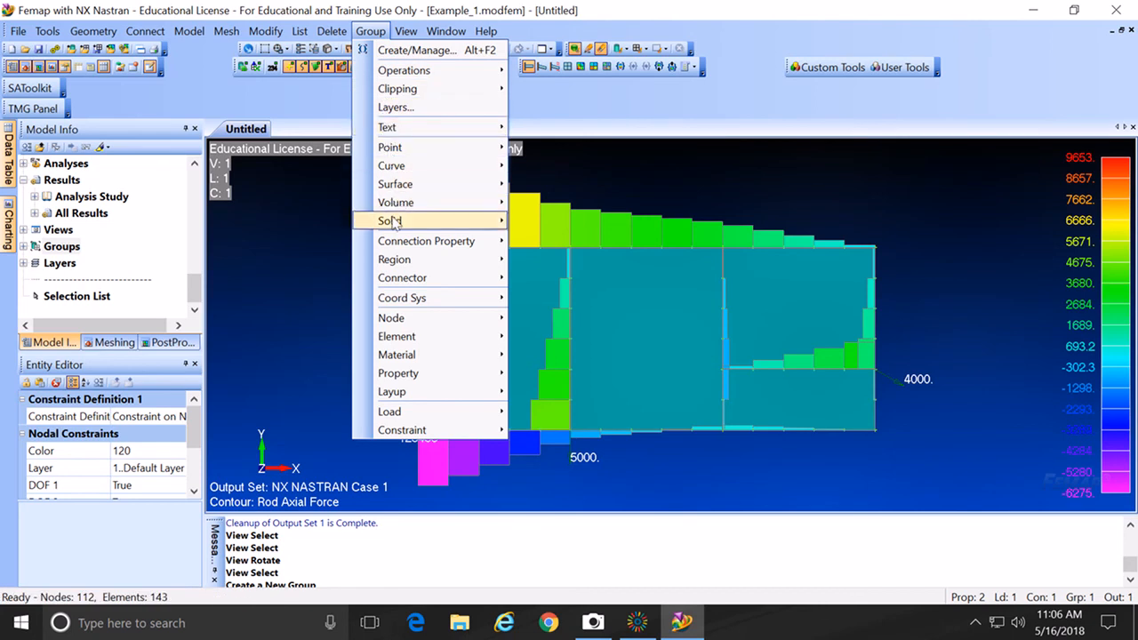
{"action": "mouse_move", "coordinate": [406, 345]}
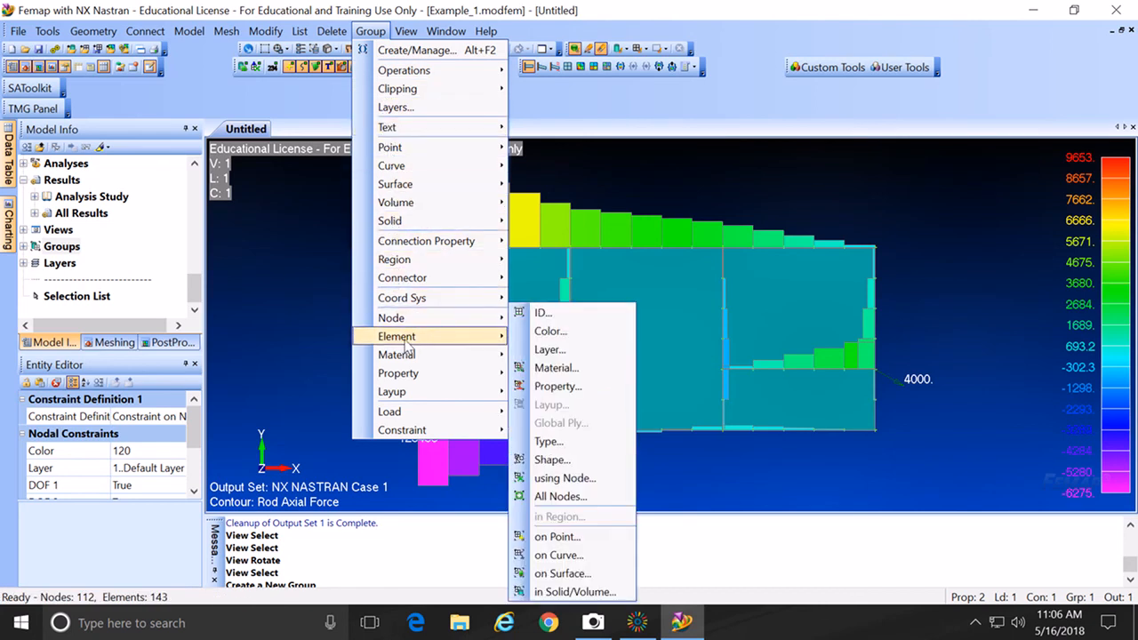
{"action": "left_click", "coordinate": [541, 319]}
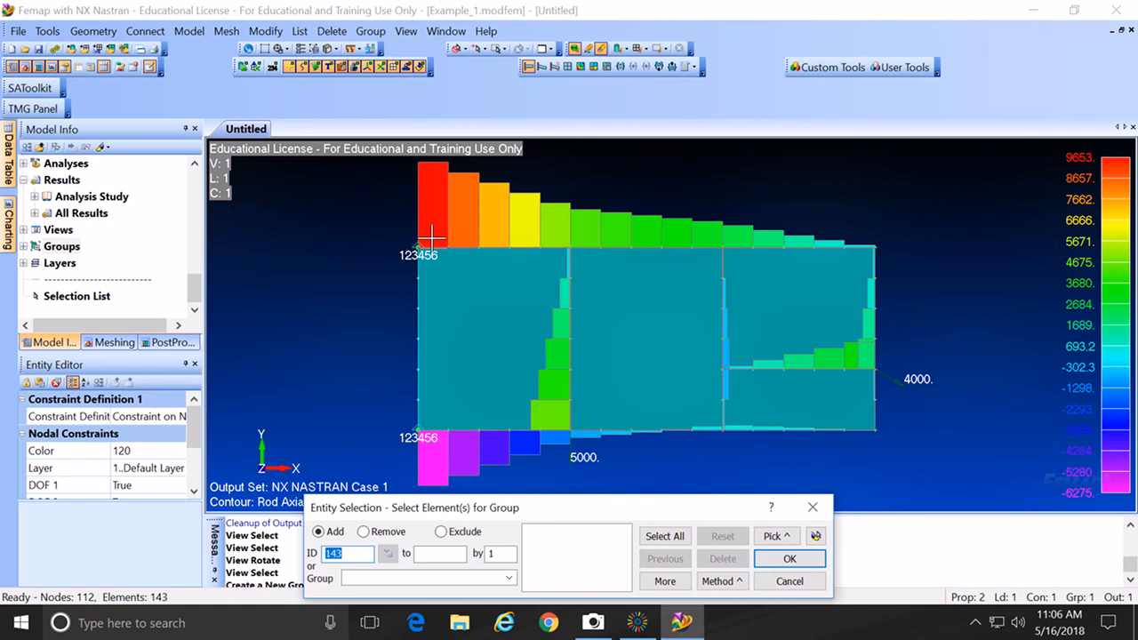
{"action": "left_click", "coordinate": [432, 236]}
{"action": "left_click", "coordinate": [467, 237]}
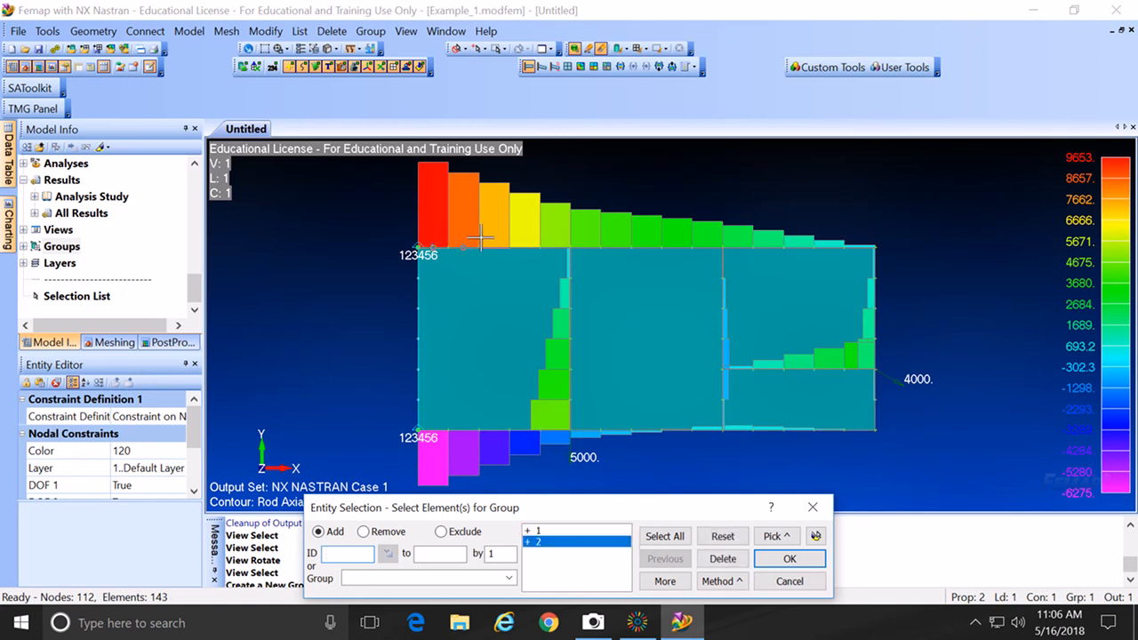
{"action": "left_click", "coordinate": [491, 237]}
{"action": "left_click", "coordinate": [526, 236]}
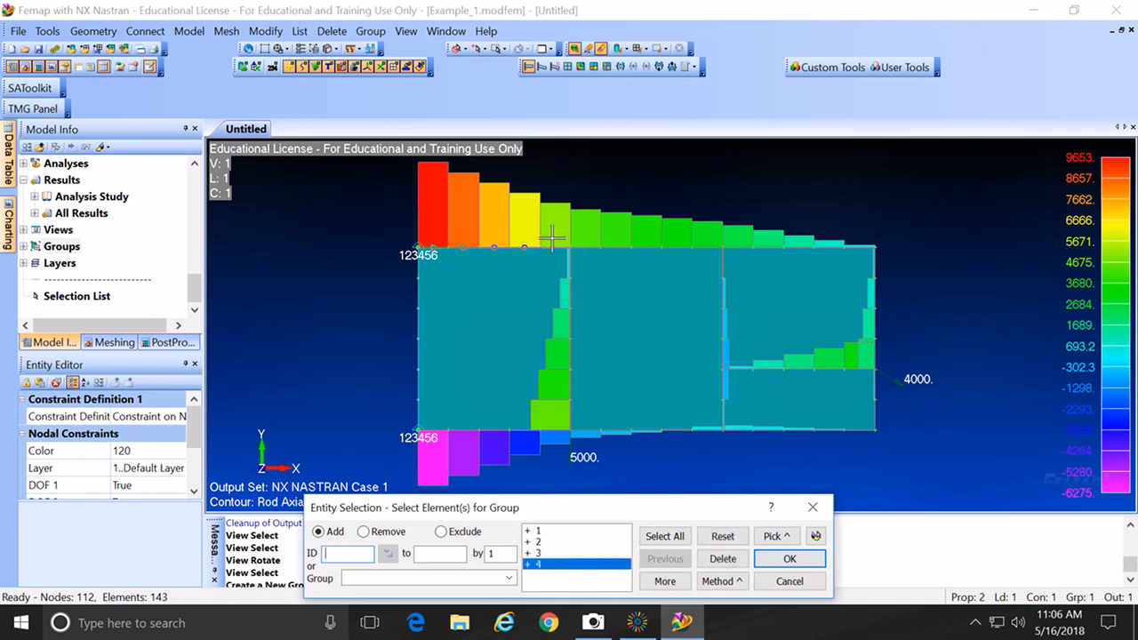
{"action": "left_click", "coordinate": [553, 236]}
{"action": "left_click", "coordinate": [587, 236]}
{"action": "left_click", "coordinate": [613, 237]}
{"action": "left_click", "coordinate": [642, 238]}
{"action": "left_click", "coordinate": [673, 237]}
{"action": "left_click", "coordinate": [700, 235]}
{"action": "left_click", "coordinate": [731, 236]}
{"action": "left_click", "coordinate": [763, 237]}
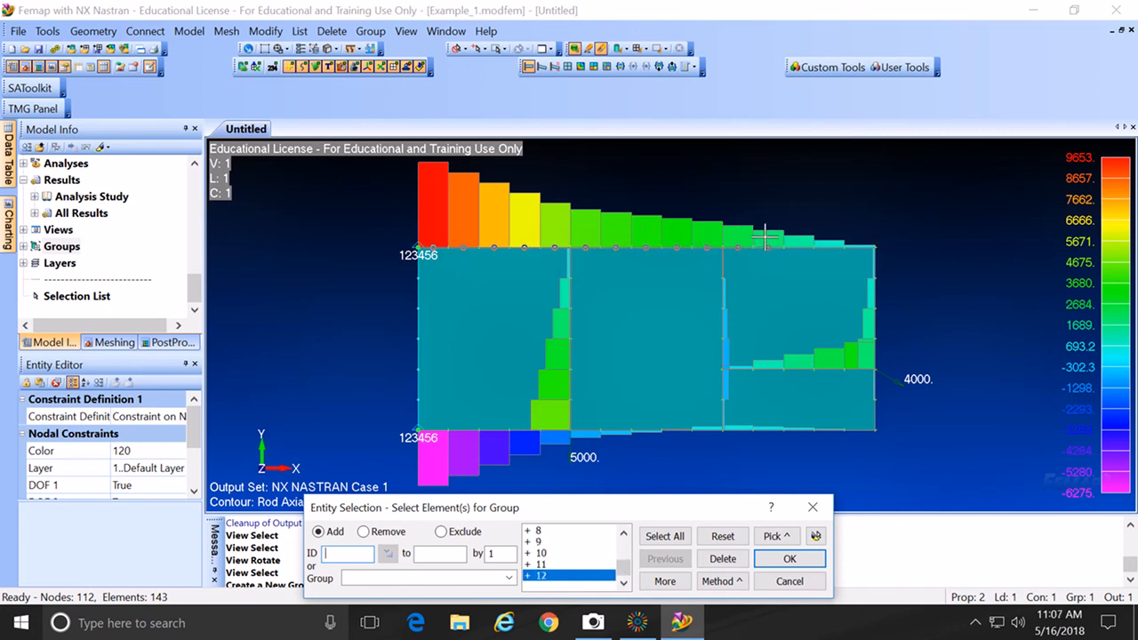
{"action": "left_click", "coordinate": [790, 238]}
{"action": "left_click", "coordinate": [821, 238]}
{"action": "left_click", "coordinate": [789, 559]}
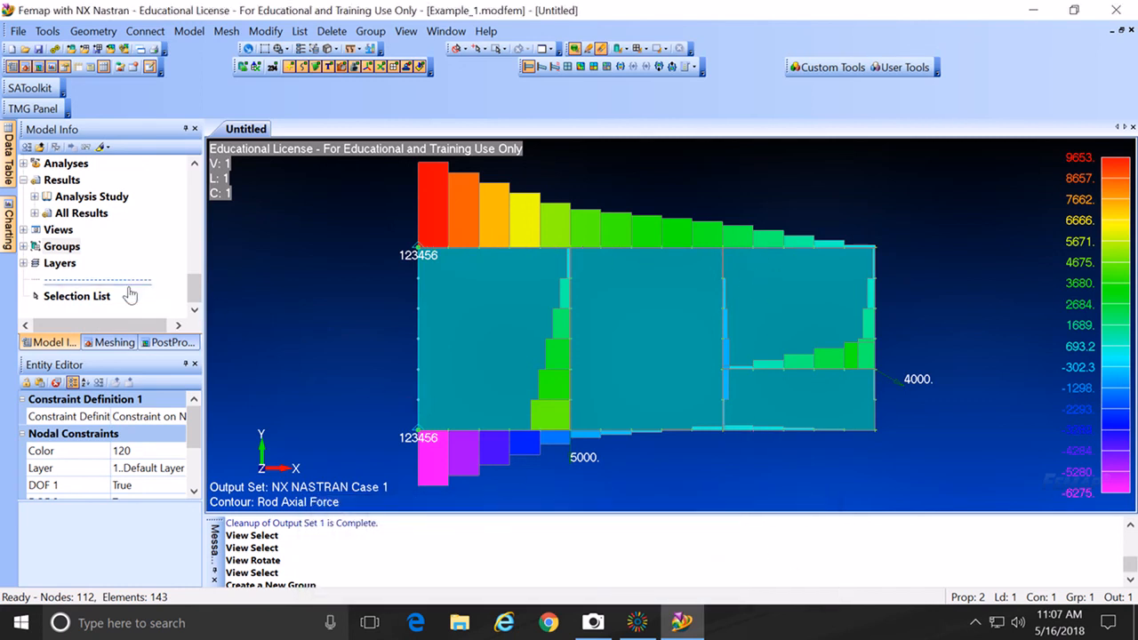
Step: Show only Flange ABCD, leaving its top-flange axial force bars from 9653 to 276.3
{"action": "left_click", "coordinate": [24, 247]}
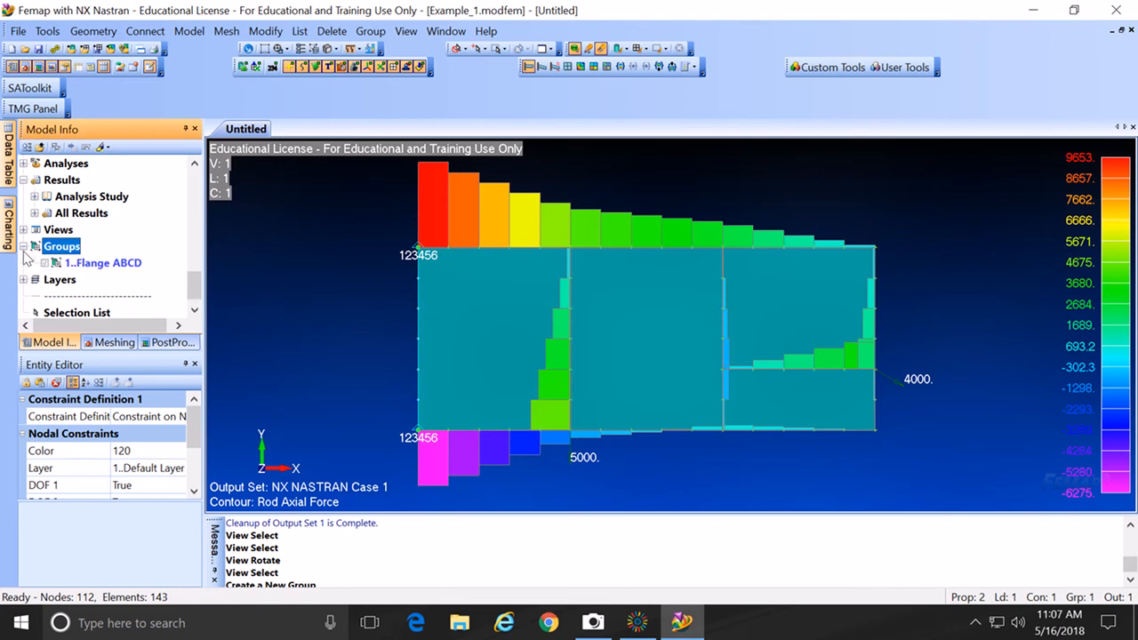
{"action": "left_click", "coordinate": [96, 264]}
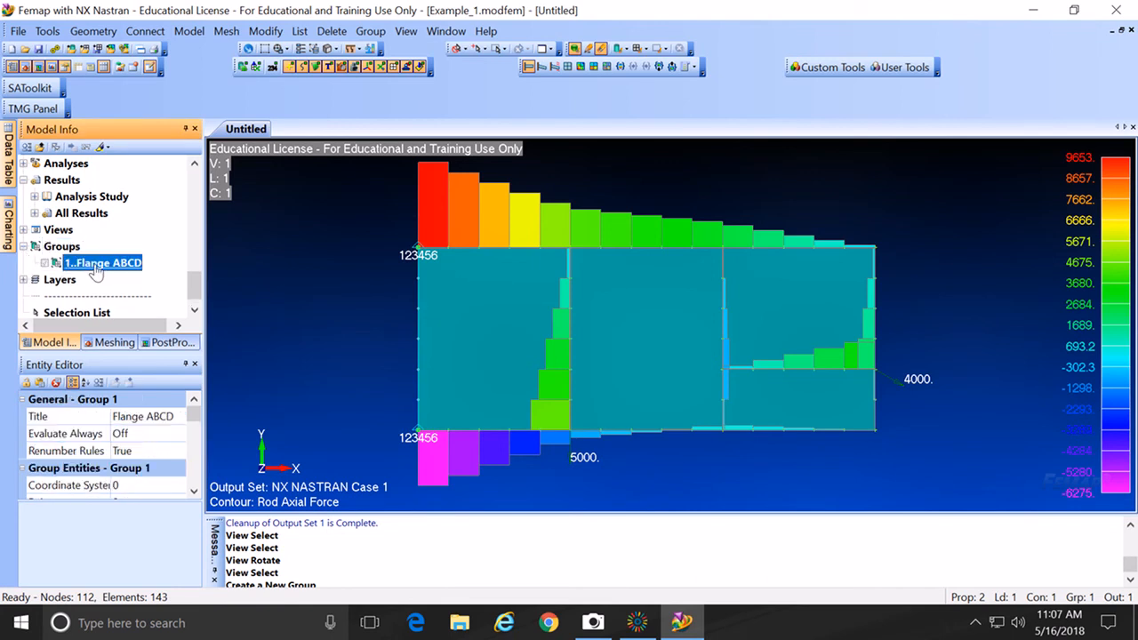
{"action": "right_click", "coordinate": [96, 267]}
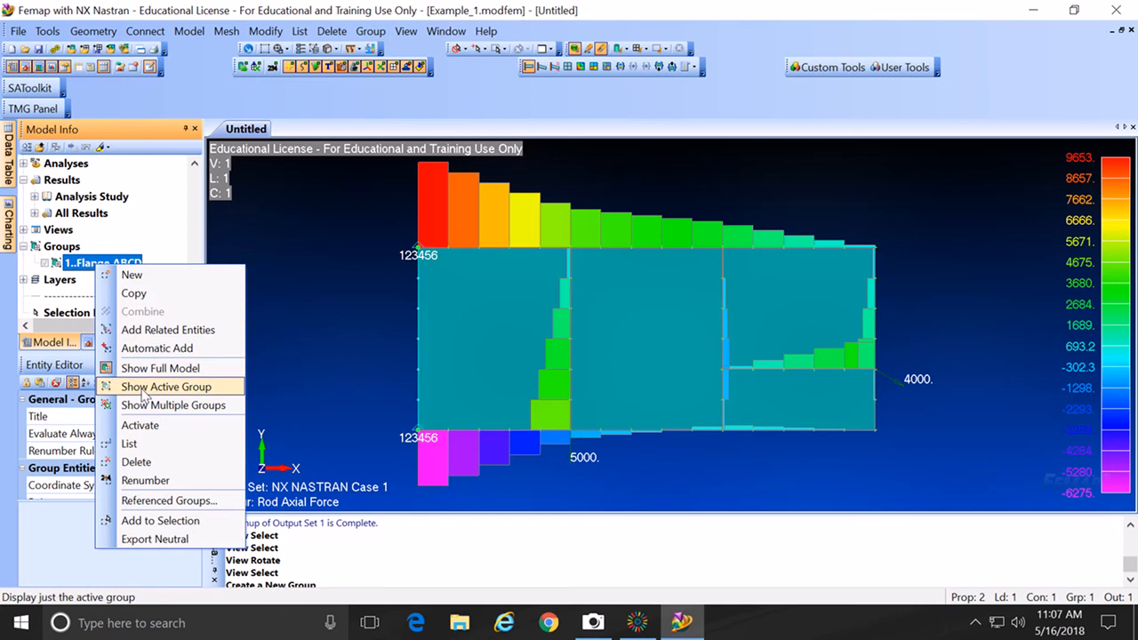
{"action": "left_click", "coordinate": [144, 389]}
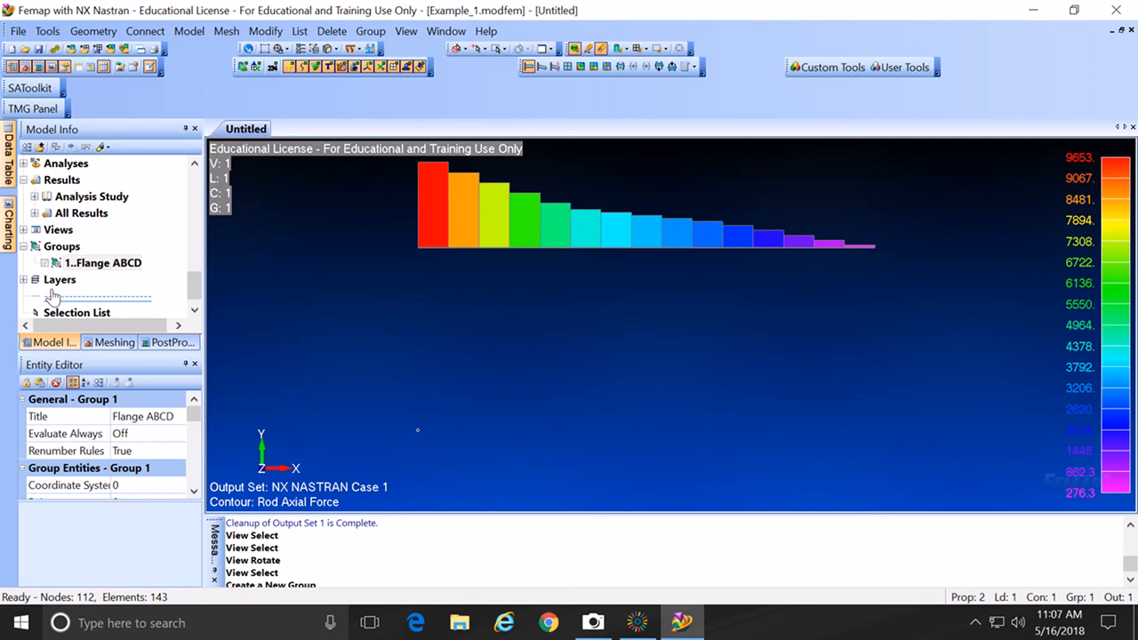
{"action": "right_click", "coordinate": [75, 253]}
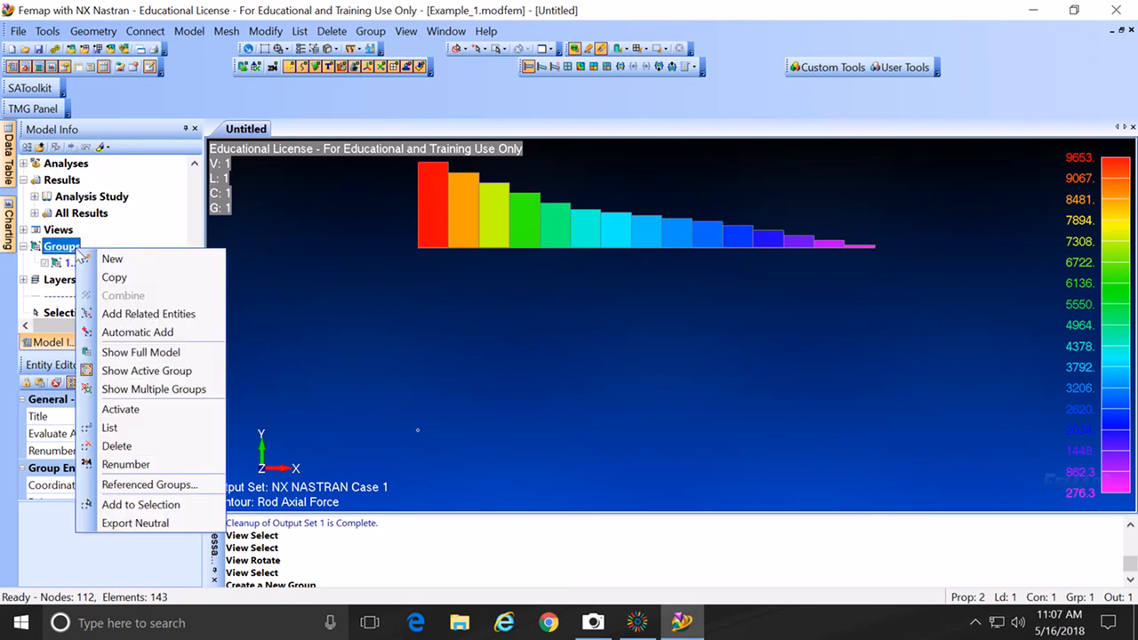
Step: Restore the full model and start new group 2, titled Flange EFGH
{"action": "left_click", "coordinate": [133, 353]}
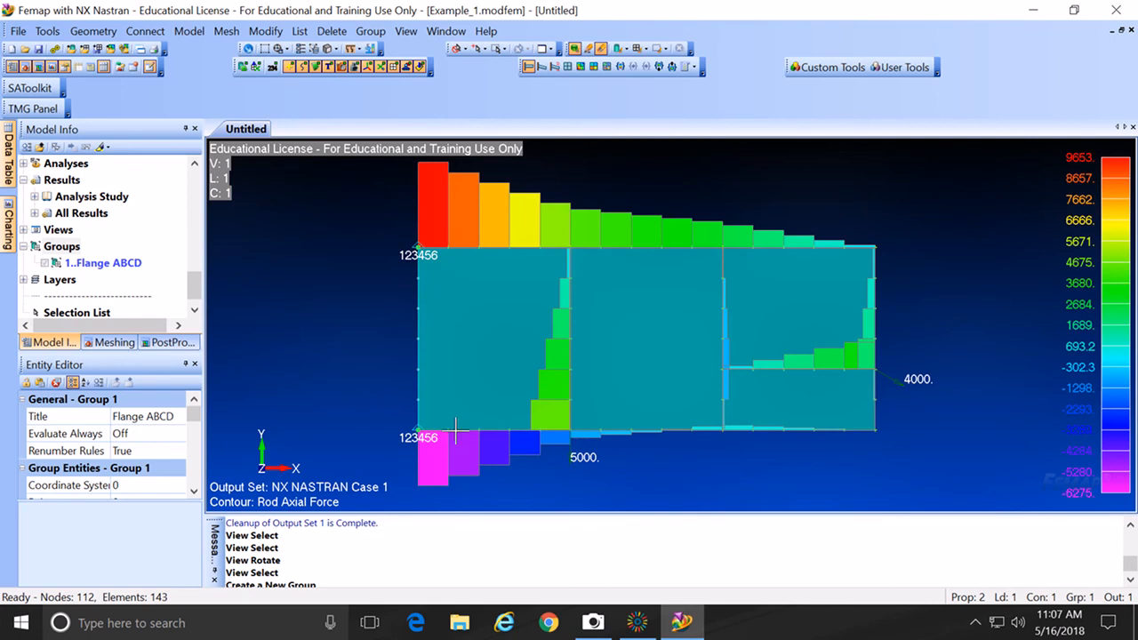
{"action": "right_click", "coordinate": [68, 250]}
{"action": "left_click", "coordinate": [96, 257]}
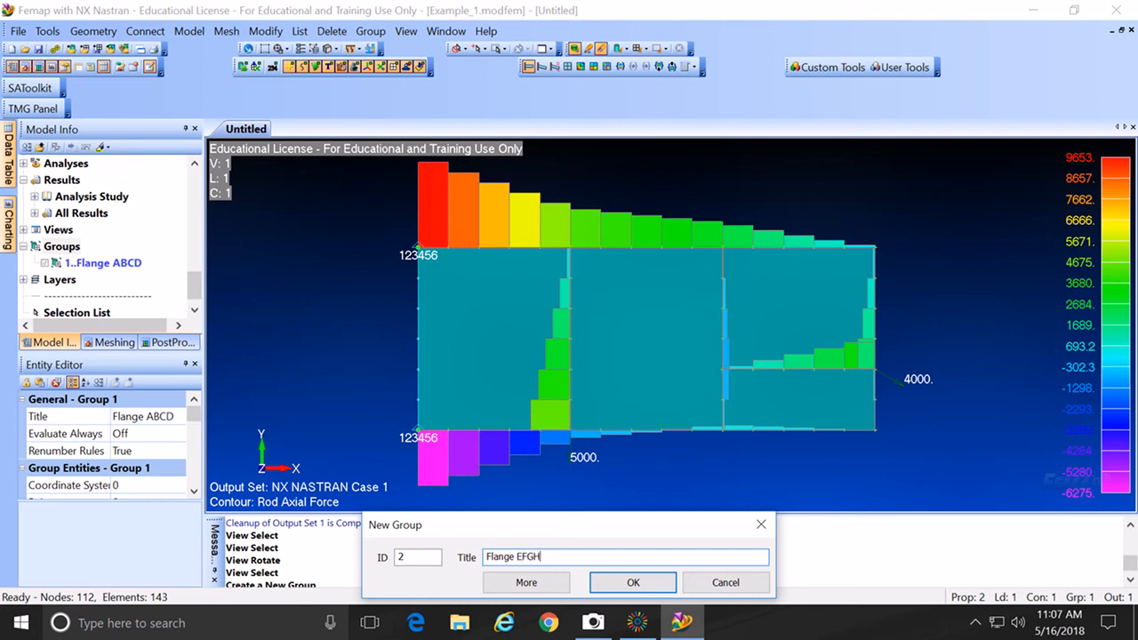
Step: Confirm group Flange EFGH and add the rod elements on bottom-flange curve 34 to it
{"action": "left_click", "coordinate": [630, 587]}
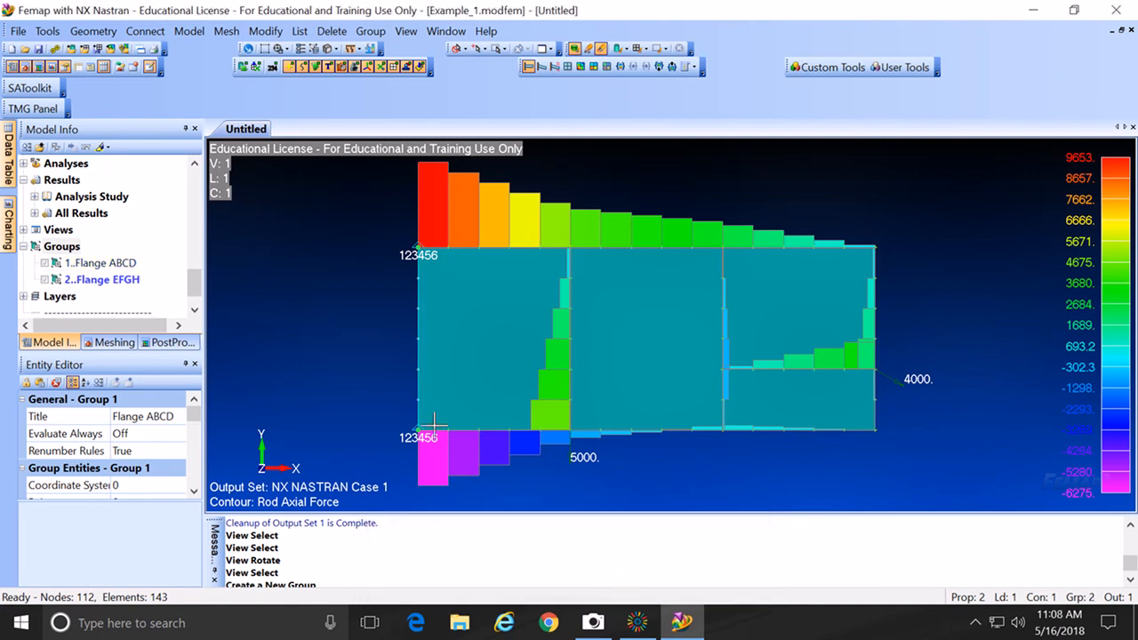
{"action": "left_click", "coordinate": [371, 31]}
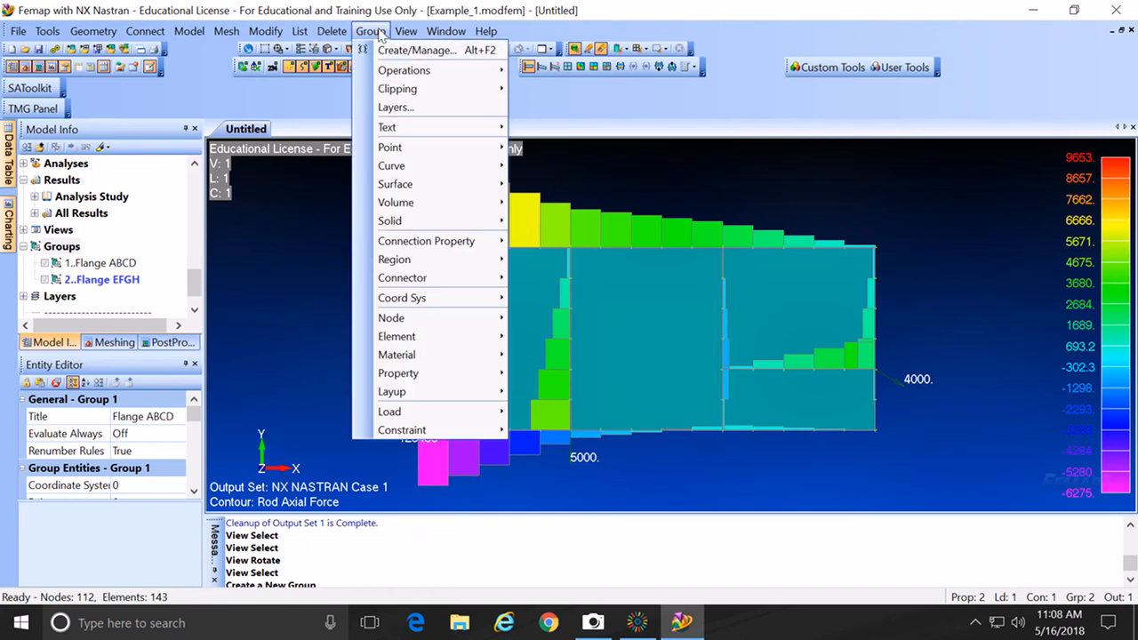
{"action": "mouse_move", "coordinate": [414, 341]}
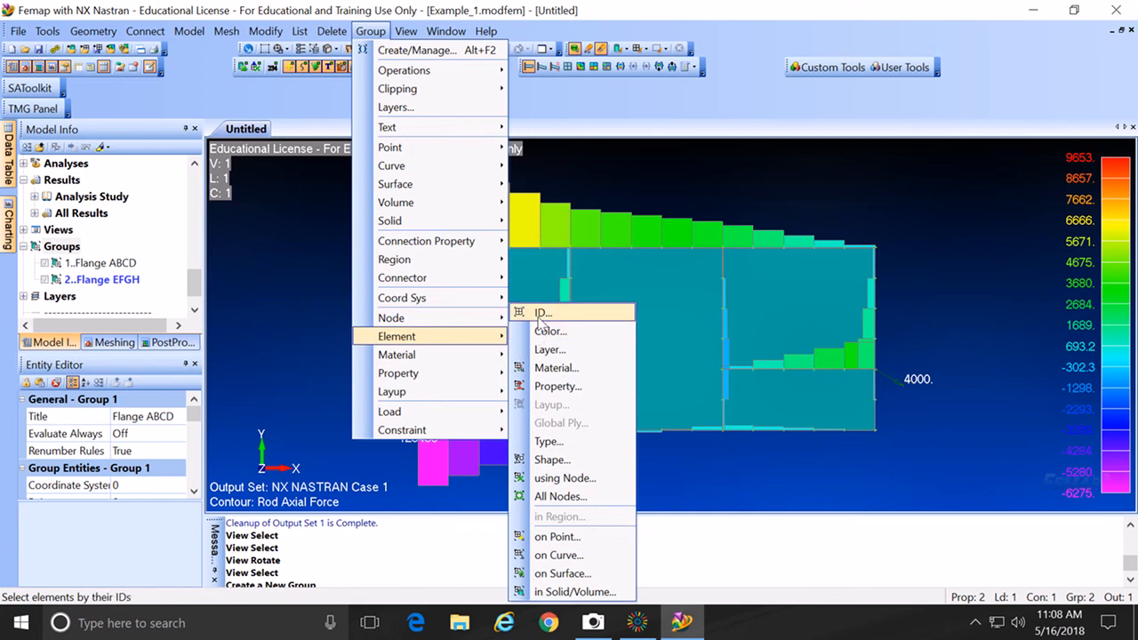
{"action": "left_click", "coordinate": [540, 315]}
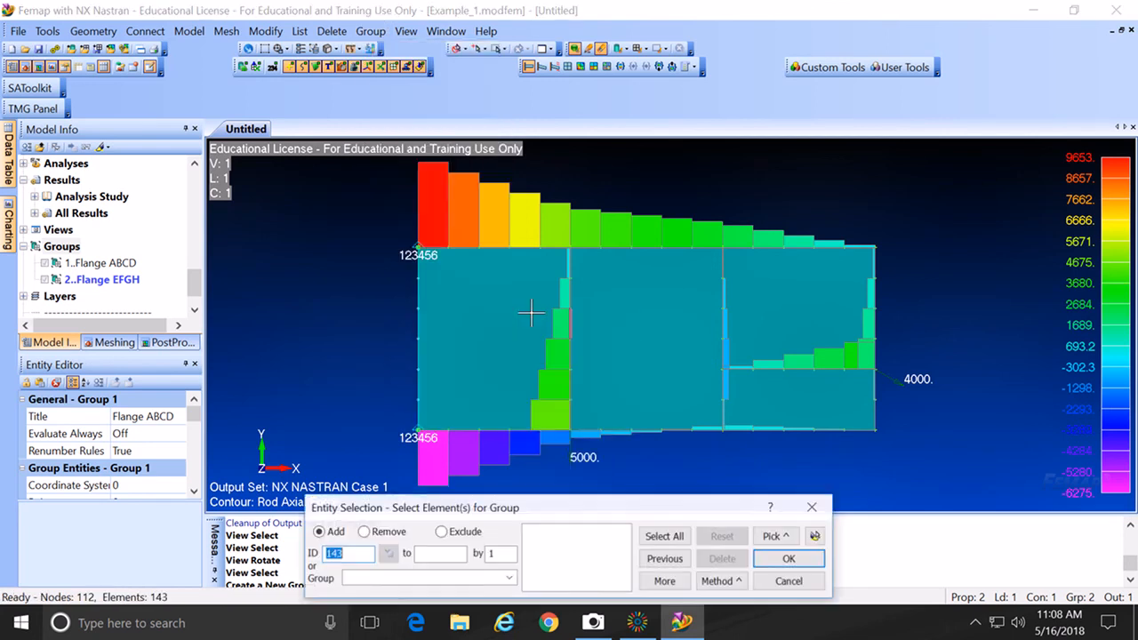
{"action": "left_click", "coordinate": [738, 585]}
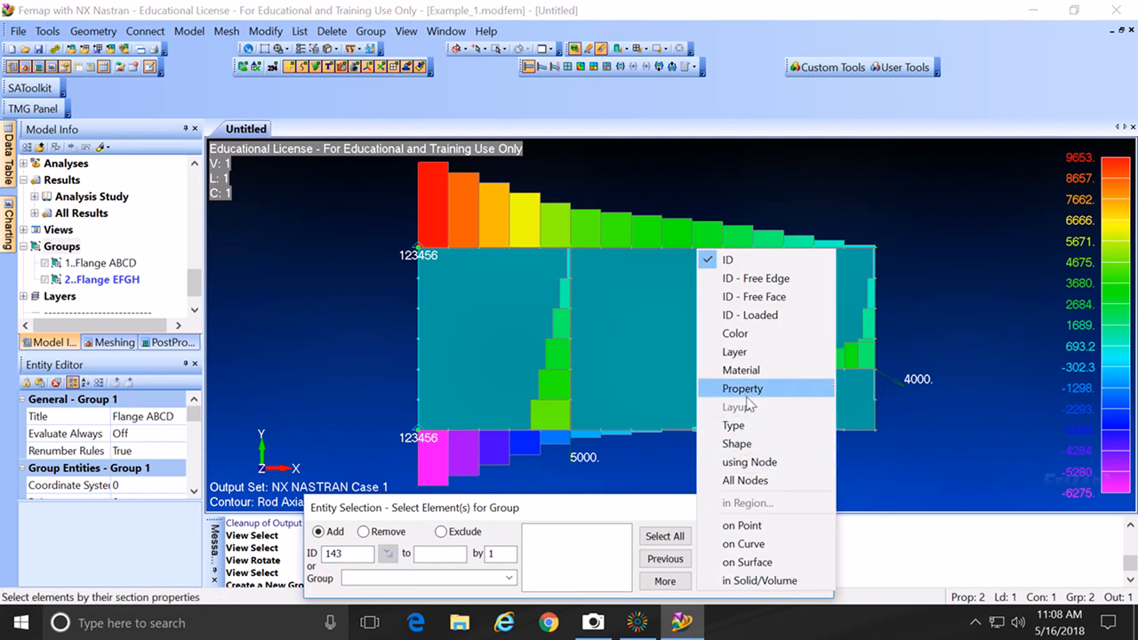
{"action": "left_click", "coordinate": [741, 542]}
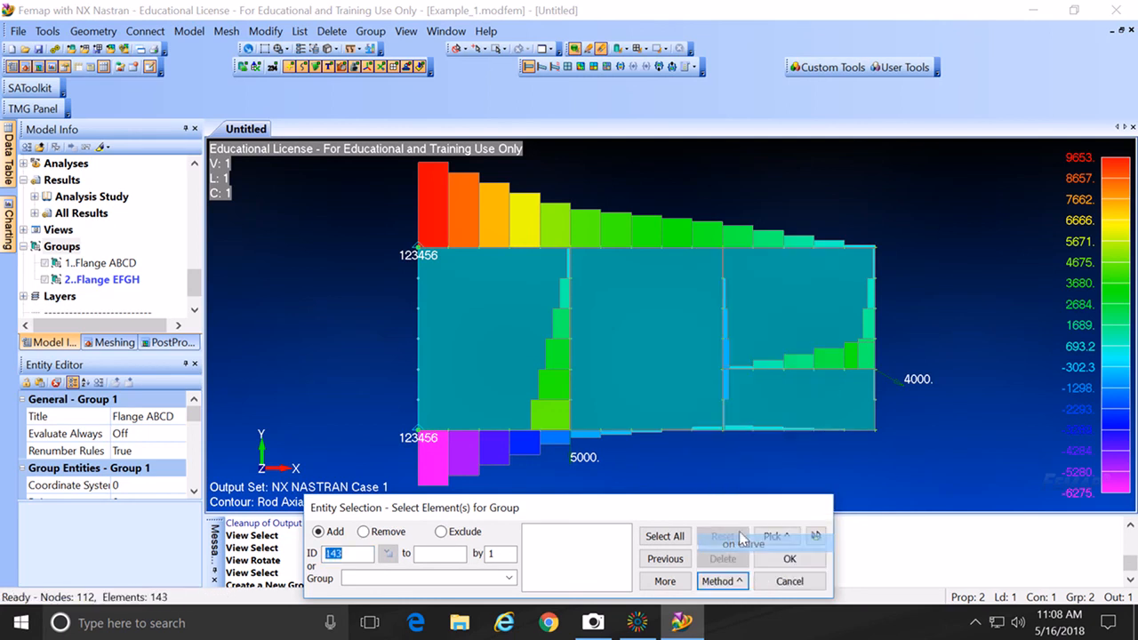
{"action": "left_click", "coordinate": [590, 442]}
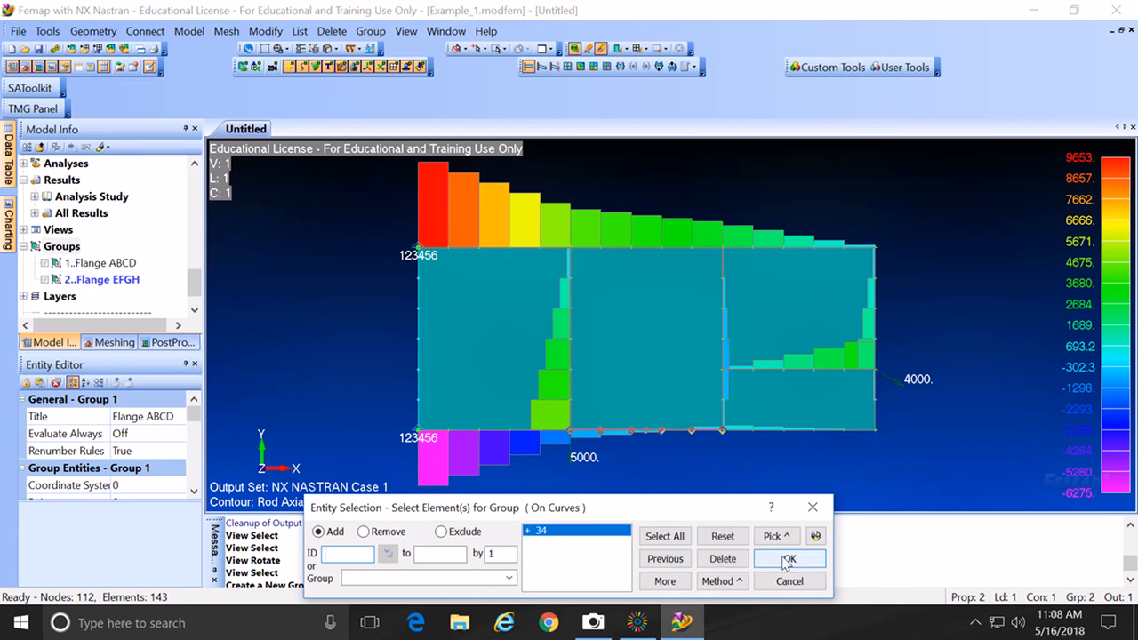
{"action": "left_click", "coordinate": [788, 559]}
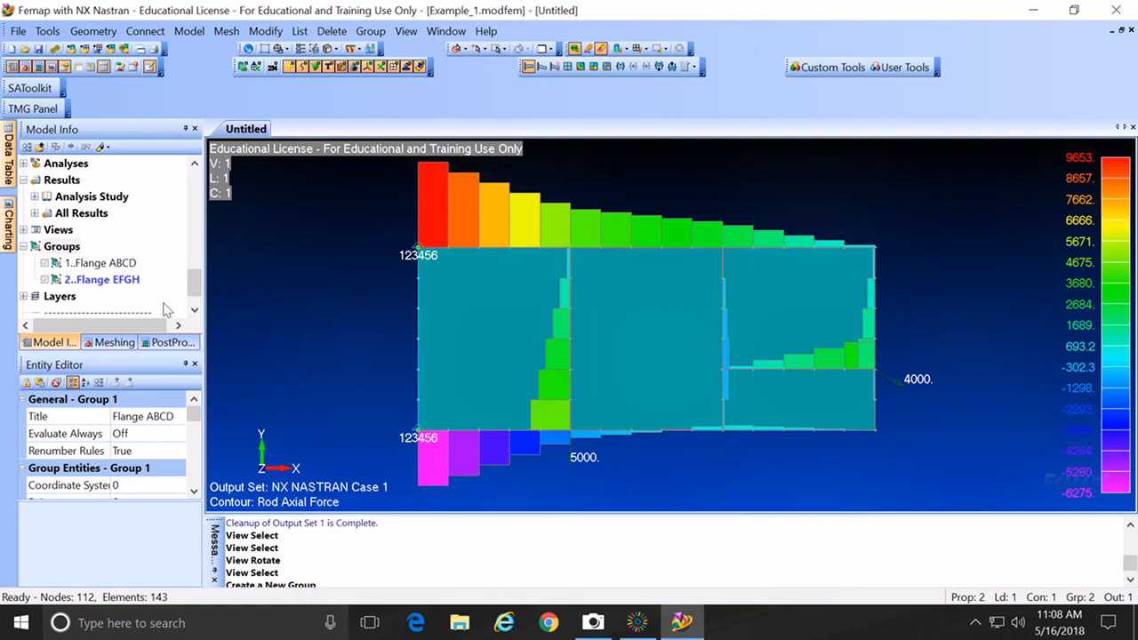
Step: Isolate Flange EFGH and frame its bottom-flange force bars, ranging -6275 to 539.9
{"action": "right_click", "coordinate": [98, 281]}
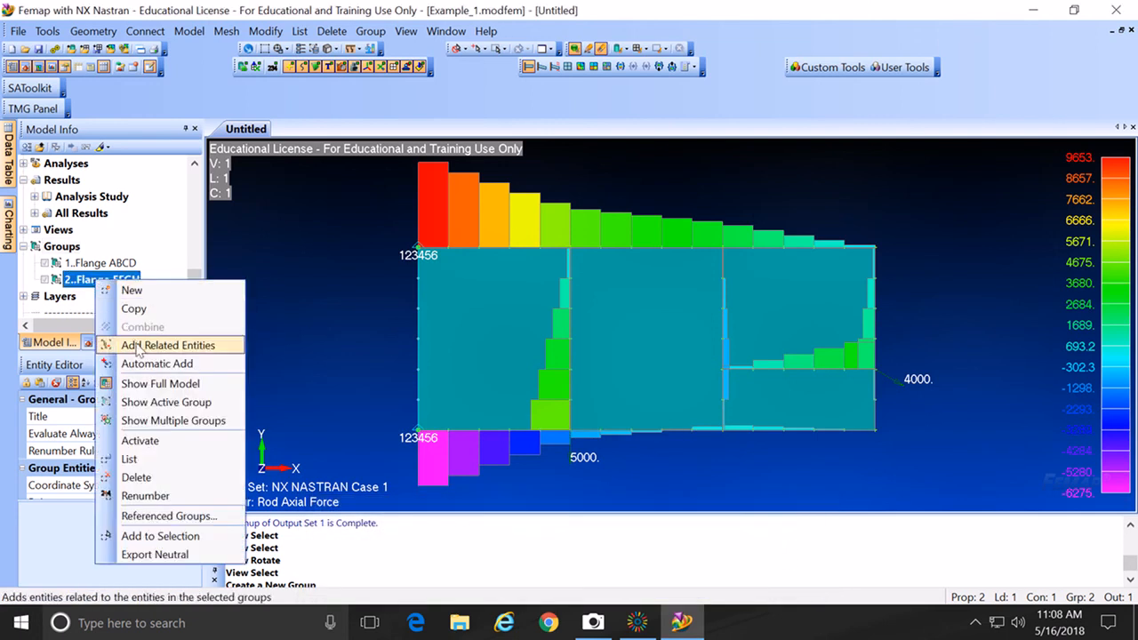
{"action": "left_click", "coordinate": [153, 402]}
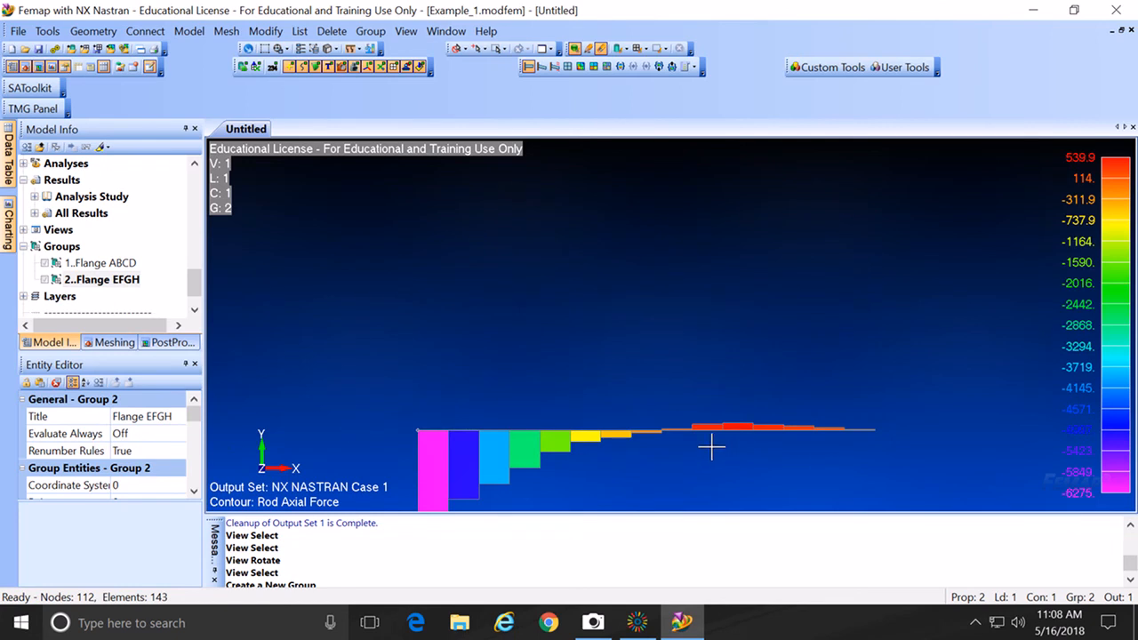
{"action": "middle_click_drag", "start_coordinate": [704, 446], "coordinate": [704, 347], "text": "ctrl"}
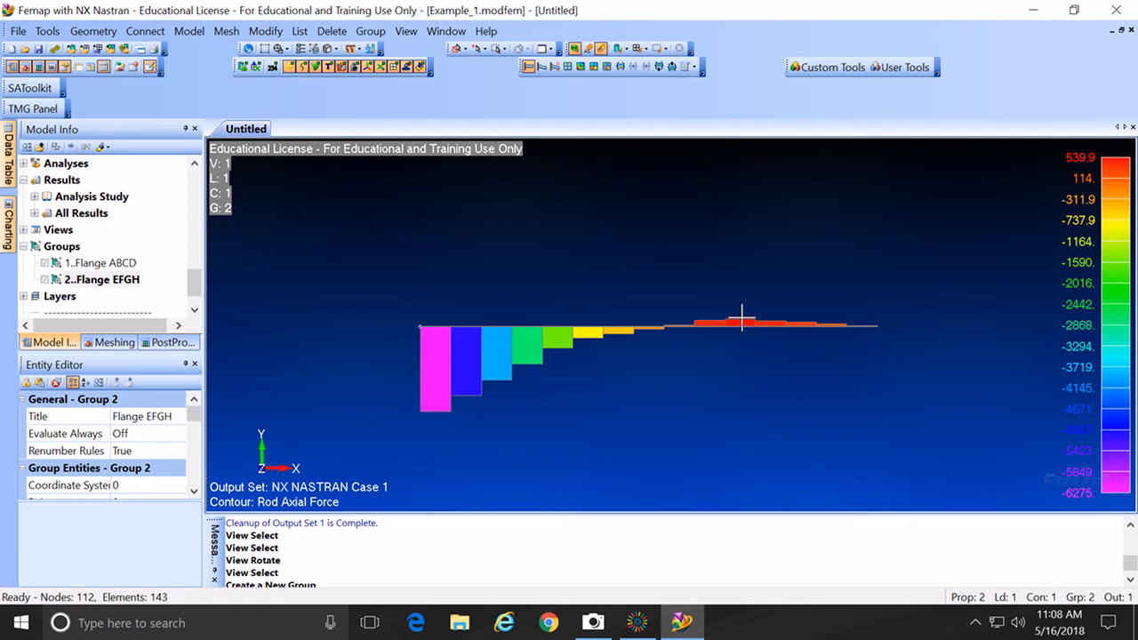
{"action": "scroll", "coordinate": [740, 326], "scroll_direction": "up", "scroll_amount": 1}
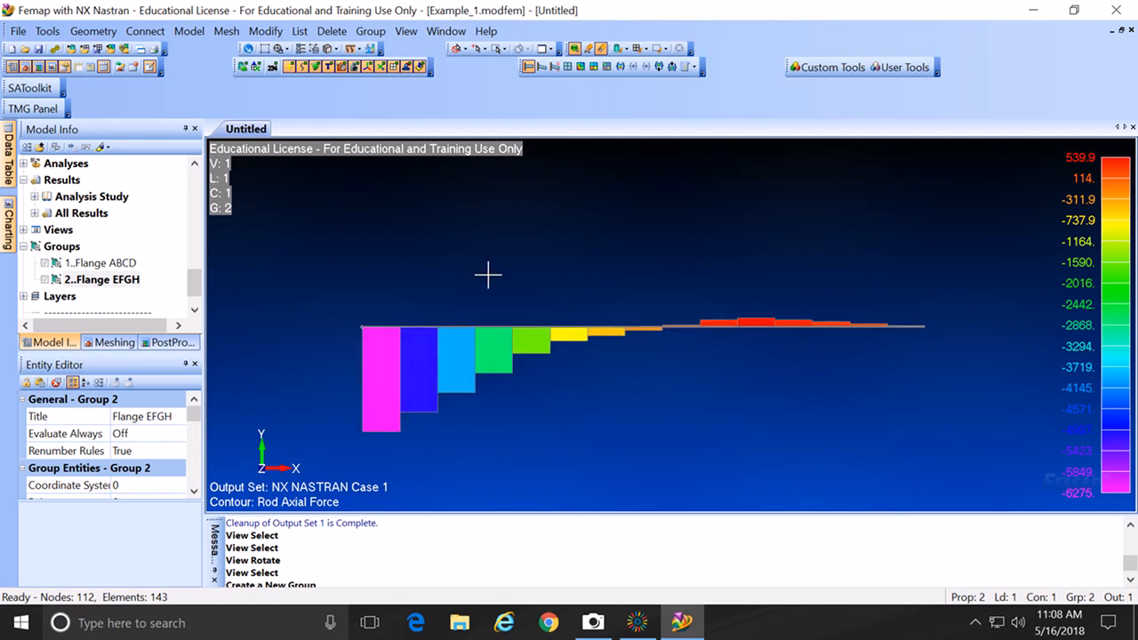
Step: Restore the full model with all rod force bars, range -6275 to 9653
{"action": "right_click", "coordinate": [71, 252]}
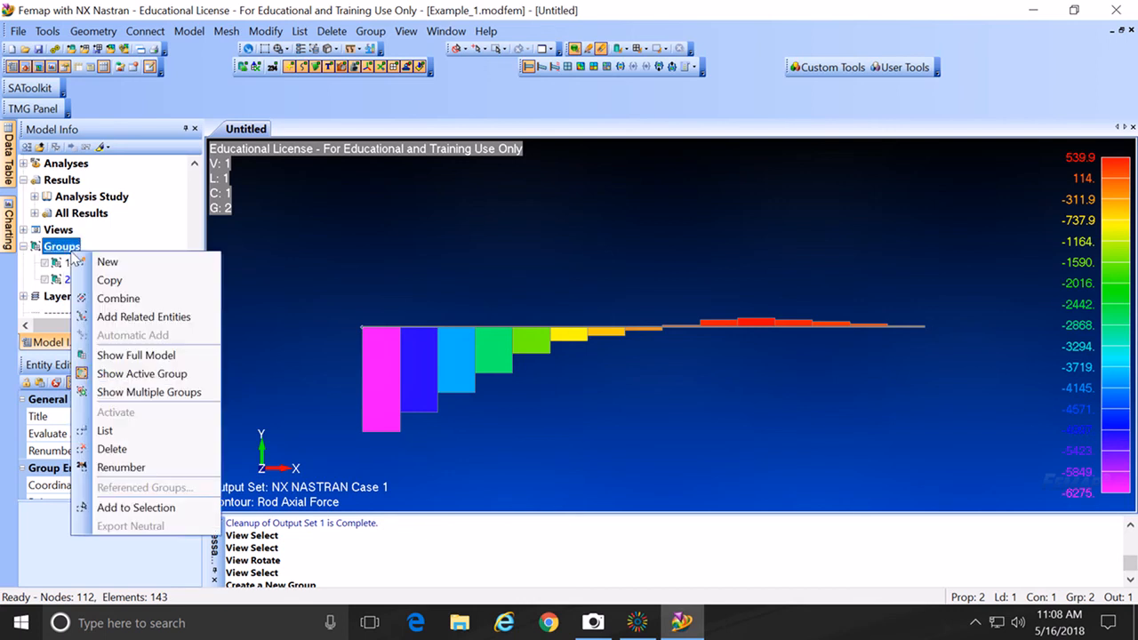
{"action": "left_click", "coordinate": [125, 355]}
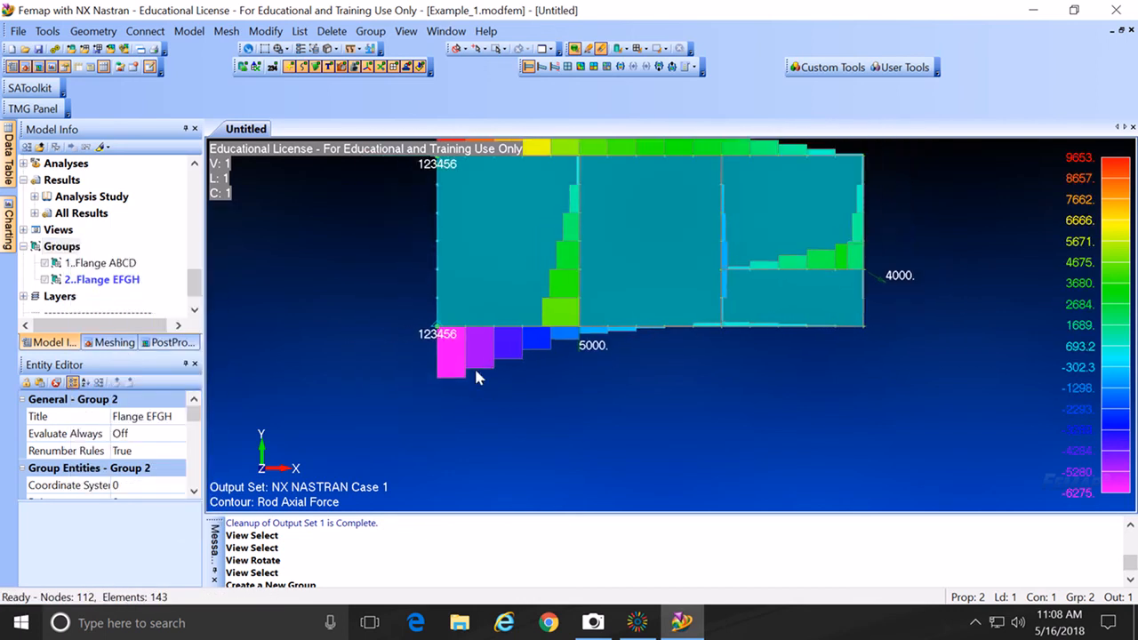
{"action": "scroll", "coordinate": [476, 371], "scroll_direction": "down", "scroll_amount": 3}
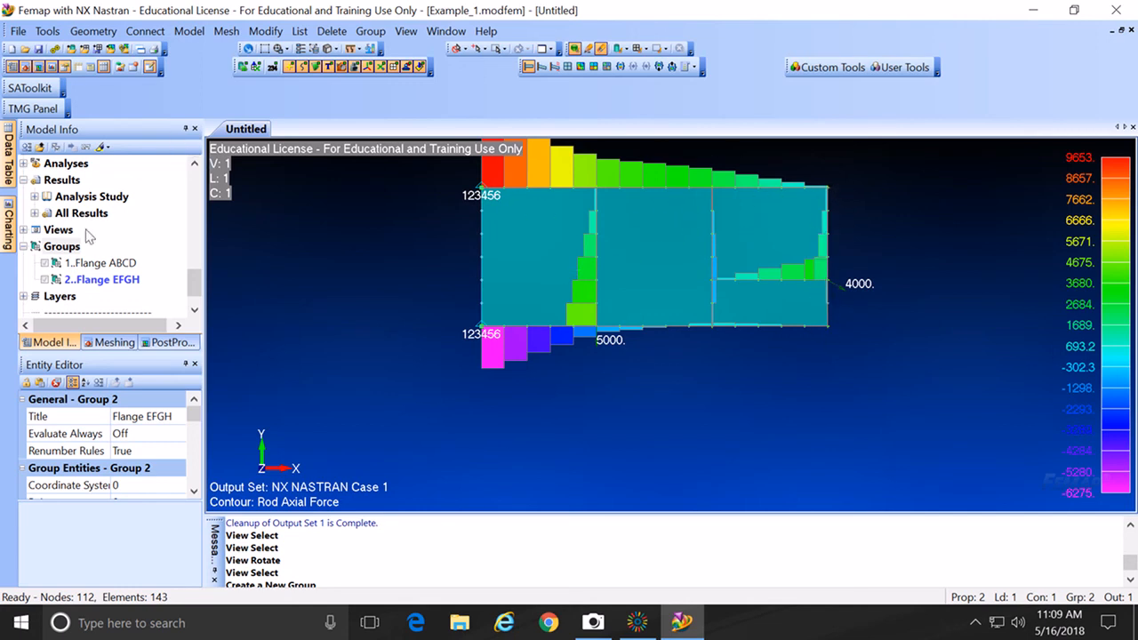
Step: Create a third group titled Stiffener DKH
{"action": "right_click", "coordinate": [69, 252]}
{"action": "left_click", "coordinate": [96, 260]}
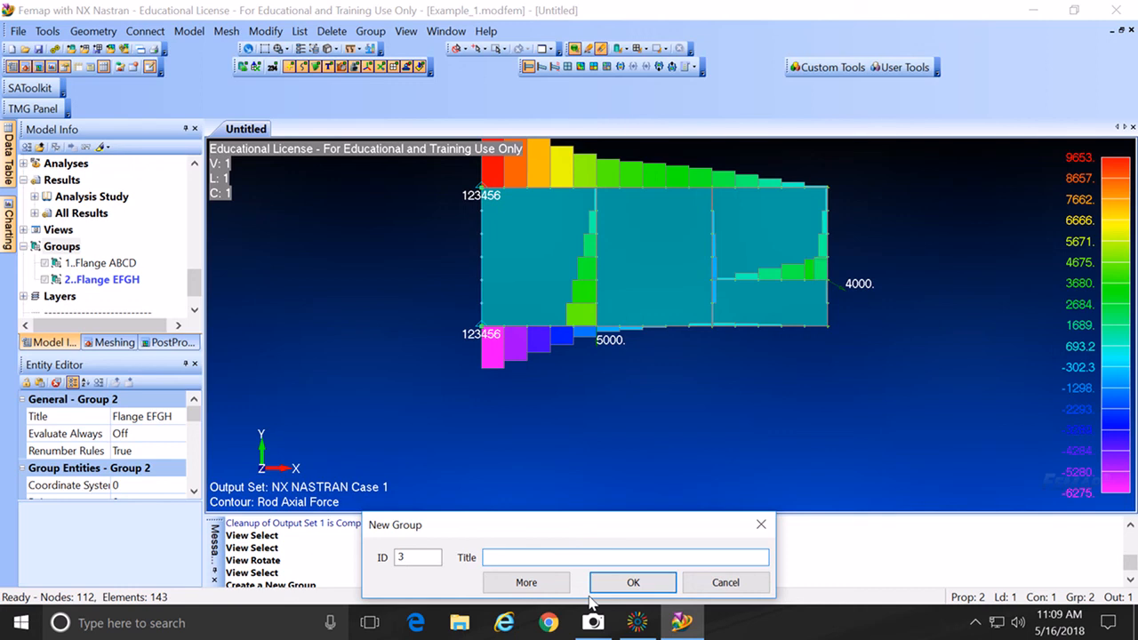
{"action": "type", "text": "Stiffener DKH"}
{"action": "left_click", "coordinate": [631, 583]}
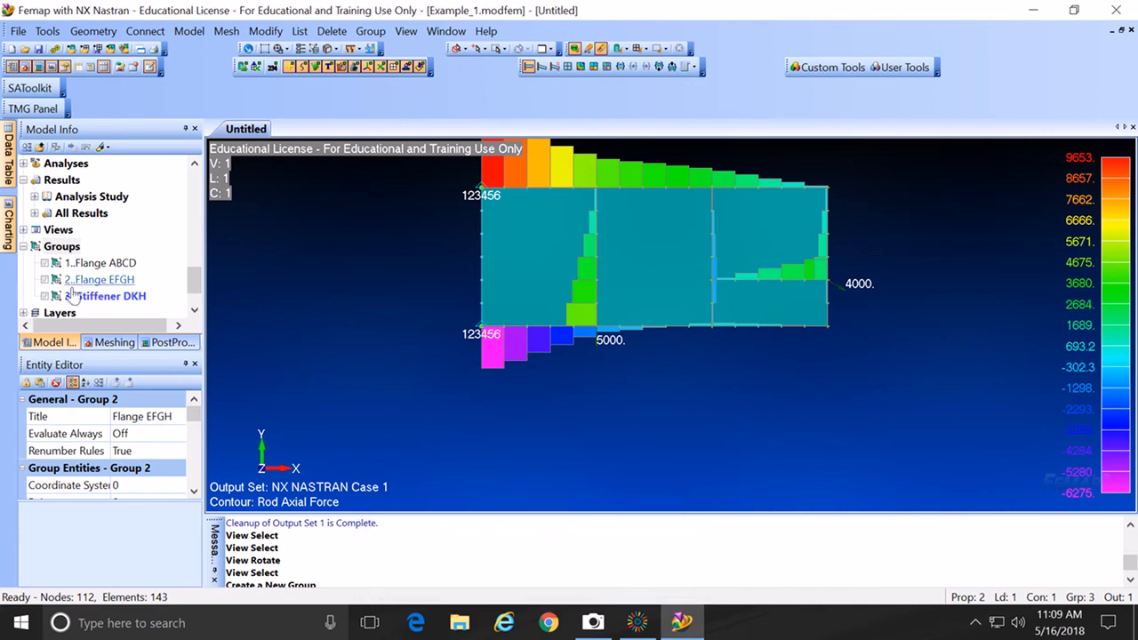
Step: Add the rod elements on curve 37 along the right edge to Stiffener DKH
{"action": "left_click", "coordinate": [371, 31]}
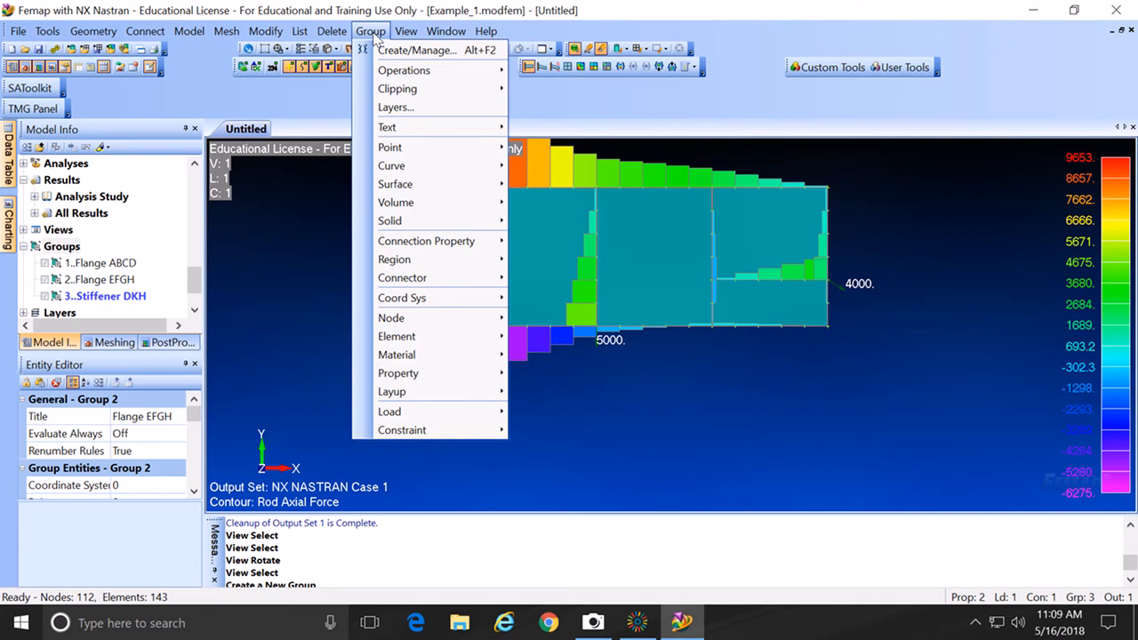
{"action": "mouse_move", "coordinate": [407, 342]}
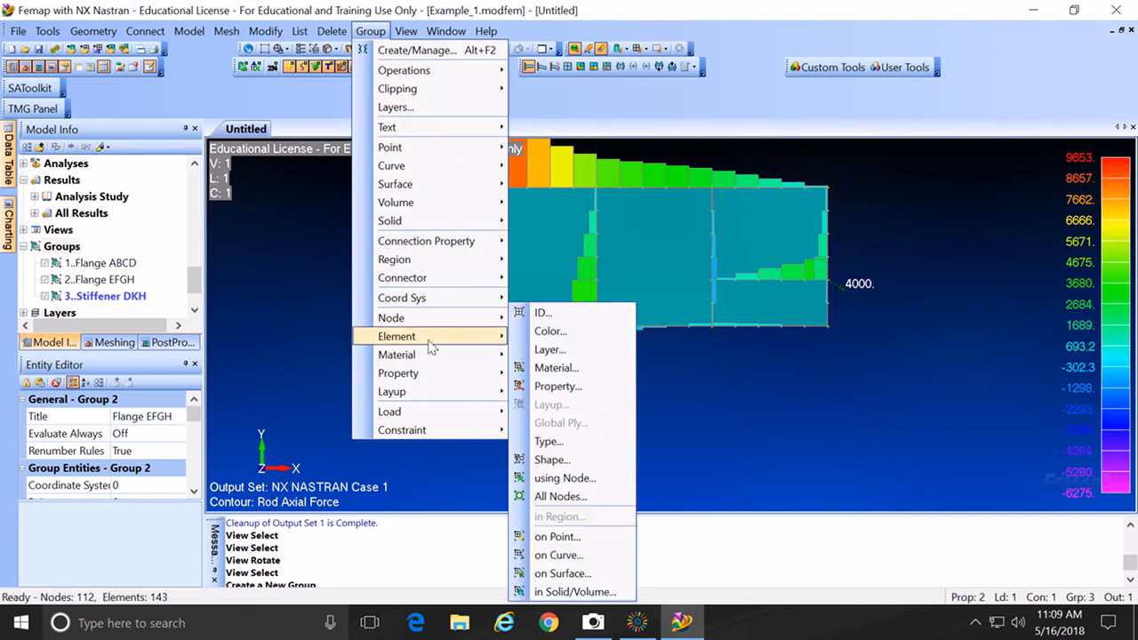
{"action": "left_click", "coordinate": [542, 312]}
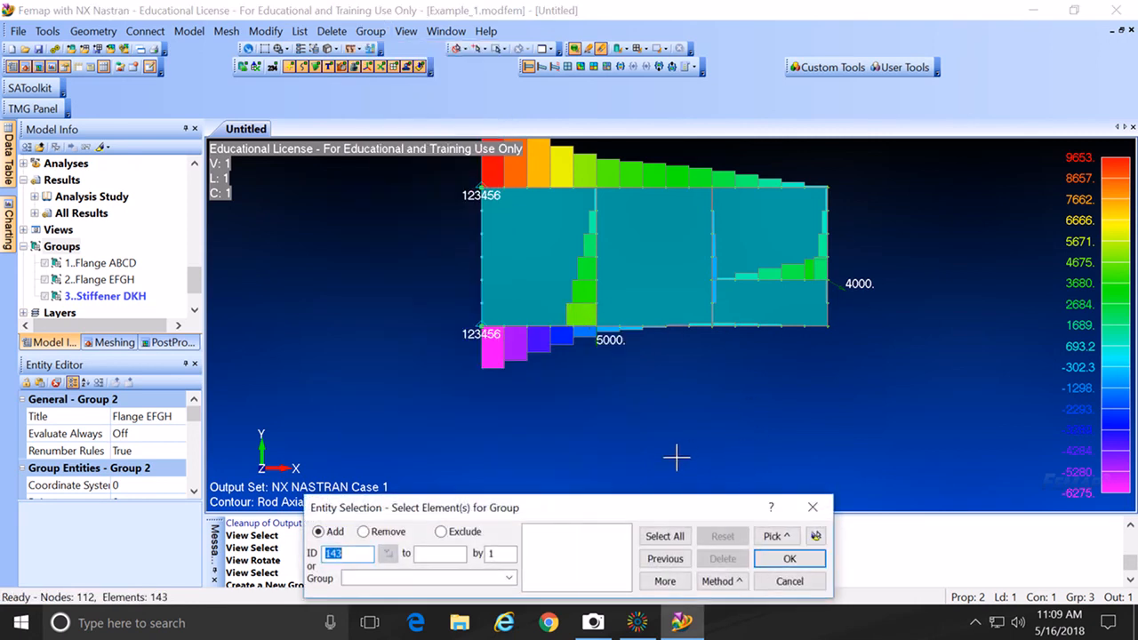
{"action": "left_click", "coordinate": [738, 583]}
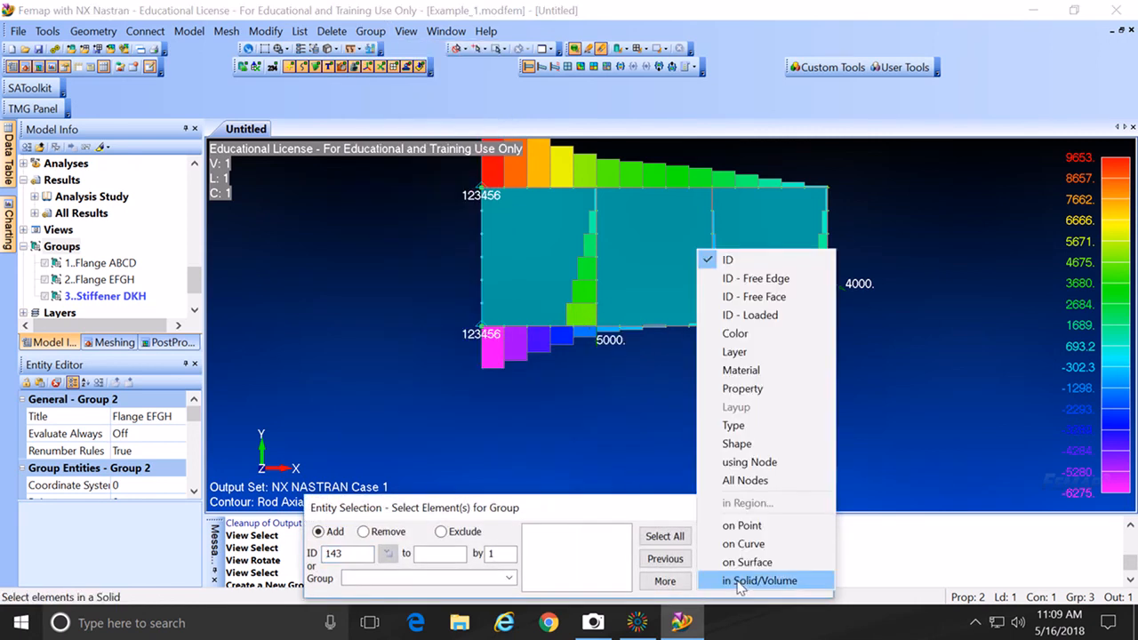
{"action": "left_click", "coordinate": [746, 544]}
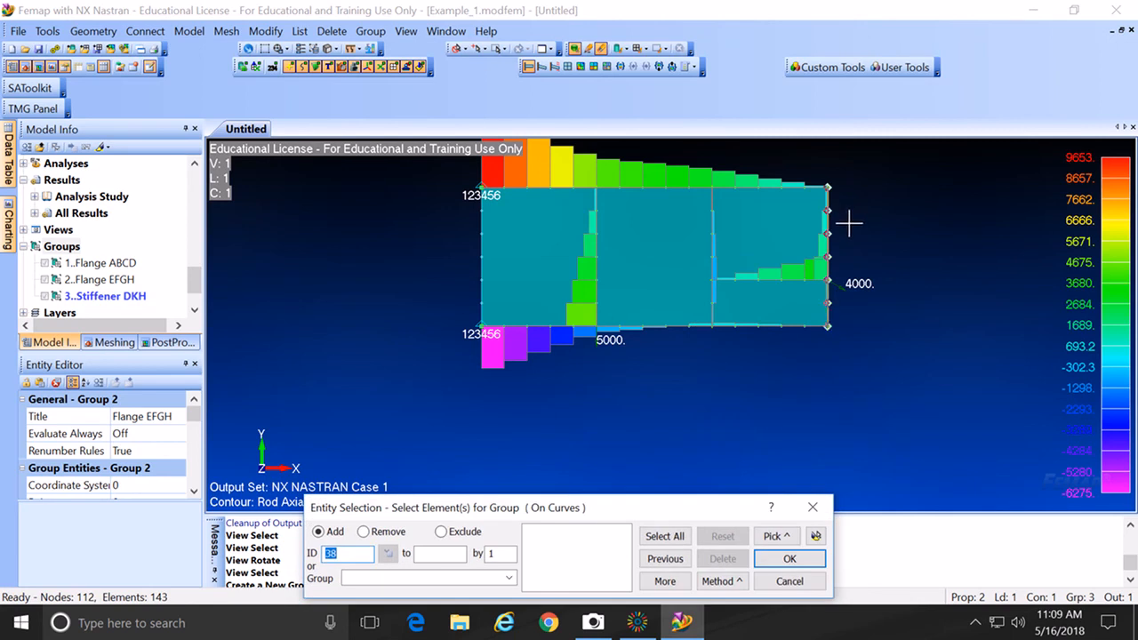
{"action": "left_click", "coordinate": [849, 223]}
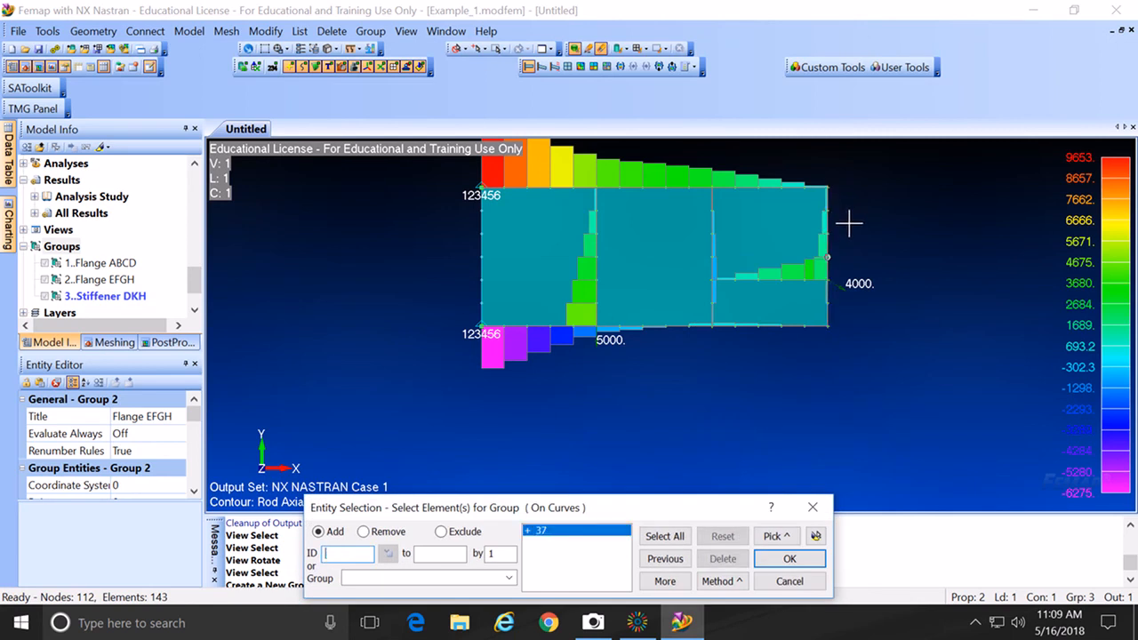
{"action": "left_click", "coordinate": [810, 566]}
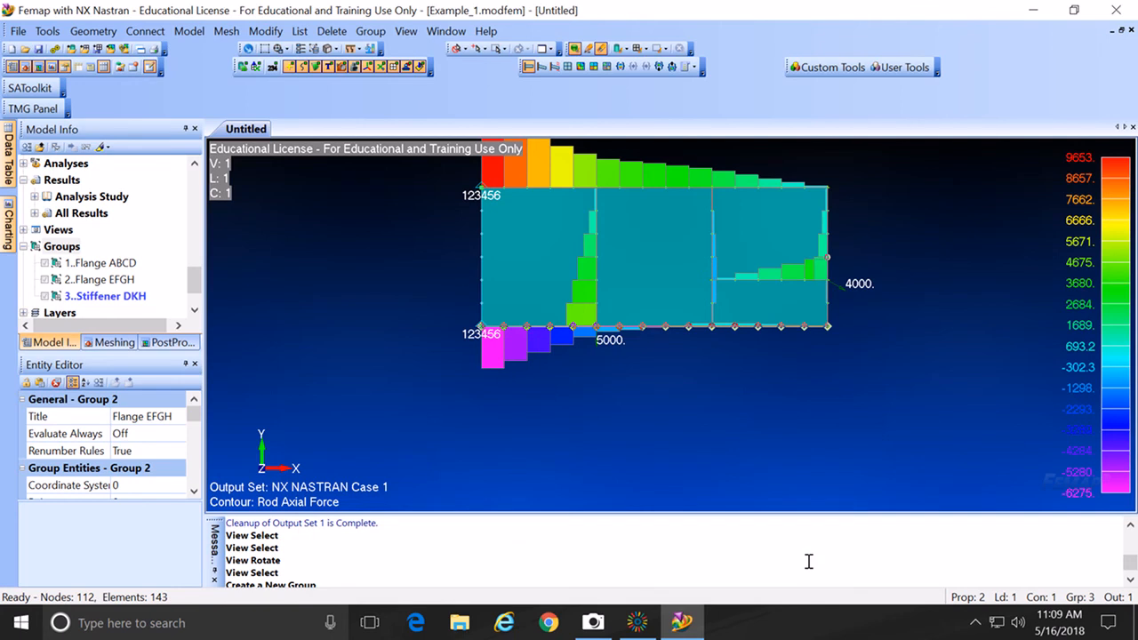
{"action": "left_click", "coordinate": [111, 299]}
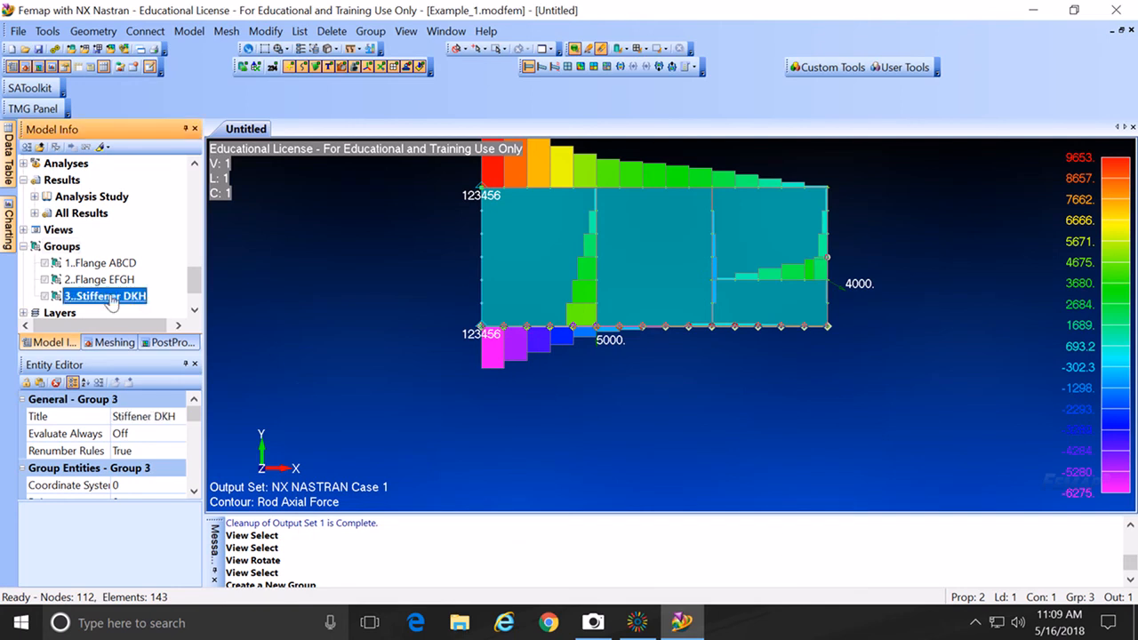
Step: Show only Stiffener DKH and autoscale its axial force diagram with Ctrl+A
{"action": "right_click", "coordinate": [111, 297]}
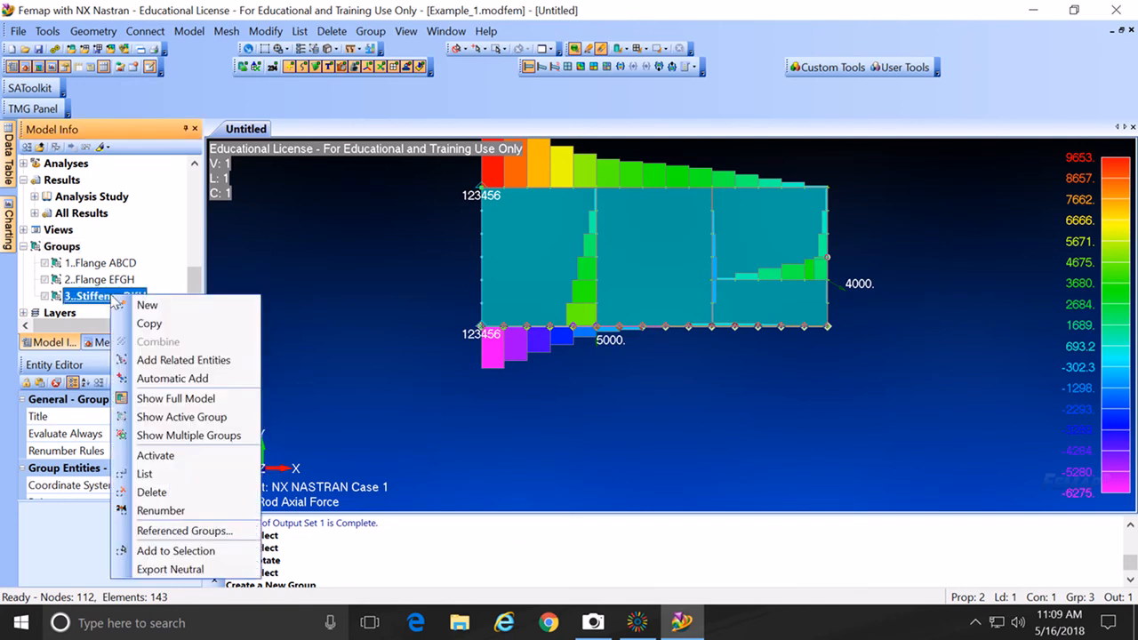
{"action": "left_click", "coordinate": [175, 418]}
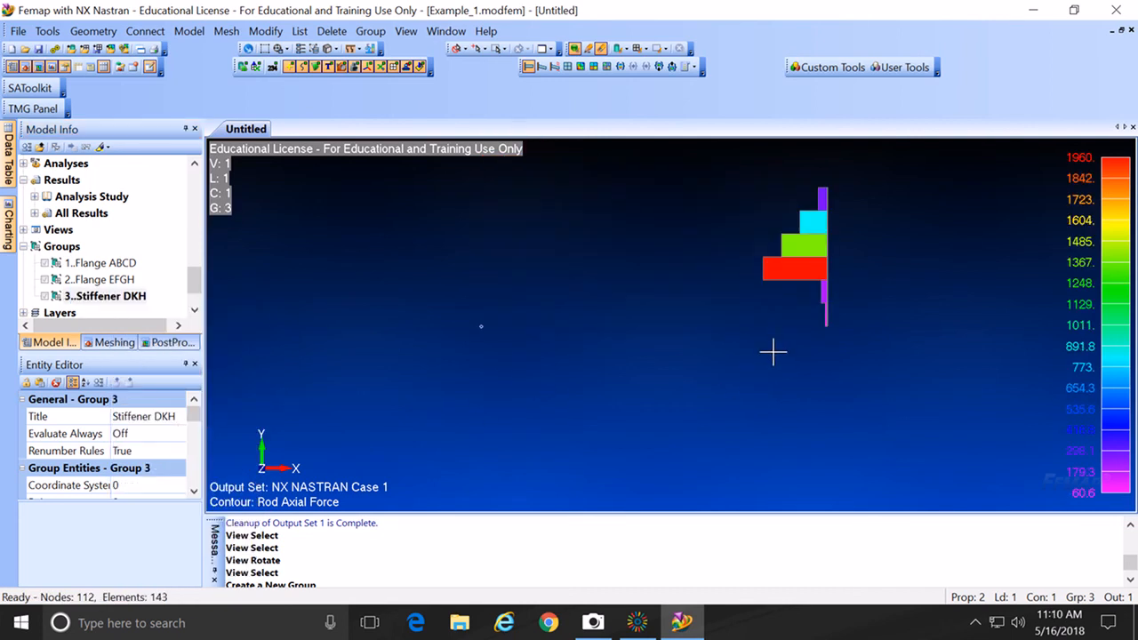
{"action": "key", "text": "ctrl+a"}
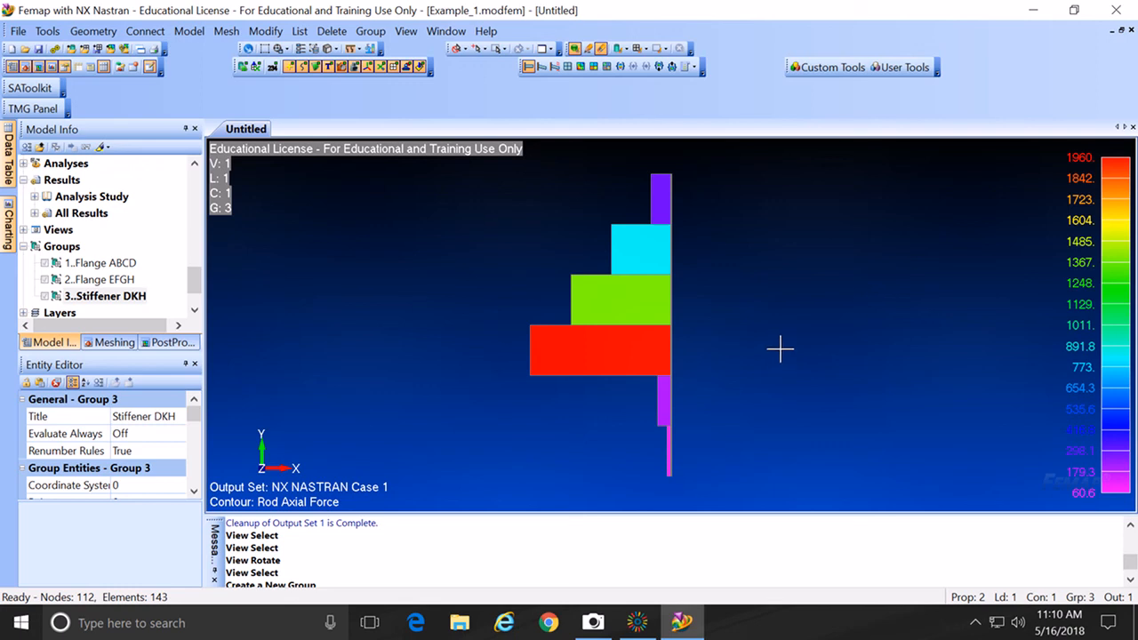
Step: Save the model and switch to the Camera app showing the hand calculations
{"action": "left_click", "coordinate": [38, 48]}
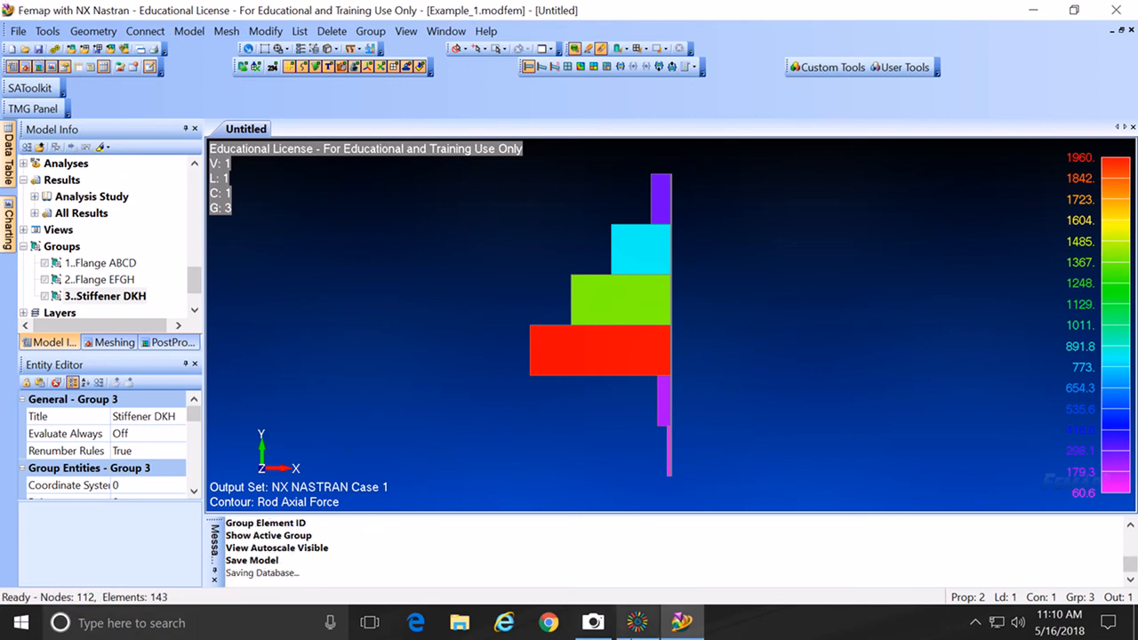
{"action": "left_click", "coordinate": [604, 627]}
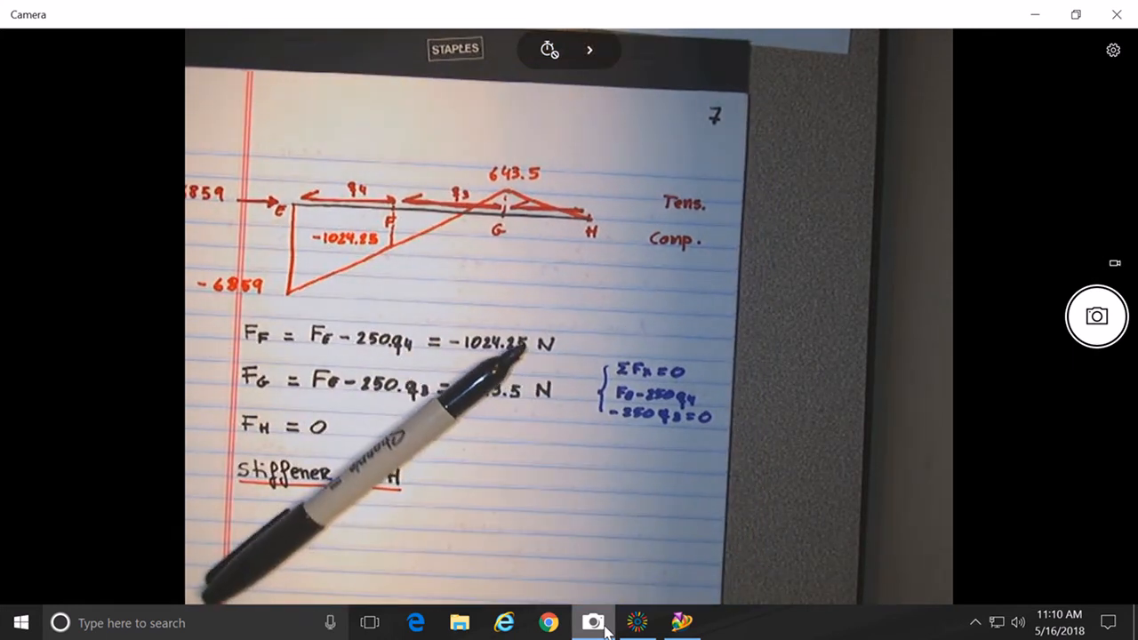
{"action": "left_click", "coordinate": [642, 629]}
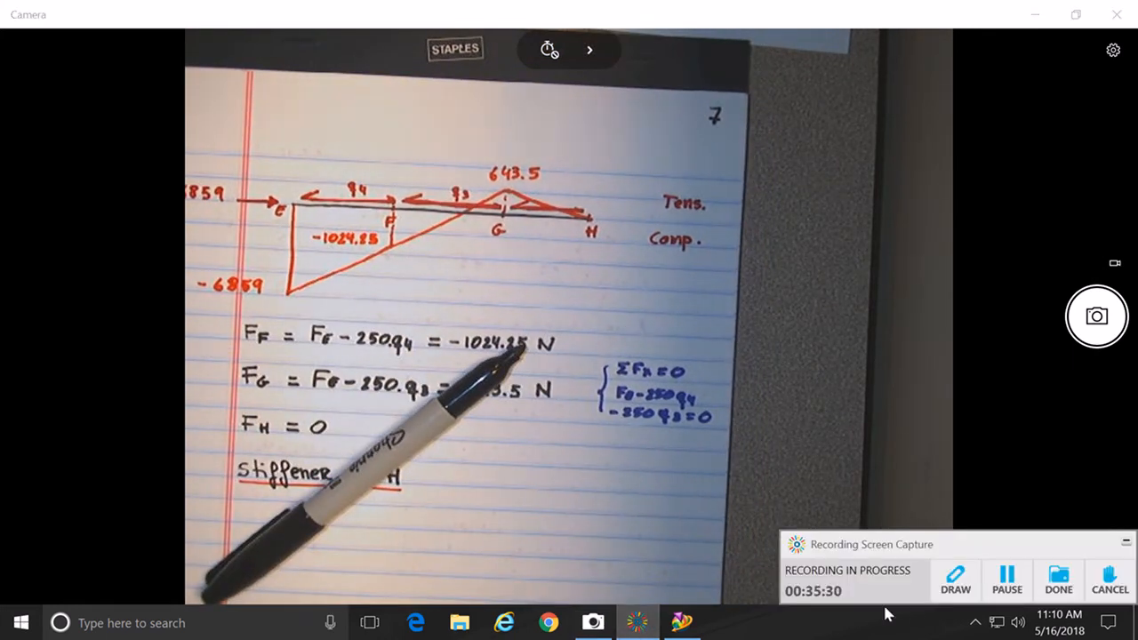